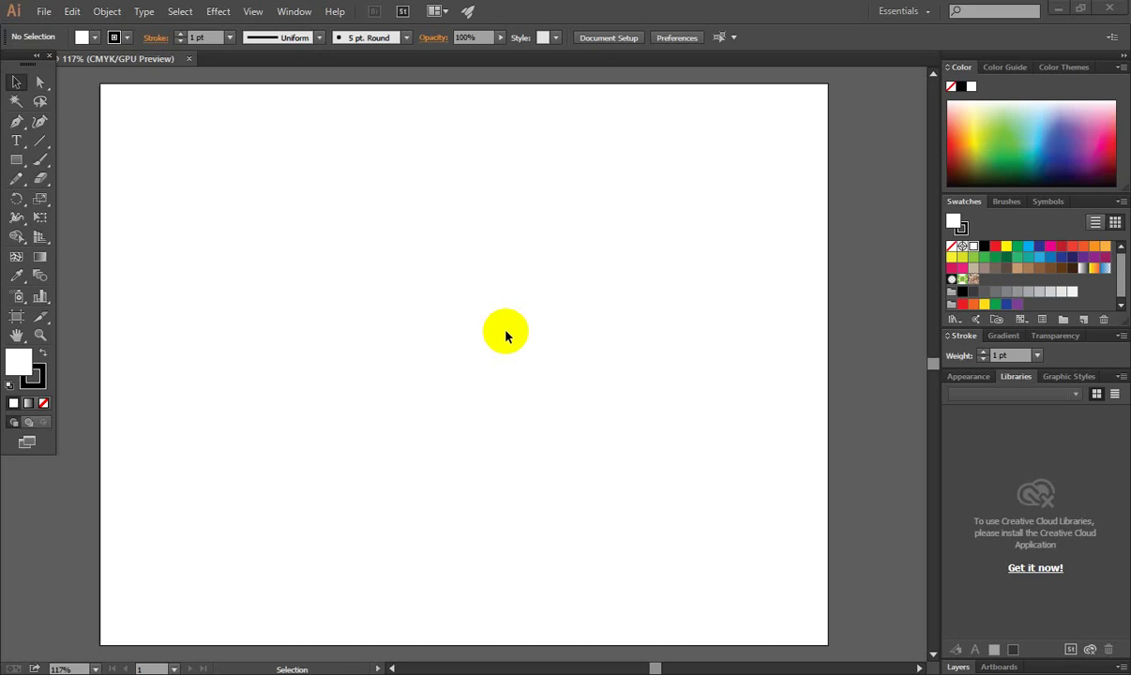
Toggle between the Fill and Stroke colour boxes and pan the artboard slightly right
left_click(40, 375)
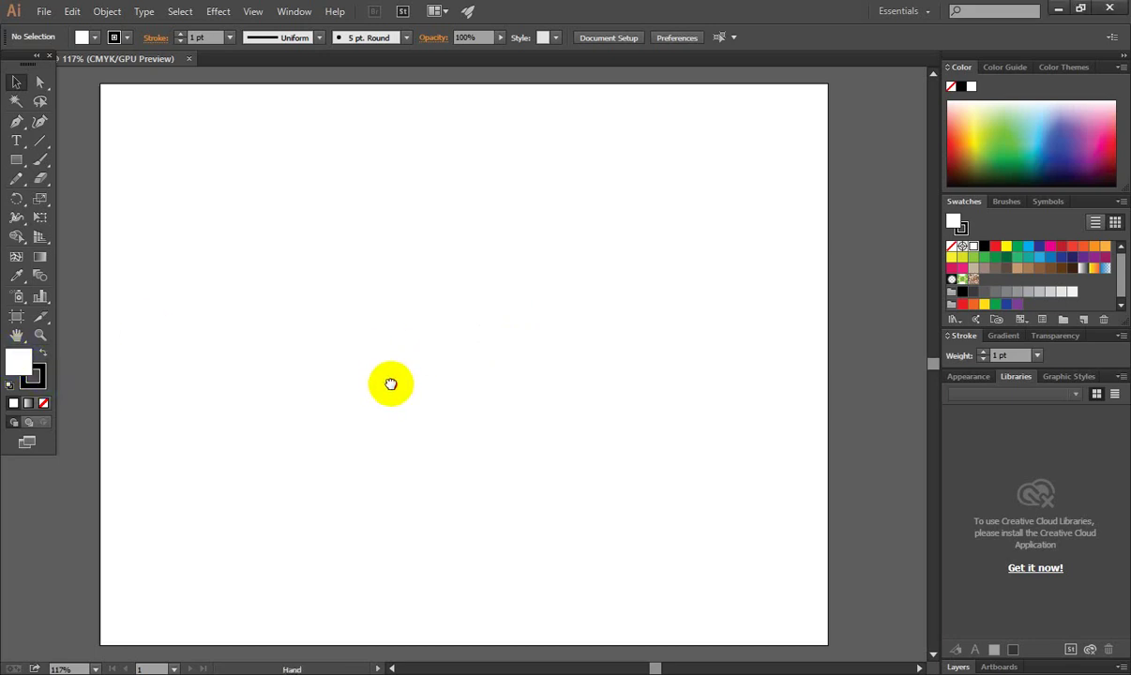
left_click_drag(384, 380, 407, 383)
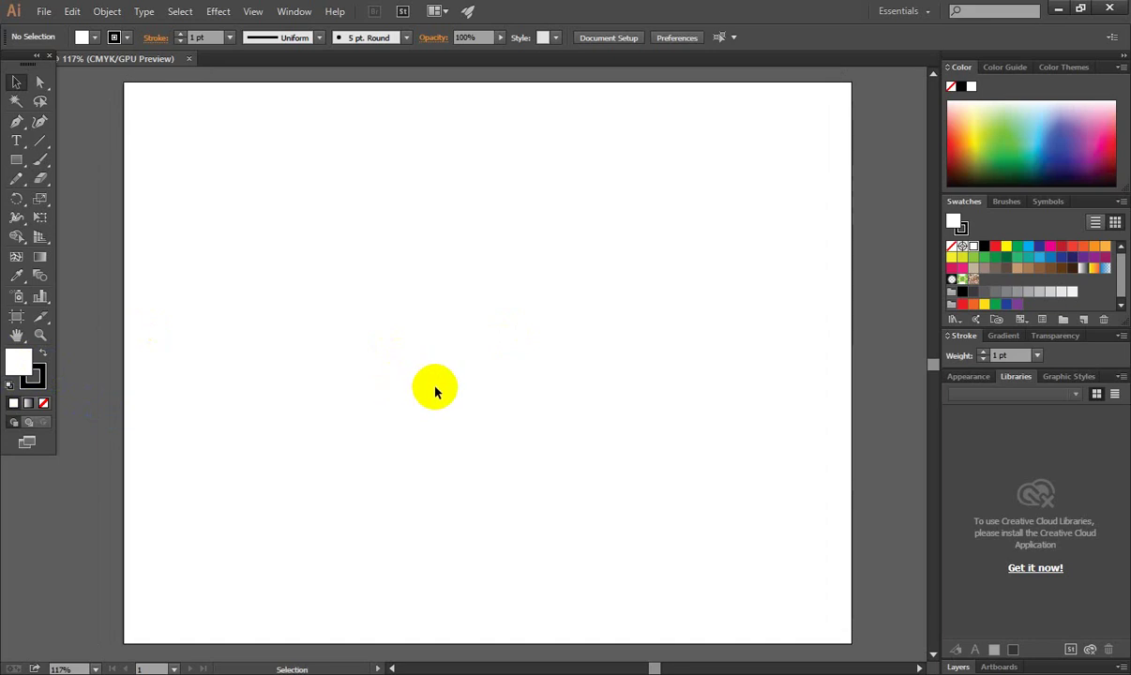
left_click(19, 360)
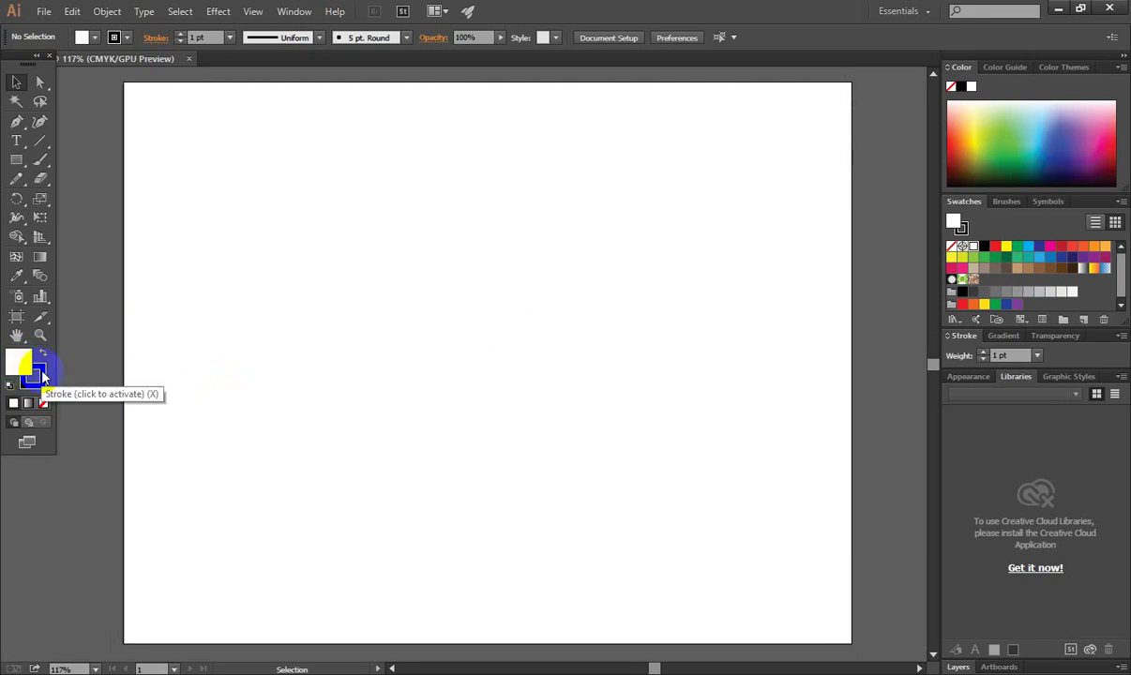
left_click(43, 375)
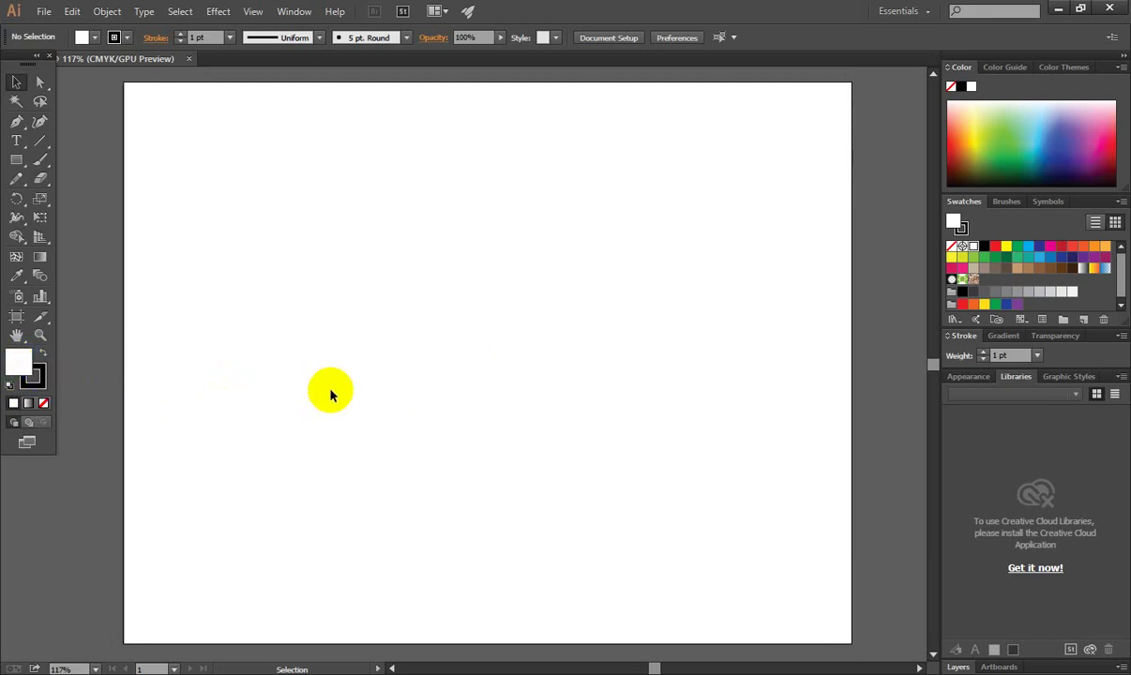
left_click(16, 363)
Draw a 3.965 × 1.08 in rectangle in the upper middle of the artboard, then deselect it
left_click(15, 163)
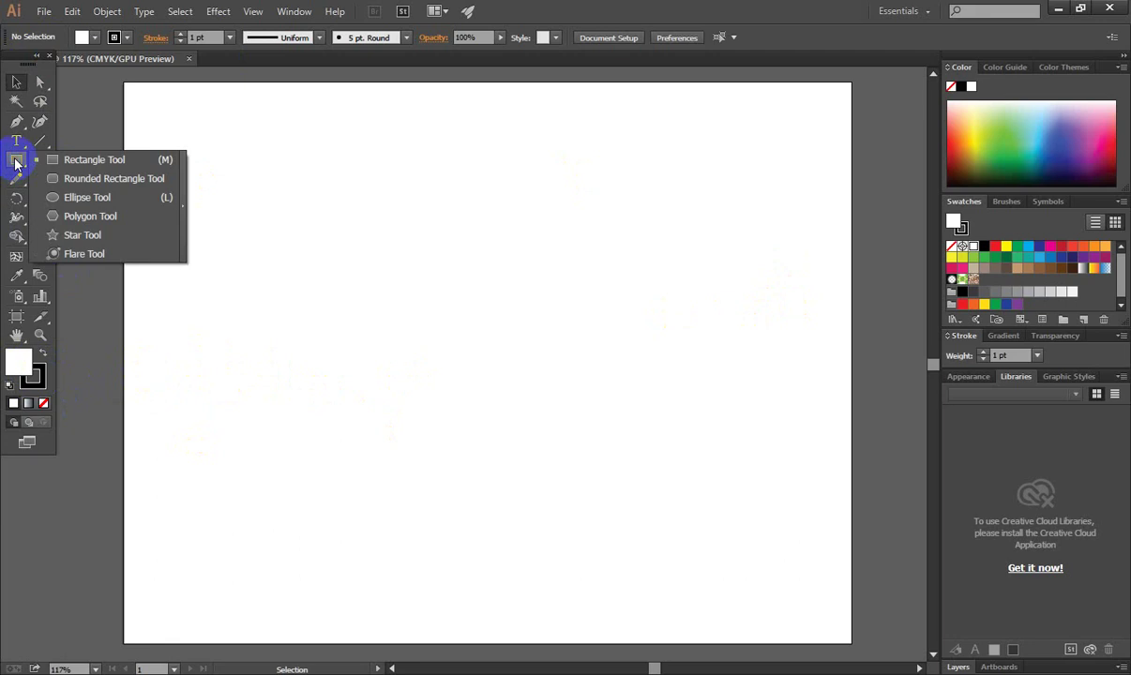
left_click(91, 166)
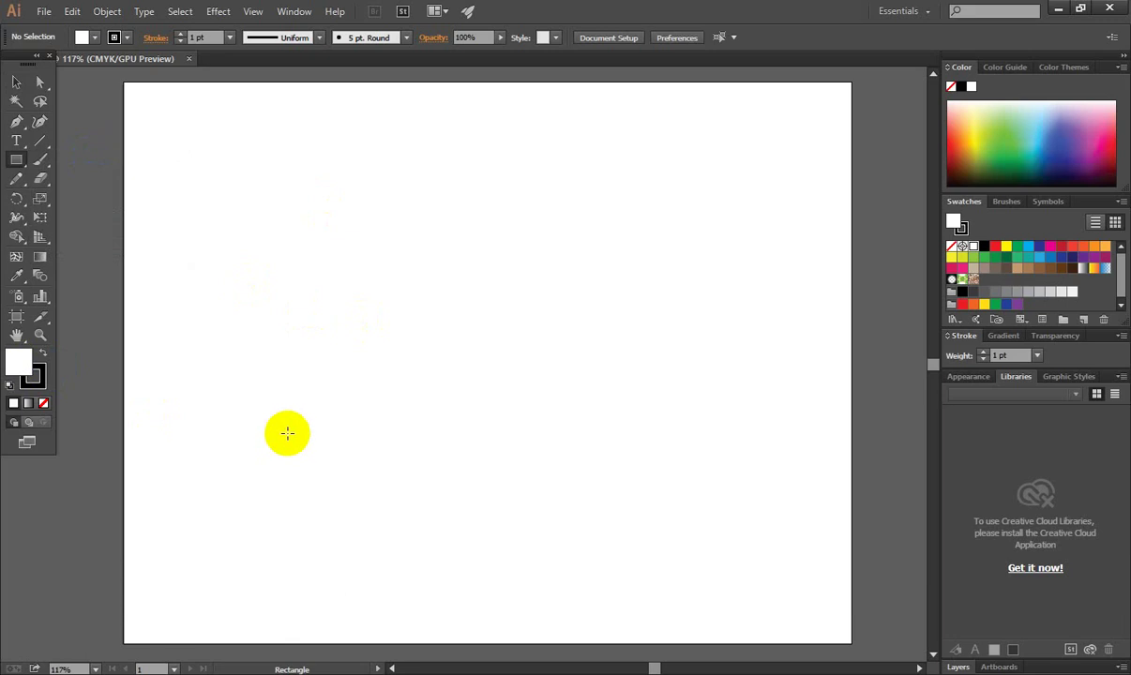
mouse_move(320, 198)
left_mouse_down()
mouse_move(453, 263)
mouse_move(583, 269)
left_mouse_up()
left_click(18, 80)
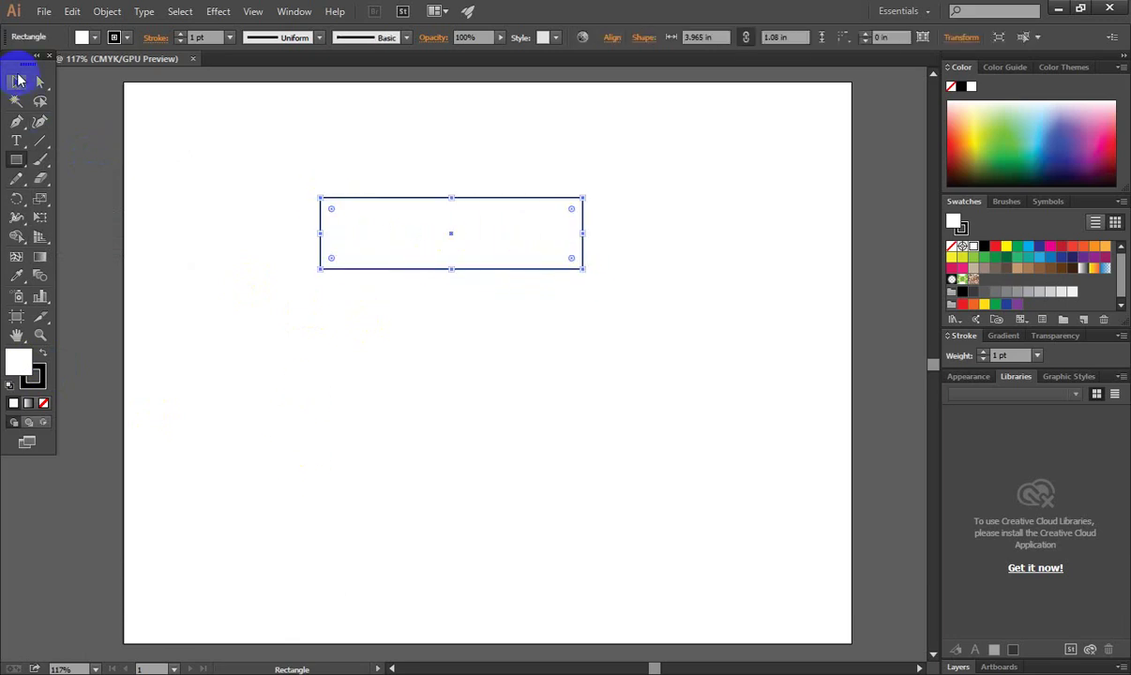
left_click(375, 365)
left_click(339, 221)
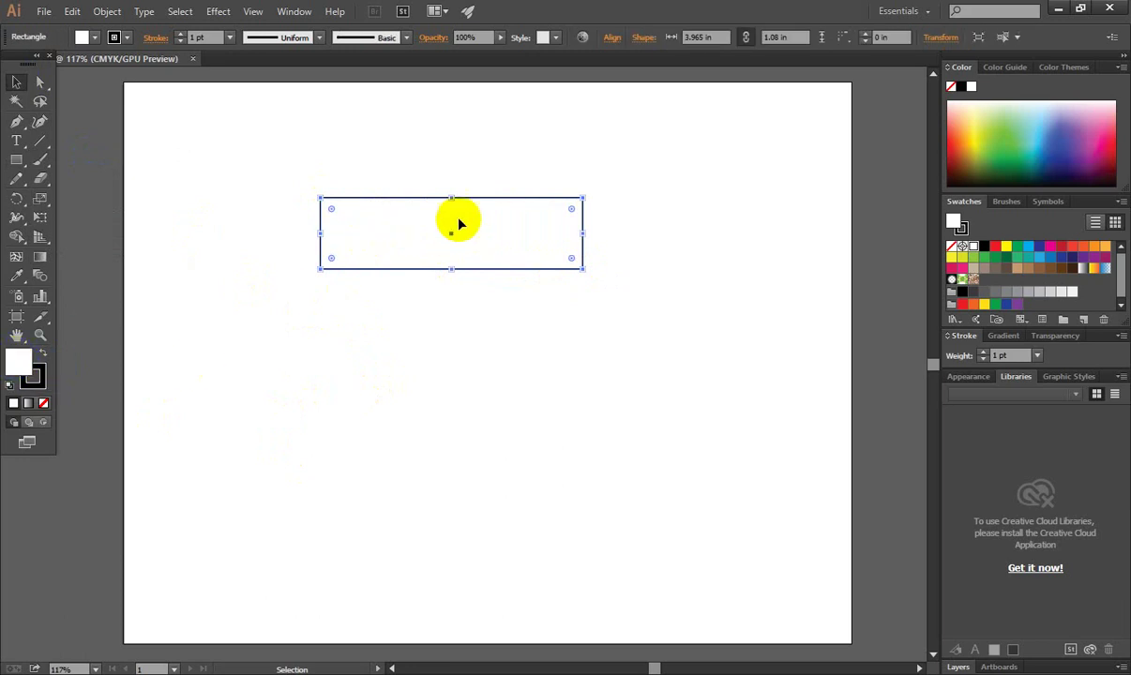
left_click(487, 346)
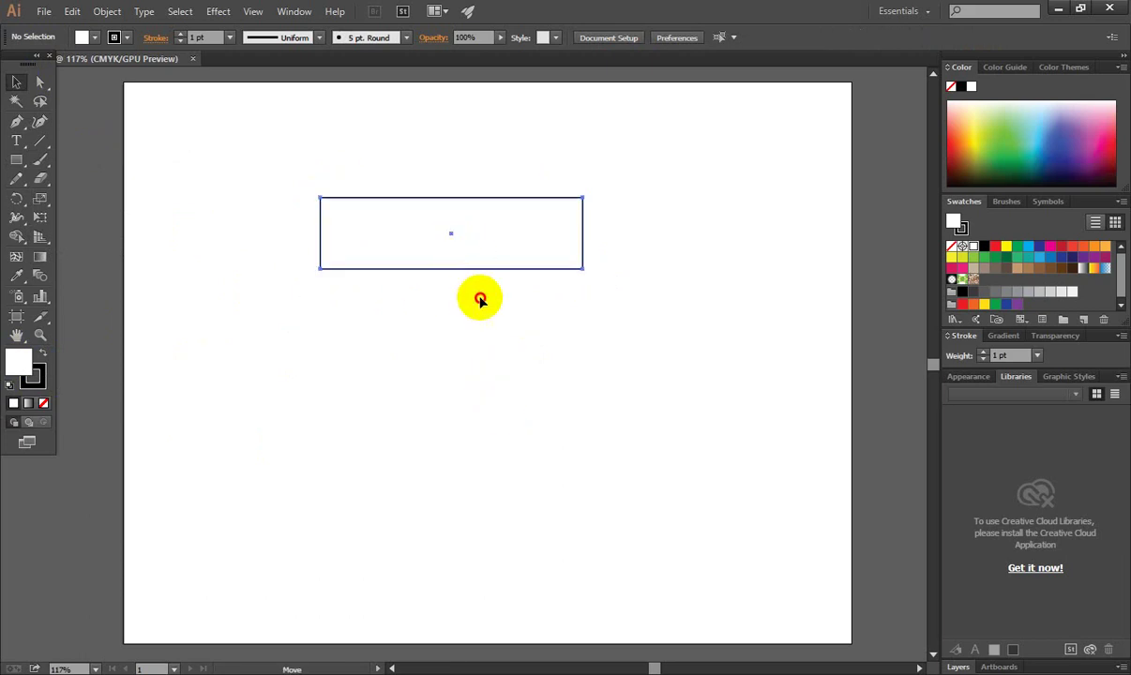
Move the rectangle lower and to the right, nearer the artboard centre
left_click_drag(480, 298, 504, 354)
left_click(22, 361)
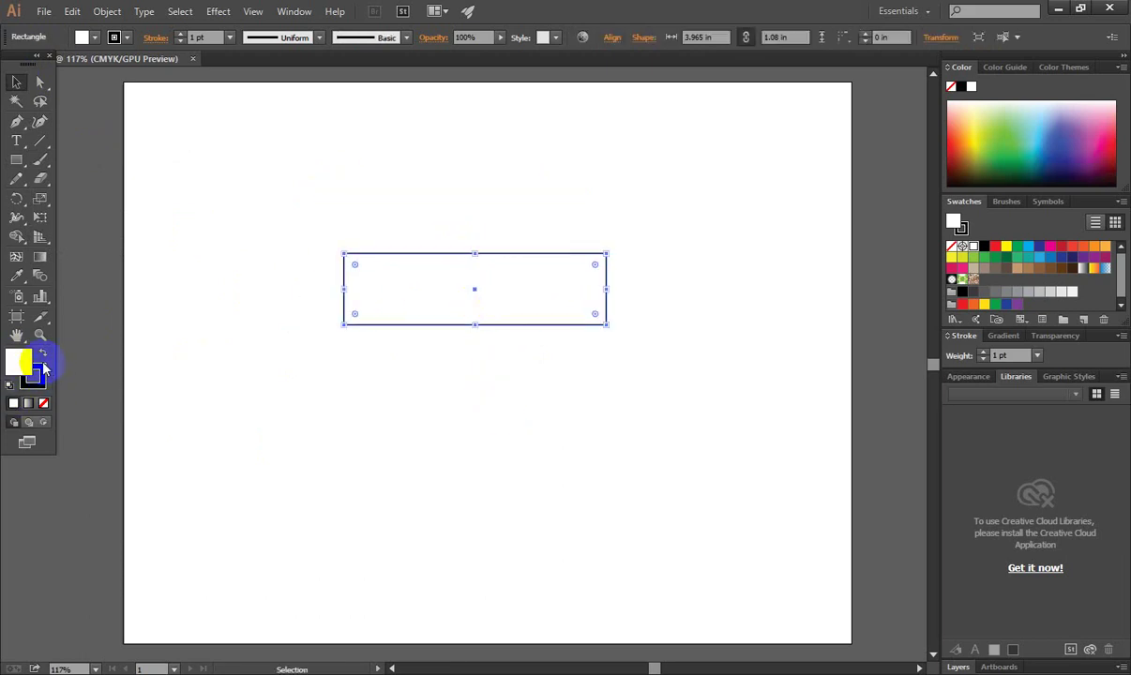
left_click(41, 376)
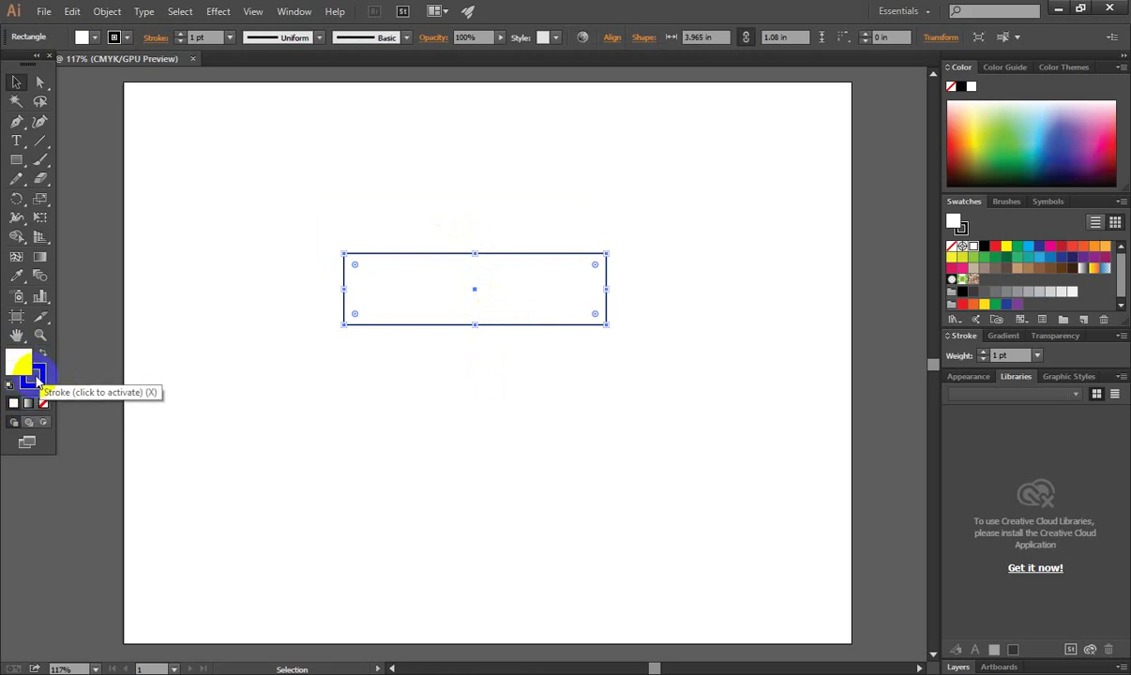
left_click(19, 359)
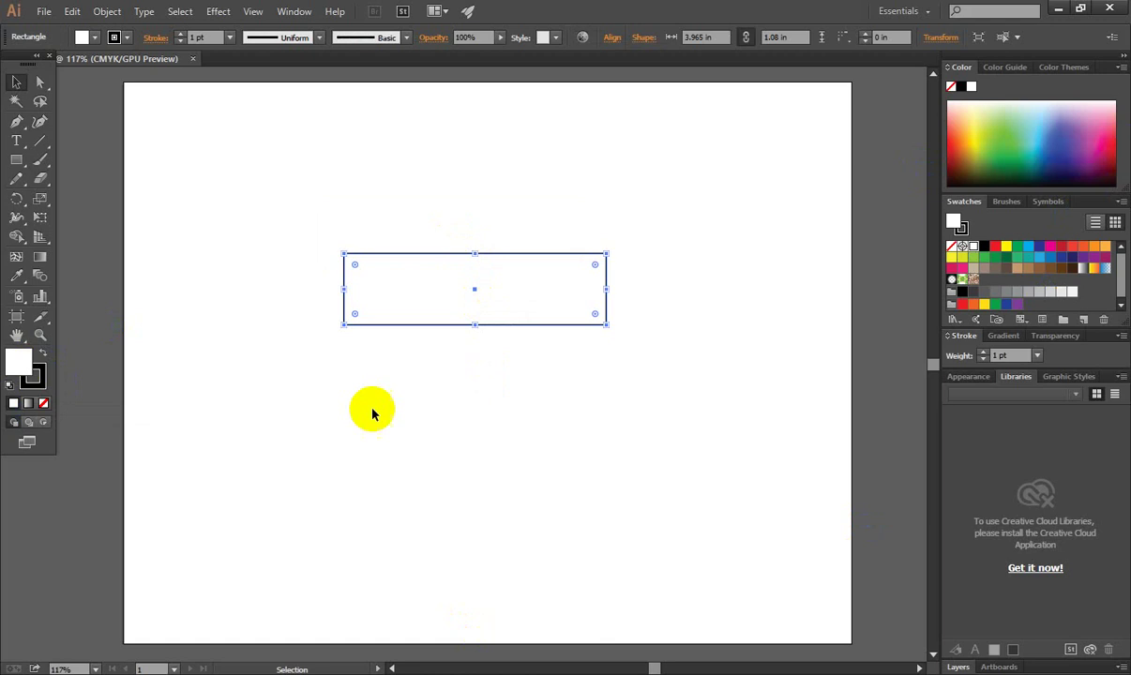
left_click(453, 478)
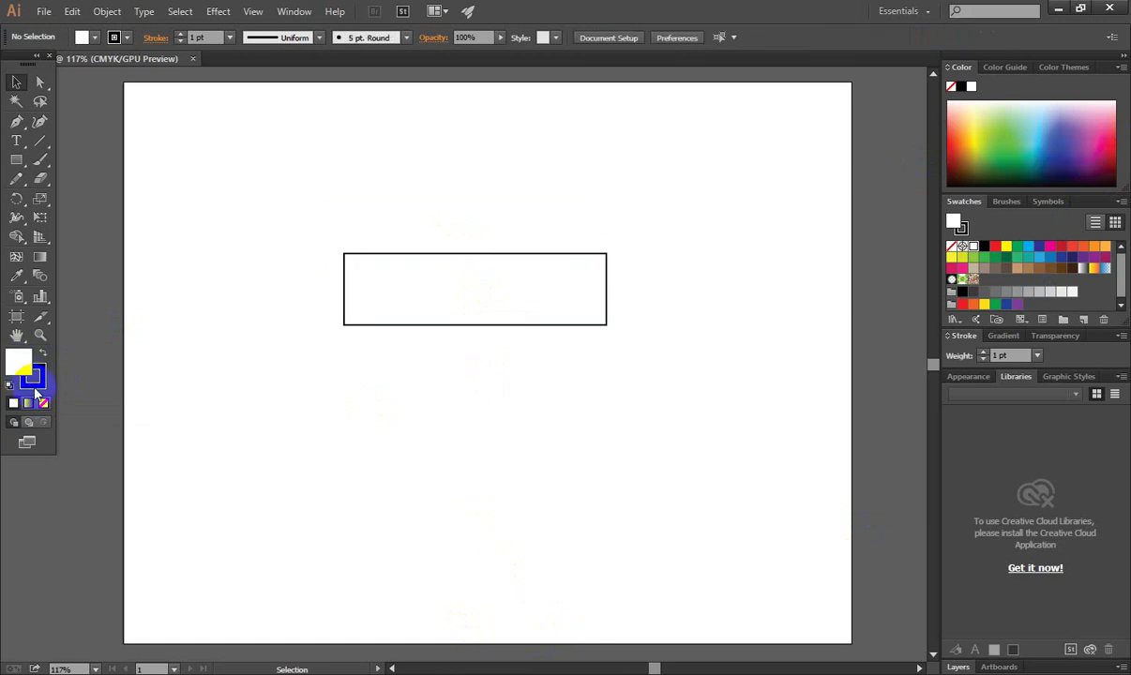
Switch back and forth between editing the fill and the stroke colour
left_click(16, 368)
left_click(40, 380)
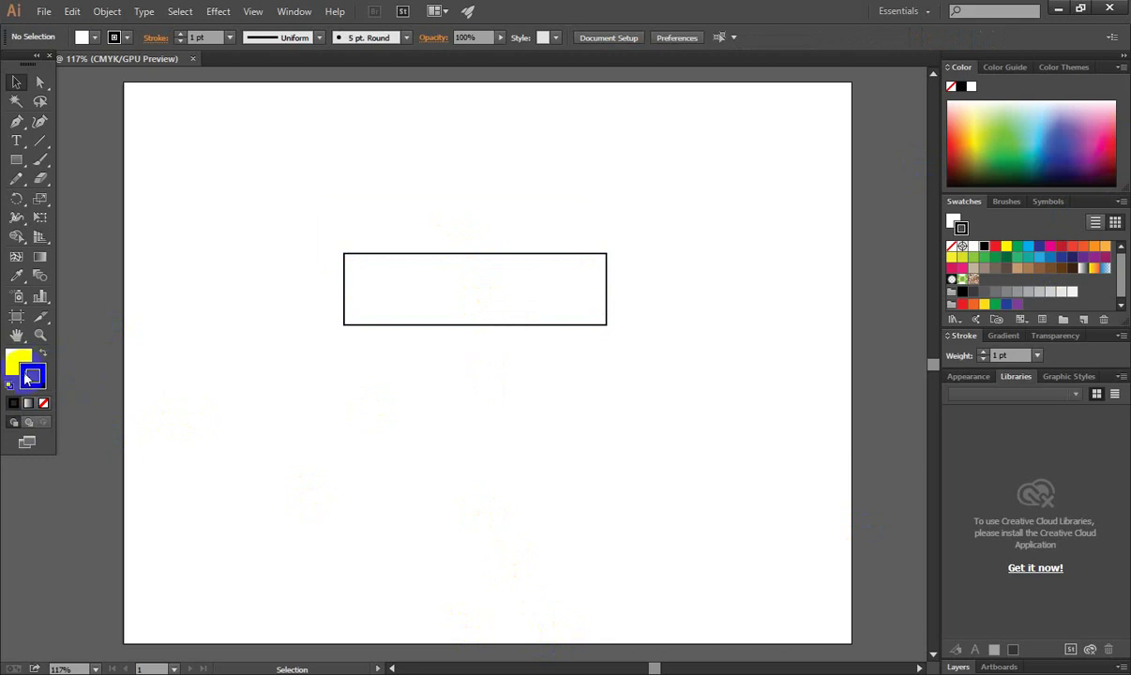
left_click(28, 377)
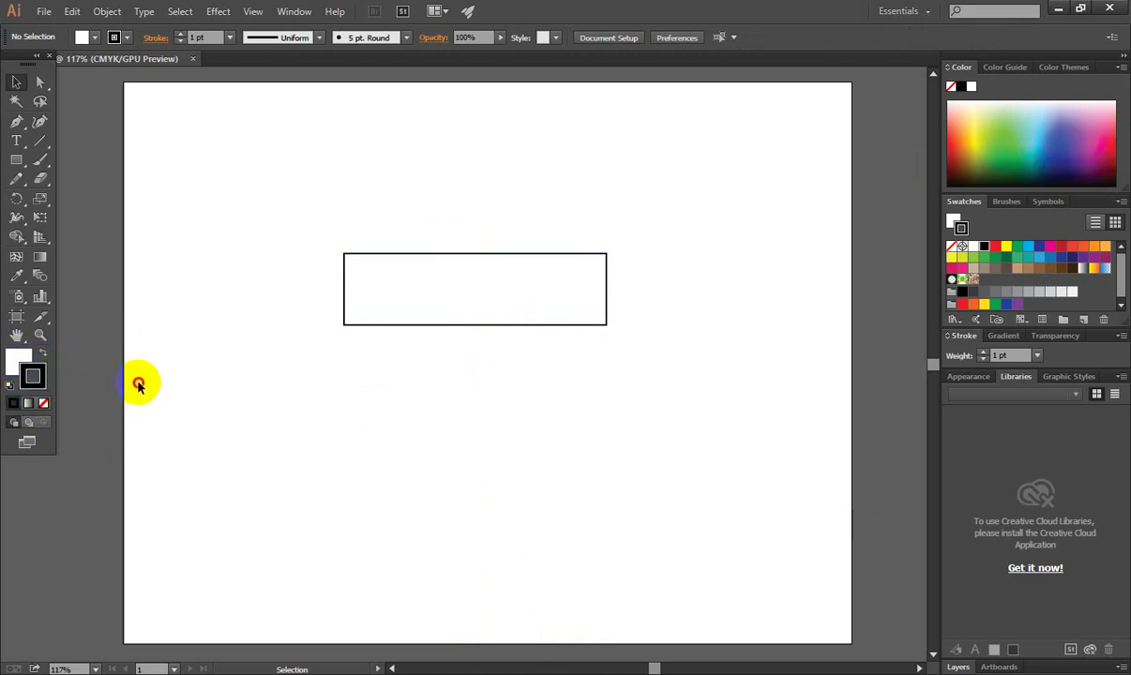
left_click(40, 379)
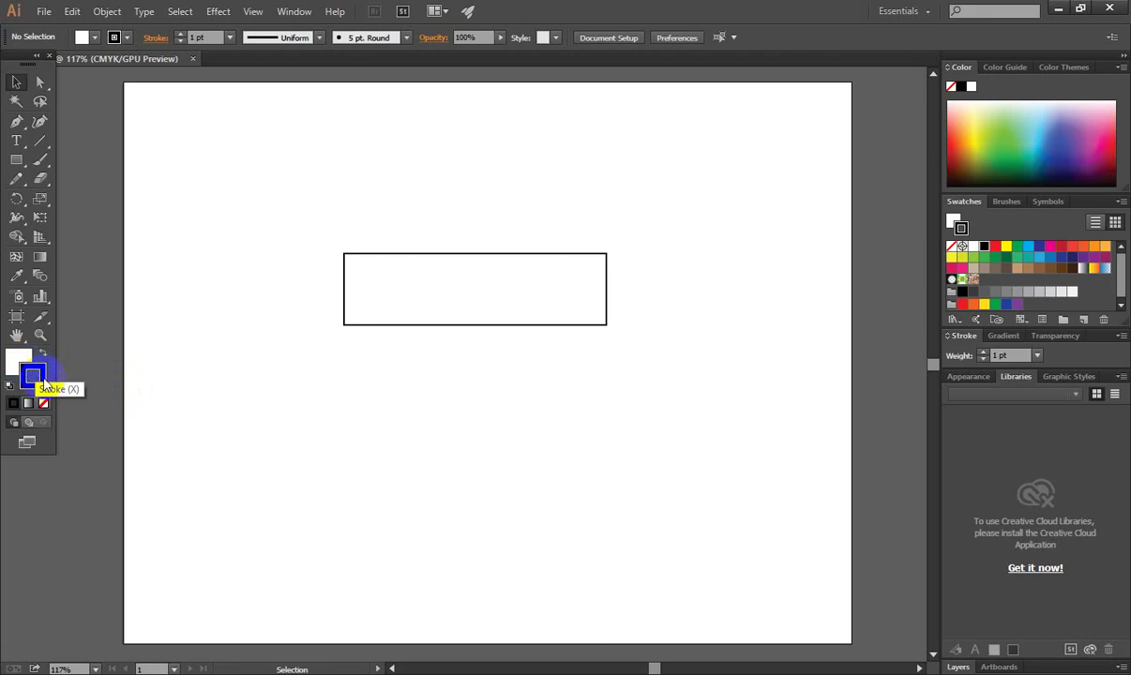
left_click(21, 368)
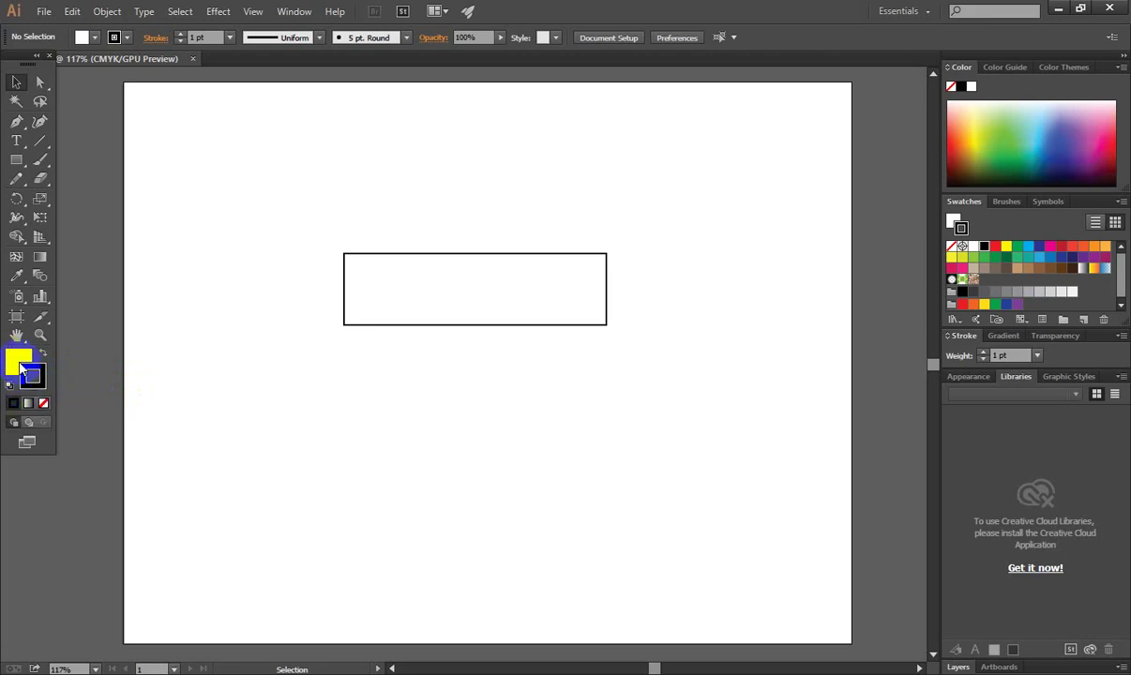
Try swapping fill and stroke with X and resetting to default colours with D, undoing each
key("x")
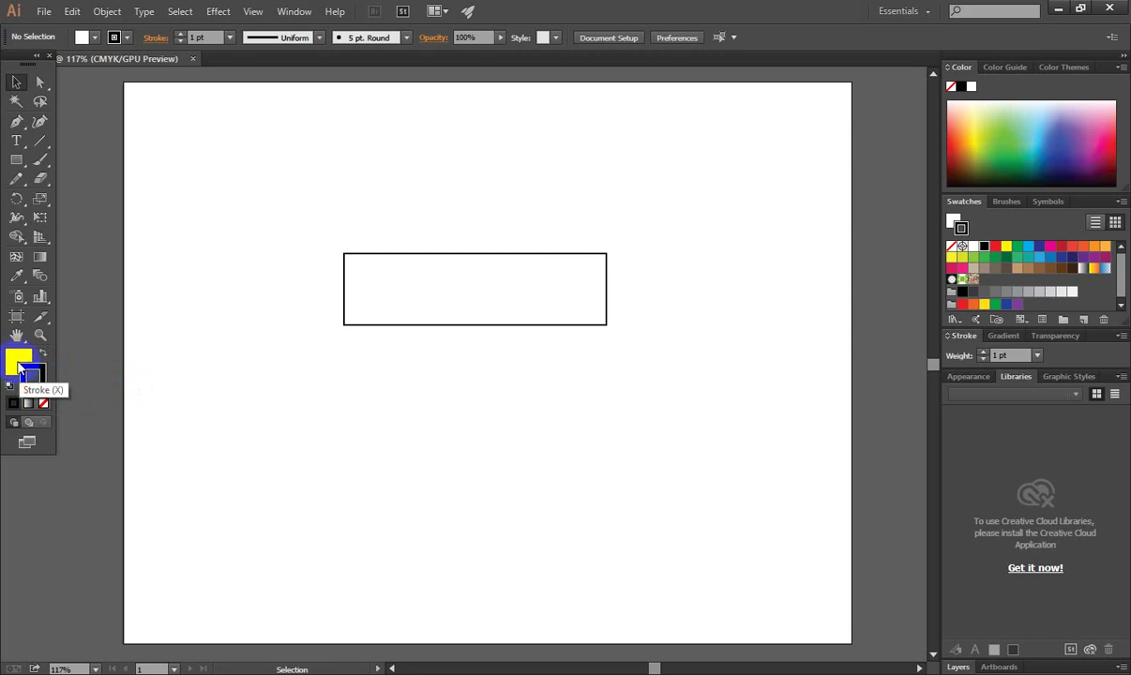
left_click(17, 364)
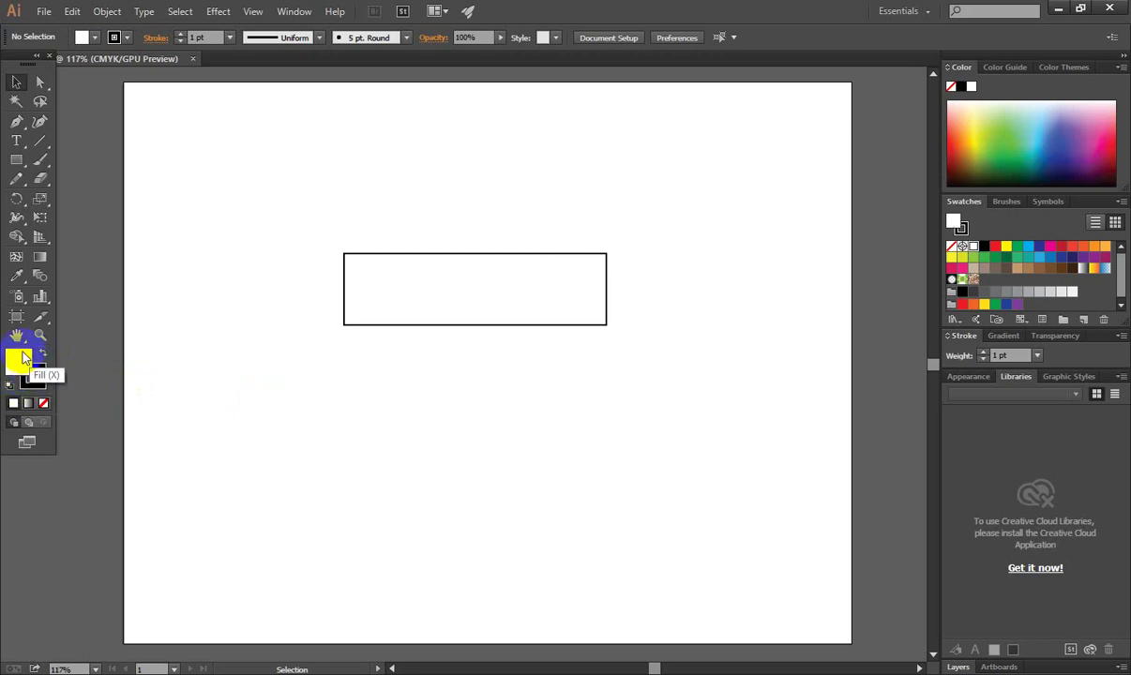
key("d")
key("ctrl+z")
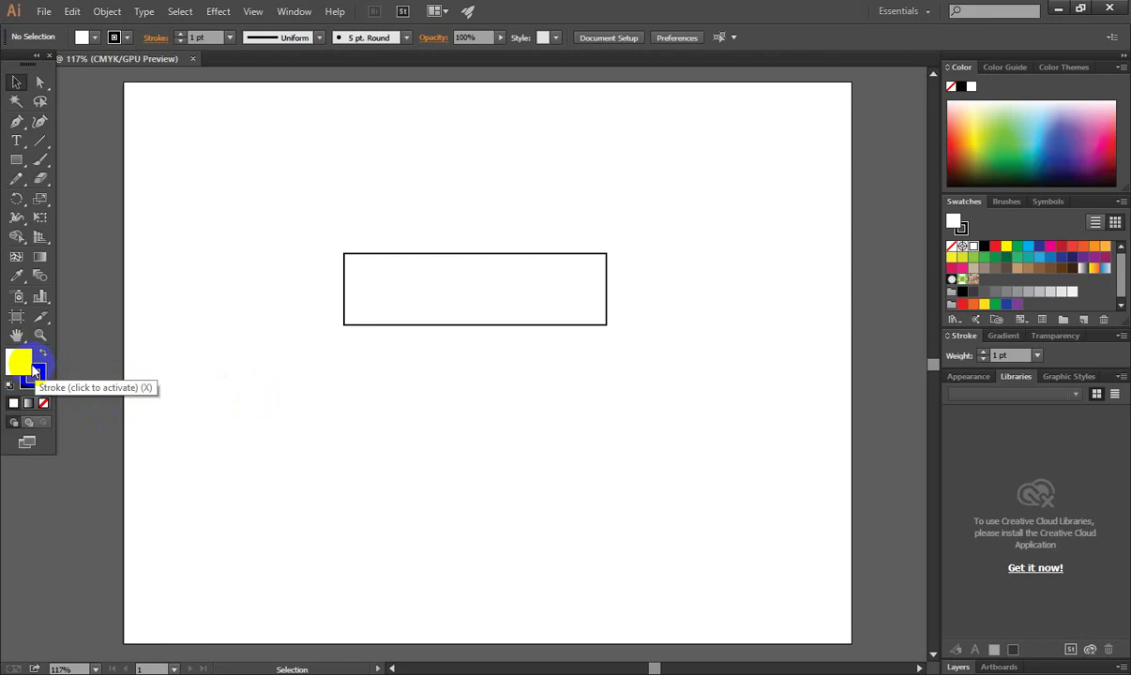
key("d")
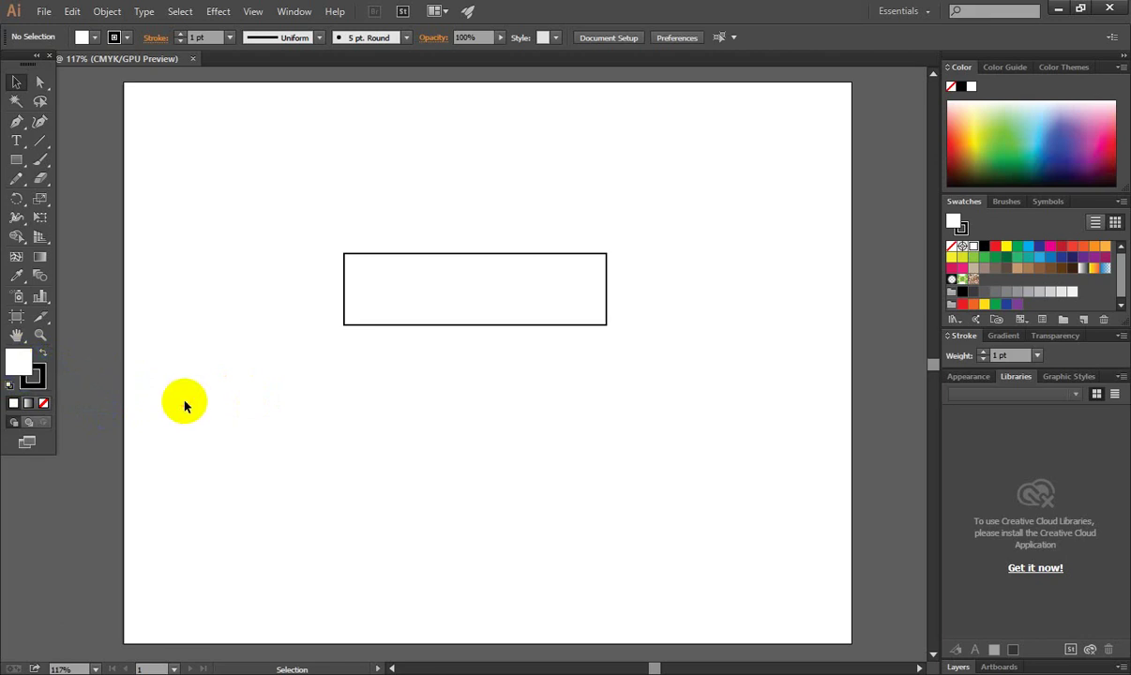
key("ctrl+z")
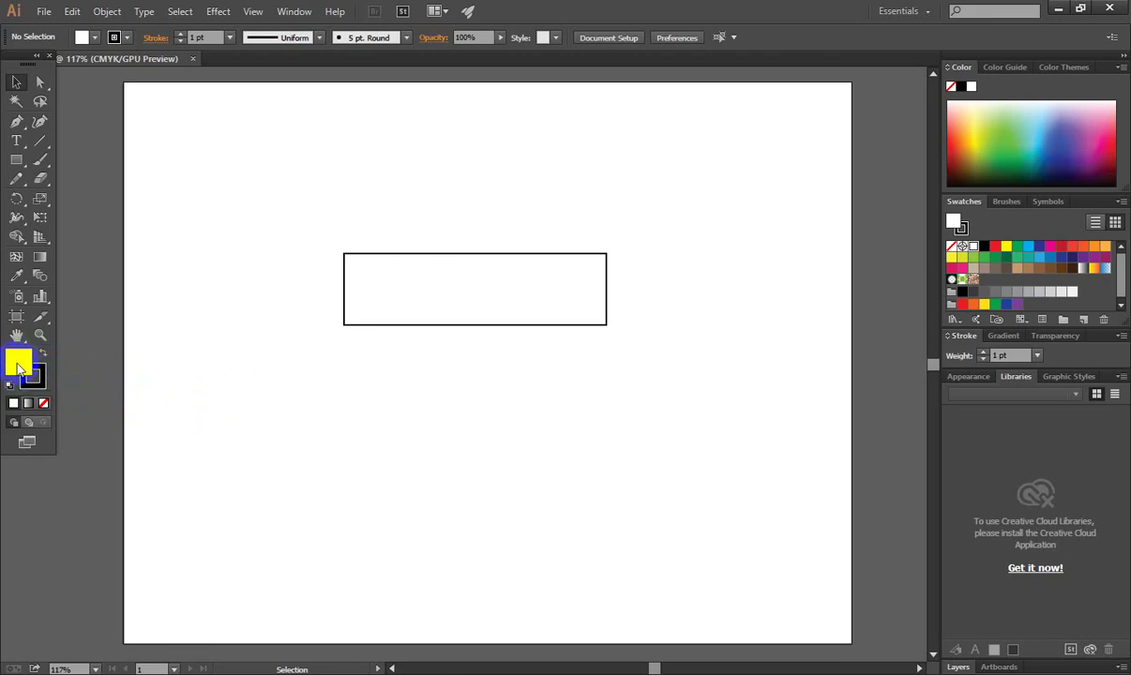
Reset to default colours and give the rectangle a red fill
key("d")
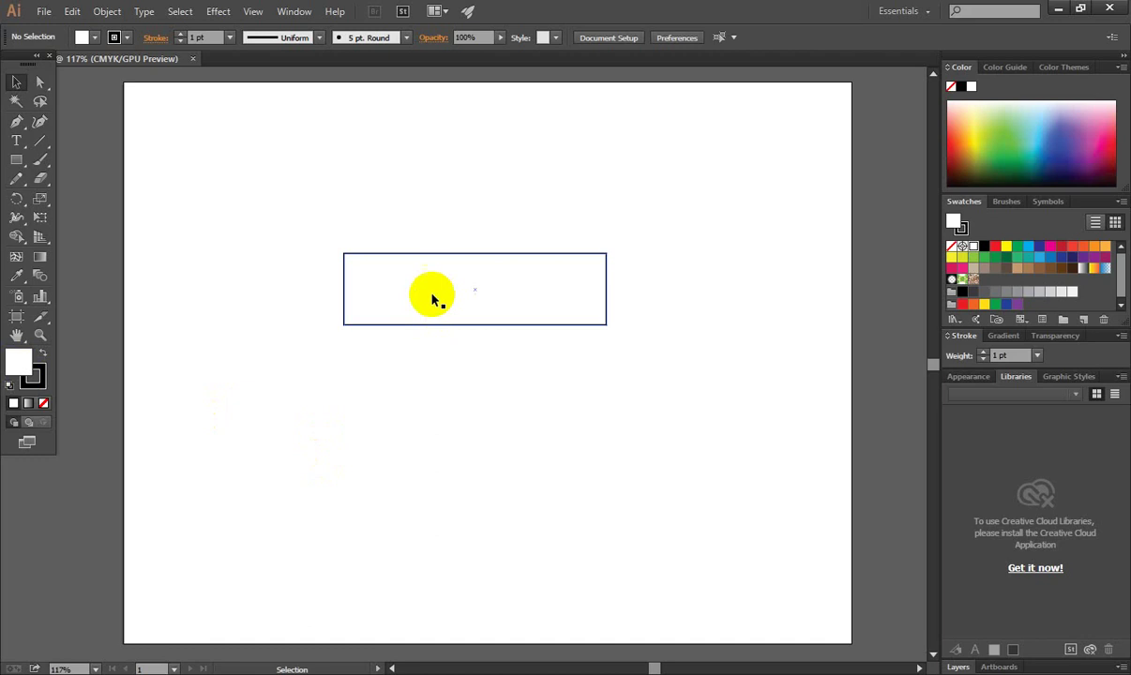
left_click(432, 294)
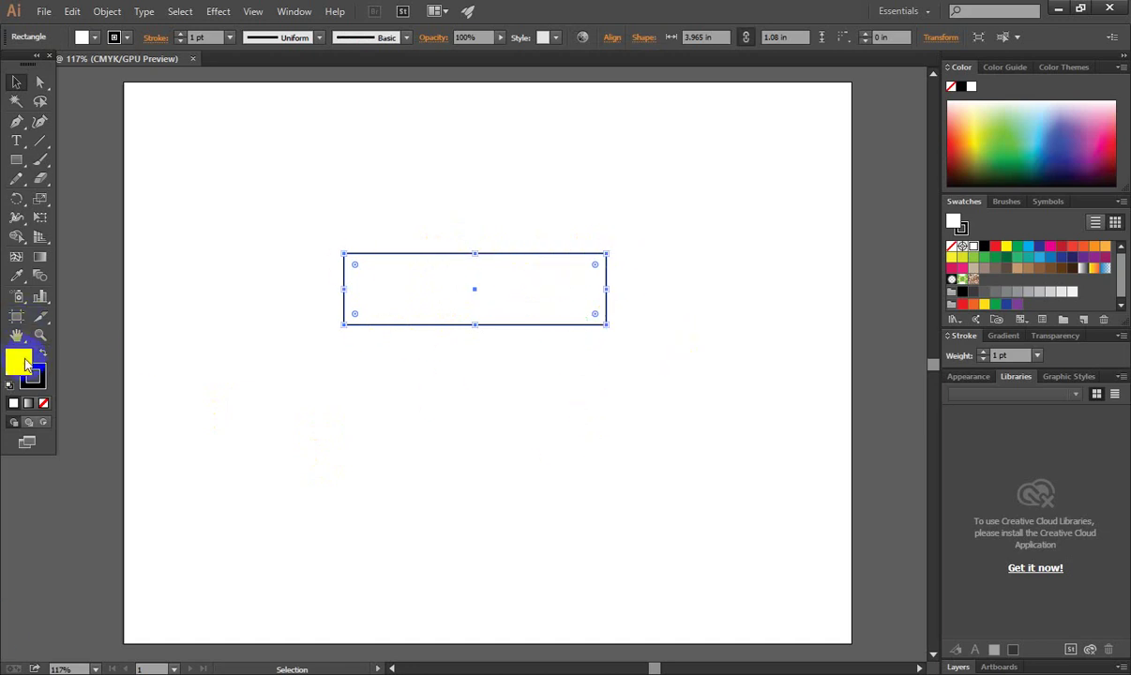
left_click(997, 258)
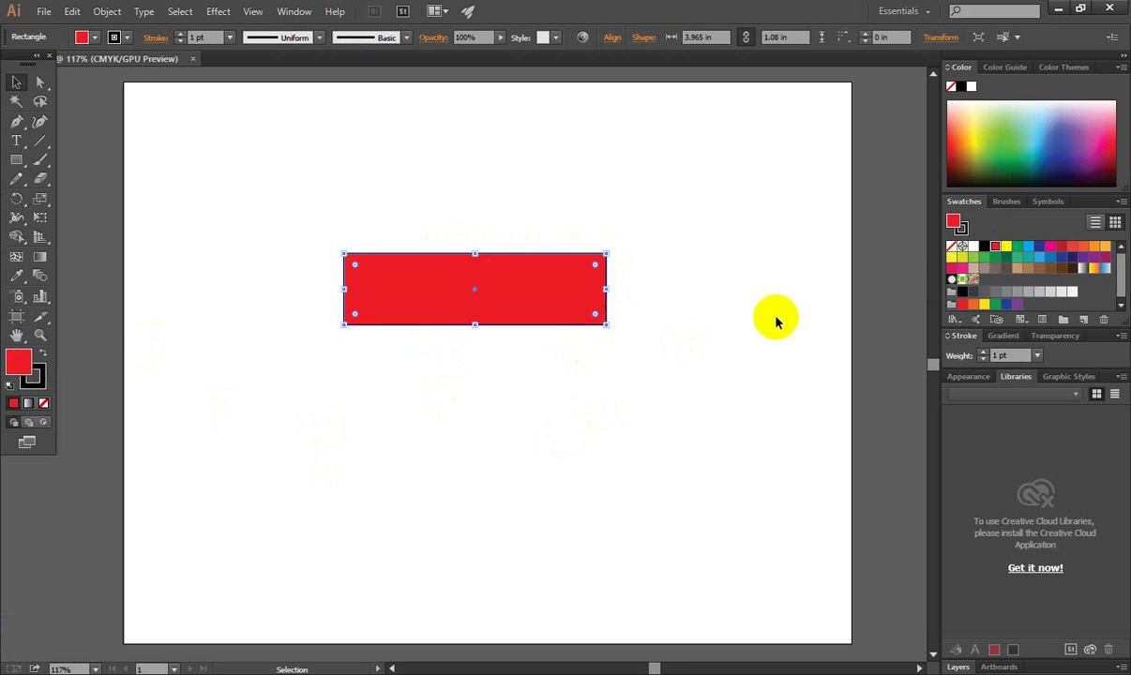
left_click(741, 315)
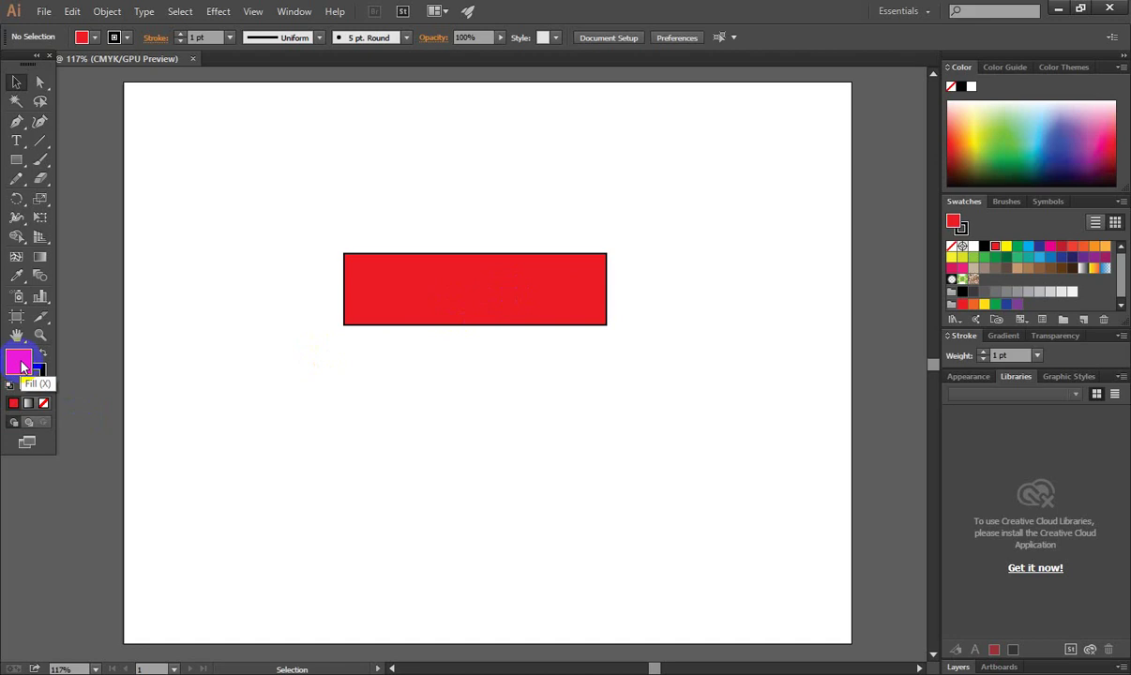
With nothing selected, make cyan the current fill colour from the Swatches panel
left_click(446, 283)
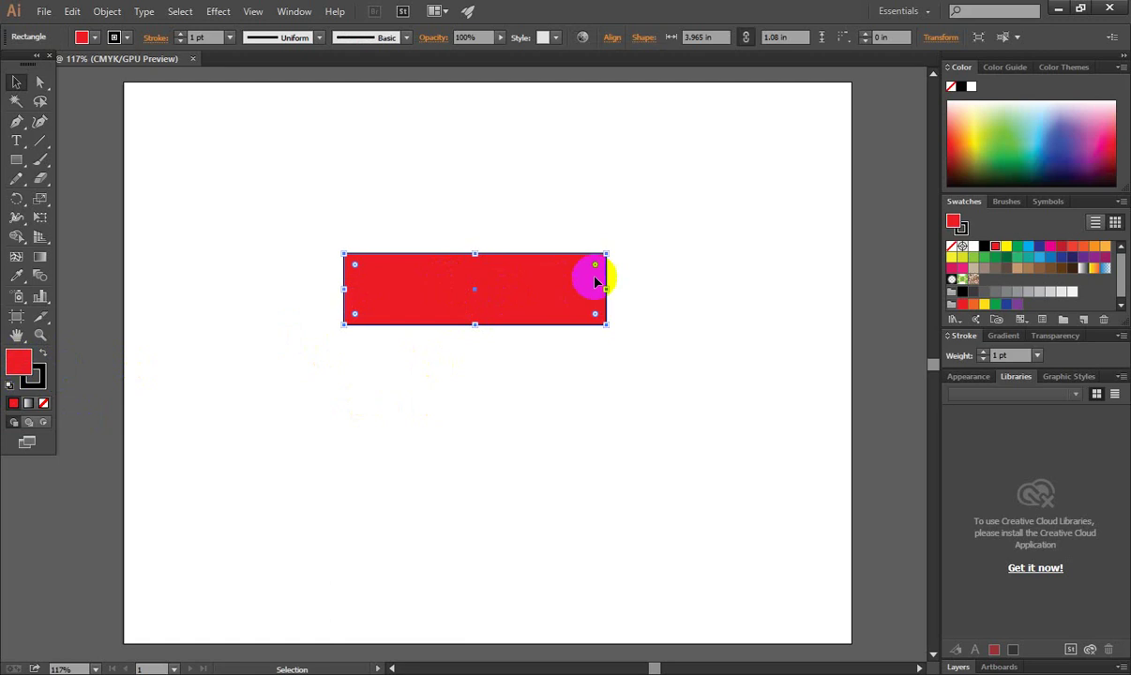
left_click(197, 398)
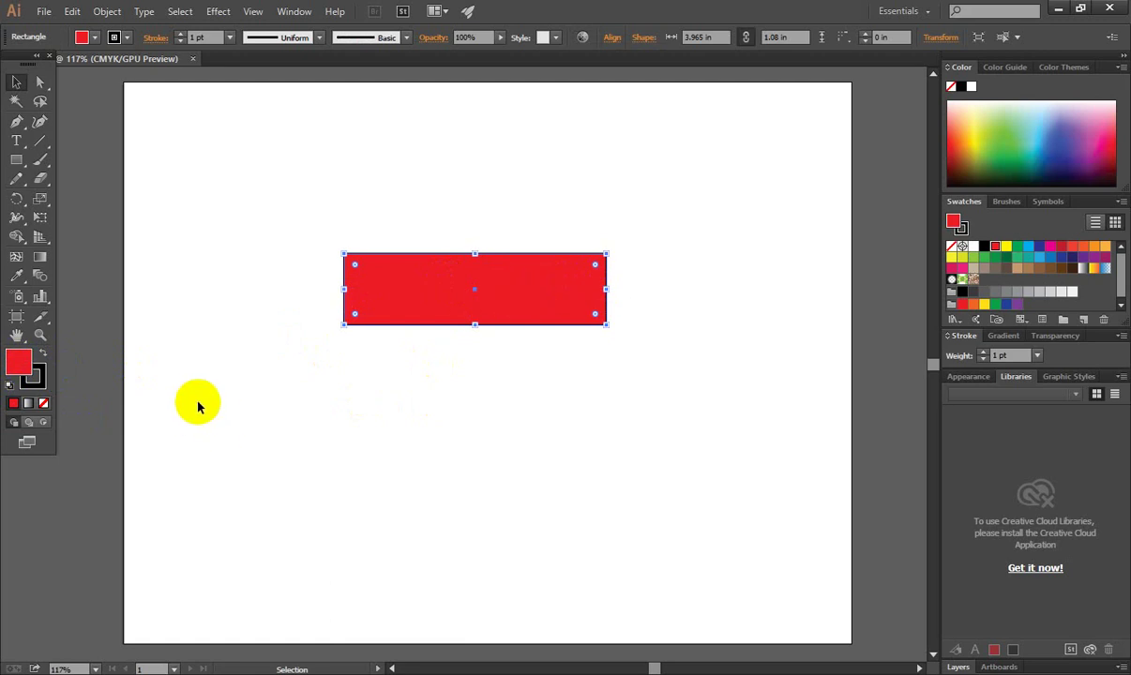
left_click(35, 374)
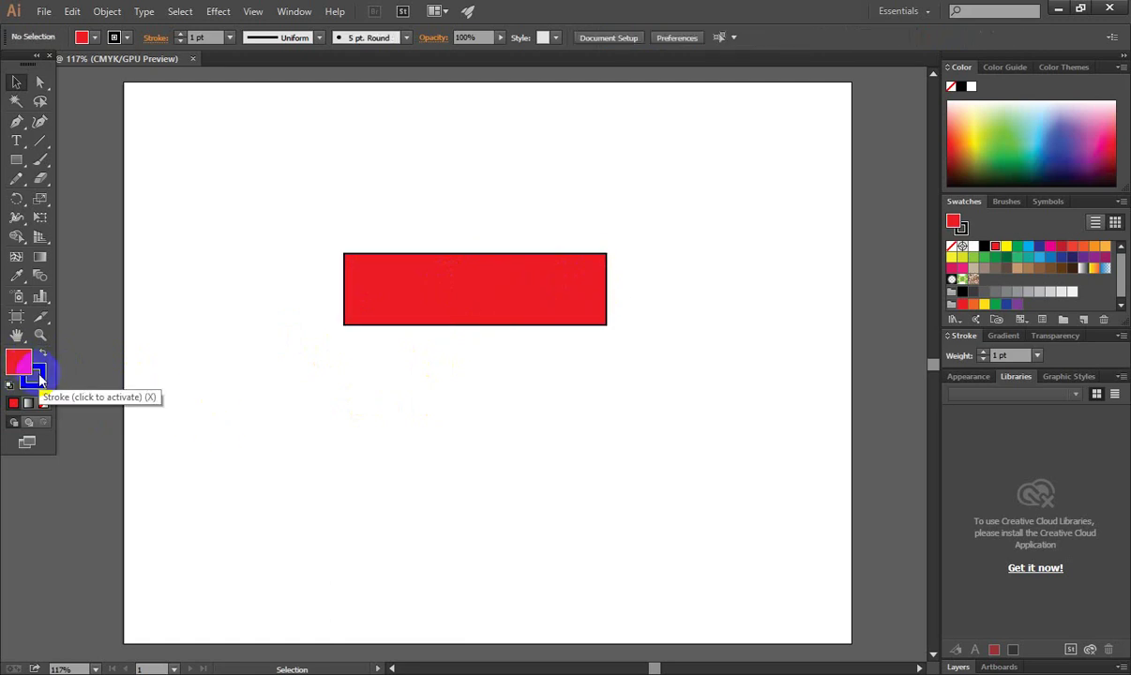
left_click(23, 368)
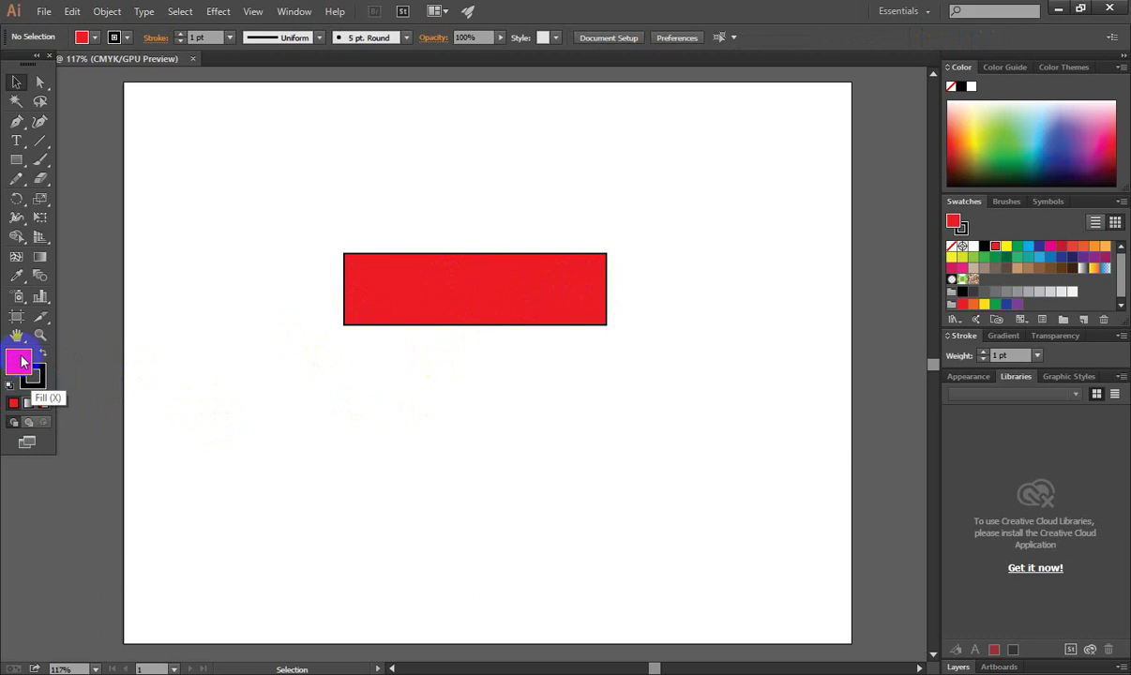
left_click(37, 374)
left_click(23, 363)
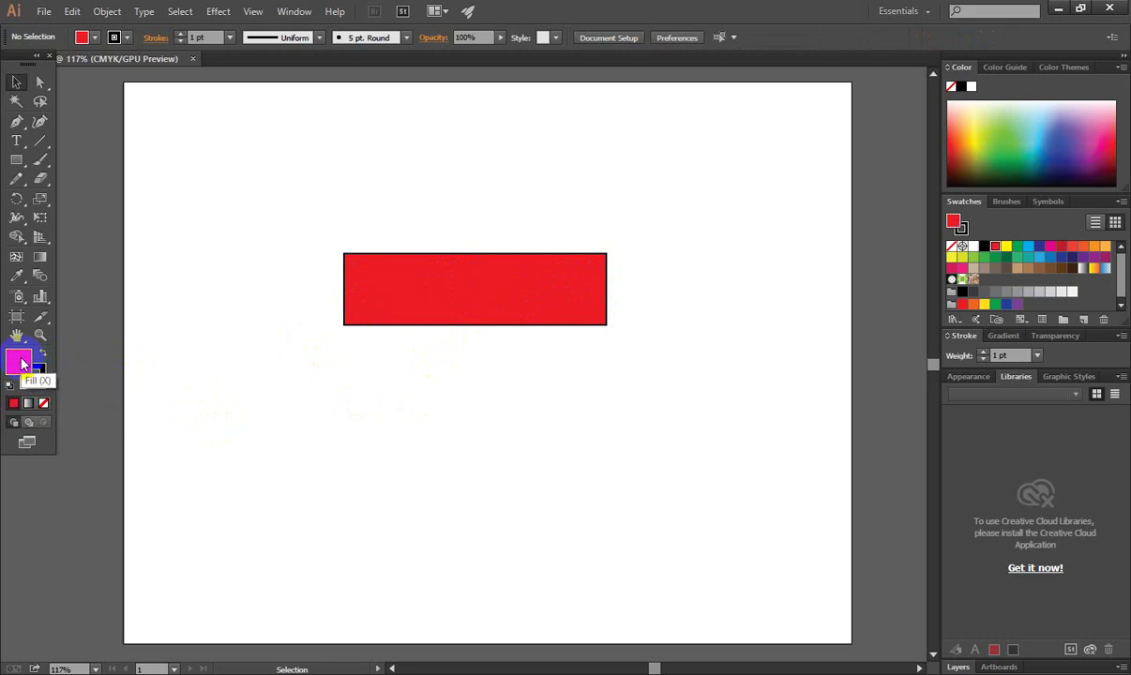
left_click(1028, 247)
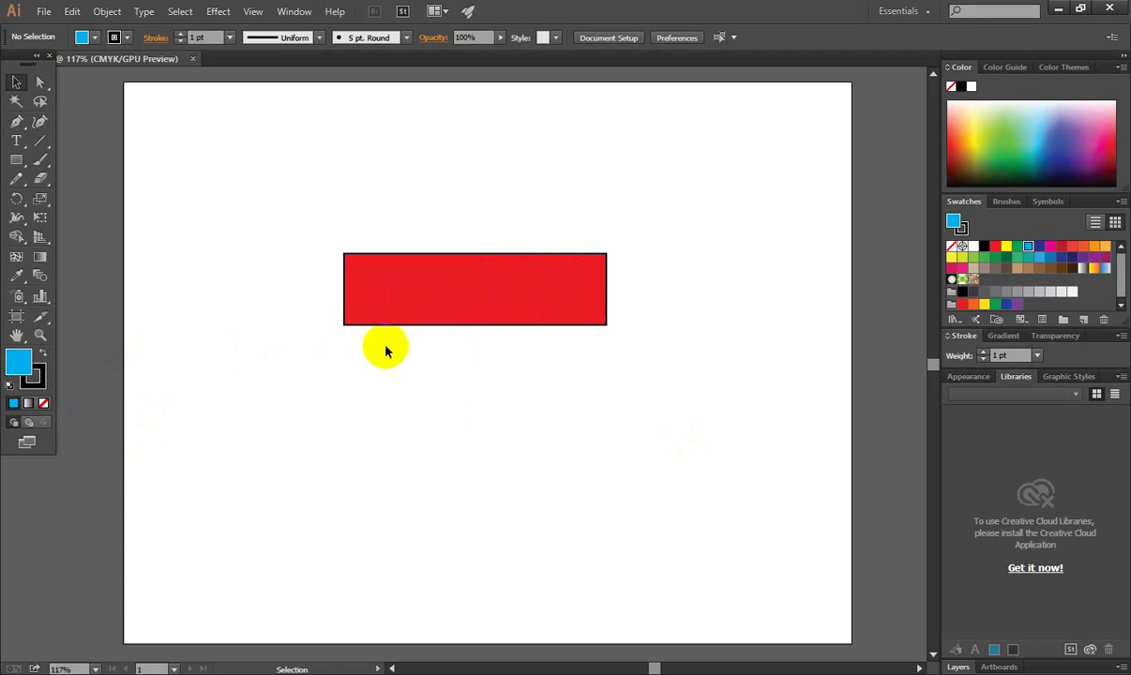
left_click(448, 303)
left_click(20, 364)
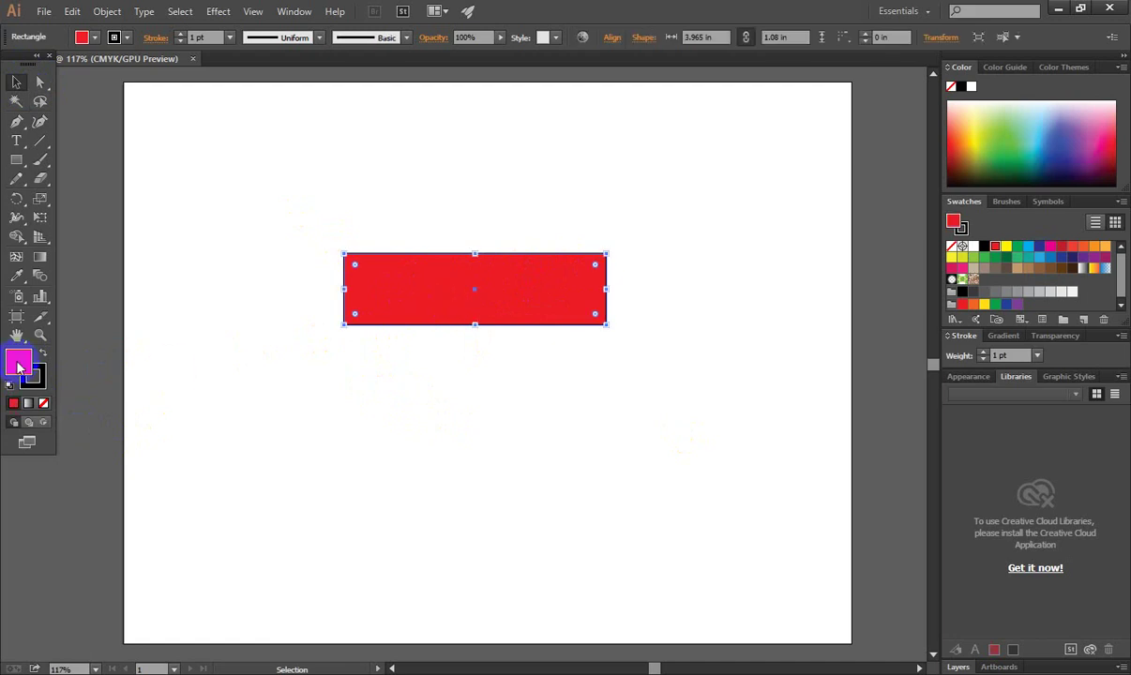
left_click(281, 459)
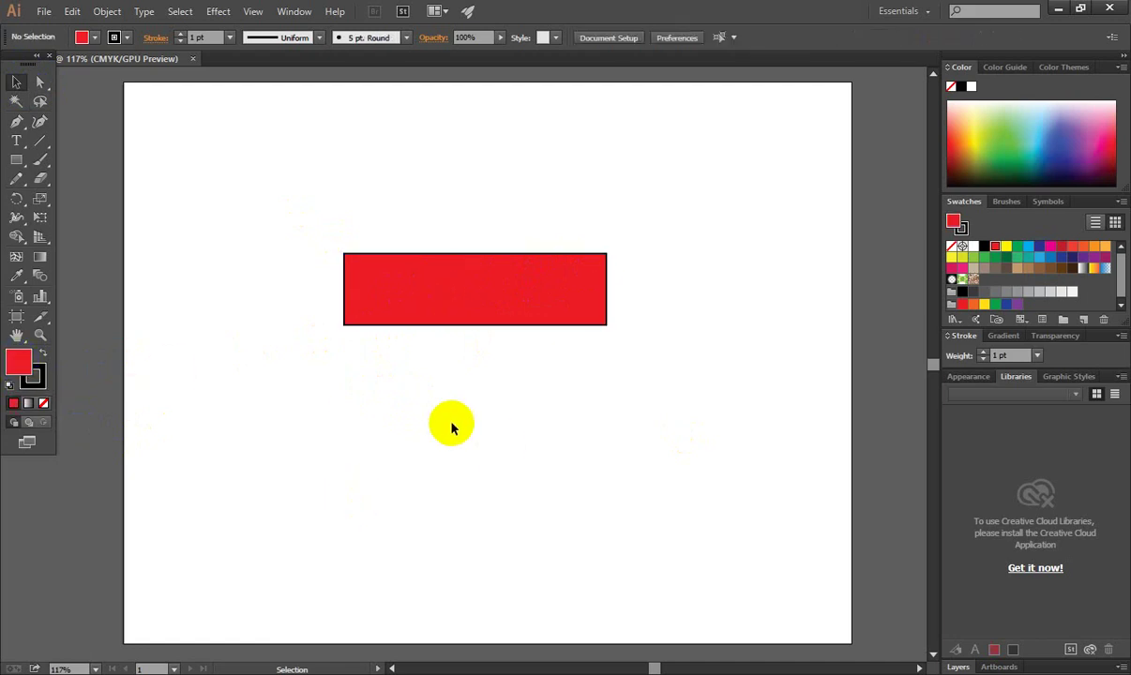
left_click(450, 288)
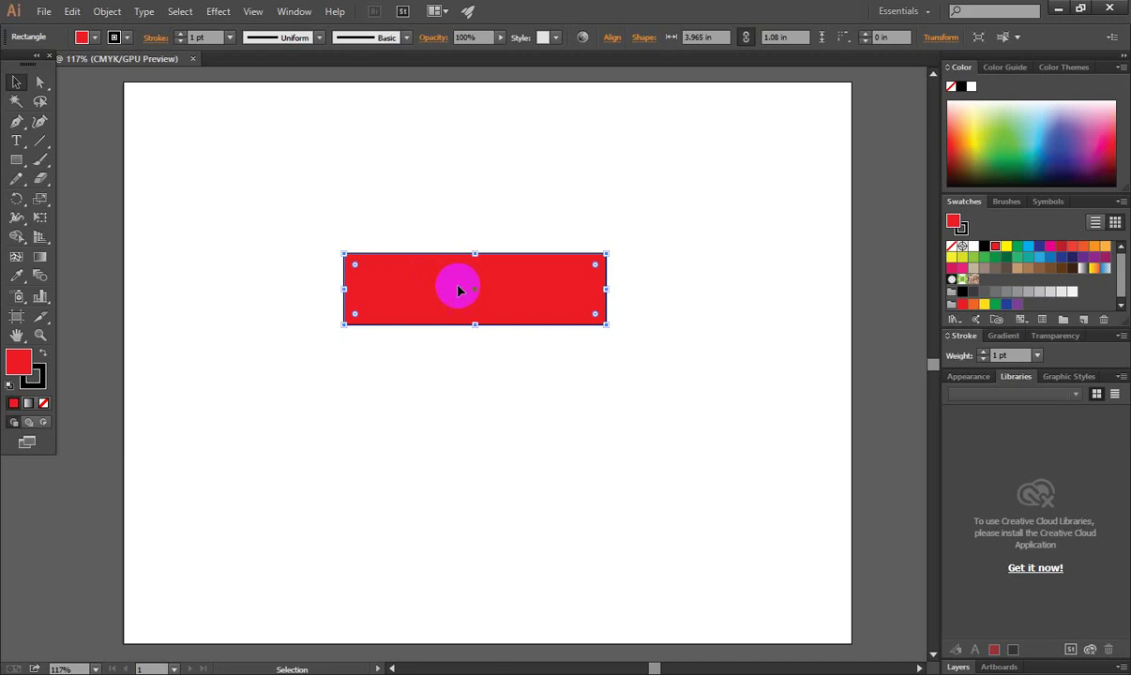
left_click(18, 362)
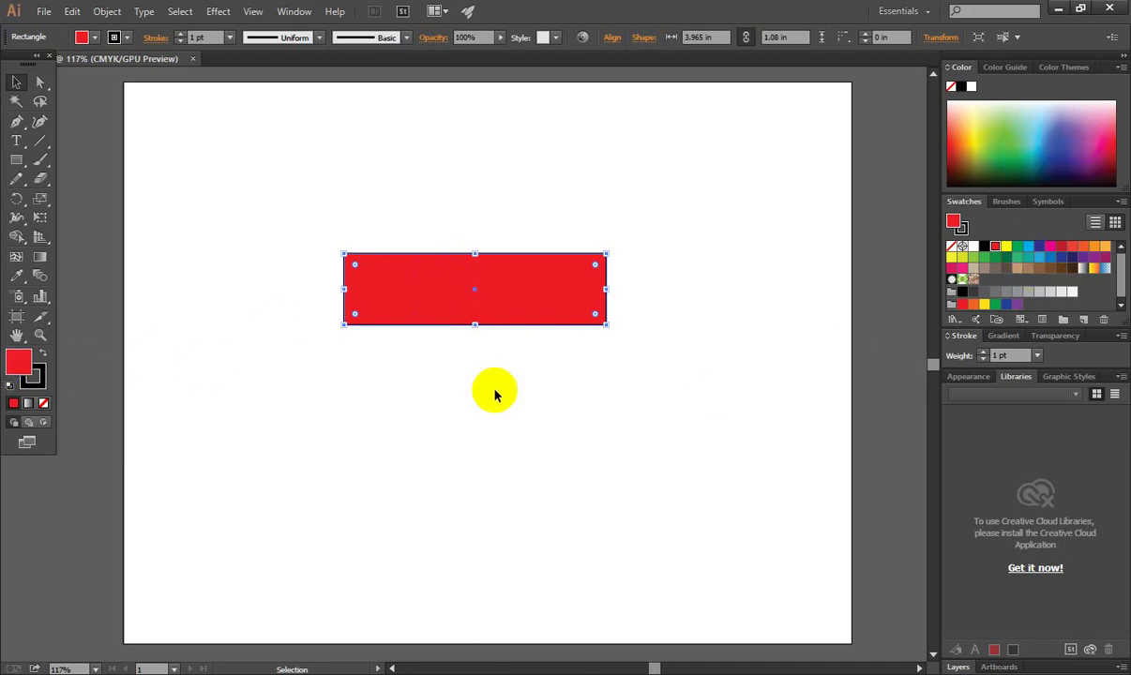
left_click(542, 315)
left_click(517, 443)
left_click(18, 362)
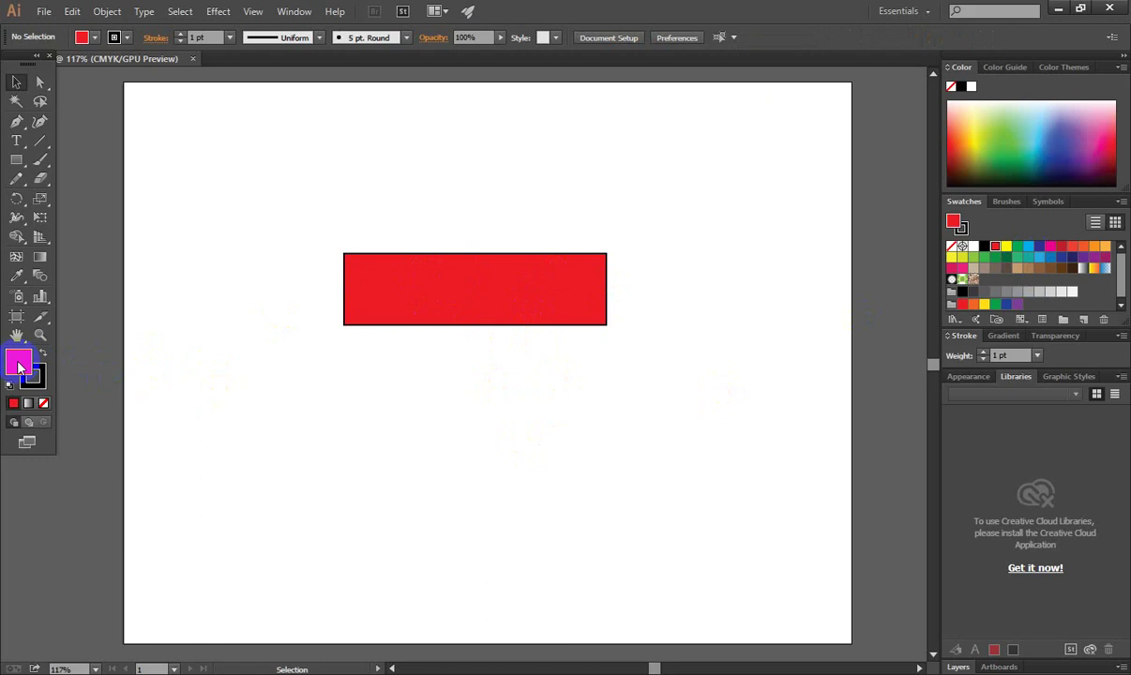
left_click(10, 363)
left_click(522, 300)
left_click(17, 362)
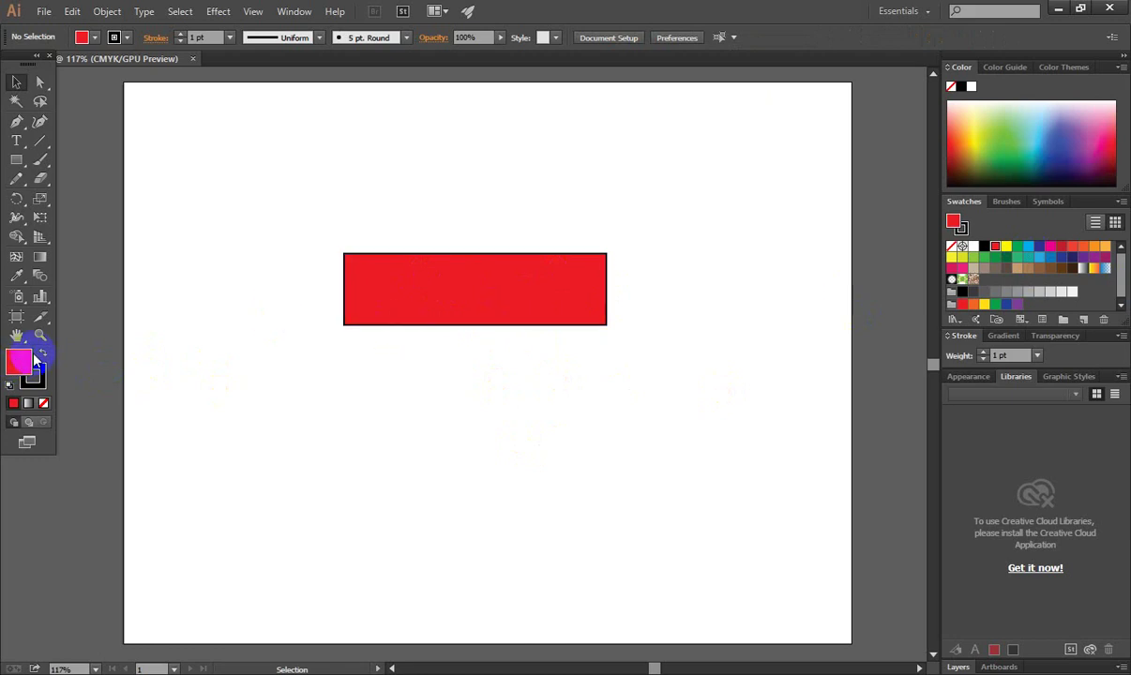
left_click(984, 246)
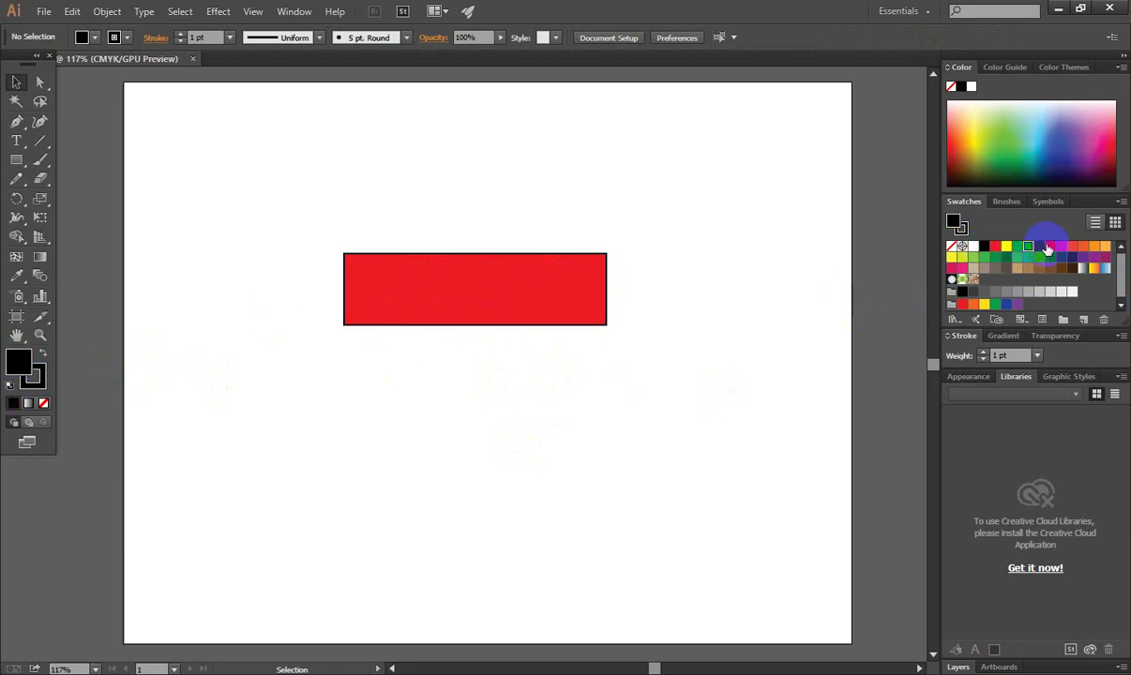
left_click(1039, 257)
left_click(1061, 257)
left_click(1093, 246)
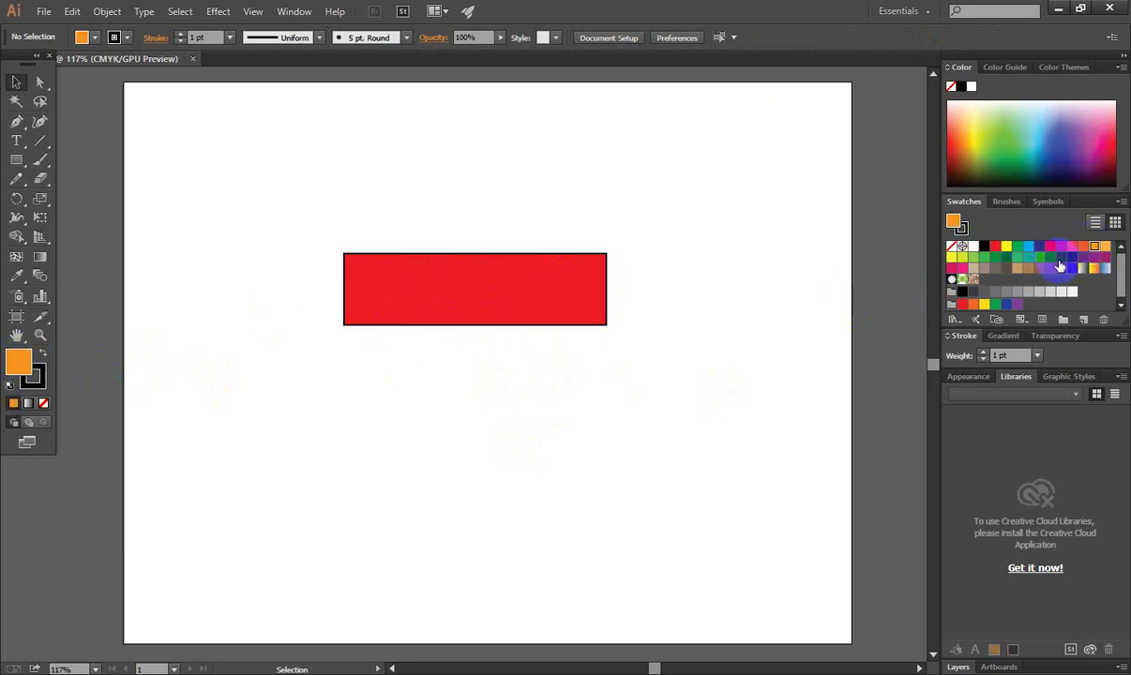
key("ctrl+z")
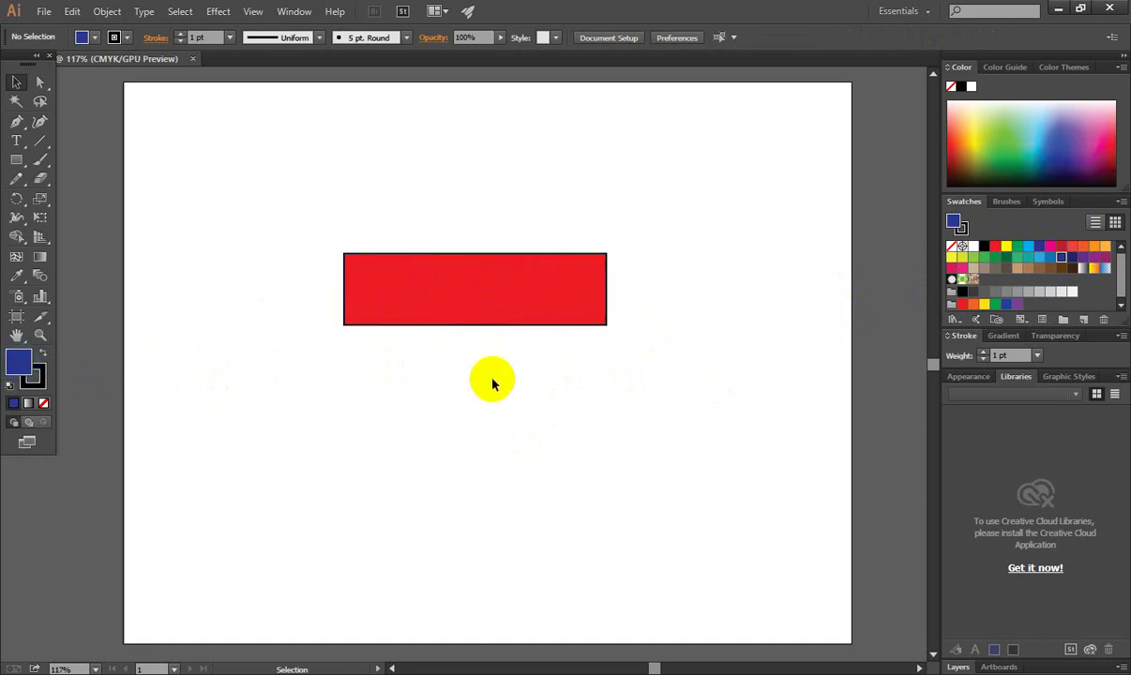
Move the red rectangle slightly down and right, then reselect it with Fill active
left_click(474, 285)
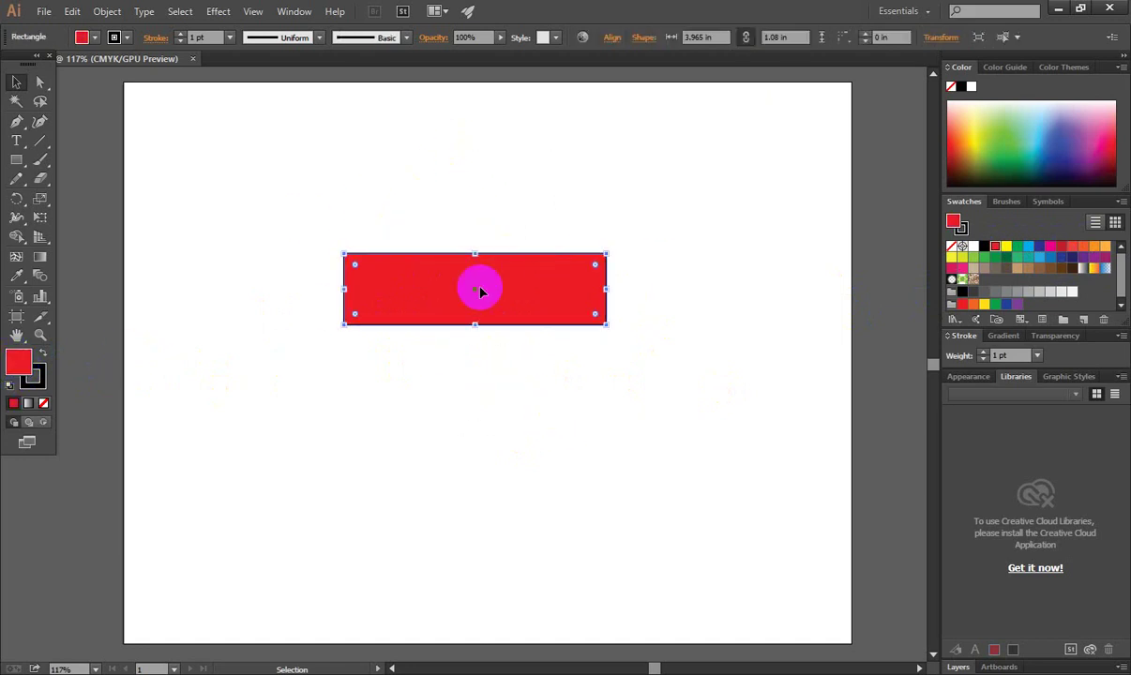
left_click_drag(517, 284, 542, 315)
left_click(504, 217)
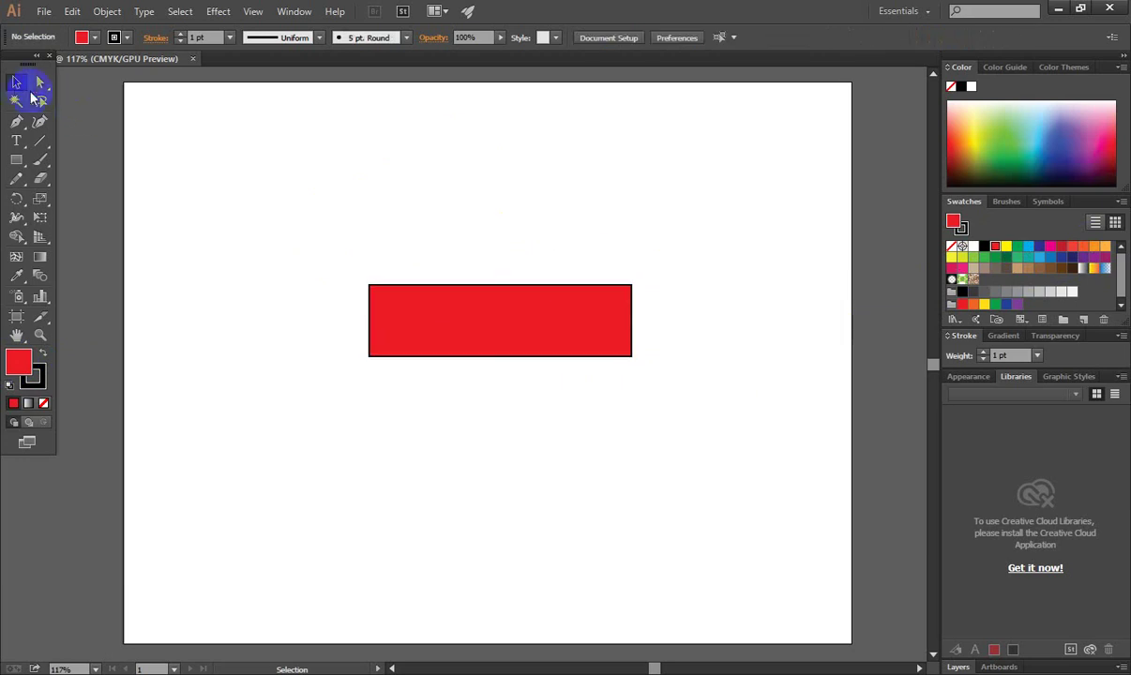
left_click(523, 307)
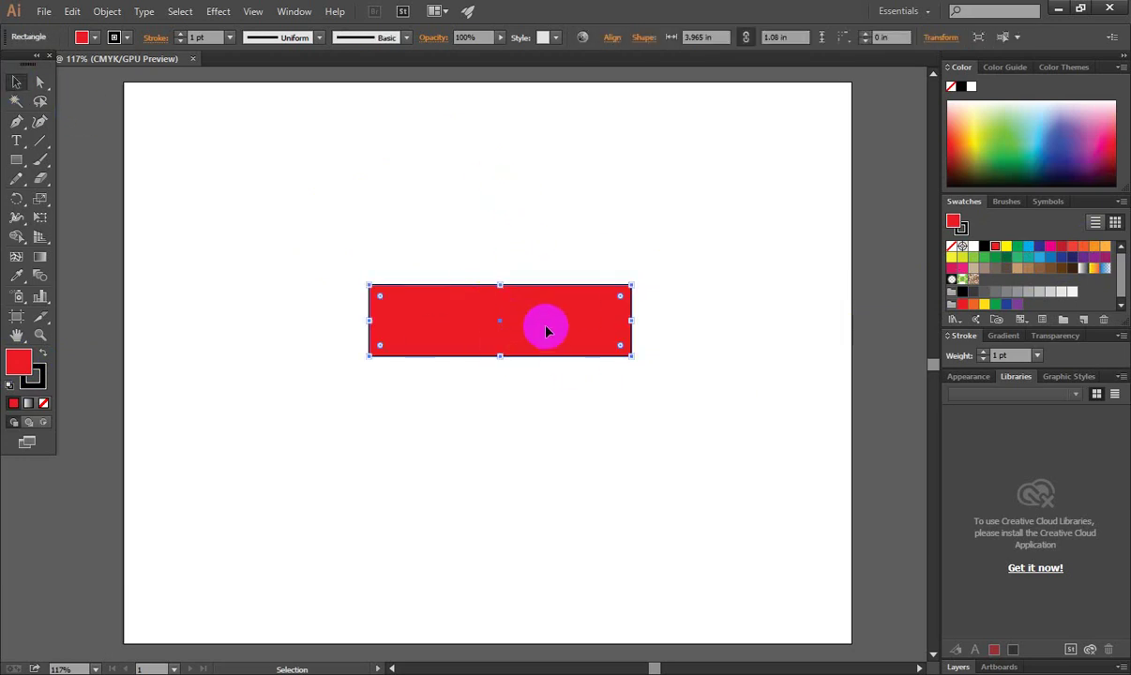
left_click(13, 354)
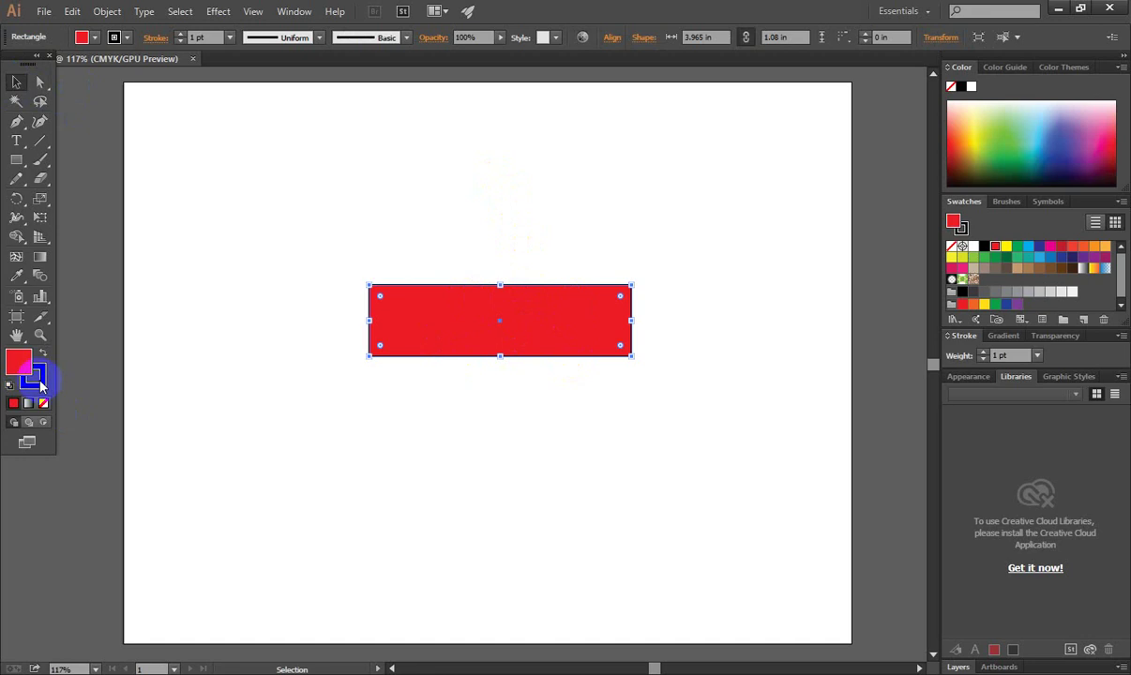
left_click(28, 369)
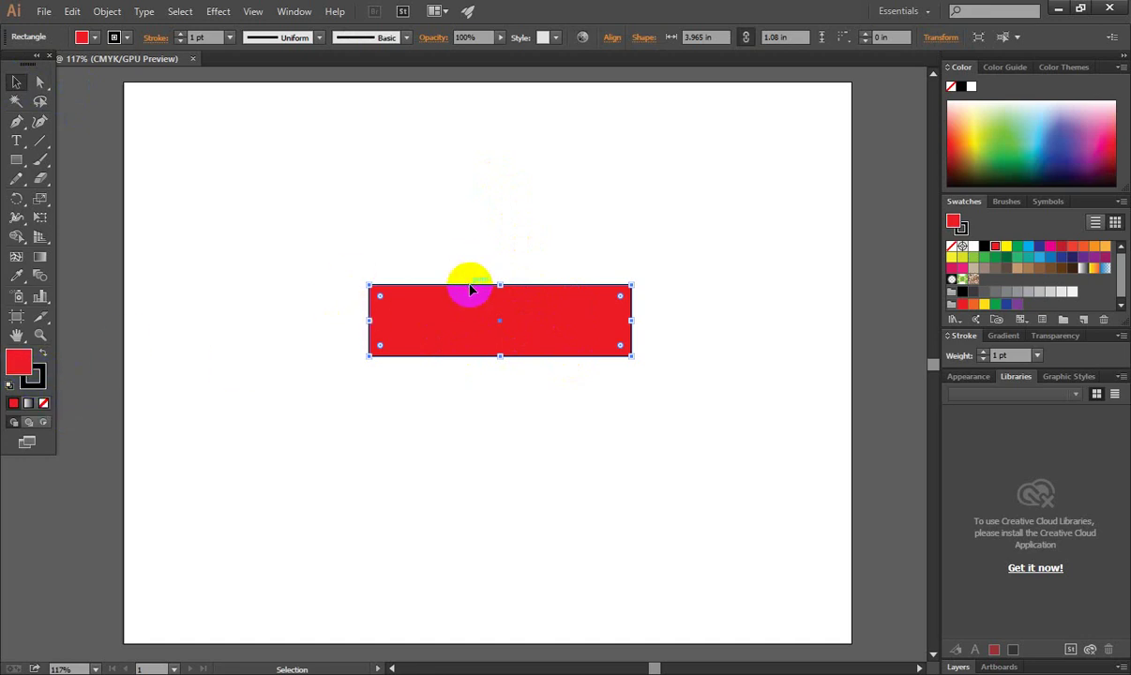
left_click(11, 364)
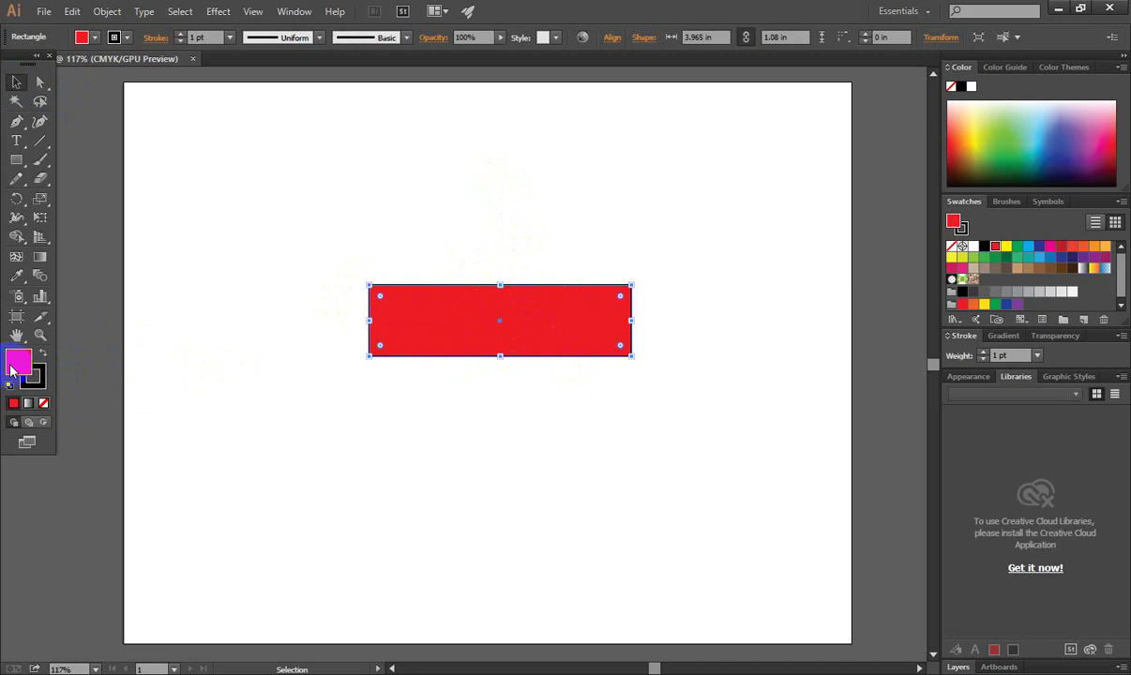
Replace the rectangle's red fill with the dark blue swatch, briefly trying cyan first
left_click(445, 339)
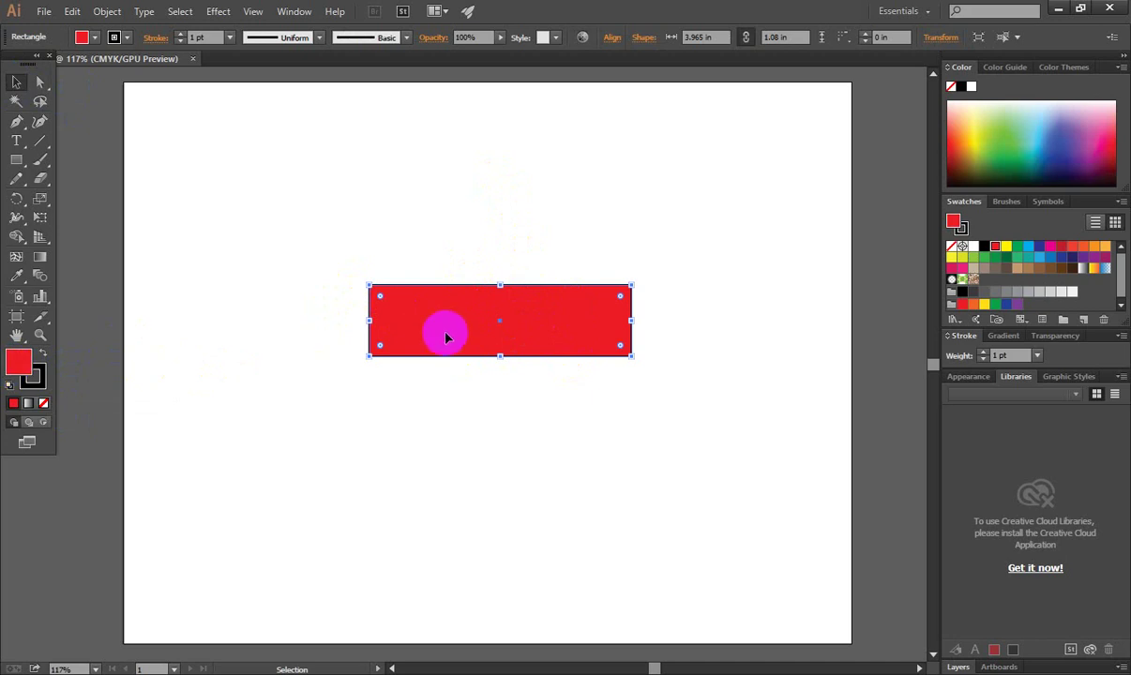
left_click(211, 272)
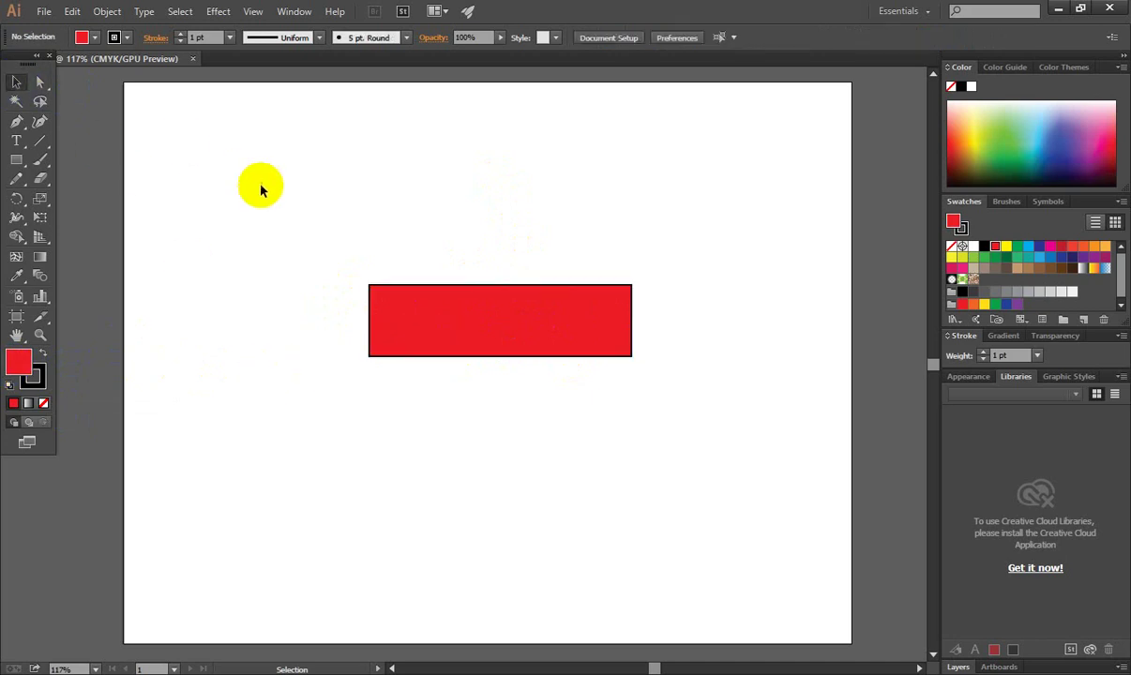
left_click(396, 300)
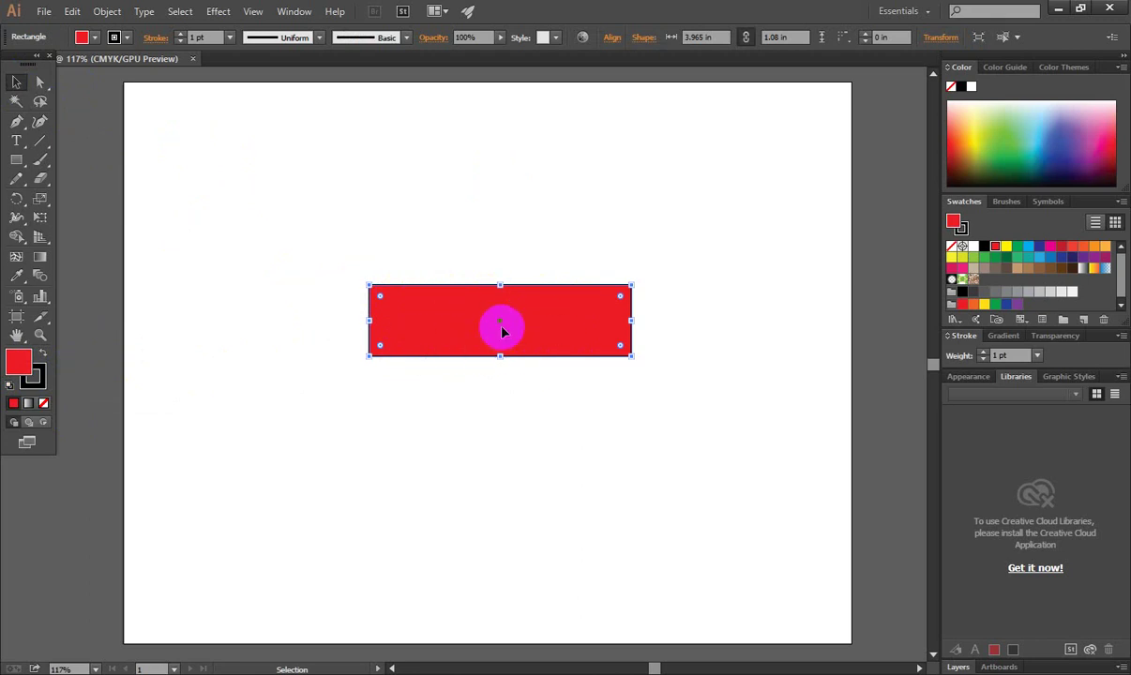
left_click(9, 364)
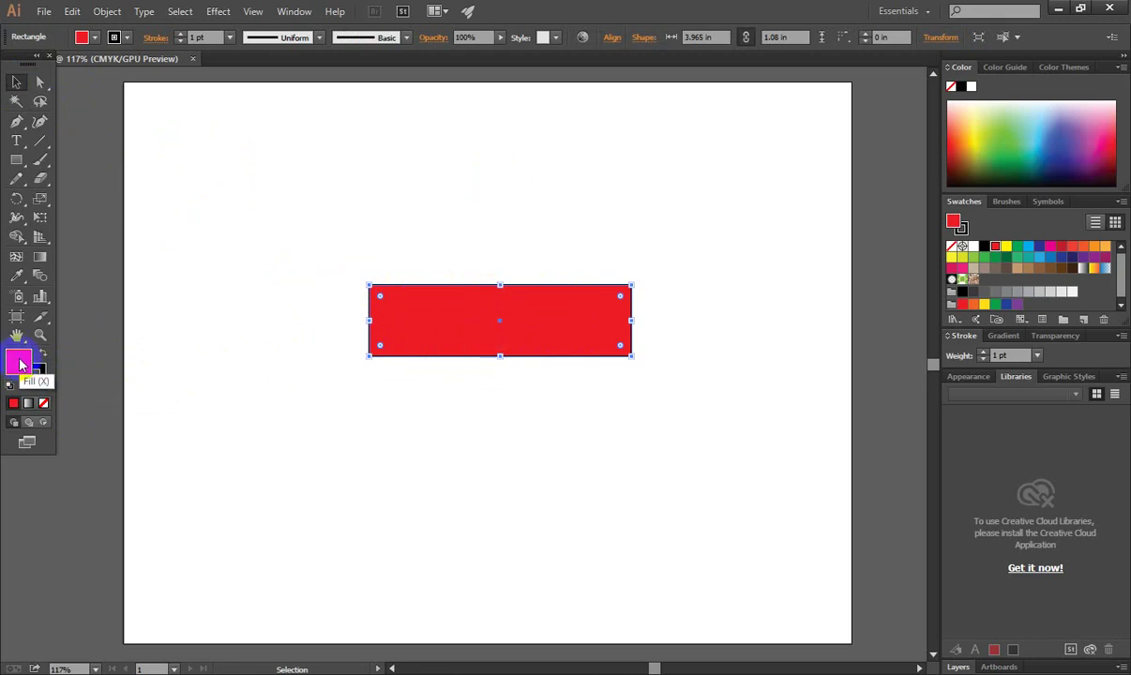
left_click(1028, 248)
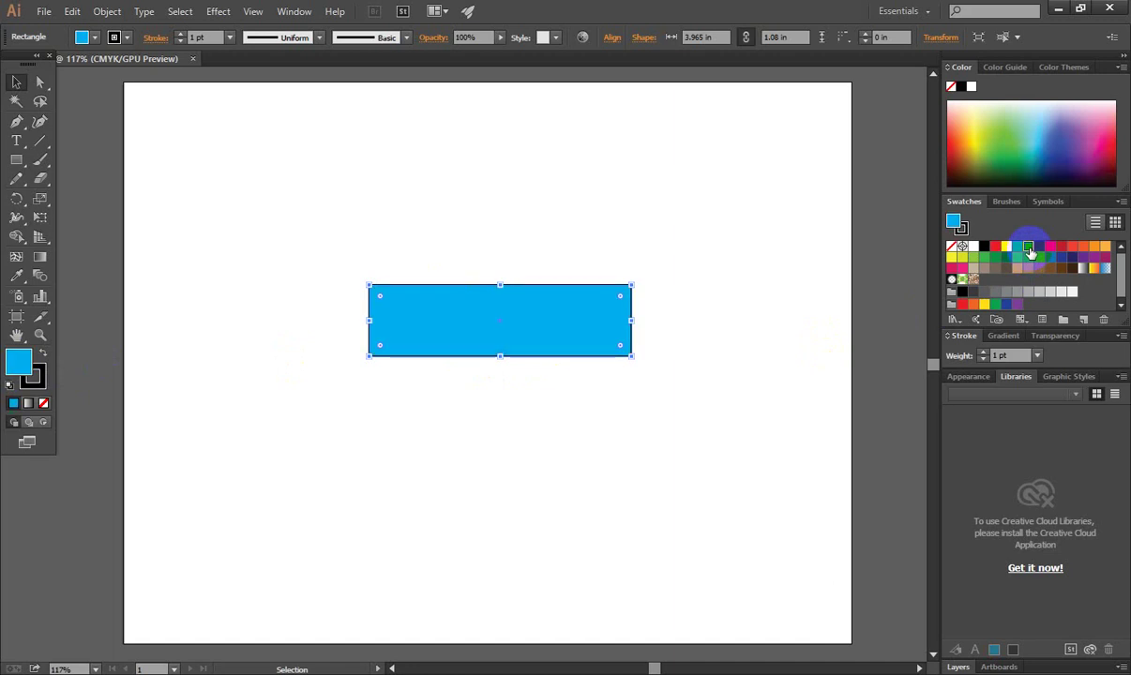
left_click(1039, 246)
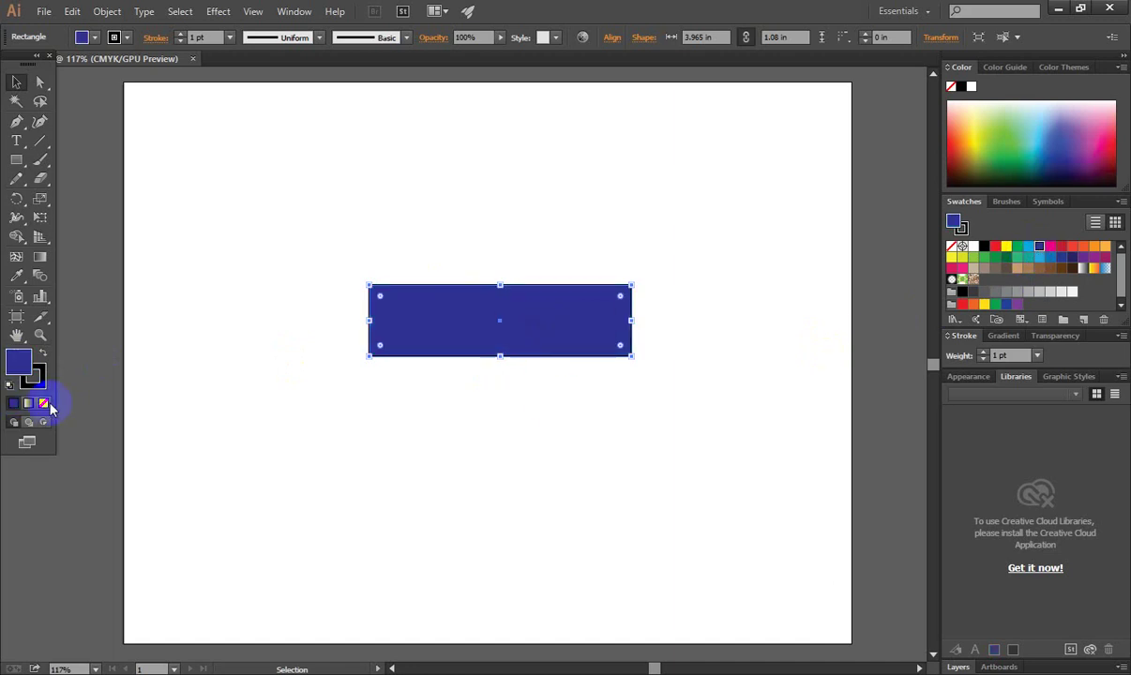
left_click(199, 389)
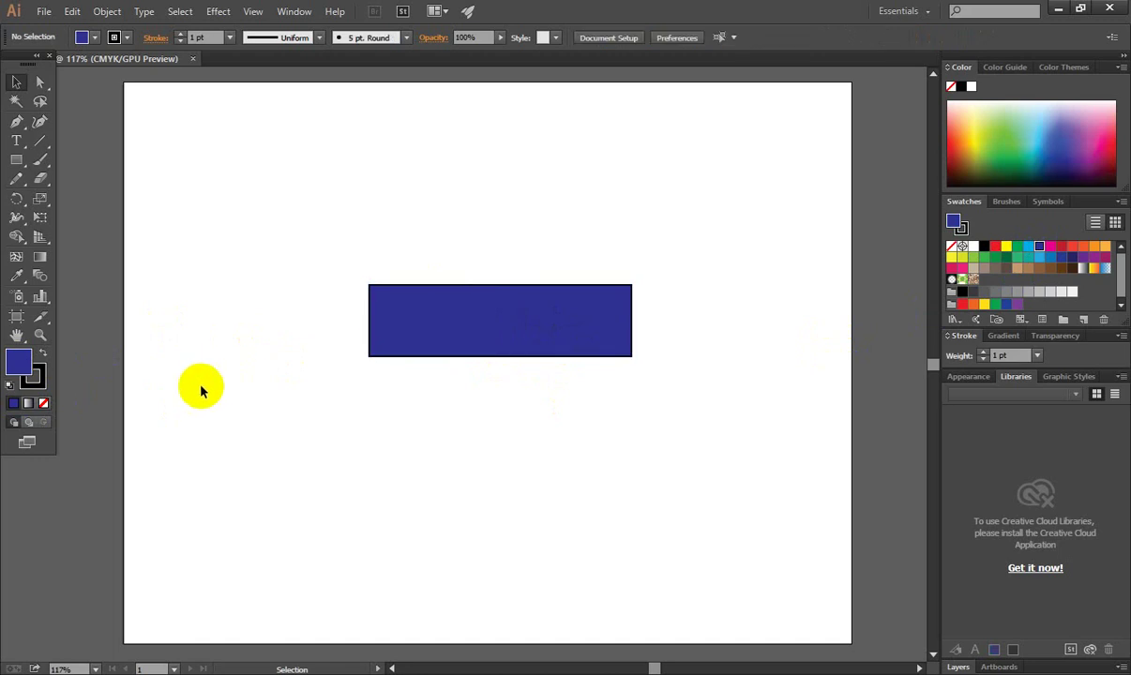
Change the blue rectangle's outline to red, after briefly trying cyan and black
left_click(35, 376)
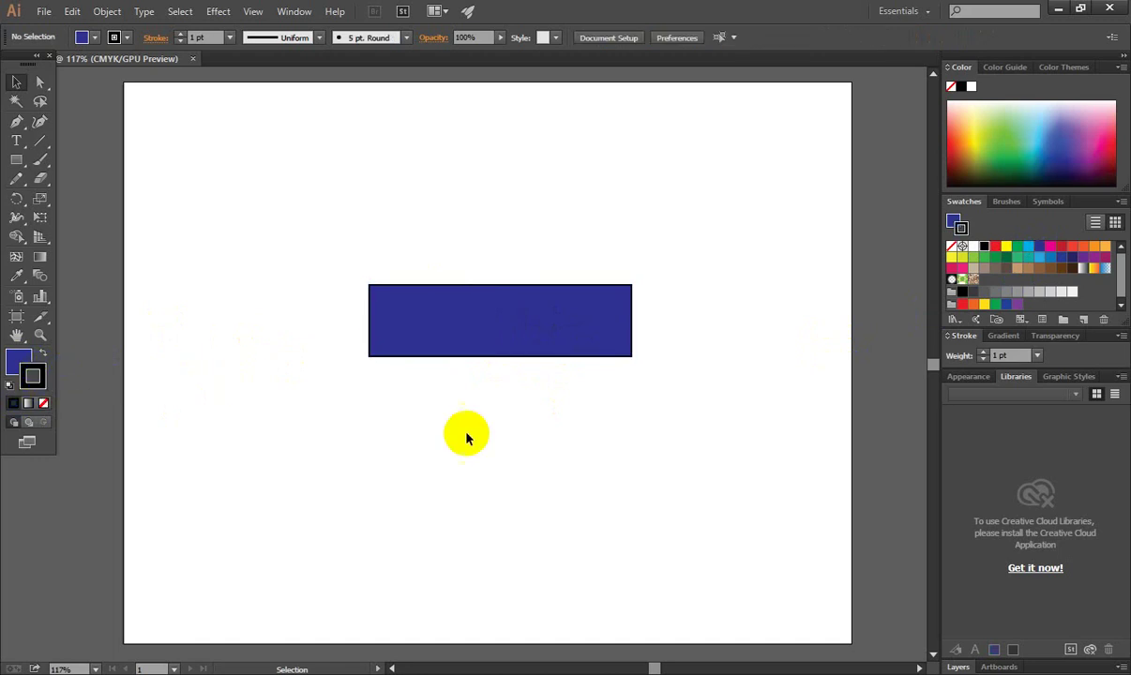
left_click(459, 319)
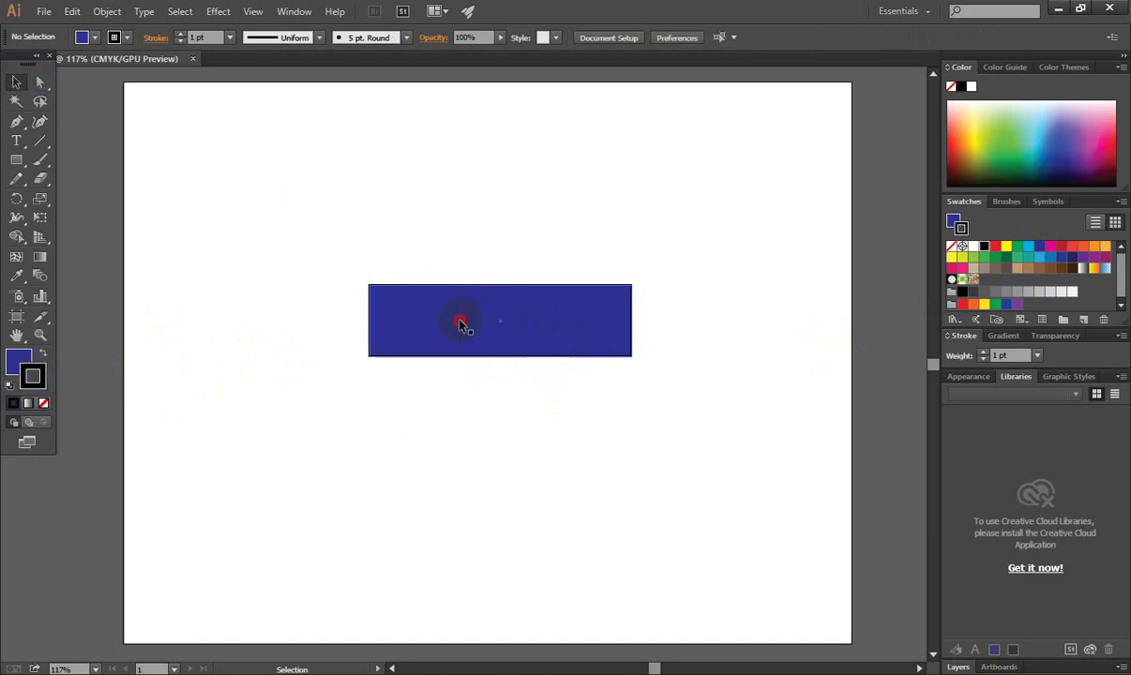
left_click(36, 374)
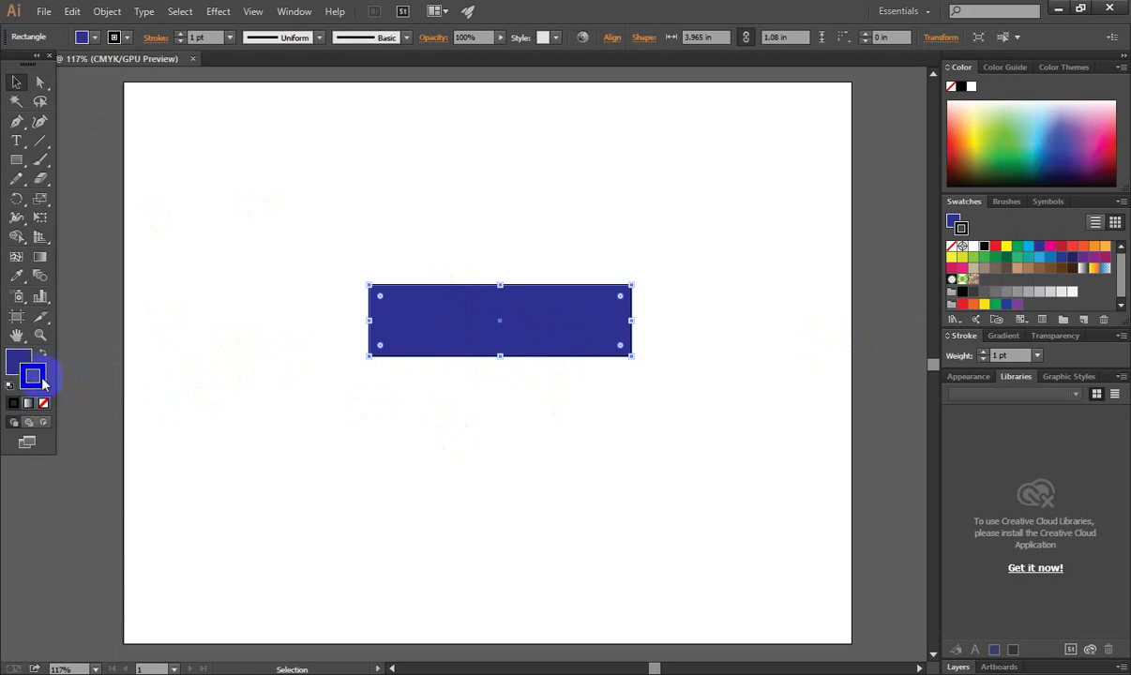
left_click(1028, 249)
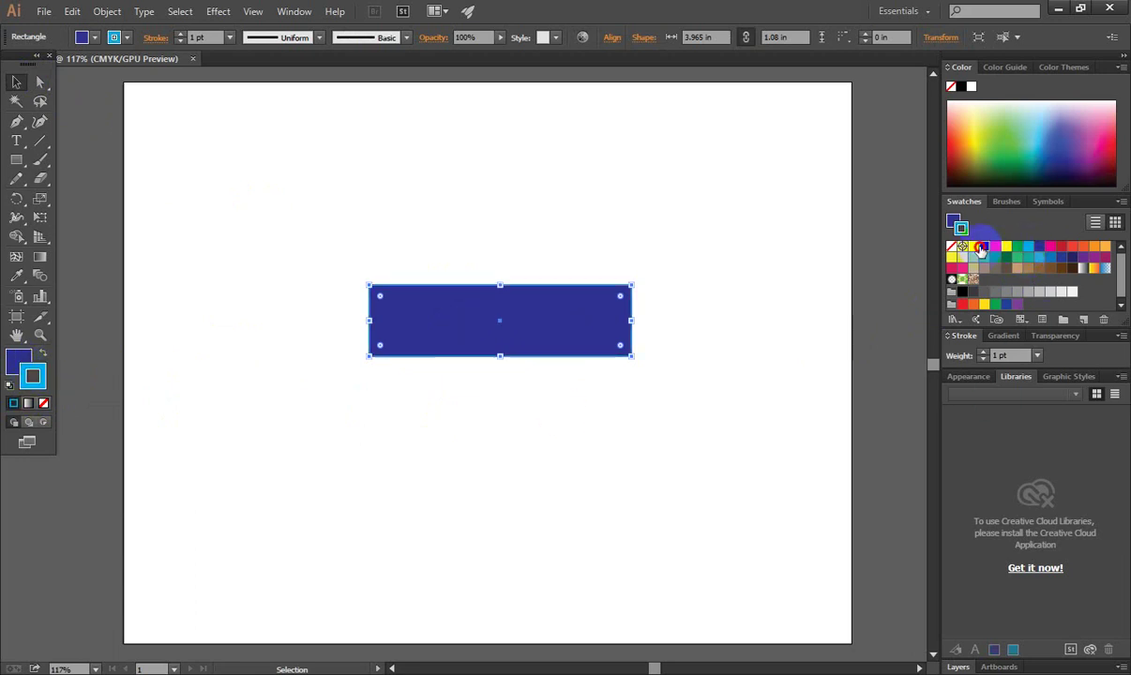
left_click(992, 253)
left_click(995, 245)
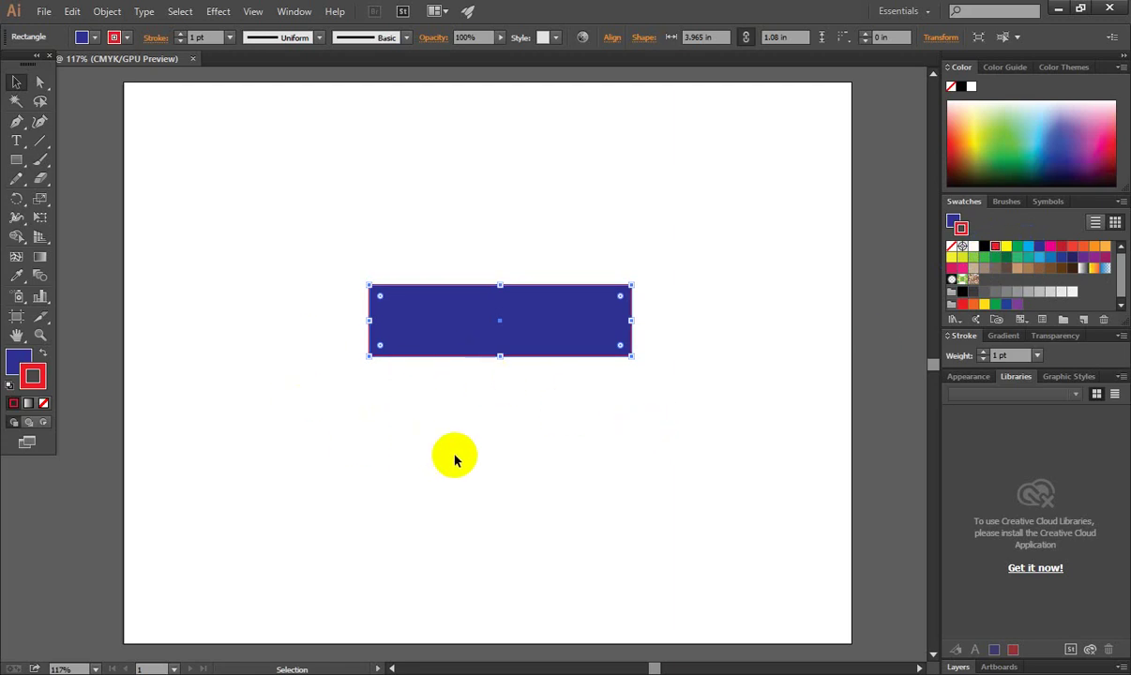
left_click(500, 466)
key("z")
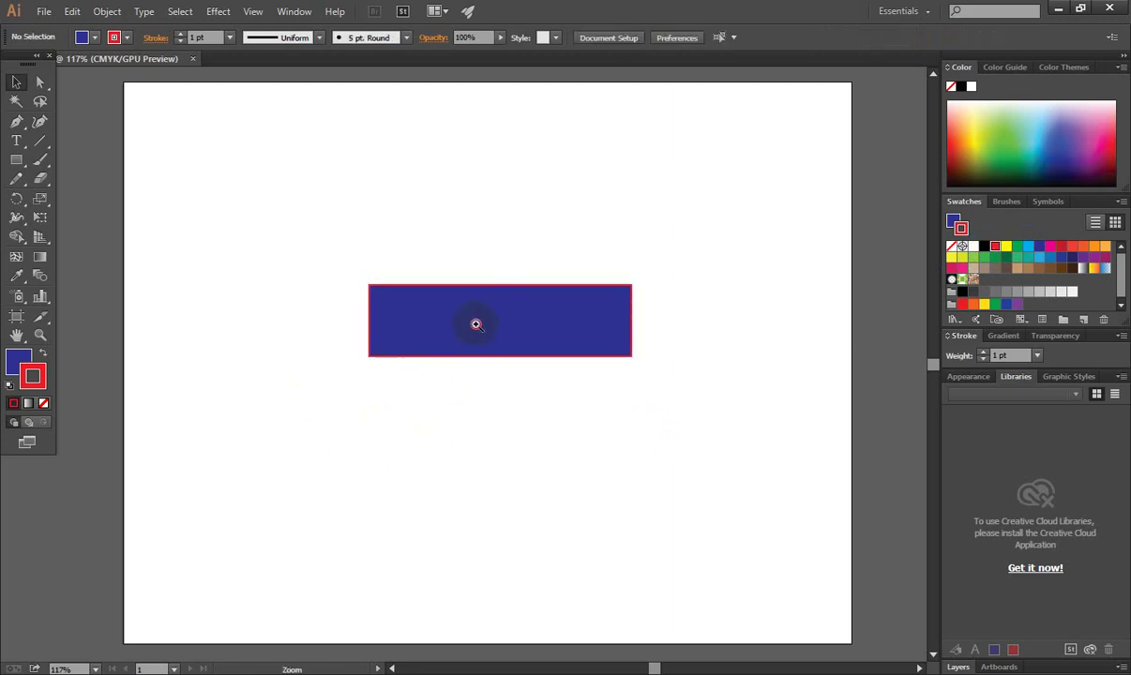
left_click_drag(477, 325, 574, 347)
key("v")
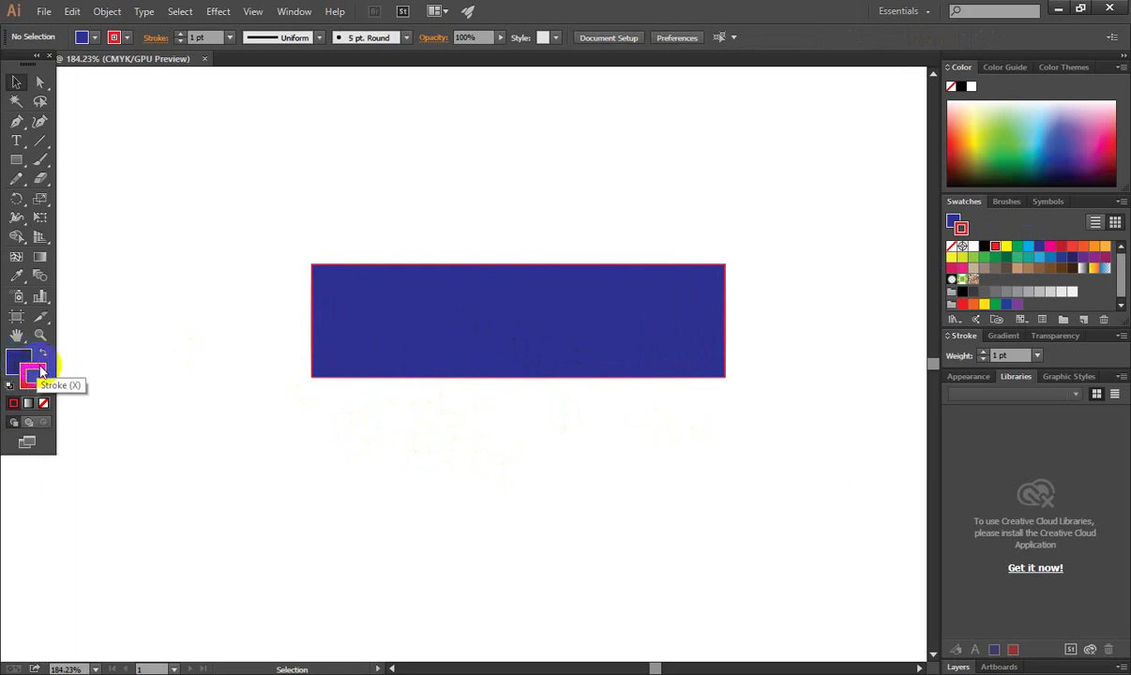
left_click(40, 372)
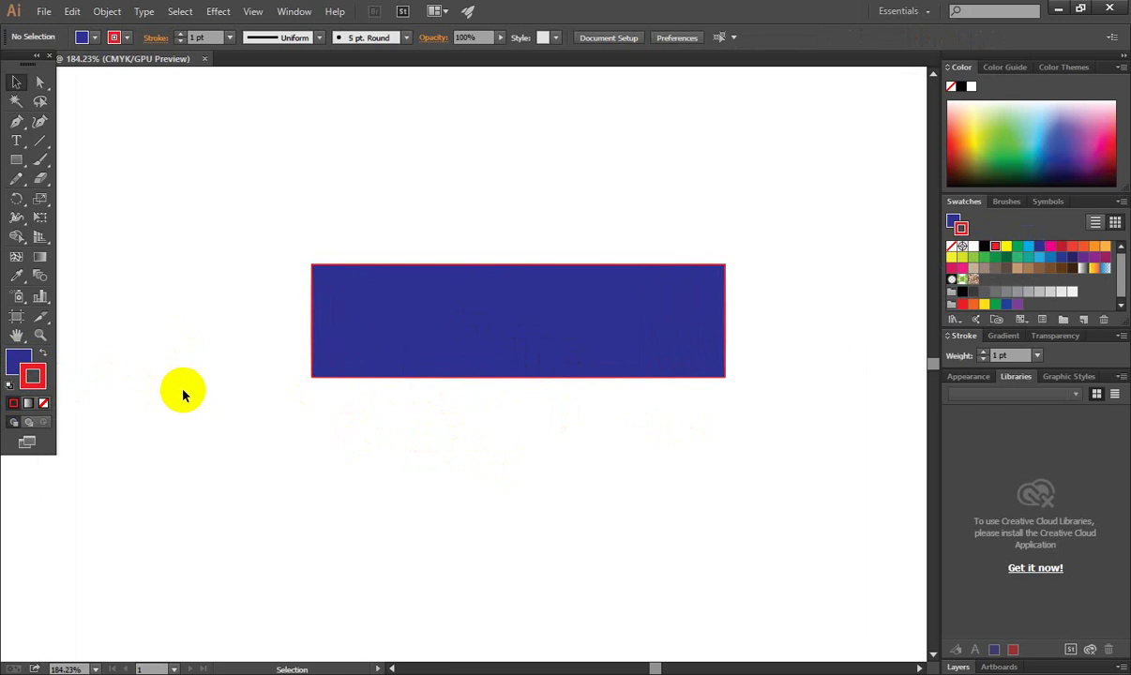
left_click(21, 370)
left_click(441, 361)
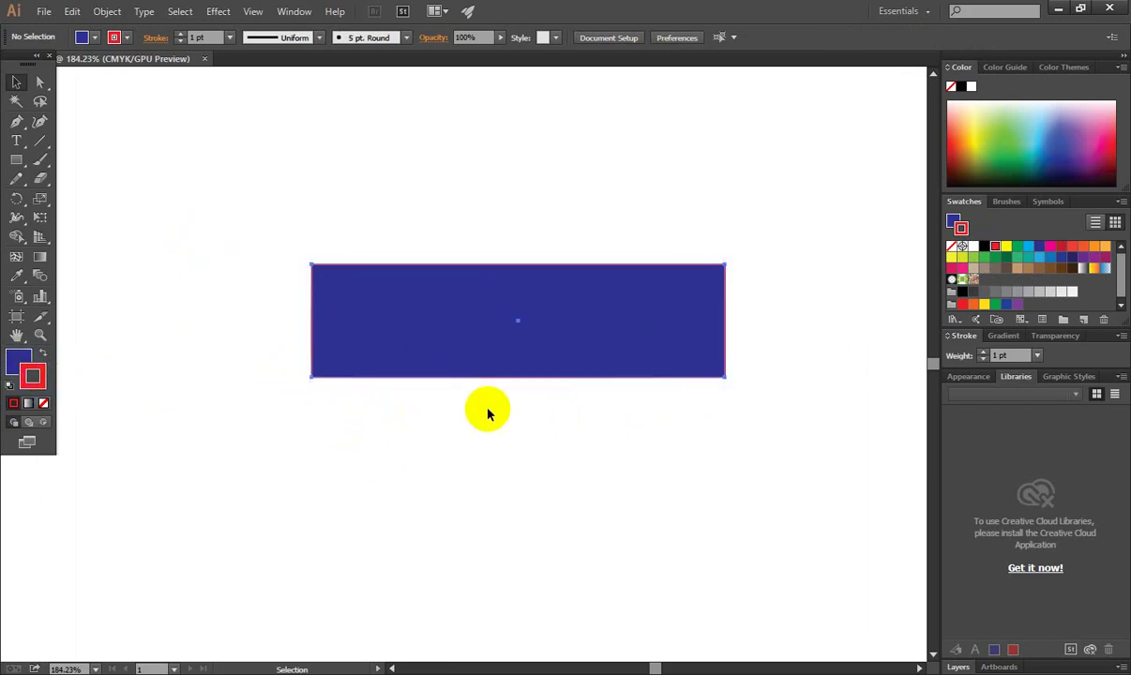
left_click(20, 368)
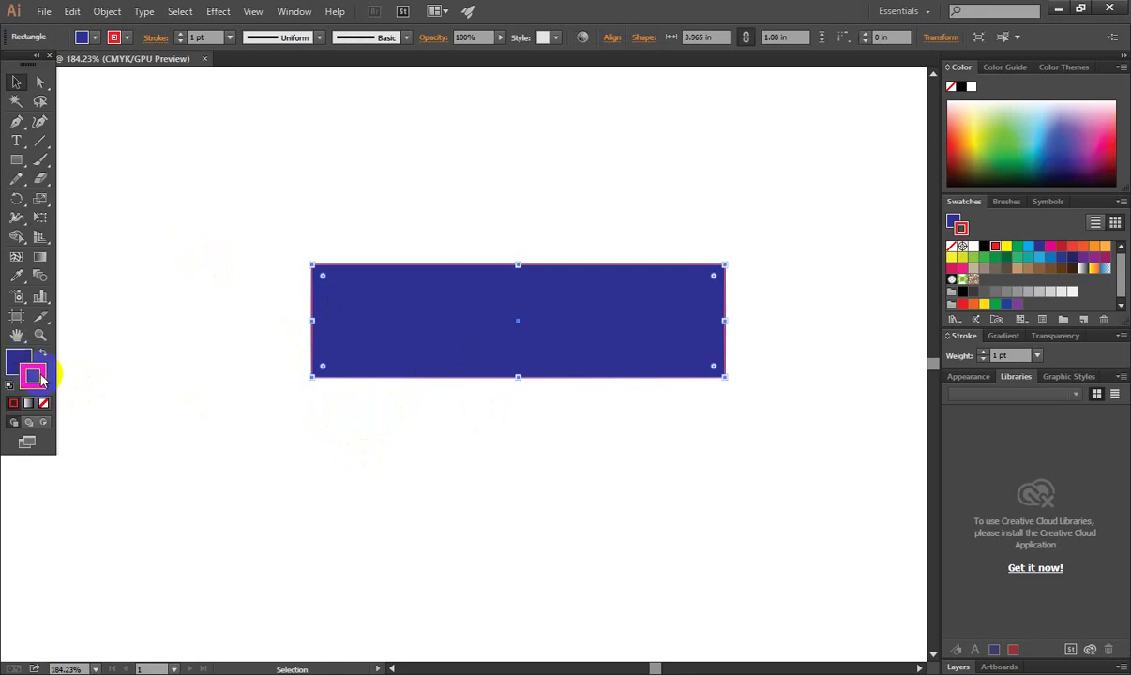
left_click(429, 452)
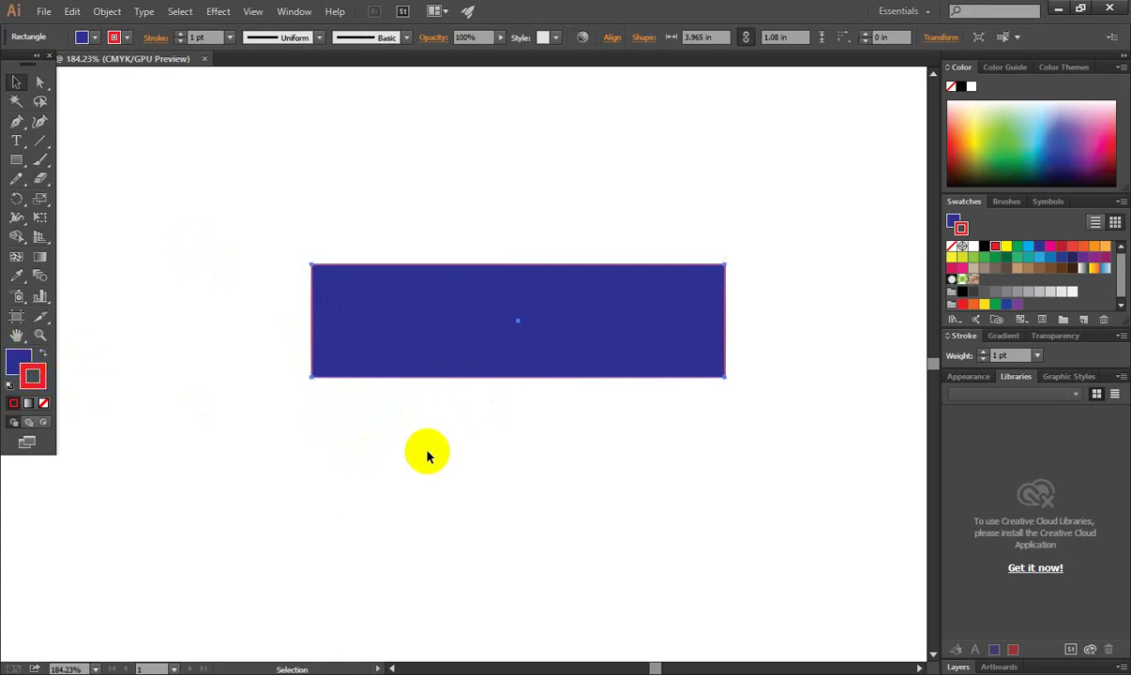
left_click(507, 352)
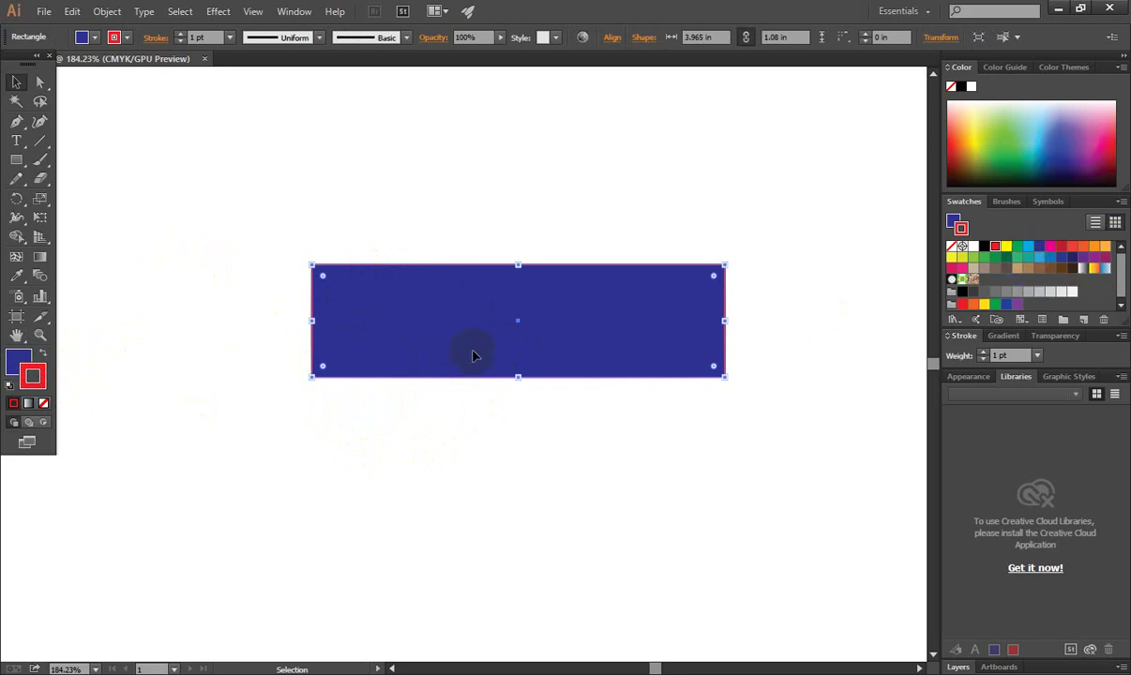
left_click(507, 467)
left_click(512, 323)
left_click(215, 421)
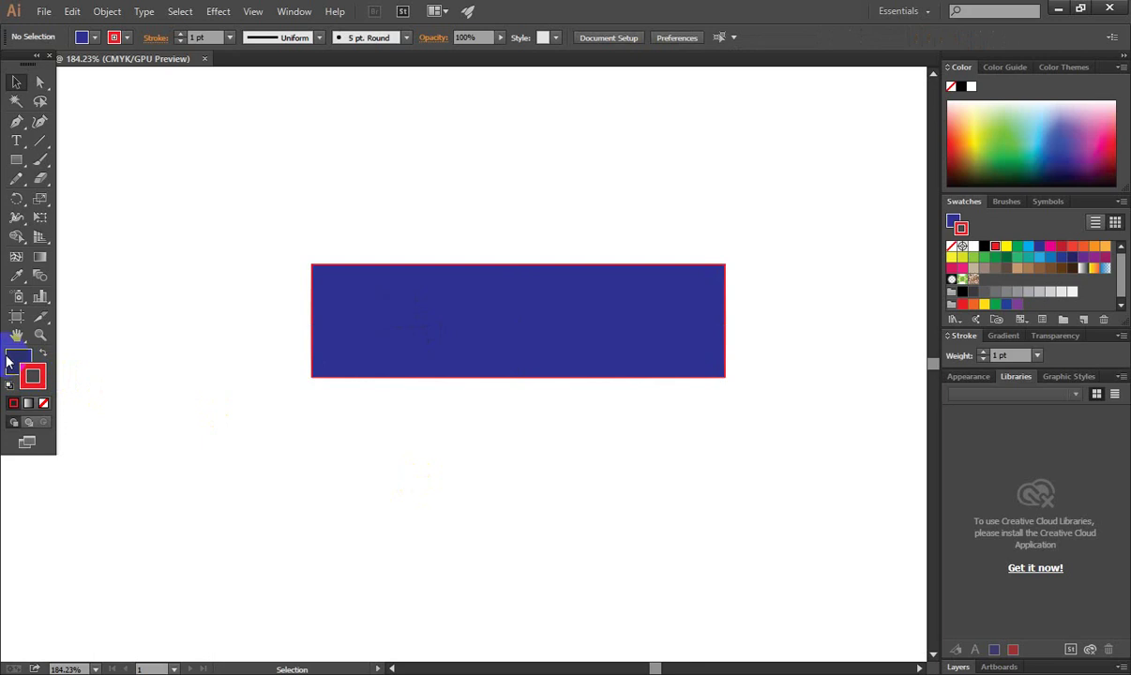
left_click(34, 369)
left_click(545, 331)
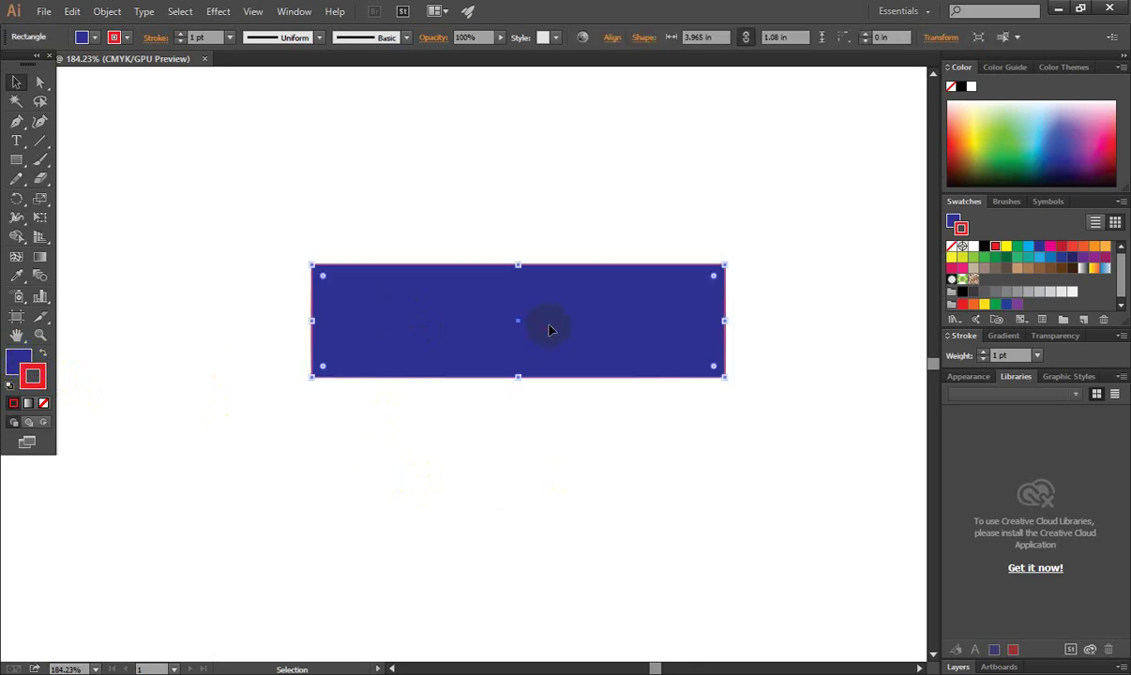
left_click(601, 316)
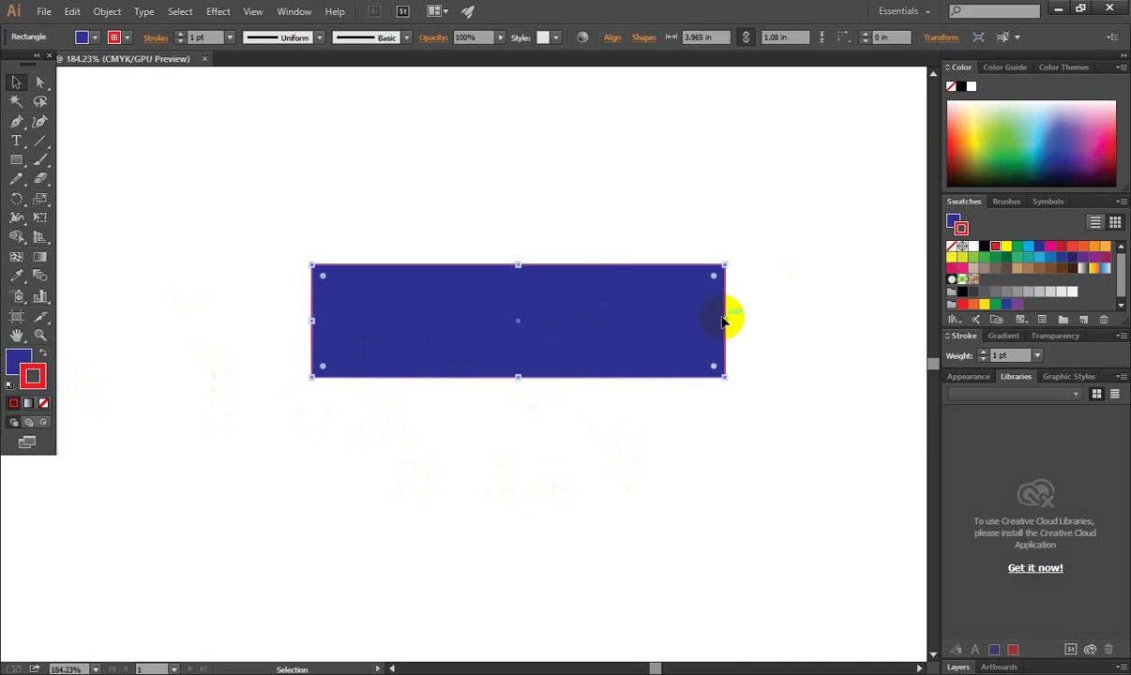
Narrow the rectangle from both sides to 2.48 in wide, keeping it 1.08 in tall
left_click_drag(724, 321, 658, 320)
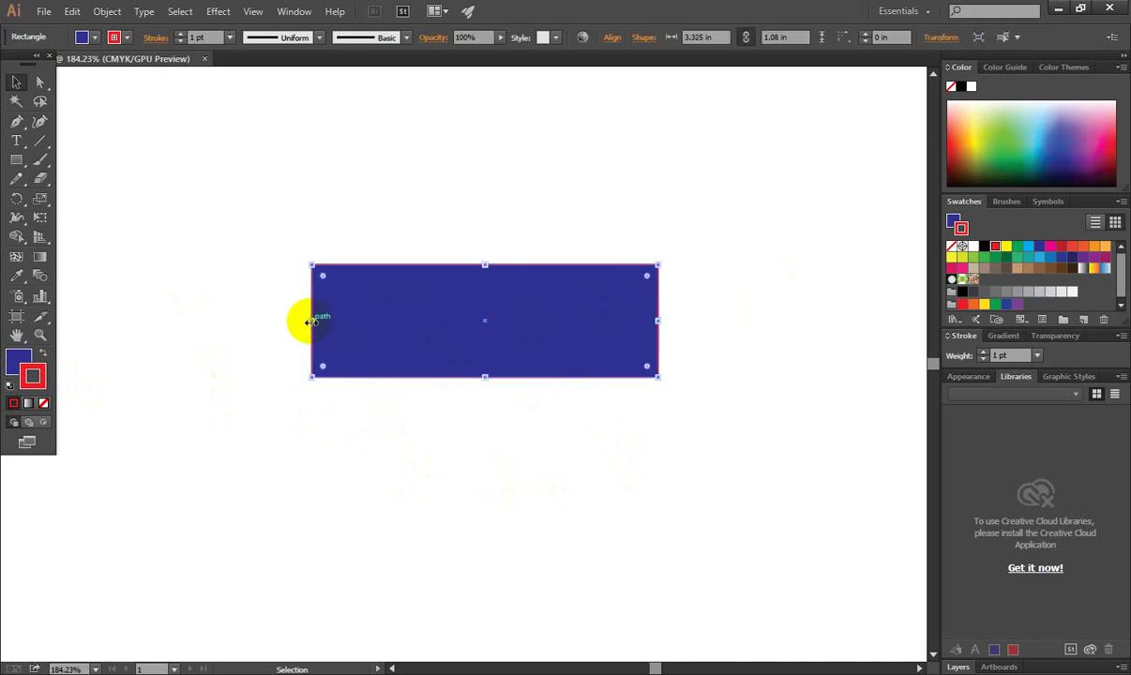
left_click_drag(312, 318, 399, 333)
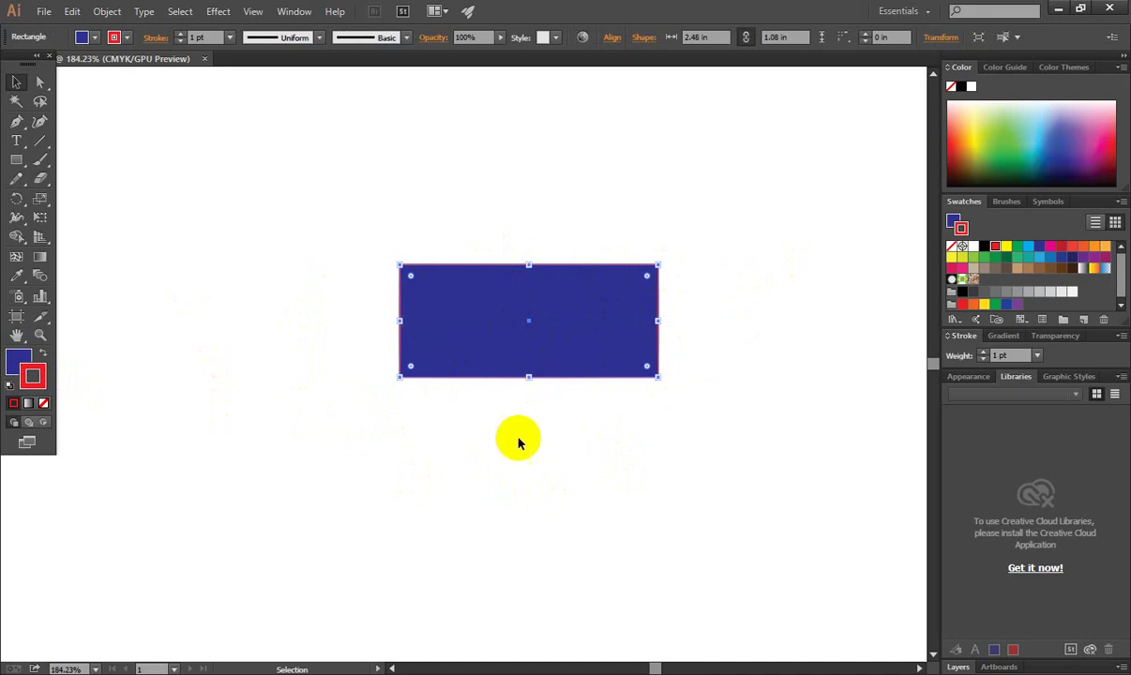
left_click(474, 412)
left_click(469, 313)
left_click(233, 354)
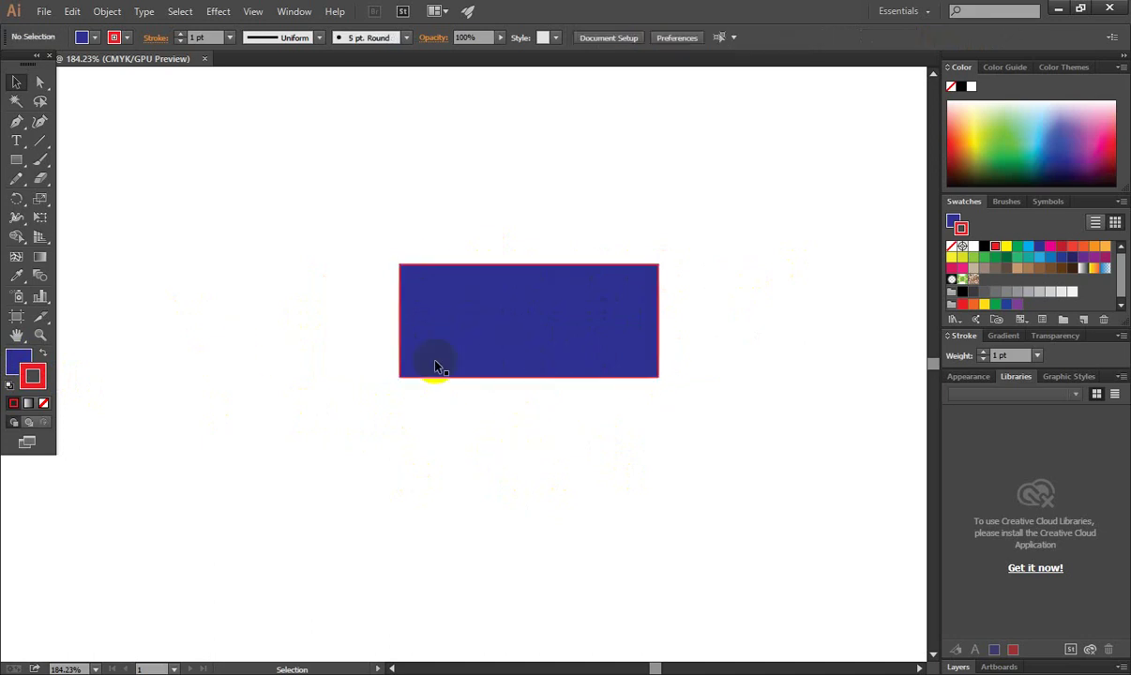
left_click(471, 333)
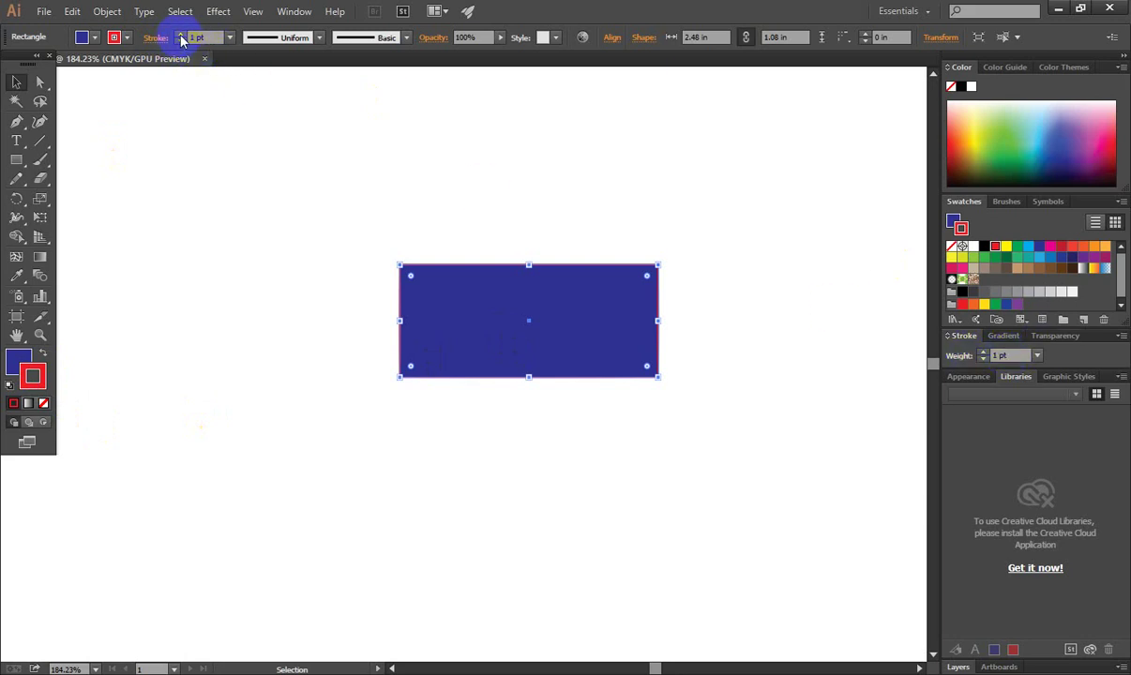
Raise the red outline's stroke weight to 10 pt with the Control bar arrows
left_click(182, 34)
left_click(182, 34)
left_click(182, 34)
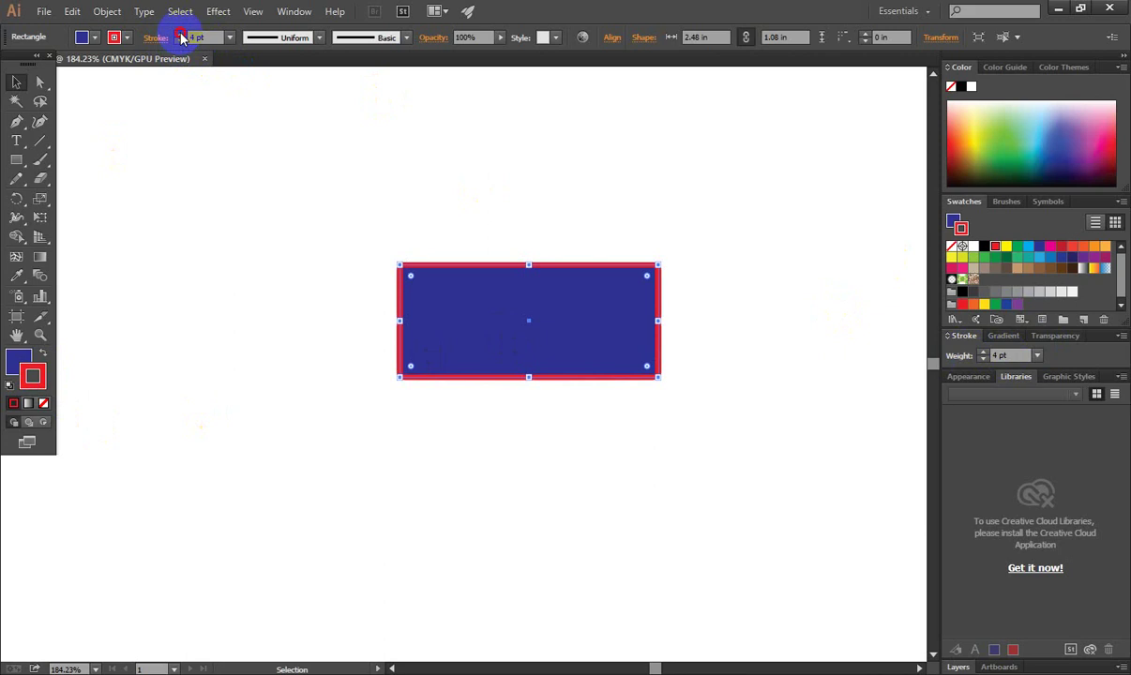
left_click(181, 34)
left_click(182, 34)
left_click(182, 34)
left_click(182, 34)
left_click(182, 34)
left_click(182, 35)
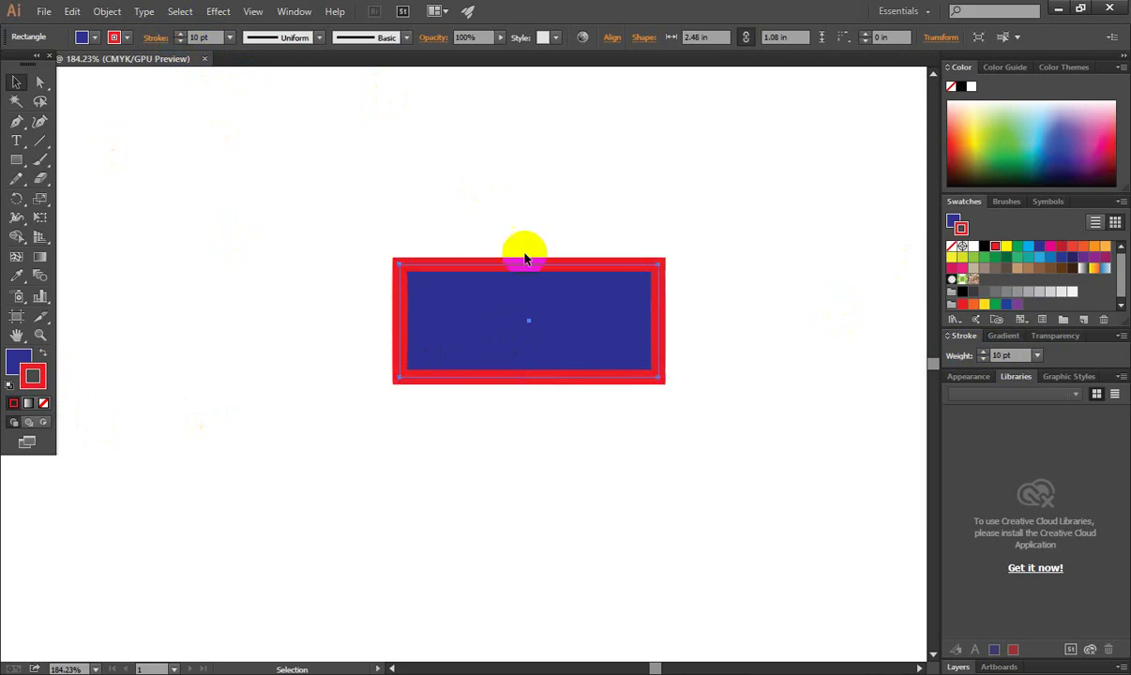
left_click(525, 252)
left_click(518, 311)
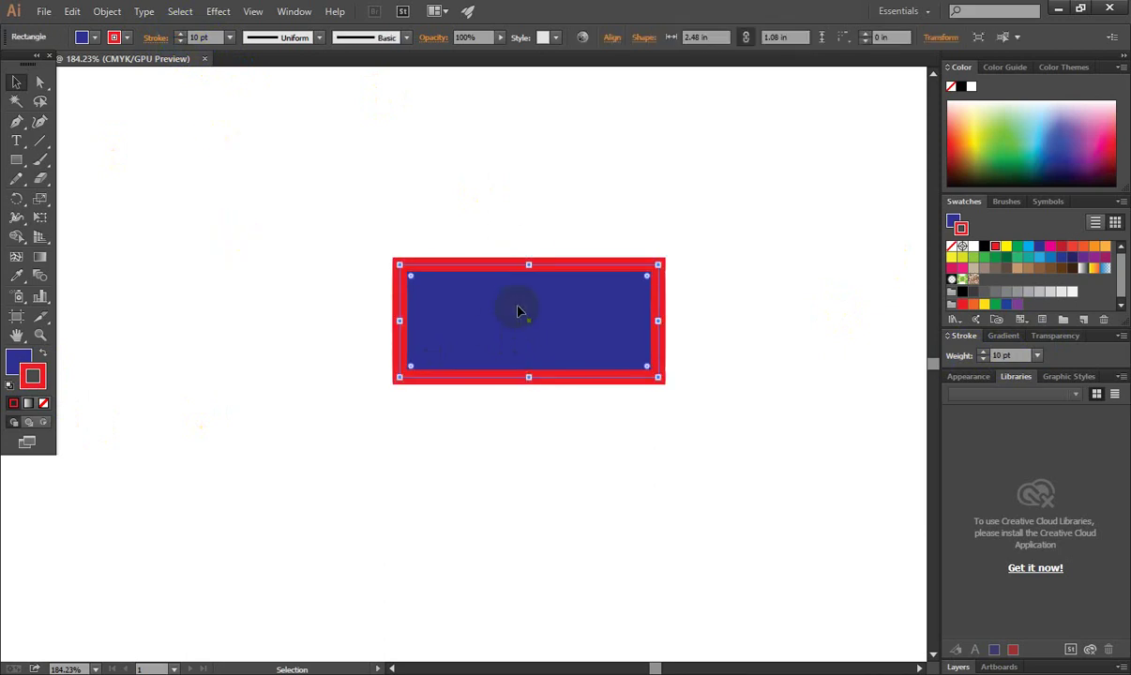
Keep raising the stroke weight in the Stroke panel up to 20 pt
left_click(982, 352)
left_click(982, 352)
left_click(982, 352)
left_click(982, 353)
left_click(982, 352)
left_click(982, 353)
left_click(982, 352)
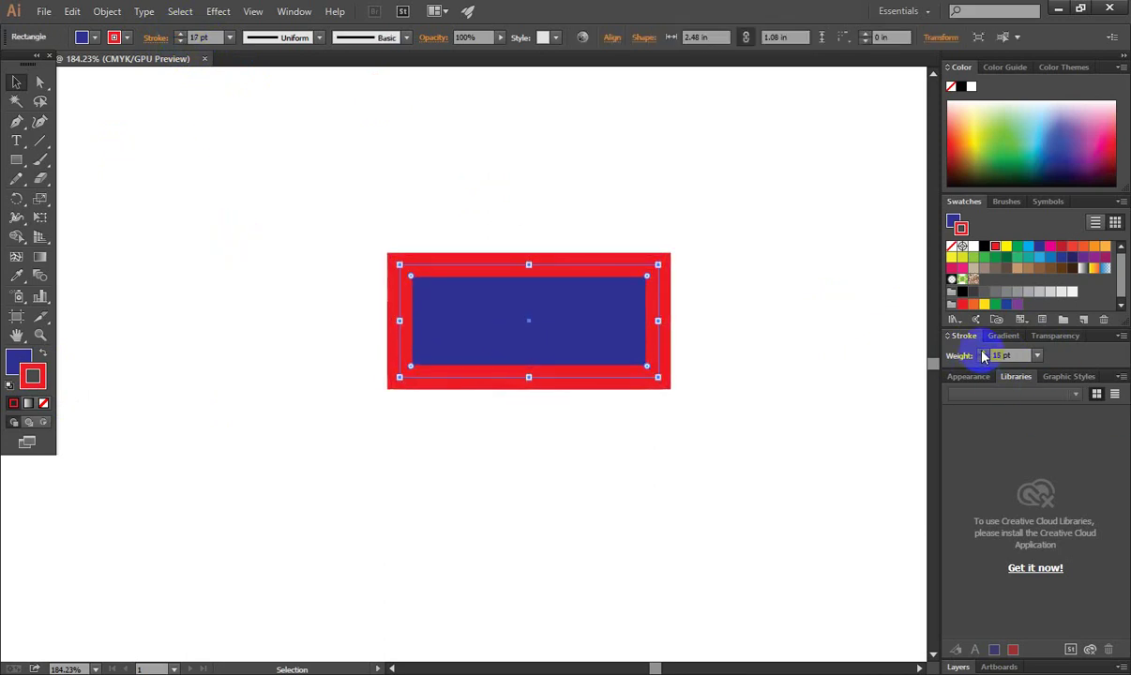
left_click(982, 353)
left_click(982, 353)
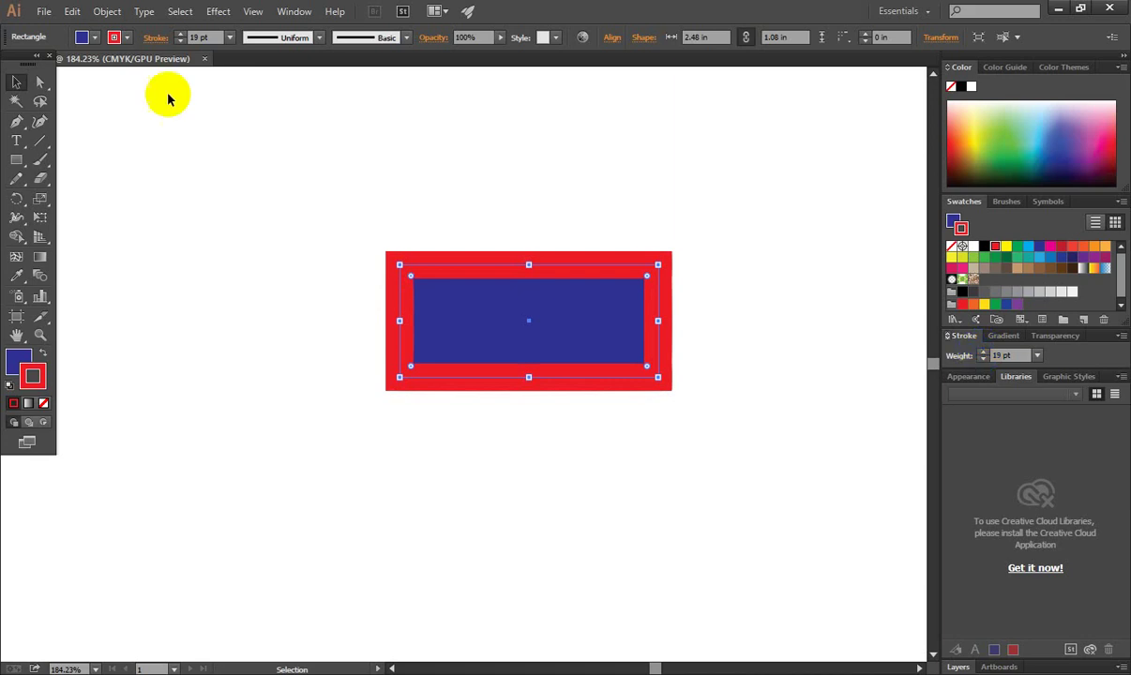
left_click(195, 36)
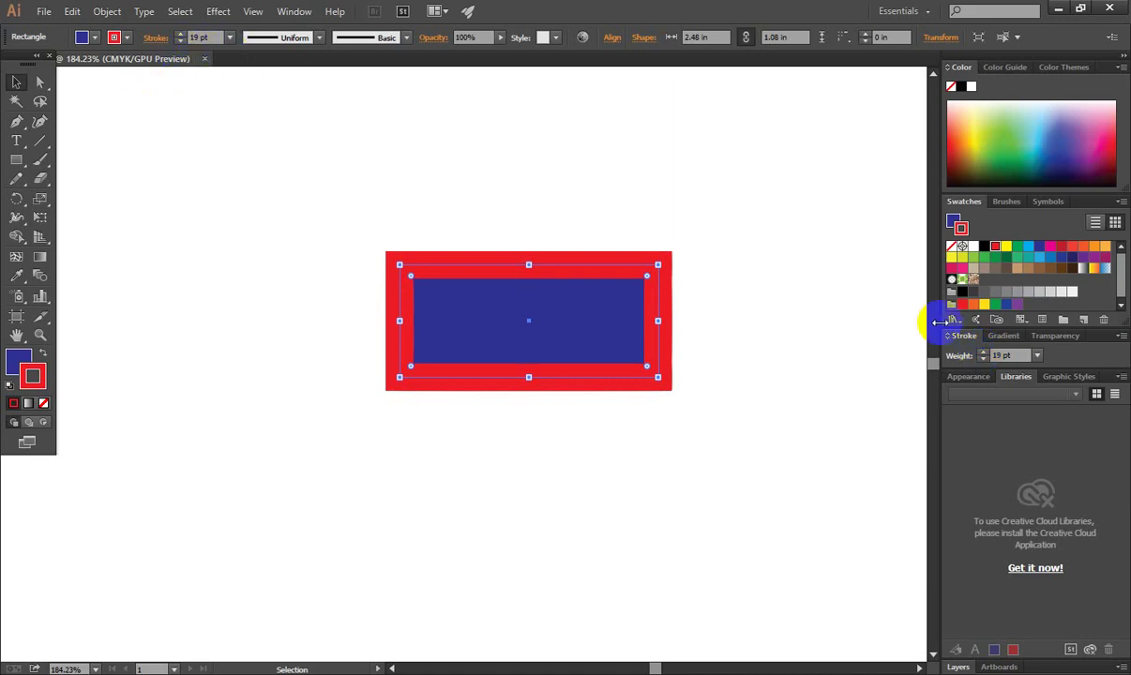
left_click(999, 355)
key("Return")
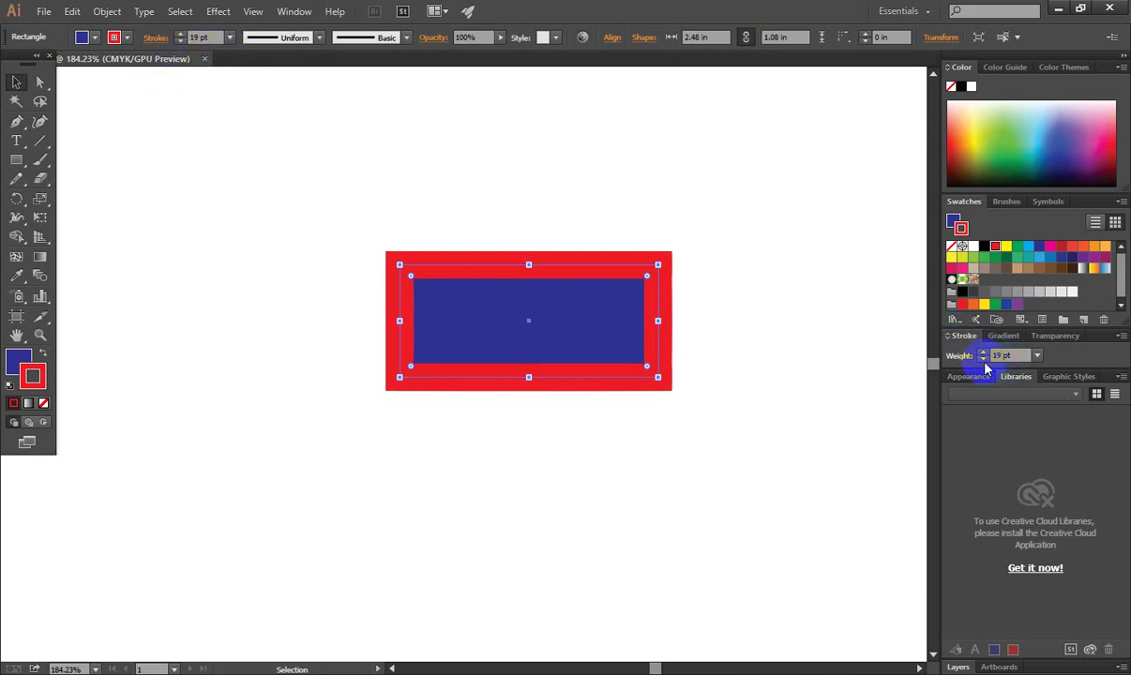
left_click(982, 354)
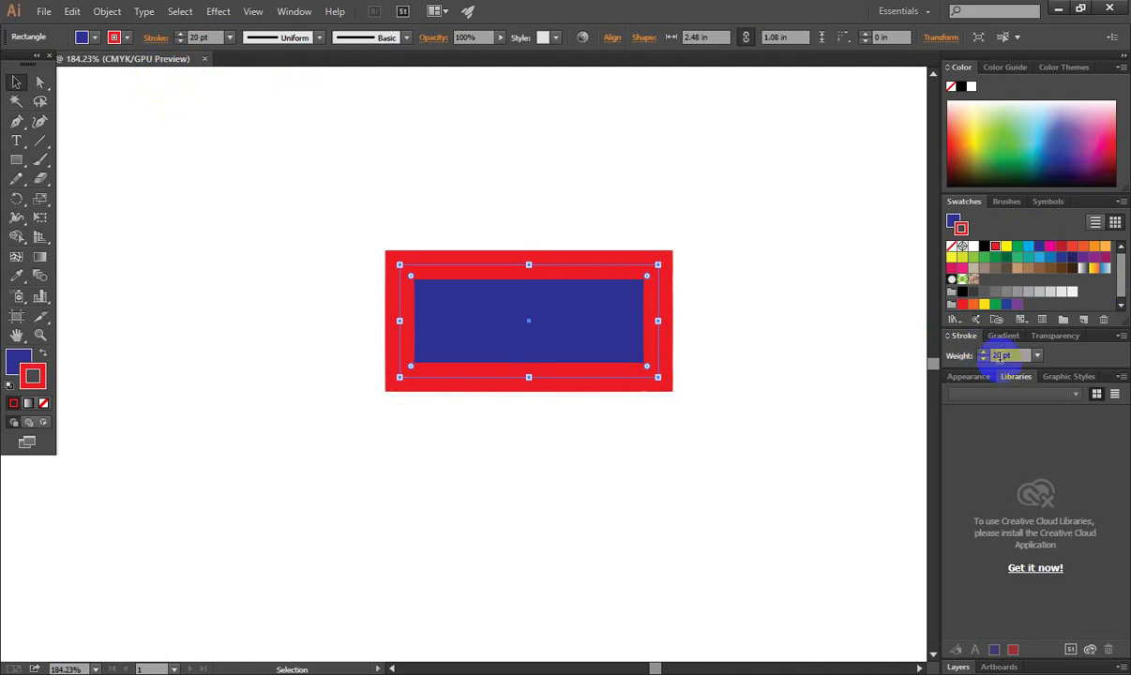
Lower the outline's stroke weight from 20 pt down to 10 pt
left_click(195, 38)
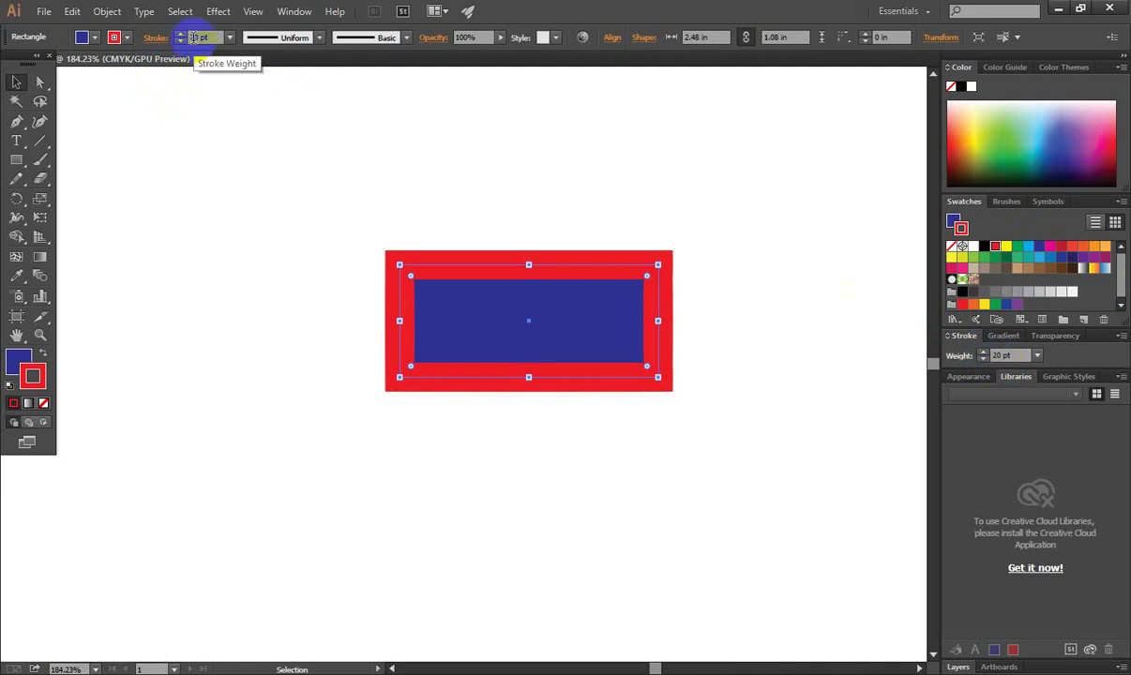
left_click(1002, 377)
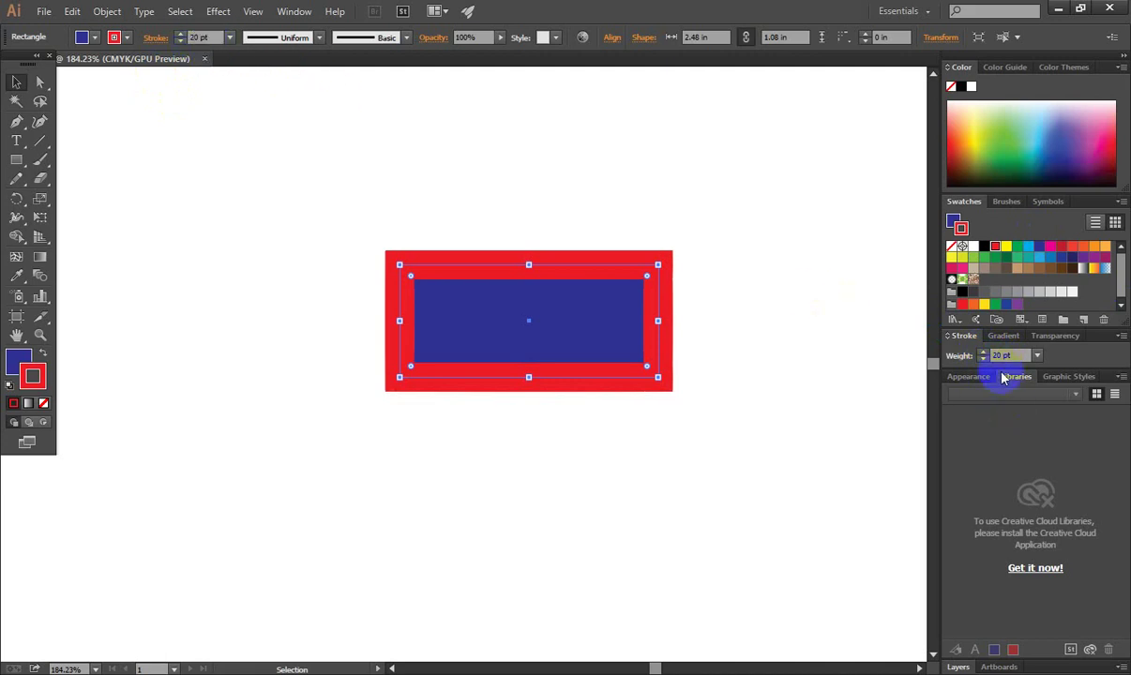
left_click(193, 37)
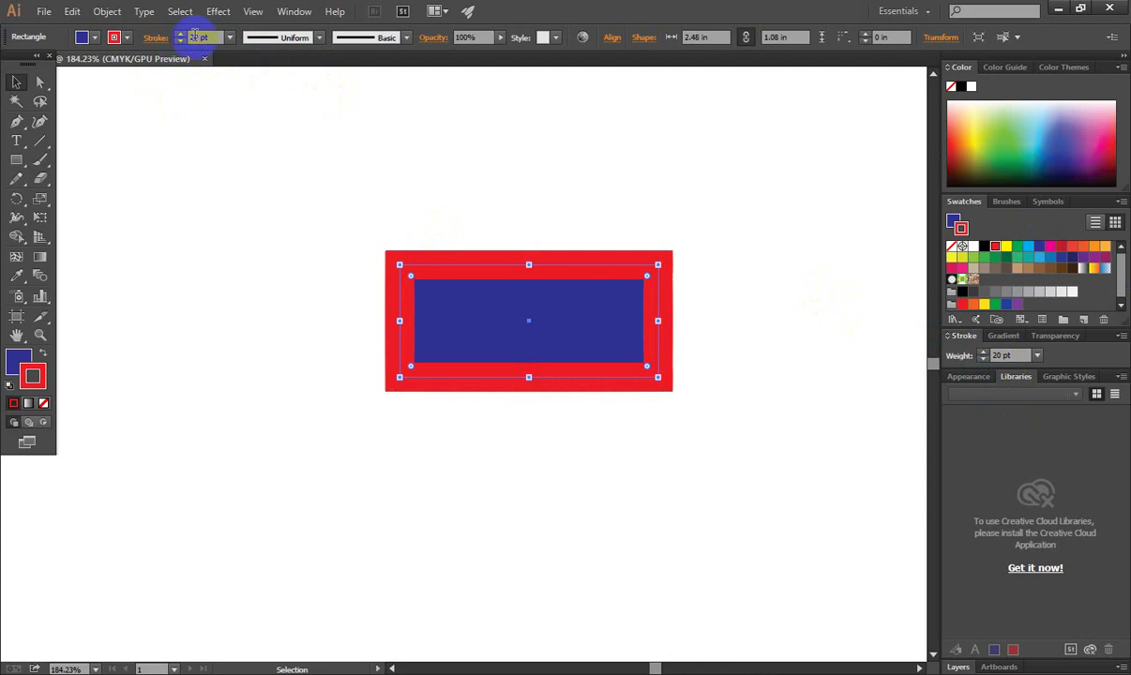
left_click(987, 356)
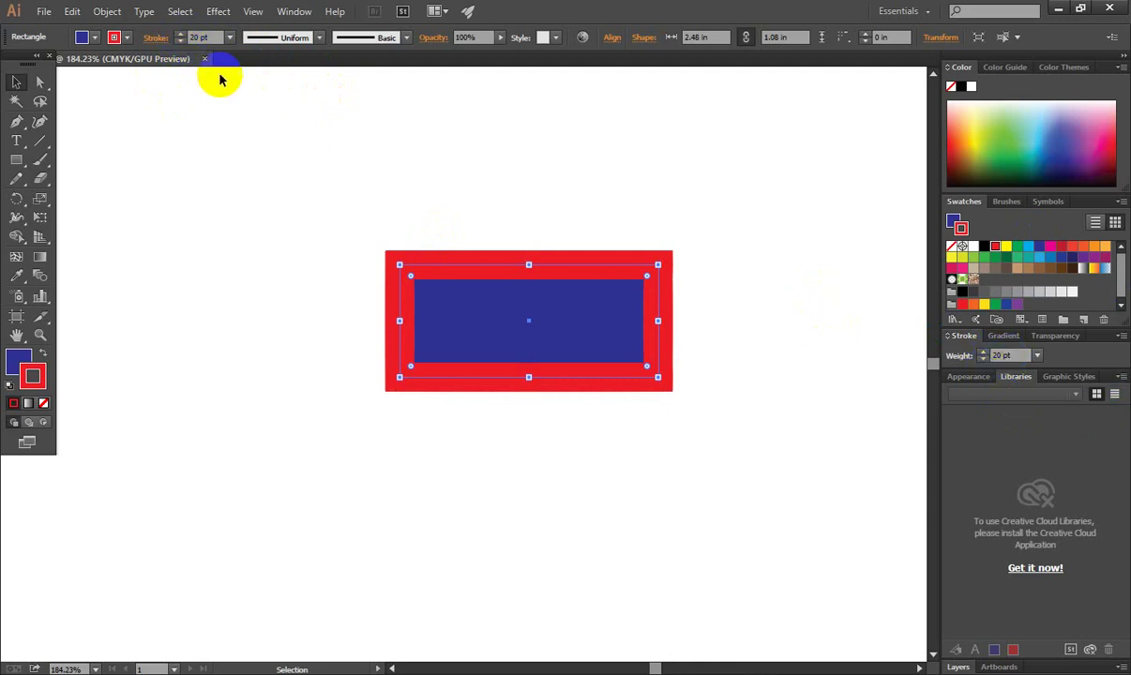
left_click(185, 39)
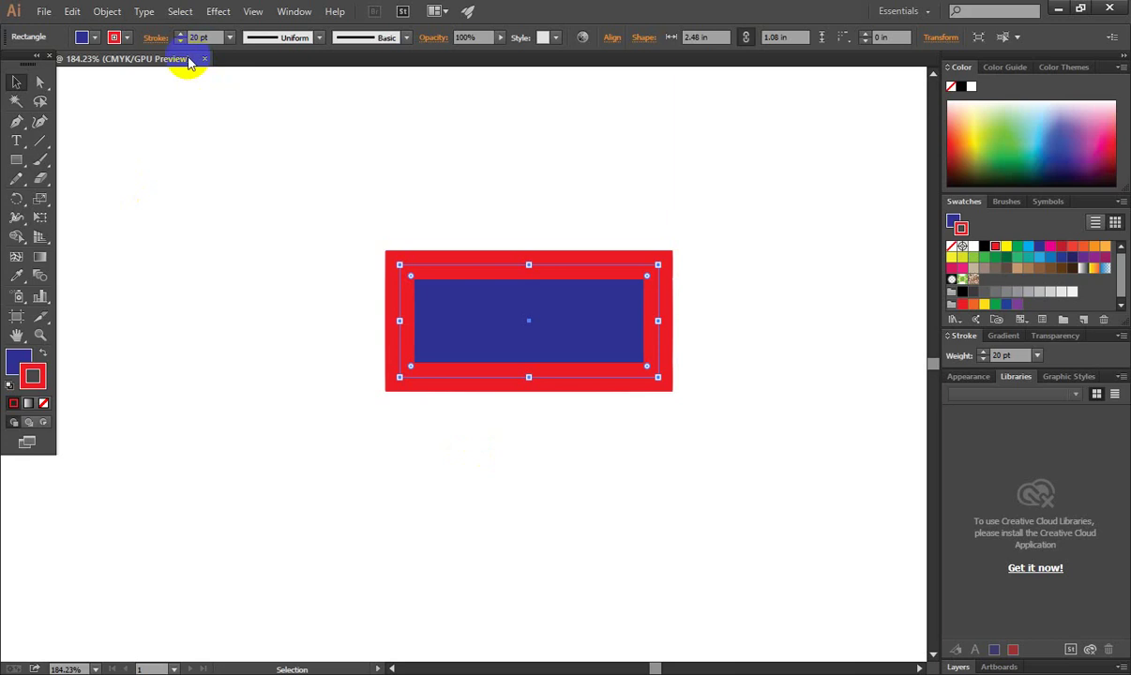
left_click(180, 41)
left_click(180, 41)
left_click(180, 42)
left_click(180, 41)
left_click(180, 41)
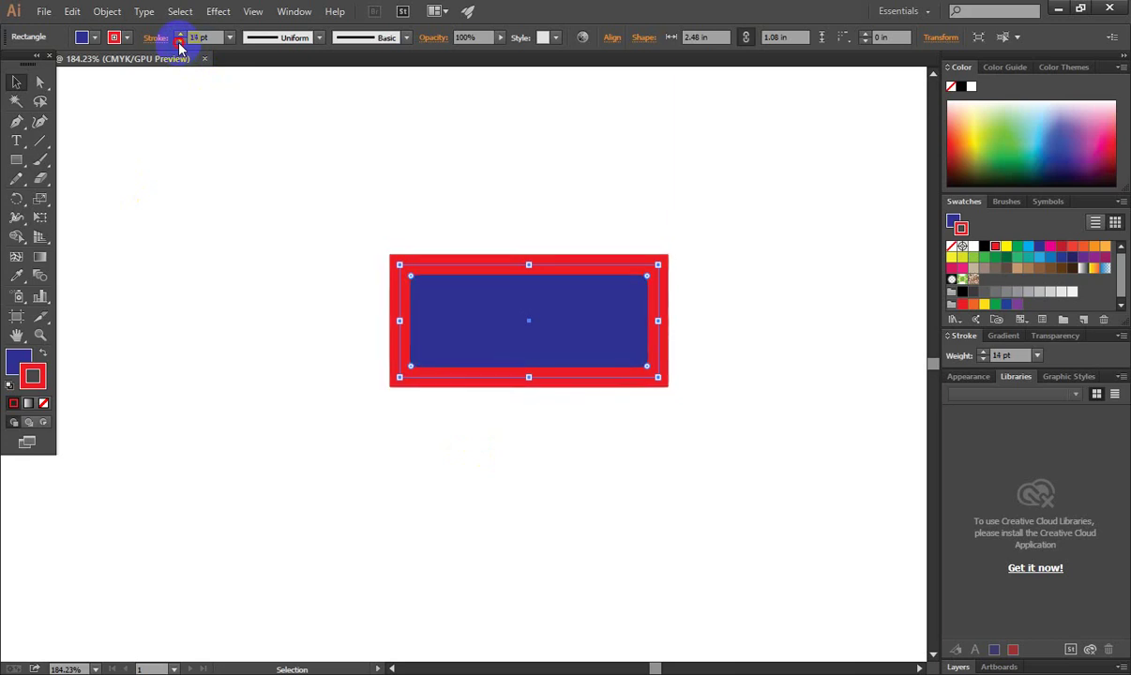
left_click(180, 41)
left_click(180, 41)
left_click(180, 41)
left_click(180, 41)
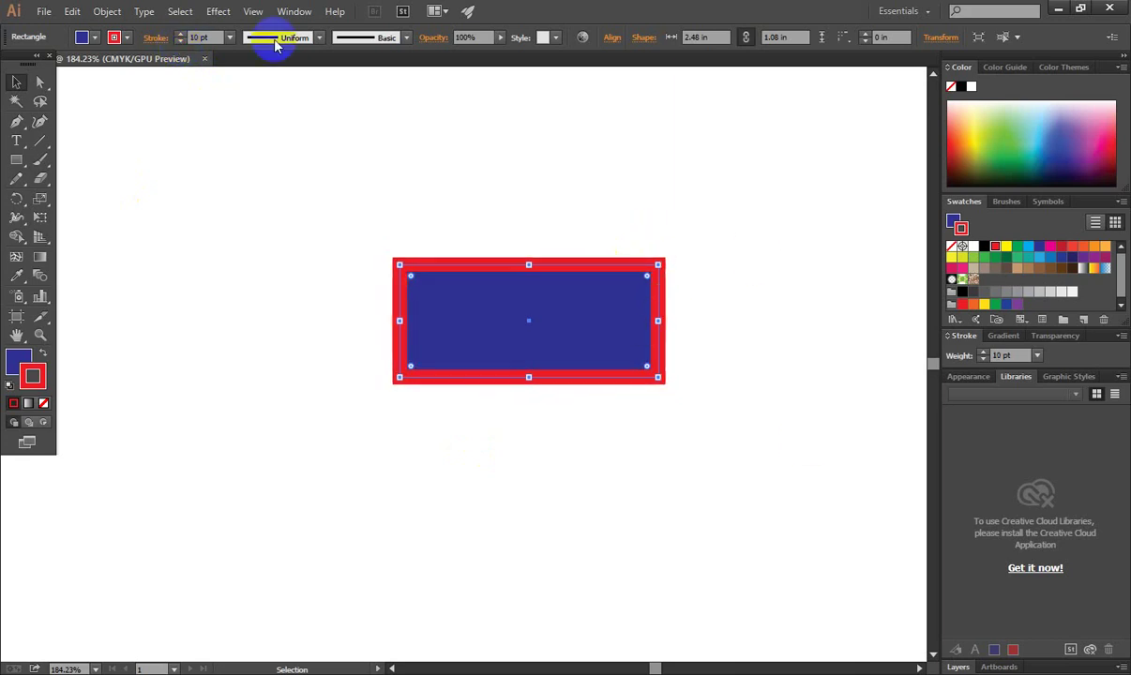
Thin the red outline further, through 7 and 4 pt, to 3 pt
left_click(180, 41)
left_click(180, 41)
left_click(180, 42)
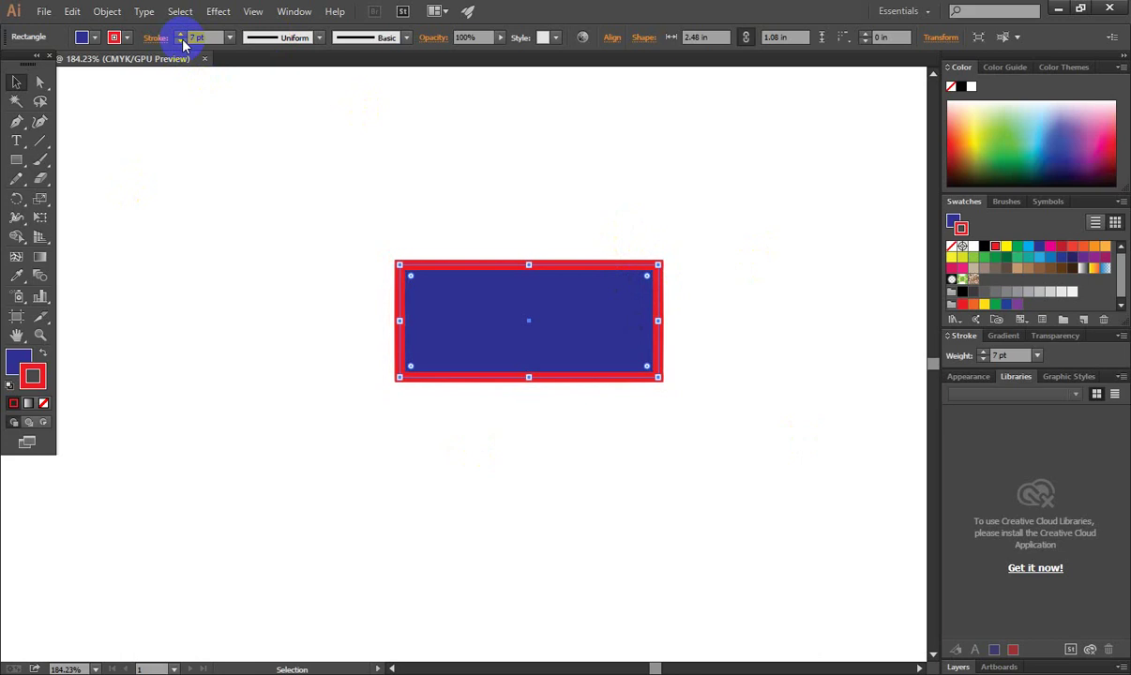
left_click(180, 41)
left_click(180, 41)
left_click(180, 41)
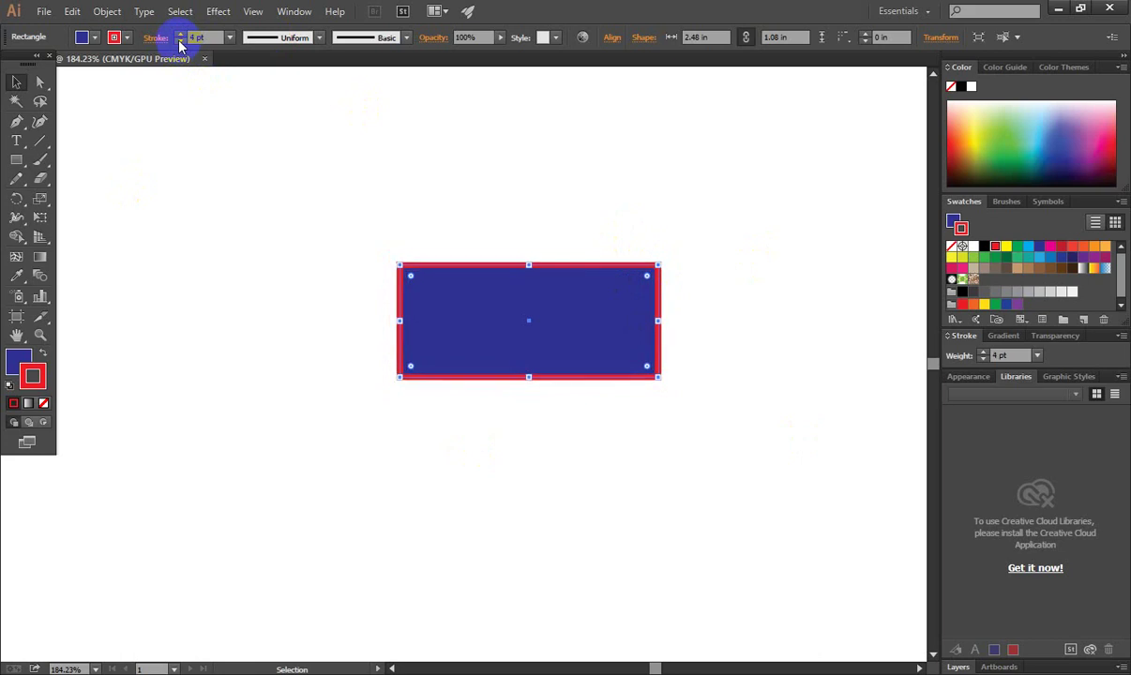
left_click(192, 37)
left_click(180, 41)
left_click(282, 233)
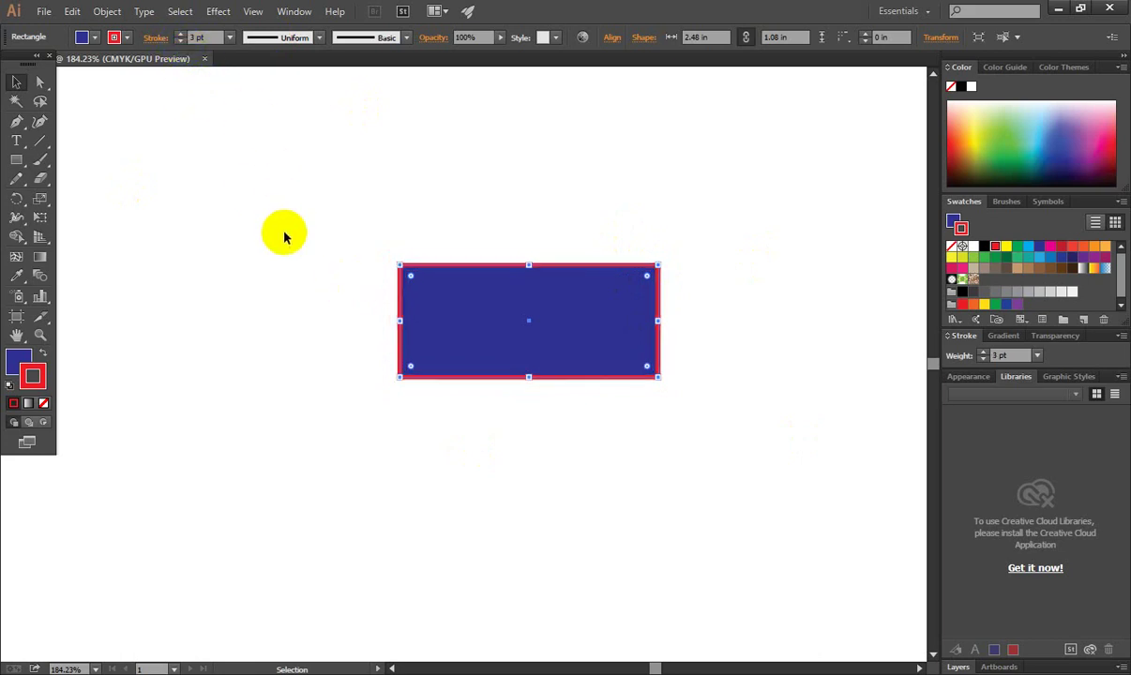
Nudge the rectangle down-left, zoom in, then drag it back up-right and reselect it
left_click_drag(574, 322, 503, 358)
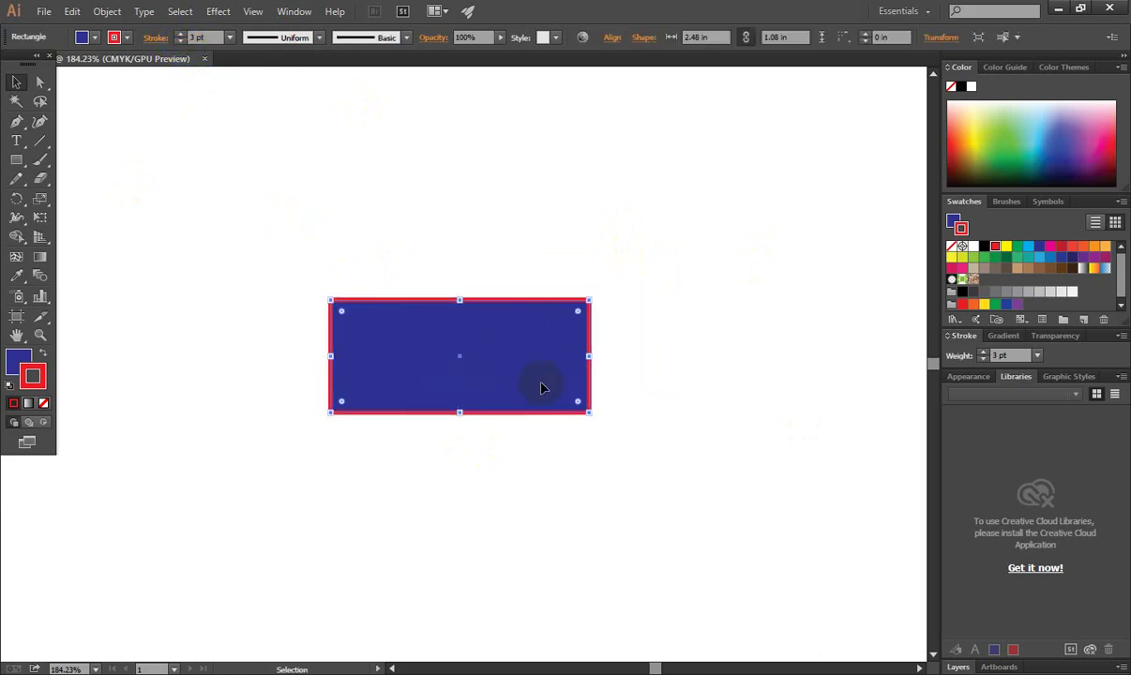
left_click(672, 454)
scroll(435, 345, "up", 2, "alt")
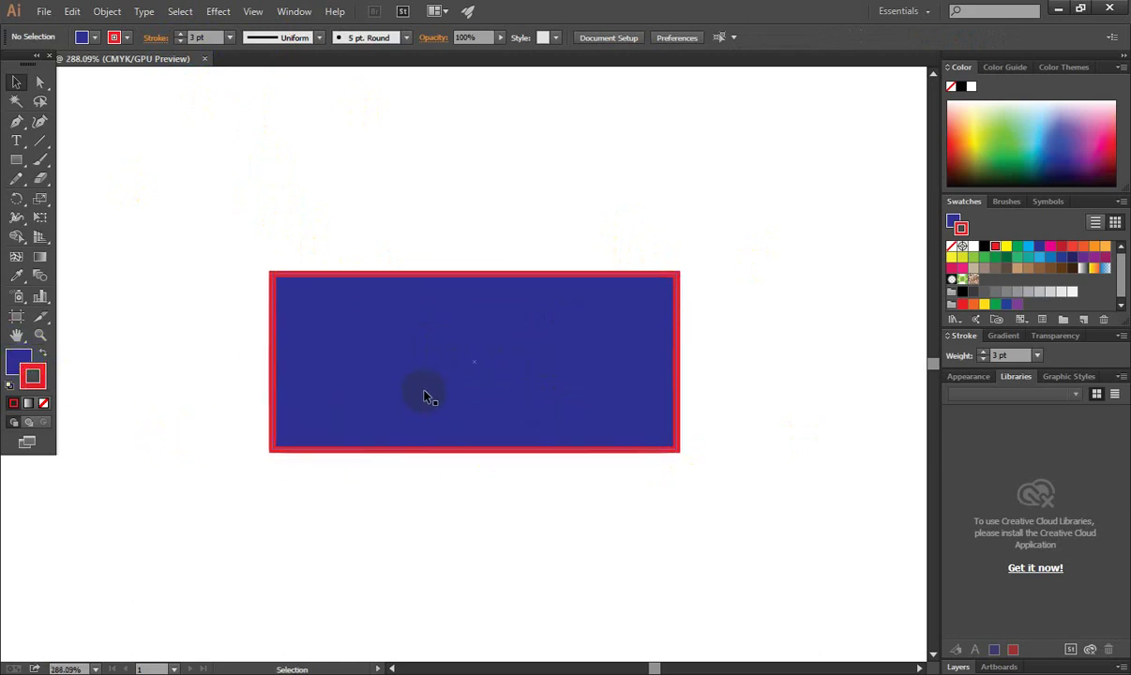
left_click_drag(429, 368, 455, 333)
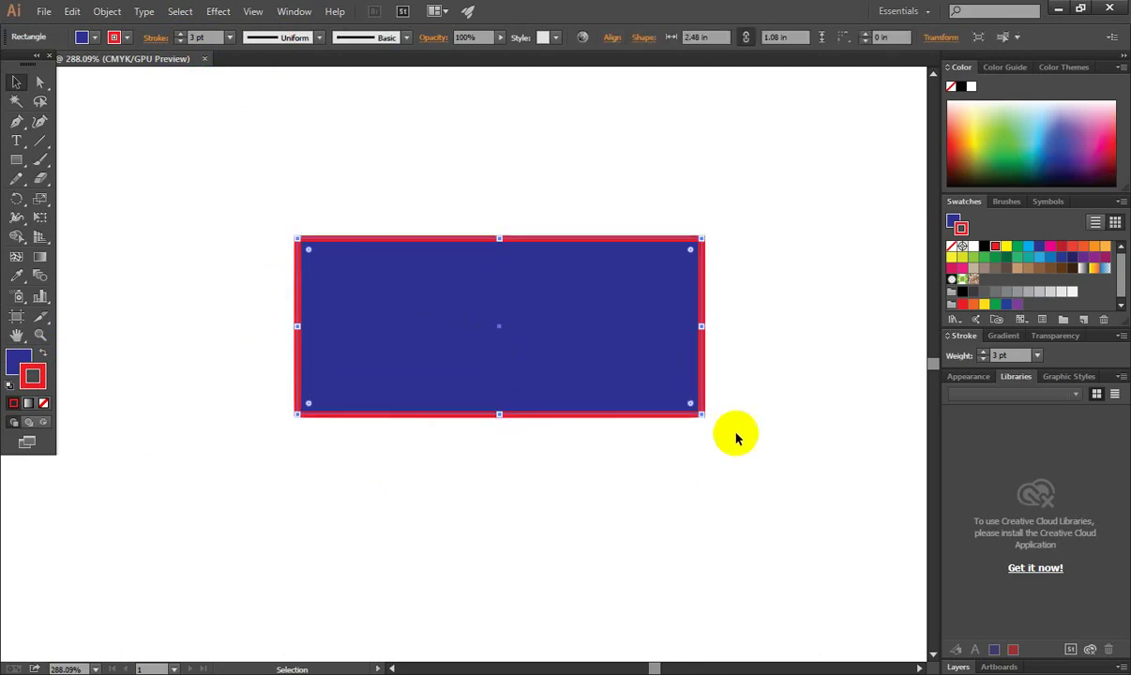
left_click(787, 436)
left_click(593, 364)
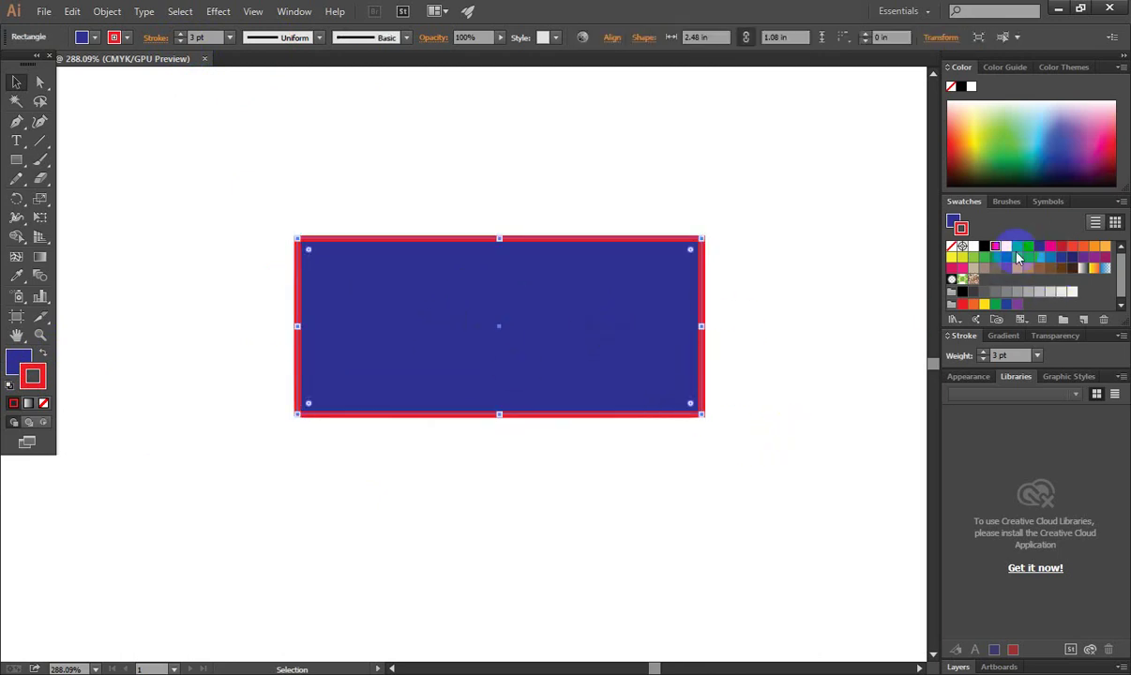
left_click(984, 257)
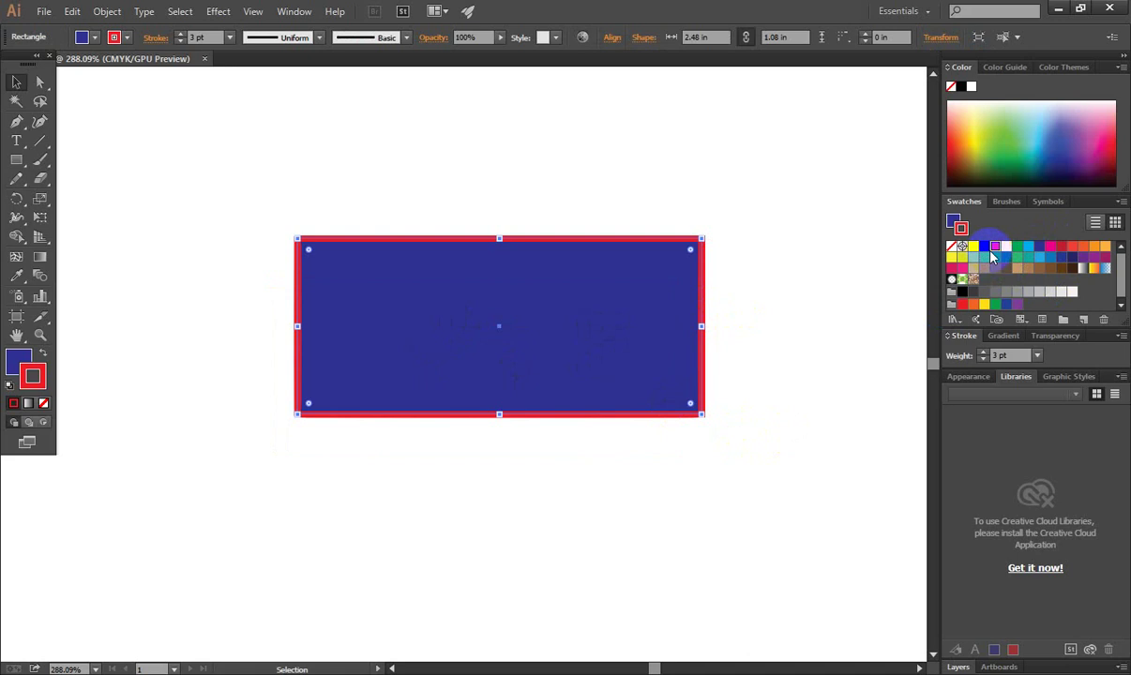
left_click(586, 333)
left_click(34, 376)
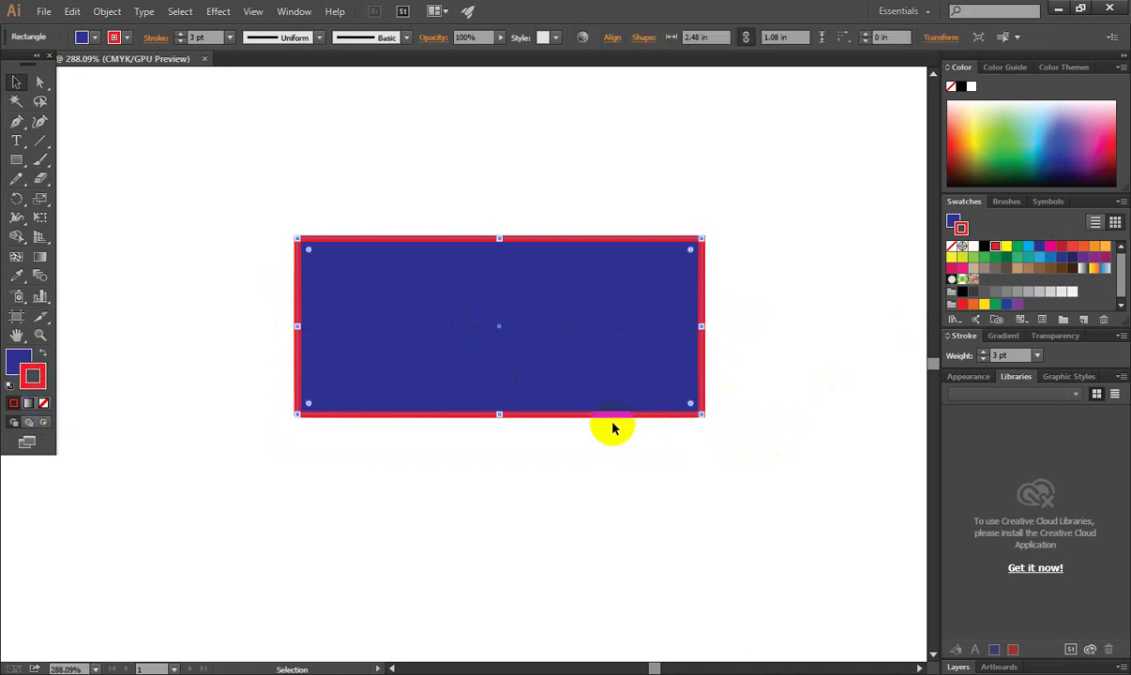
left_click(530, 354)
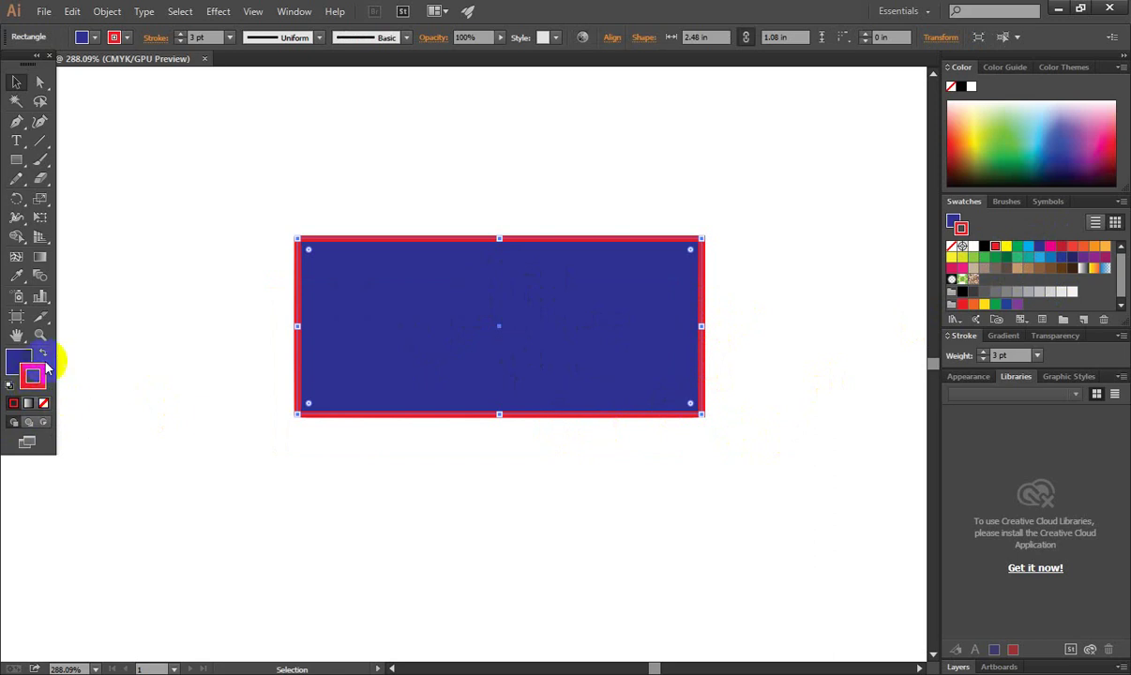
left_click(177, 432)
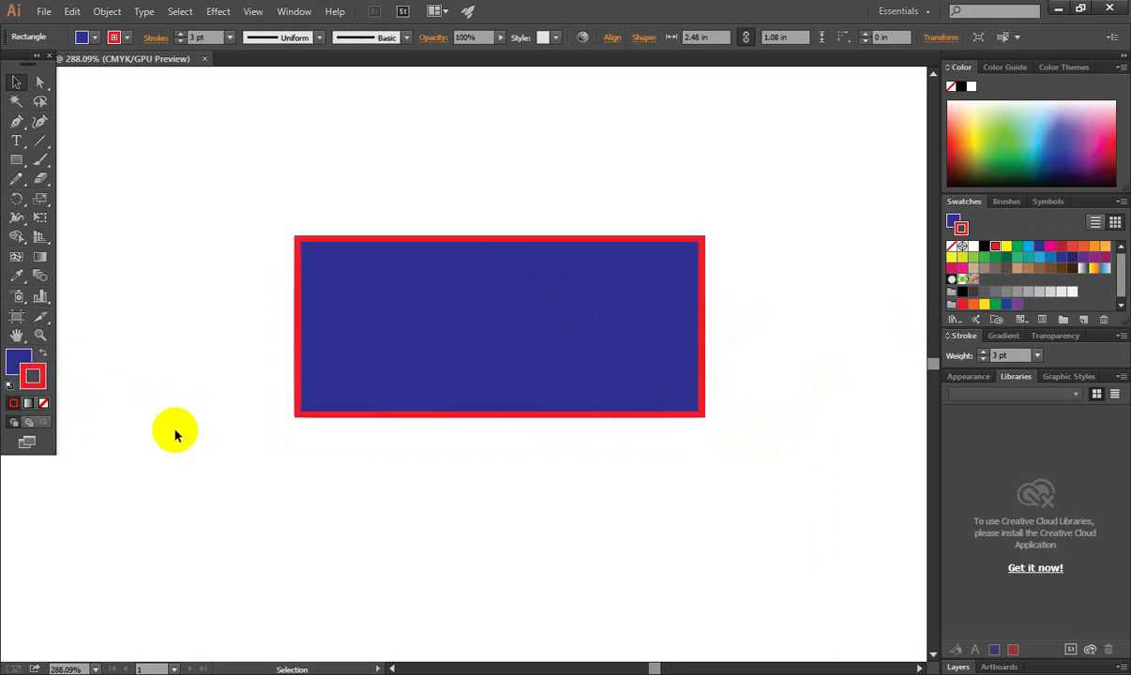
left_click(382, 366)
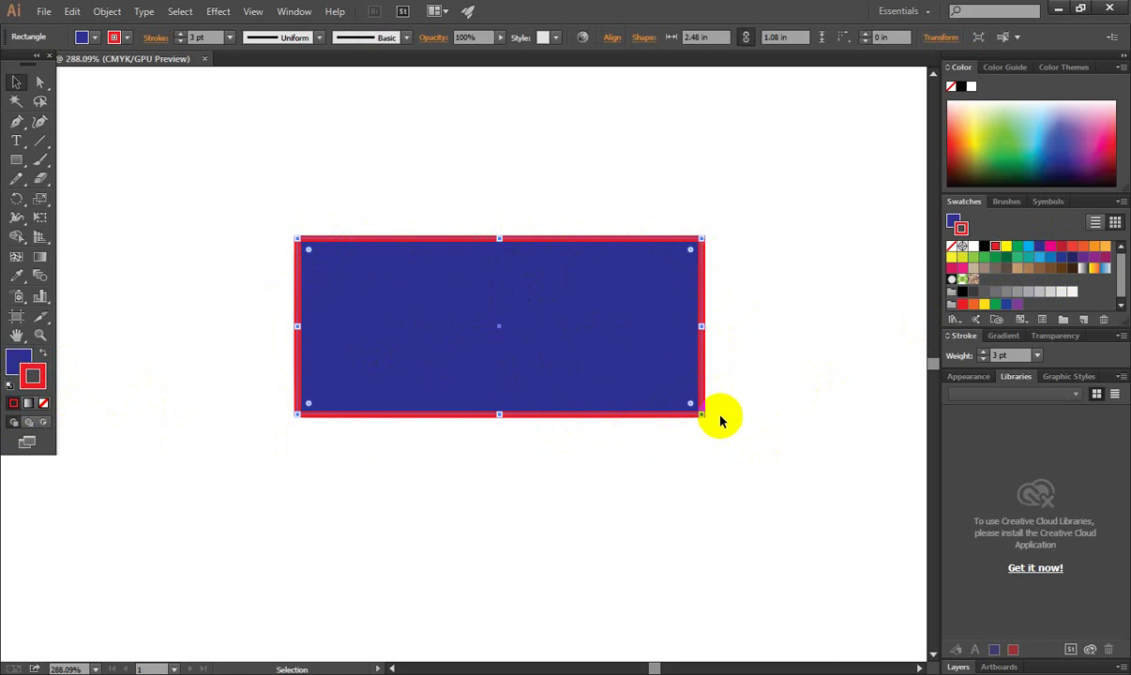
left_click(46, 405)
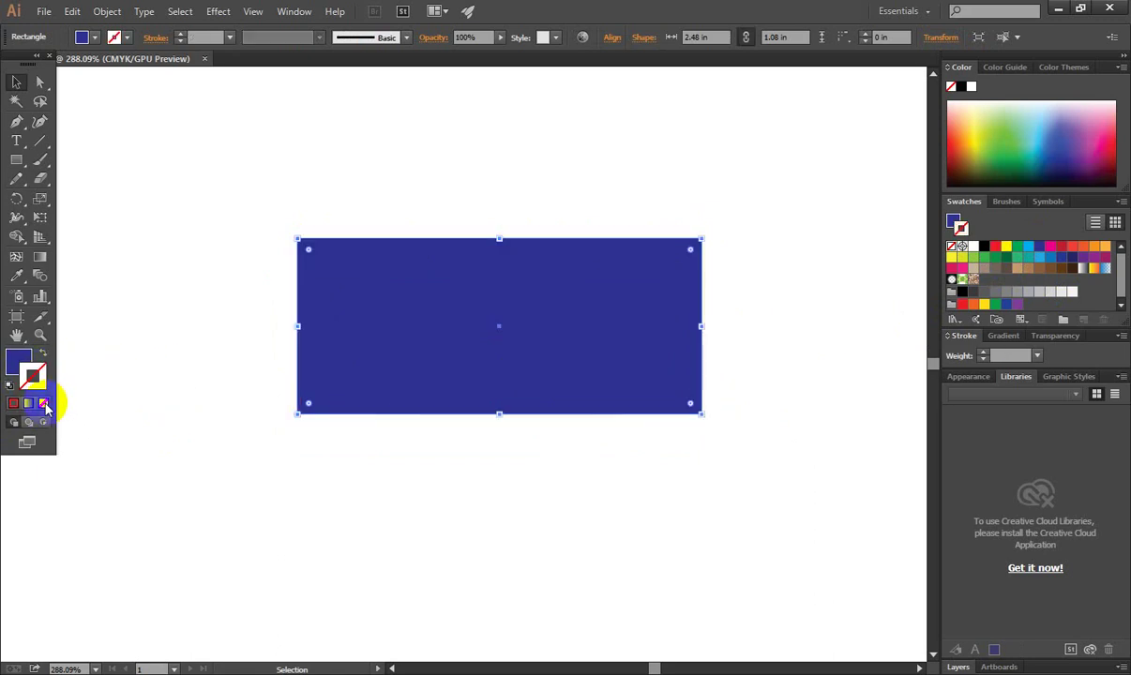
key("ctrl+z")
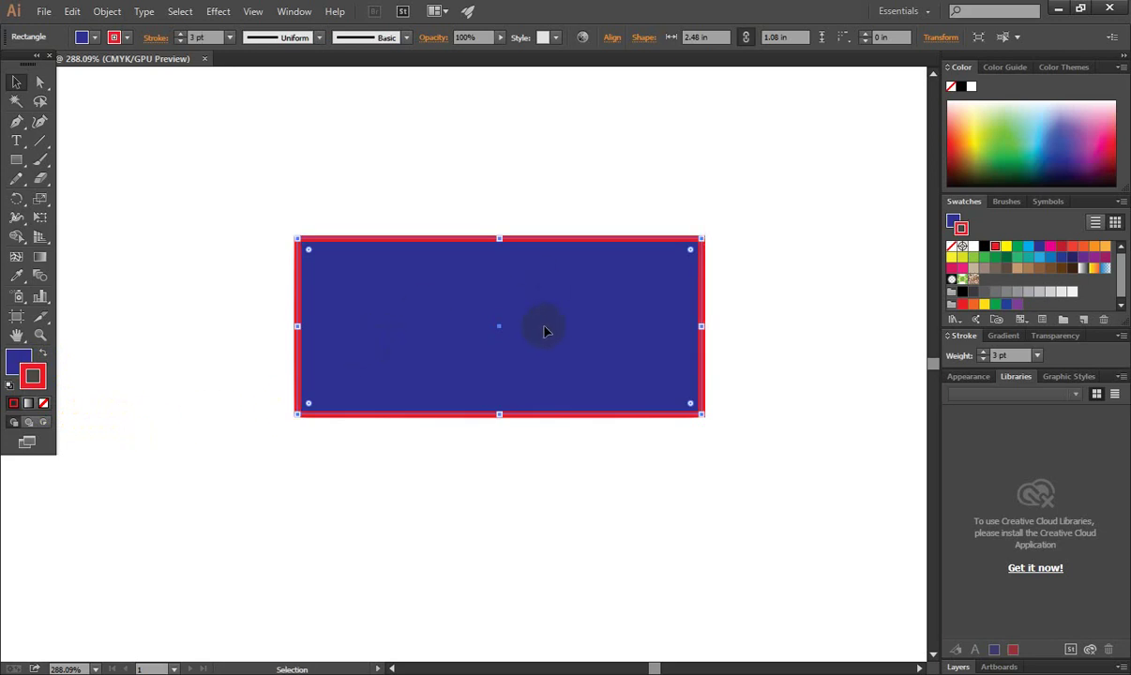
left_click(44, 403)
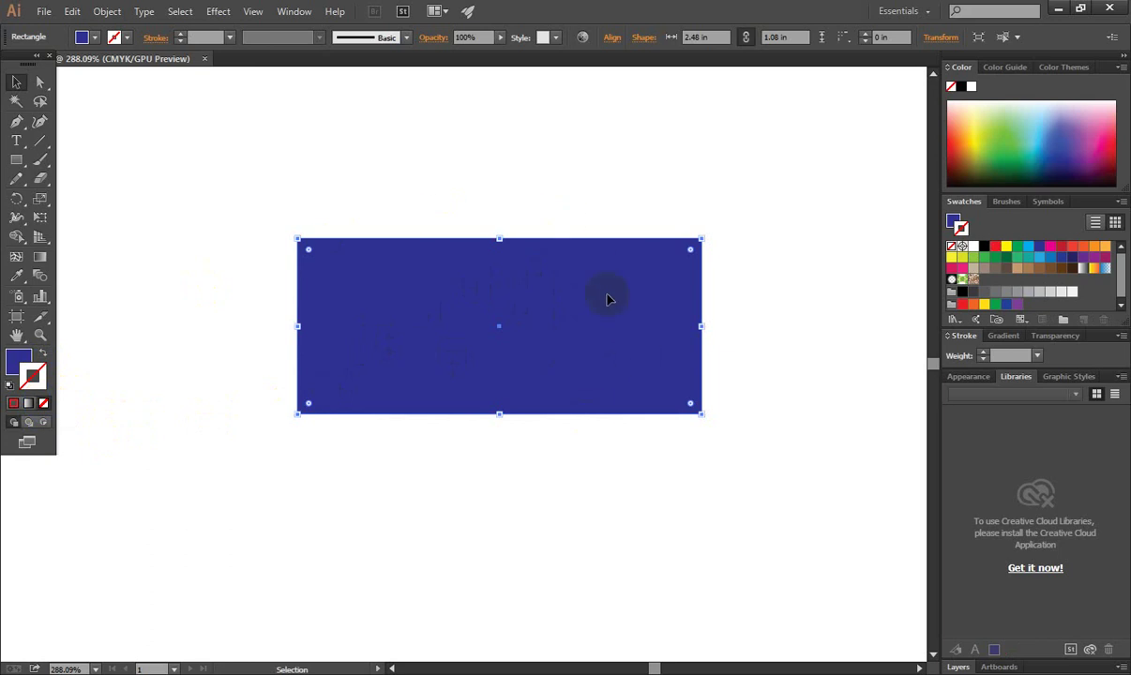
left_click(661, 245)
key("ctrl+z")
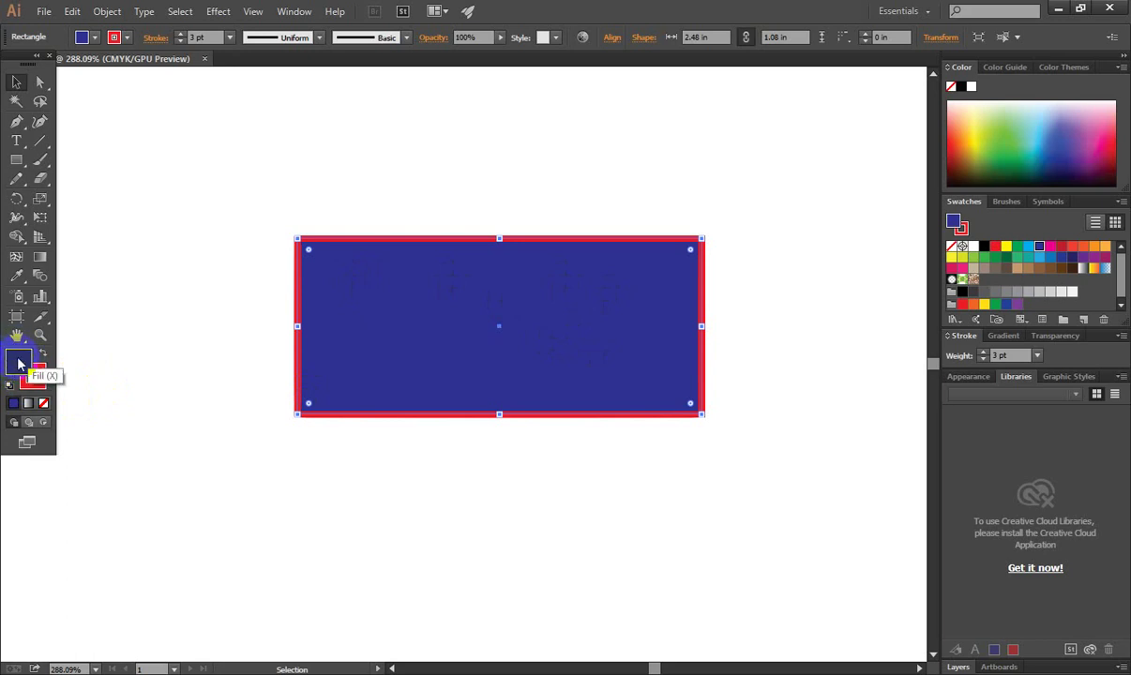
Set the rectangle's fill to None and move it lower on the page
left_click(419, 343)
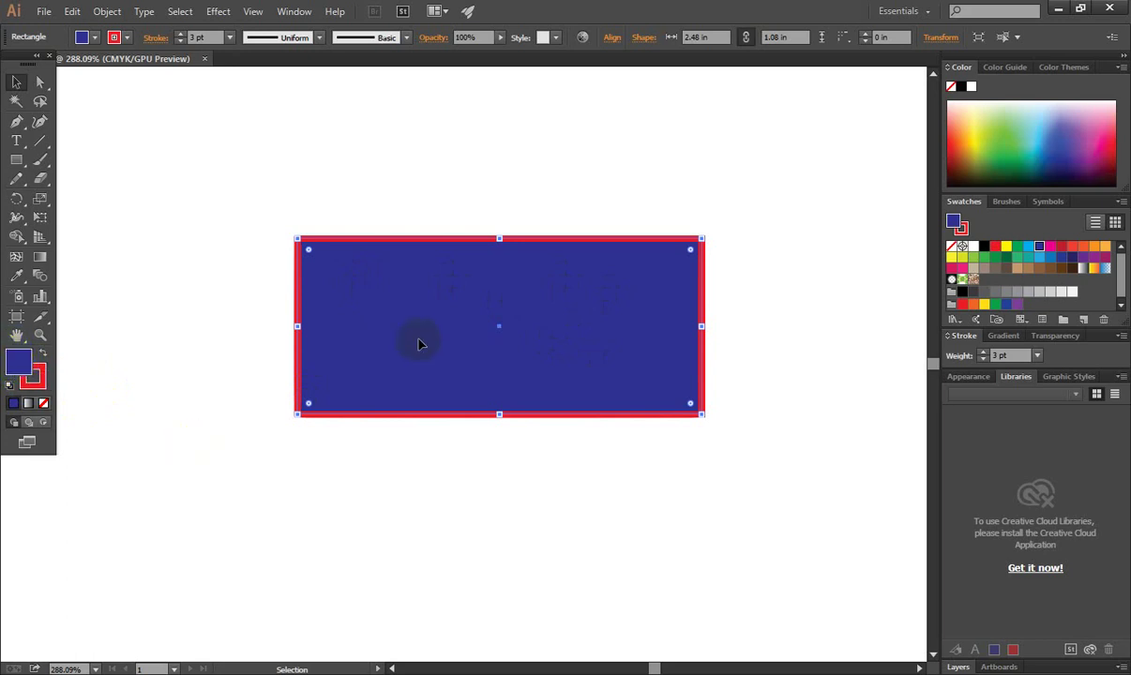
left_click(13, 403)
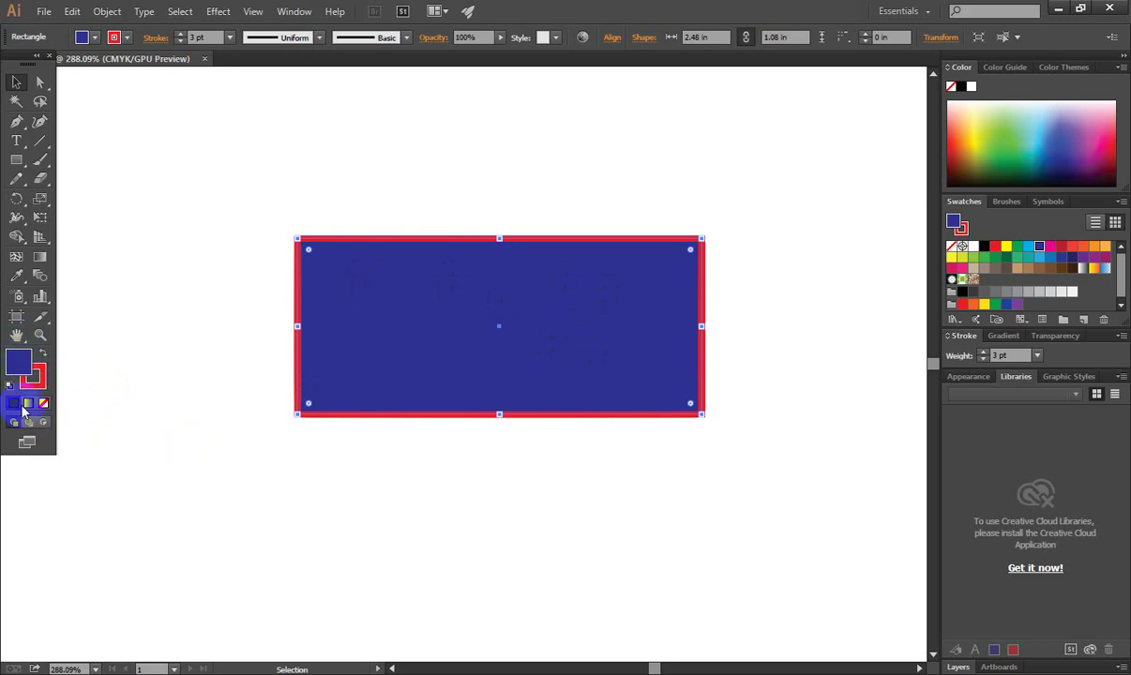
left_click(42, 404)
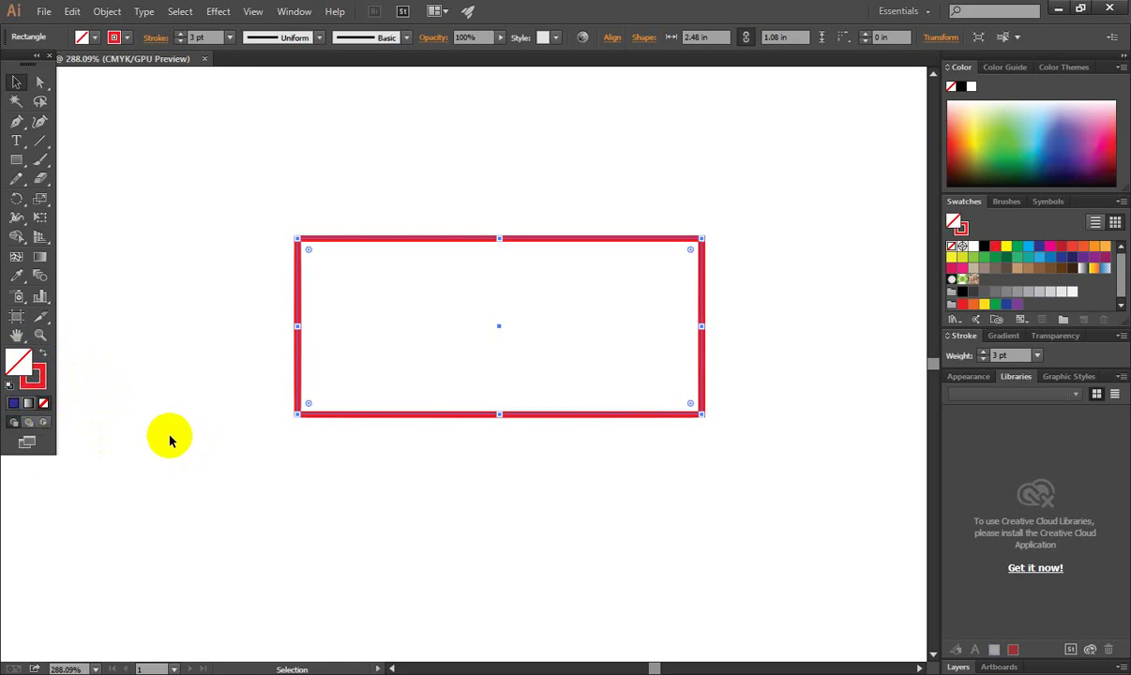
left_click(169, 441)
left_click_drag(428, 191, 430, 183)
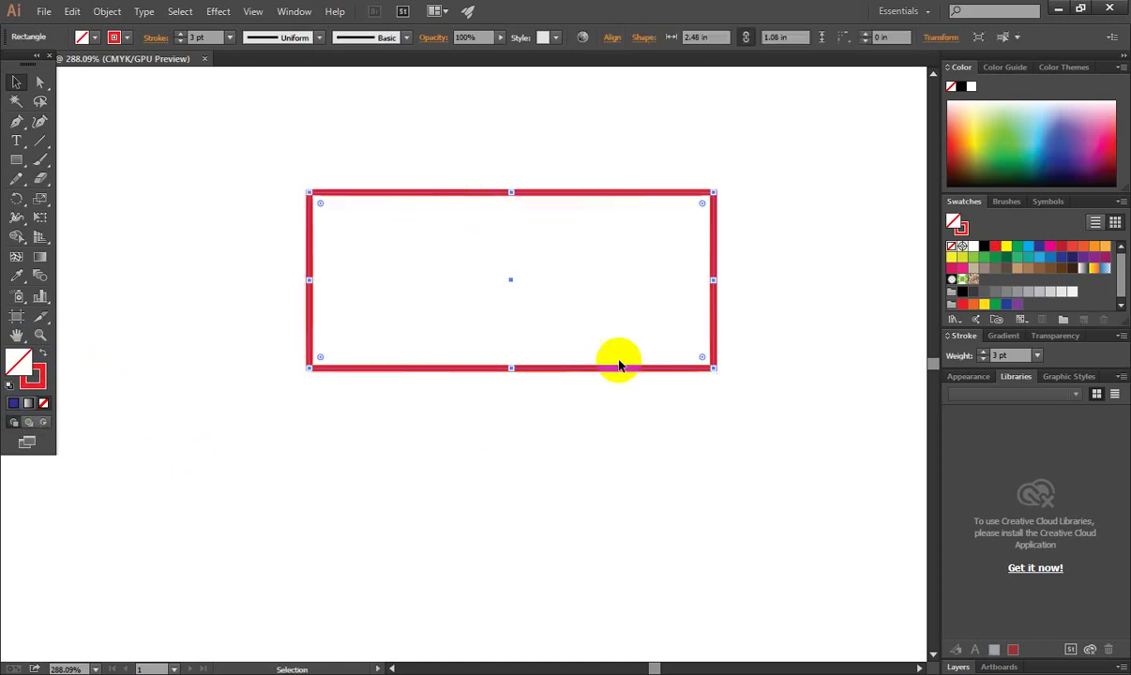
left_click(561, 437)
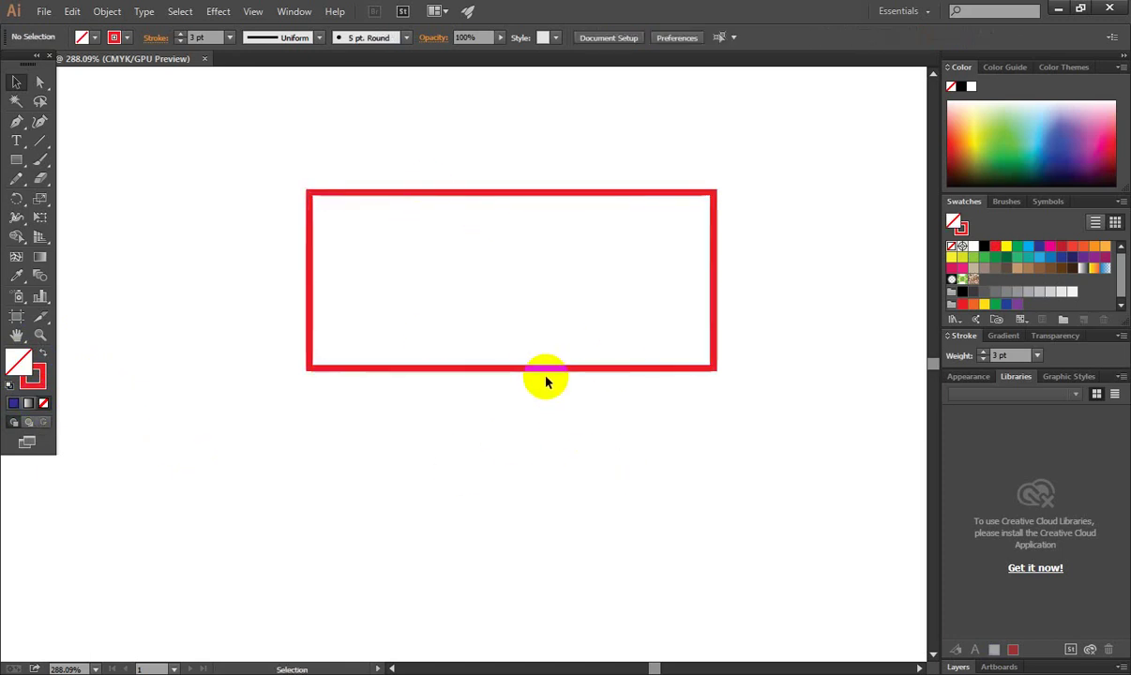
left_click_drag(543, 375, 535, 478)
left_click(520, 549)
Give the rectangle a cyan outline and a red fill
left_click(502, 298)
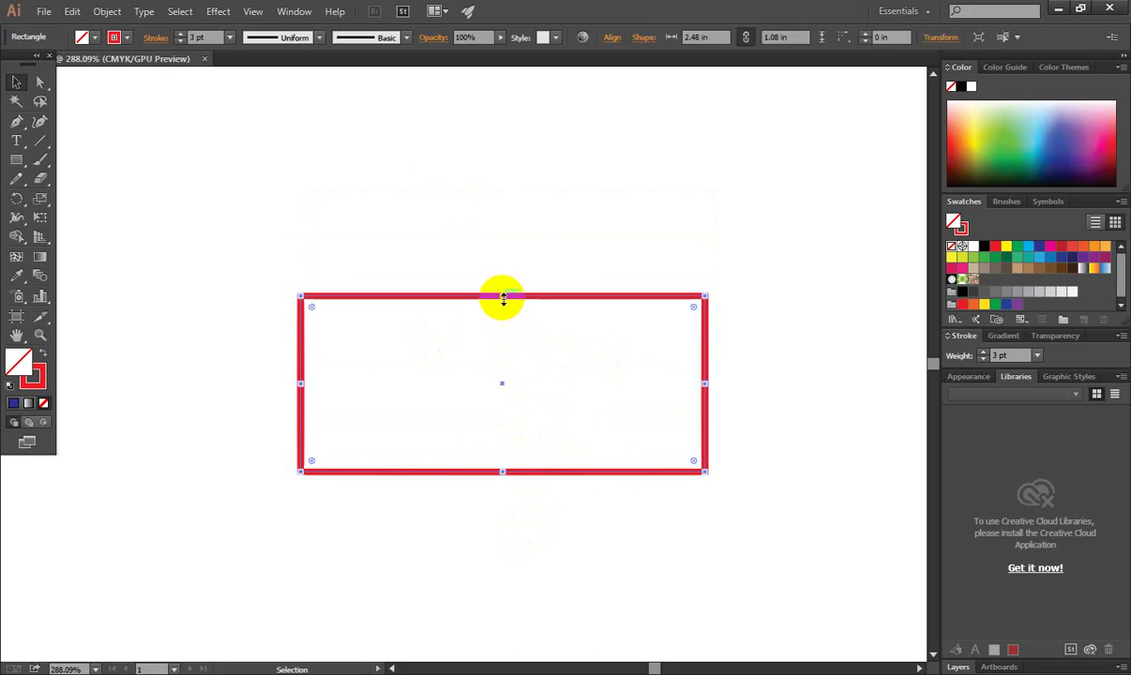
left_click(42, 373)
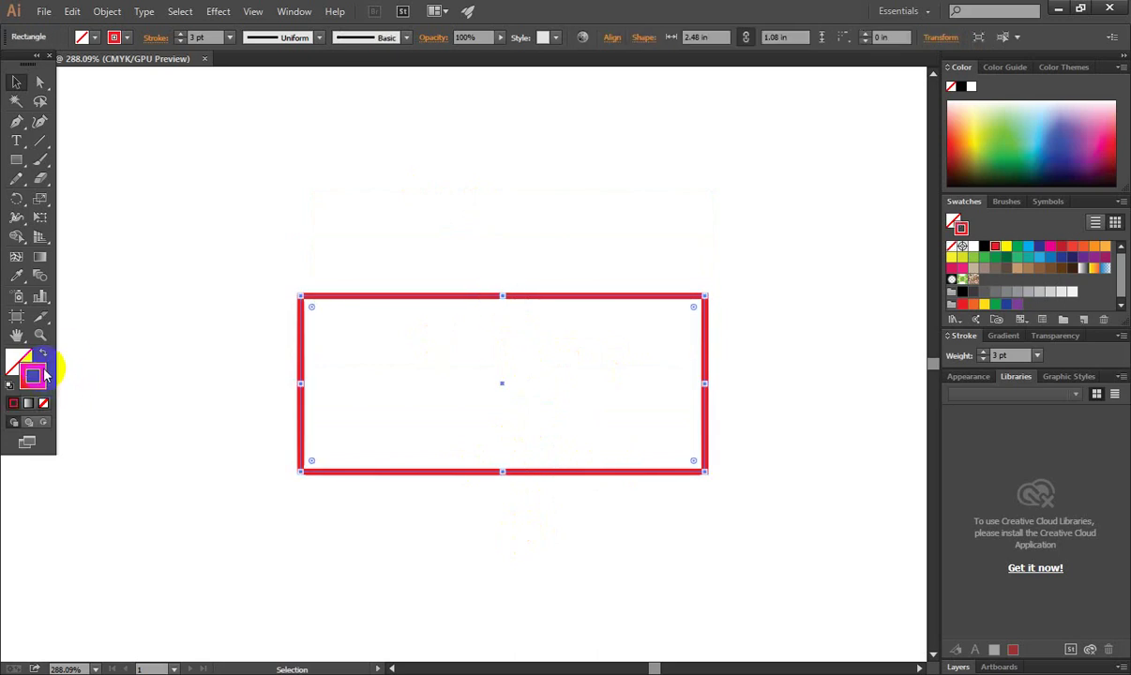
left_click(1027, 248)
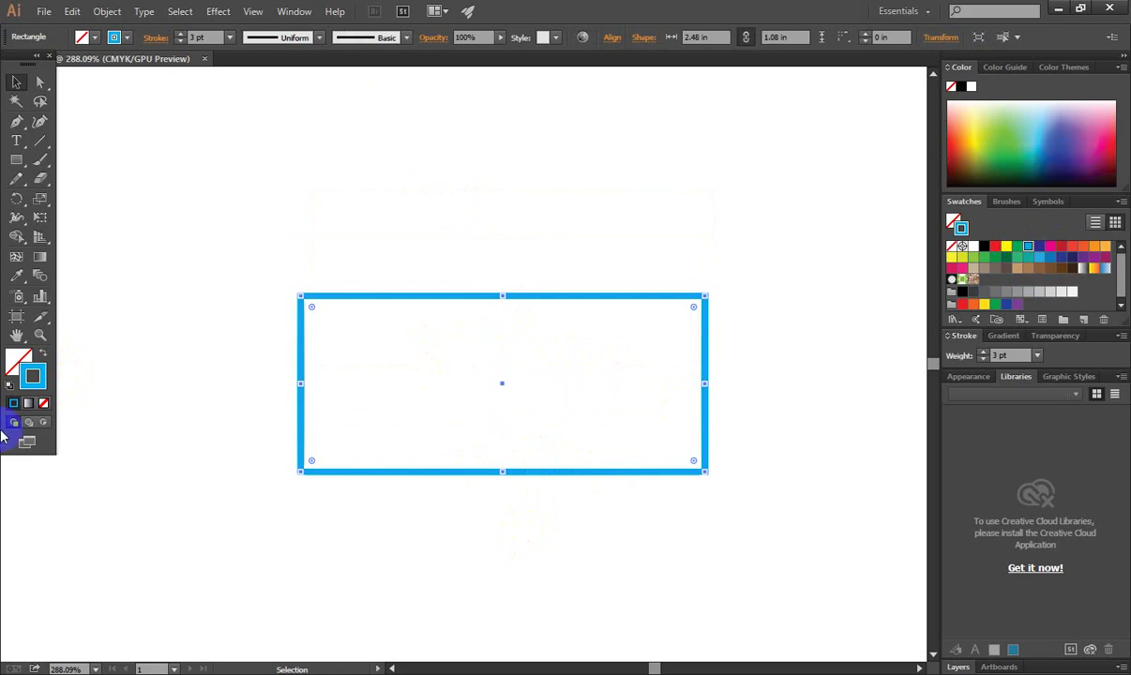
left_click(19, 362)
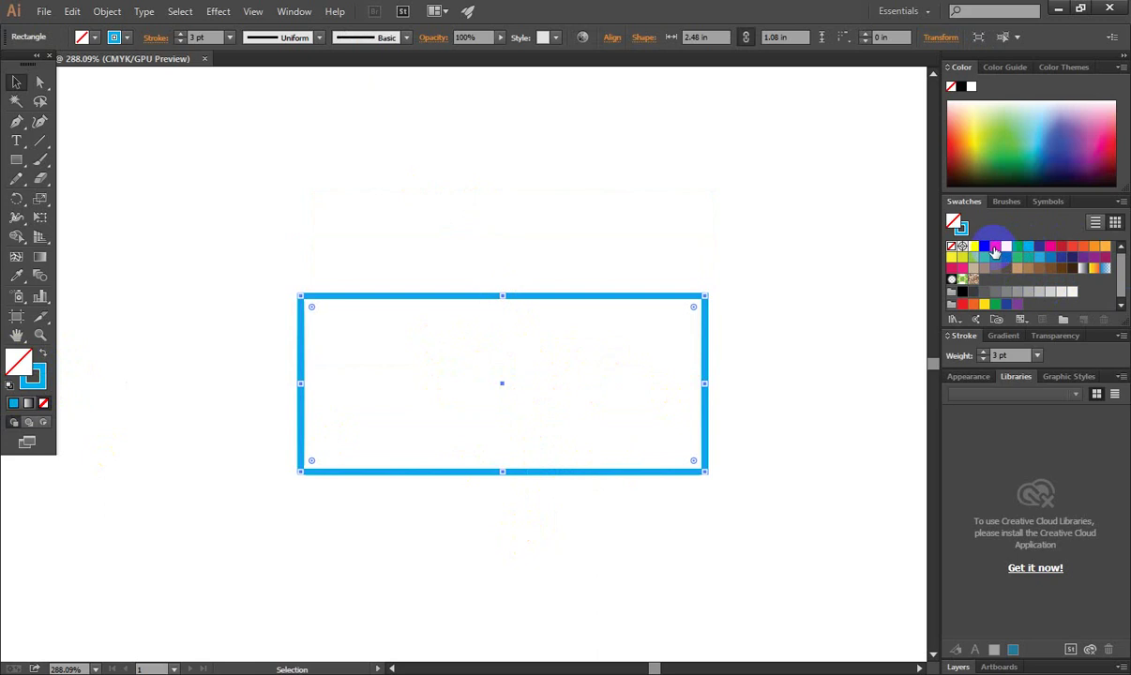
left_click(994, 247)
Move the red rectangle slightly higher and reselect it
left_click(705, 279)
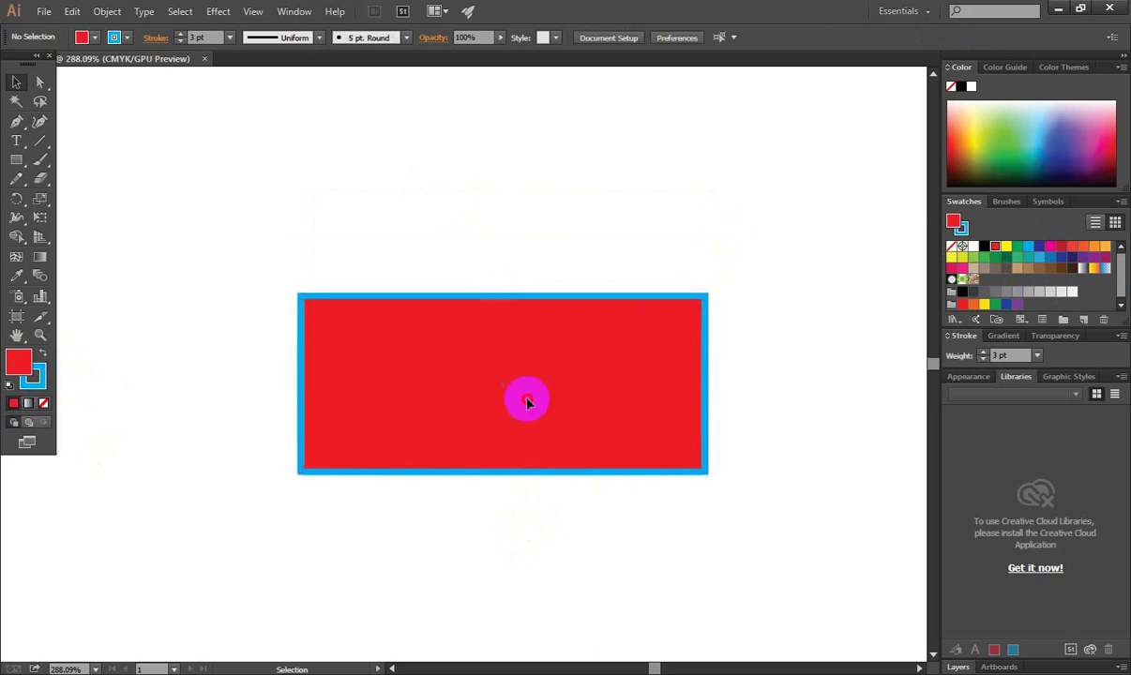
left_click_drag(527, 401, 531, 370)
left_click(546, 527)
left_click(504, 361)
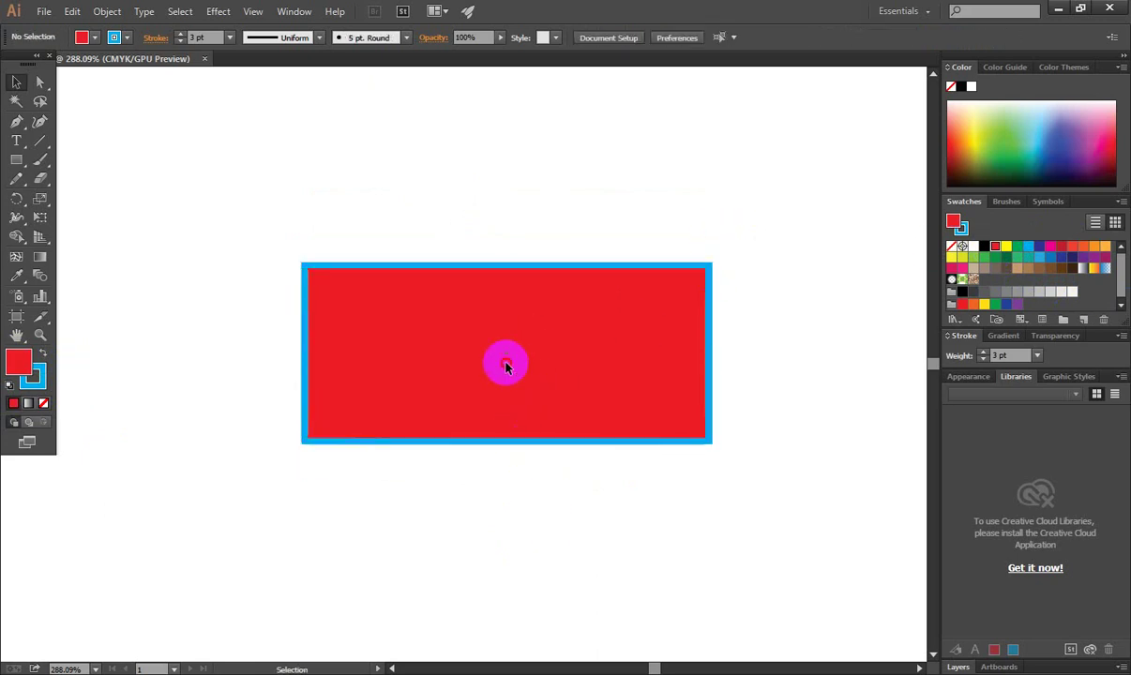
left_click(202, 234)
left_click_drag(219, 237, 673, 497)
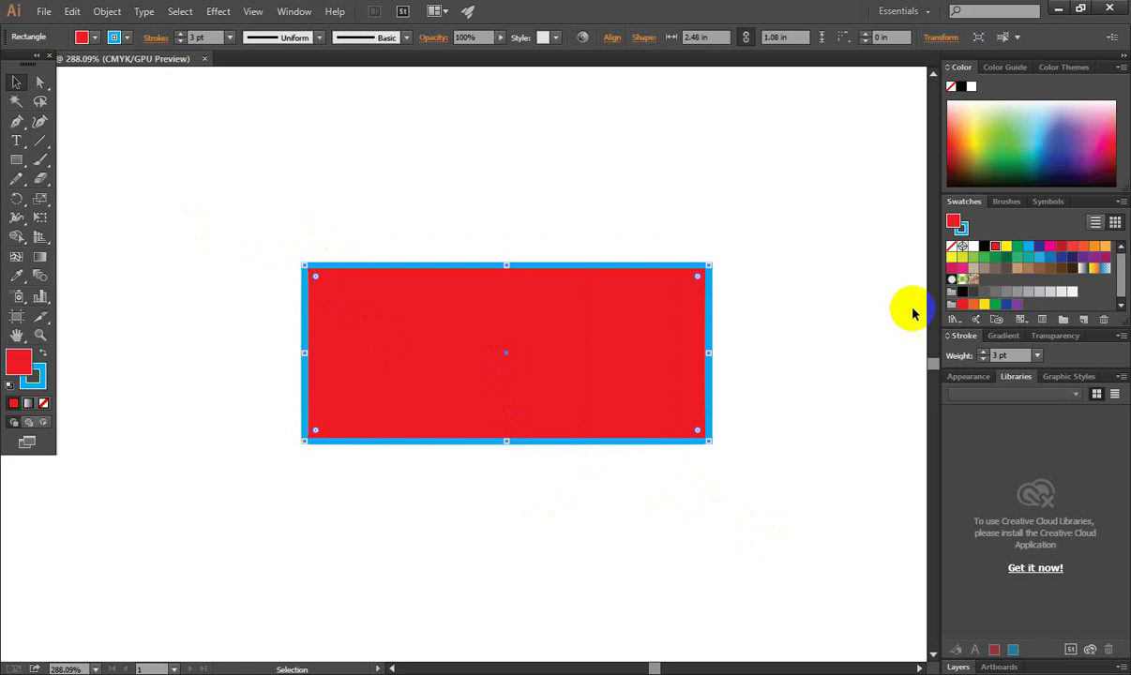
left_click(638, 408)
left_click(757, 515)
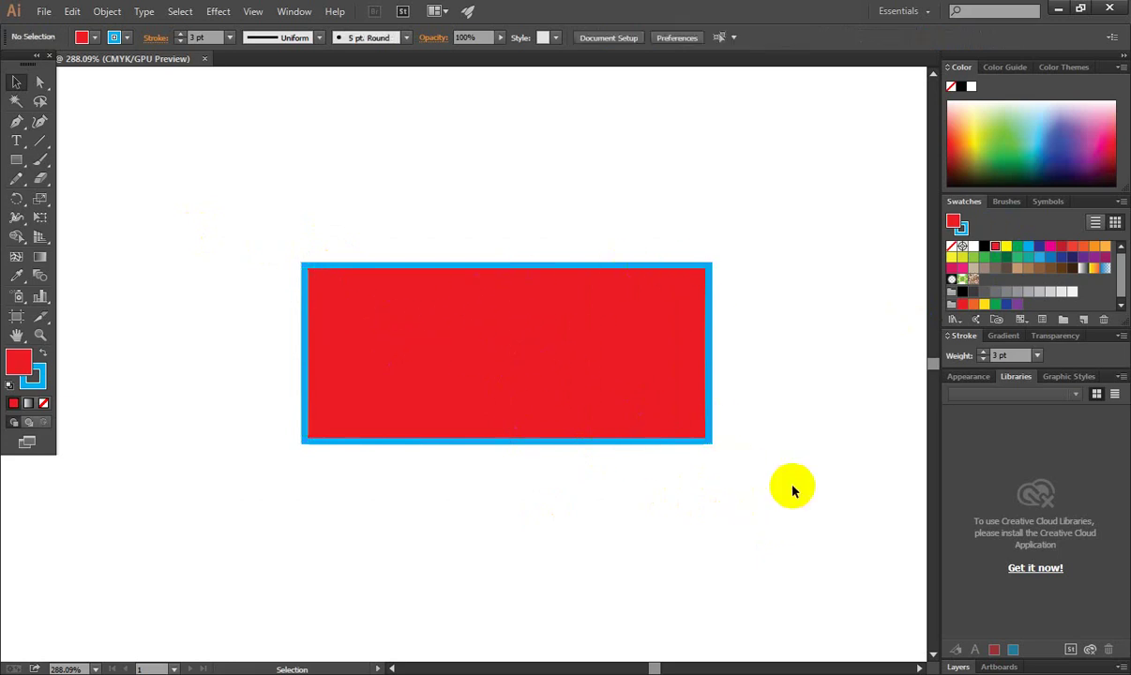
left_click(593, 376)
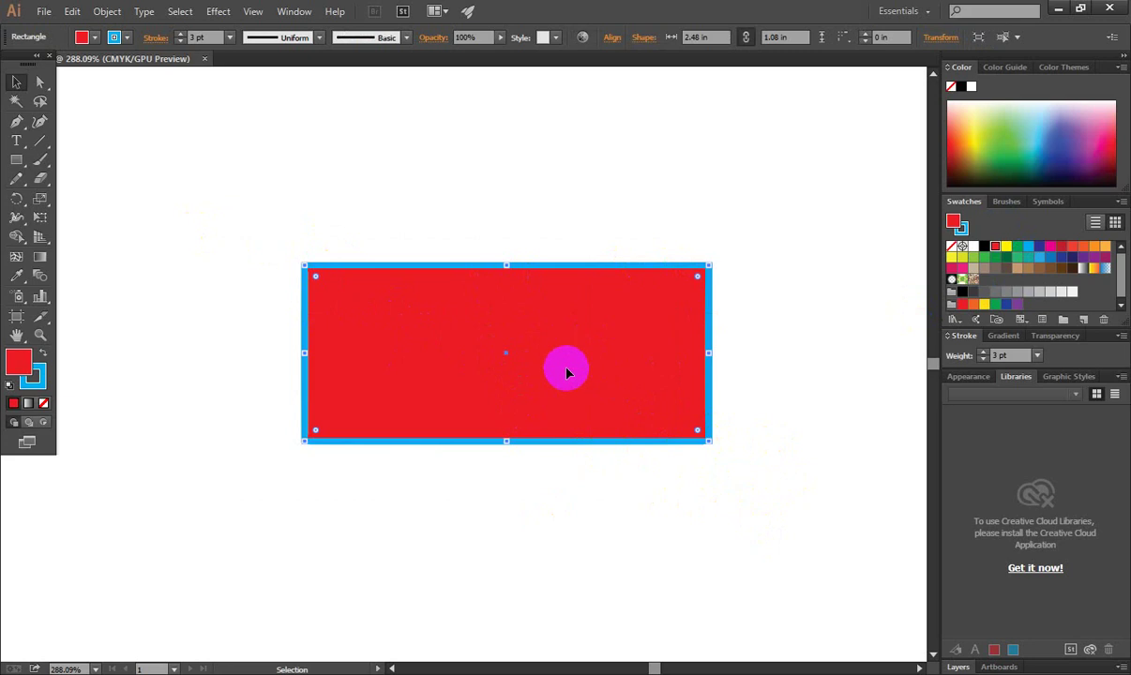
Try cyan and yellow fills, shift the rectangle up-left, and restore the red fill
left_click(1028, 248)
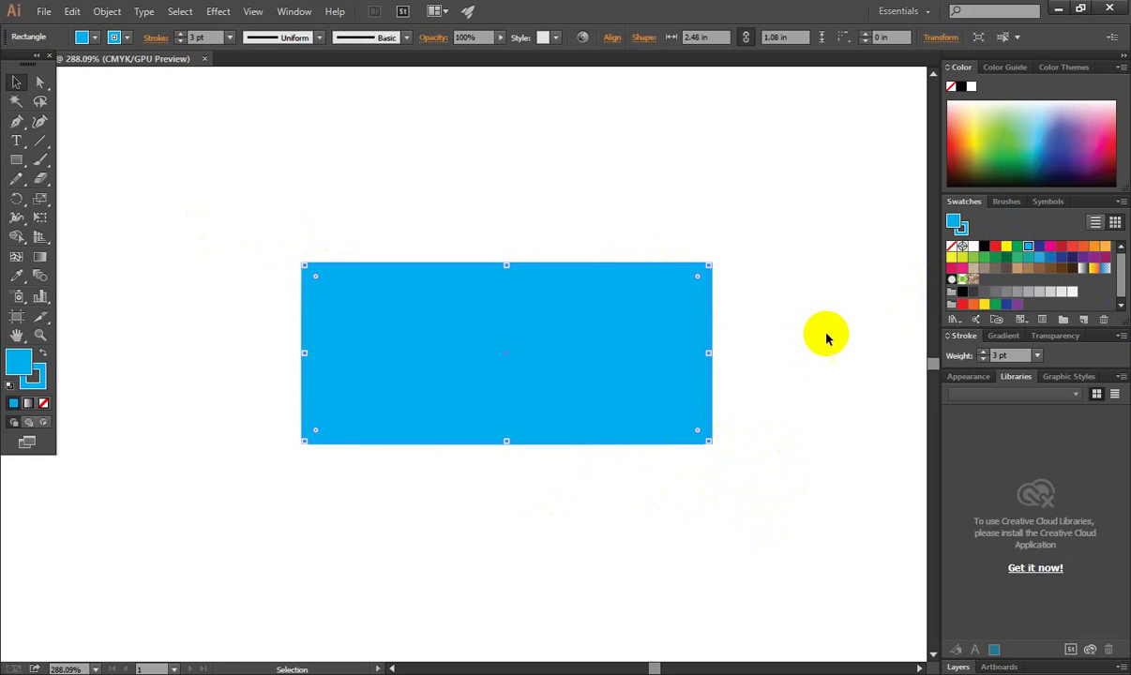
left_click(1007, 246)
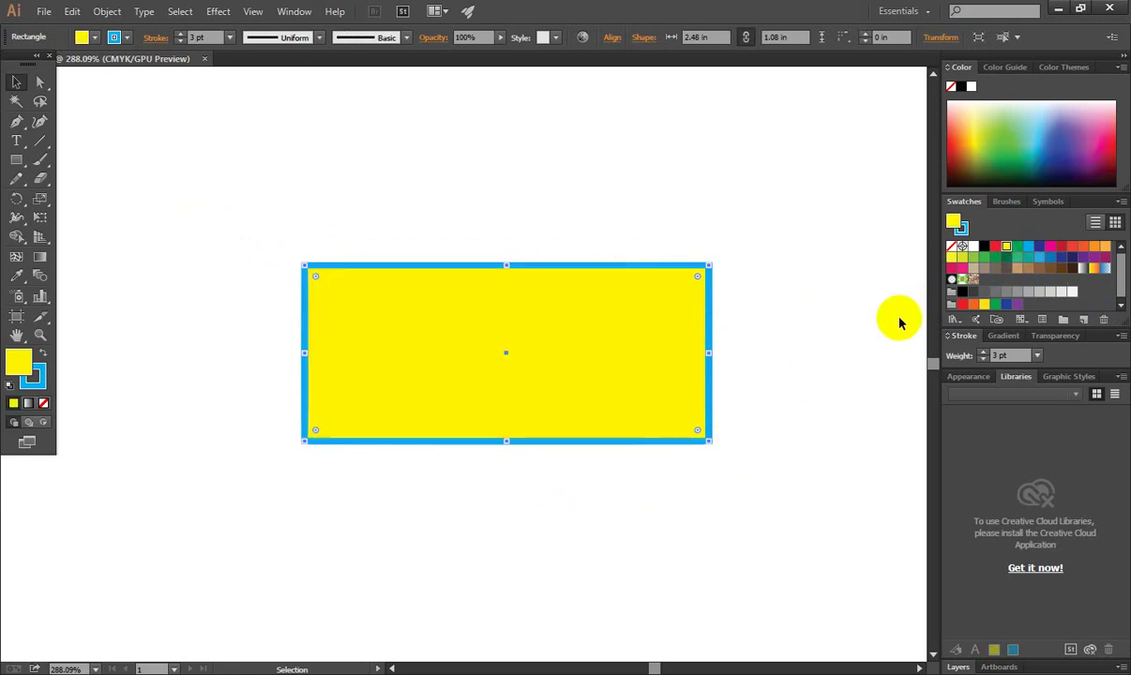
left_click(741, 407)
mouse_move(614, 369)
left_mouse_down()
mouse_move(511, 381)
mouse_move(543, 405)
left_mouse_up()
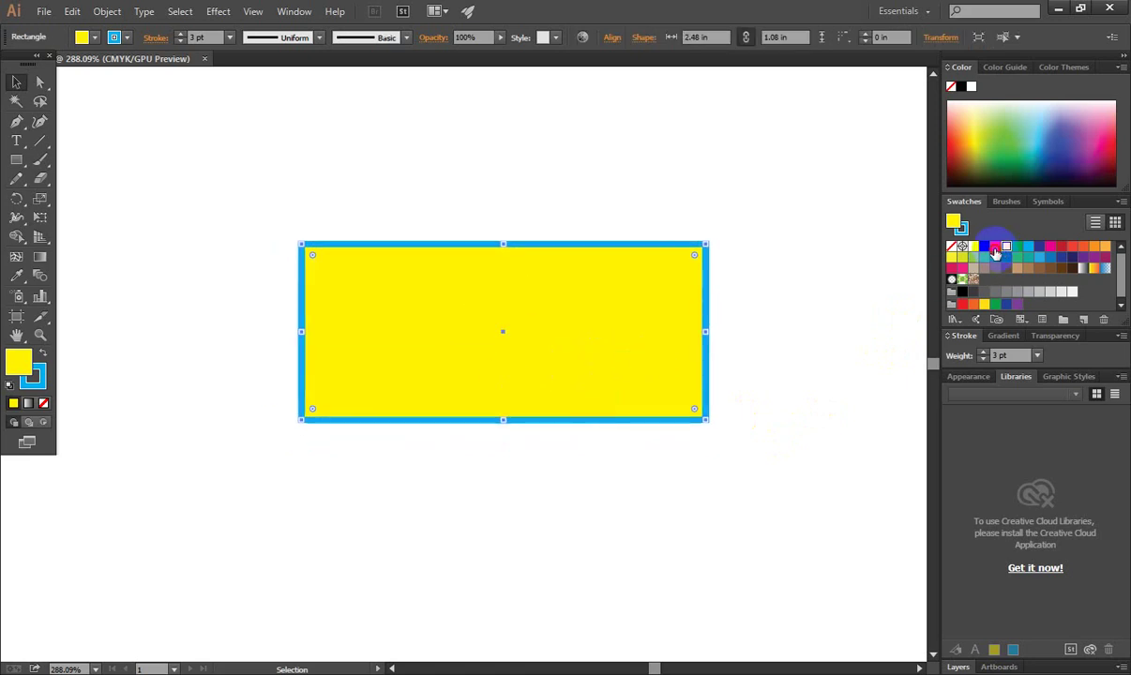
left_click(995, 246)
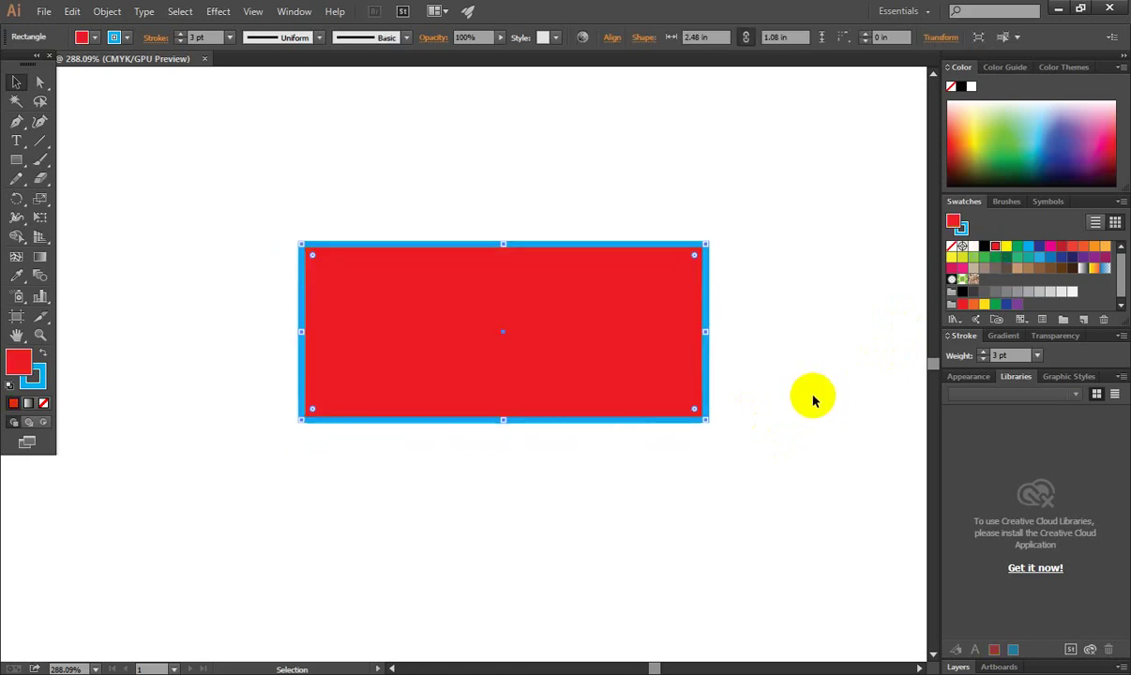
Remove the rectangle's cyan outline by setting its stroke to None
left_click(41, 375)
left_click(43, 404)
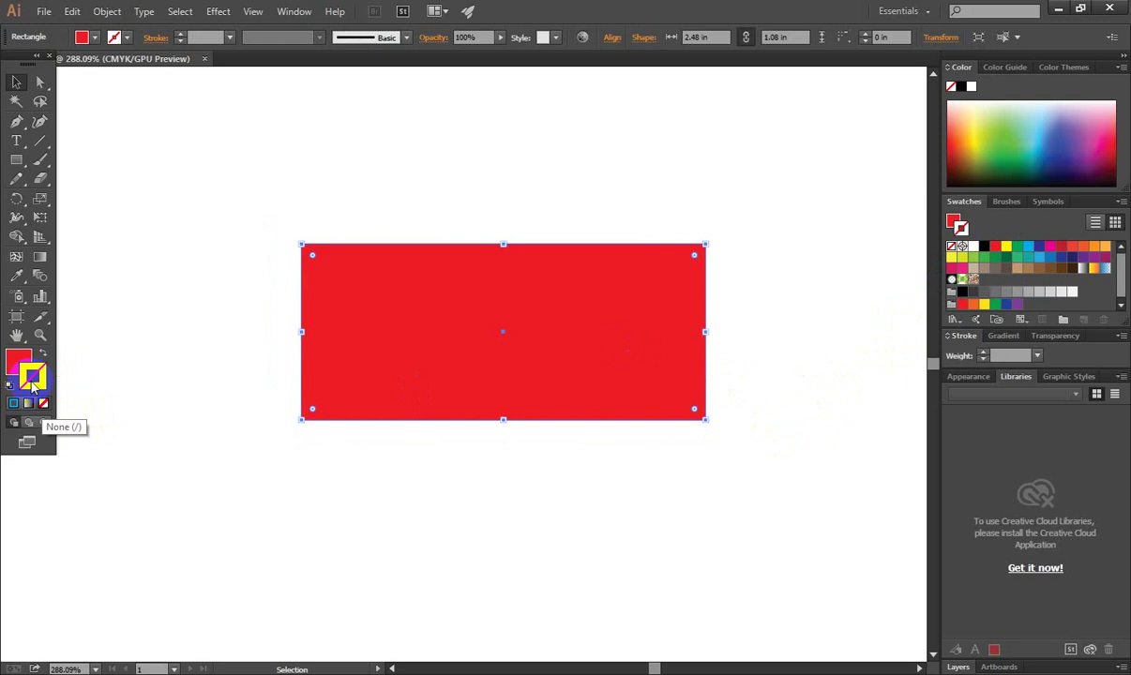
left_click(760, 319)
left_click(430, 333)
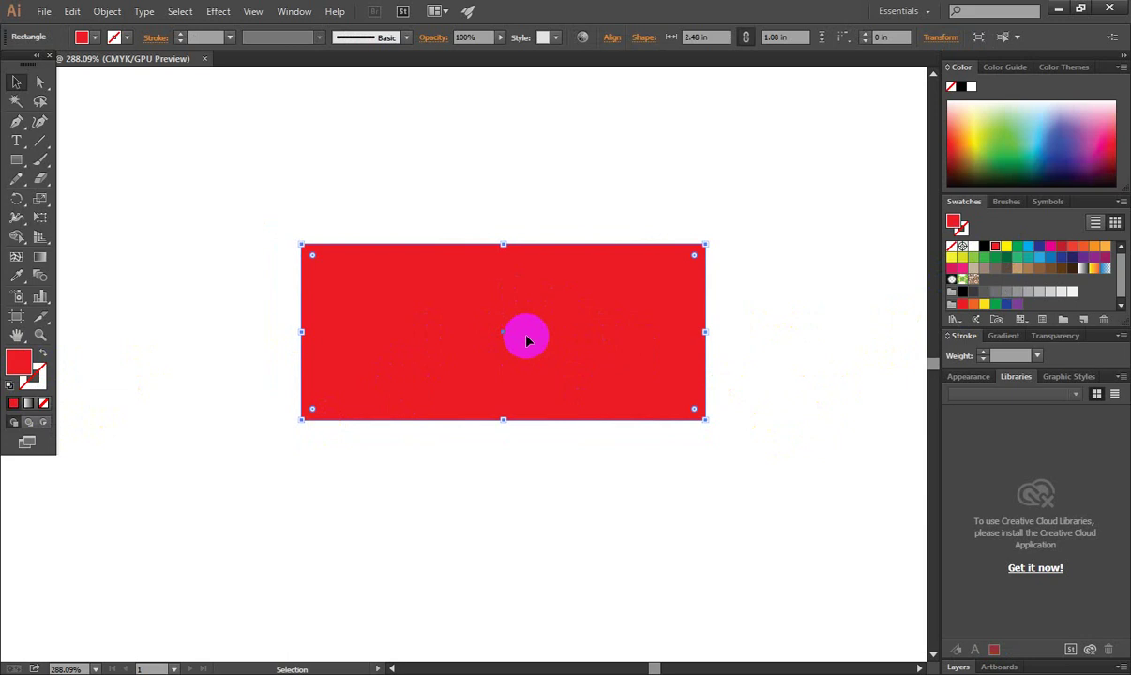
Set the rectangle's fill to dark red #BC1320 in the Color Picker
left_click(33, 369)
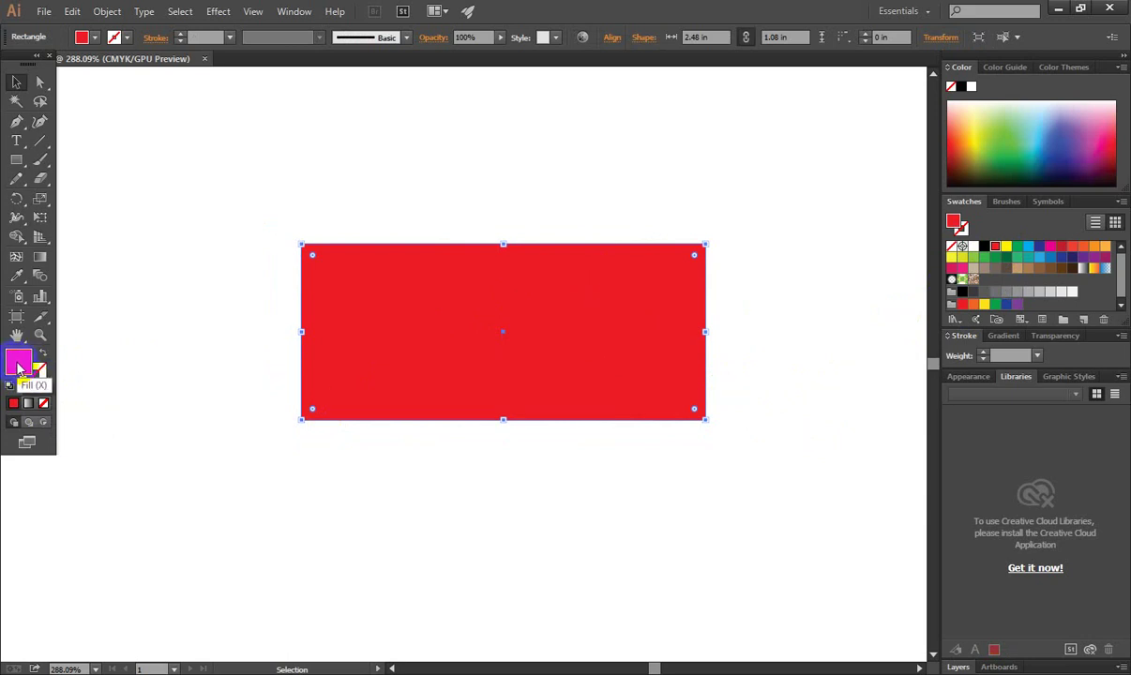
double_click(19, 364)
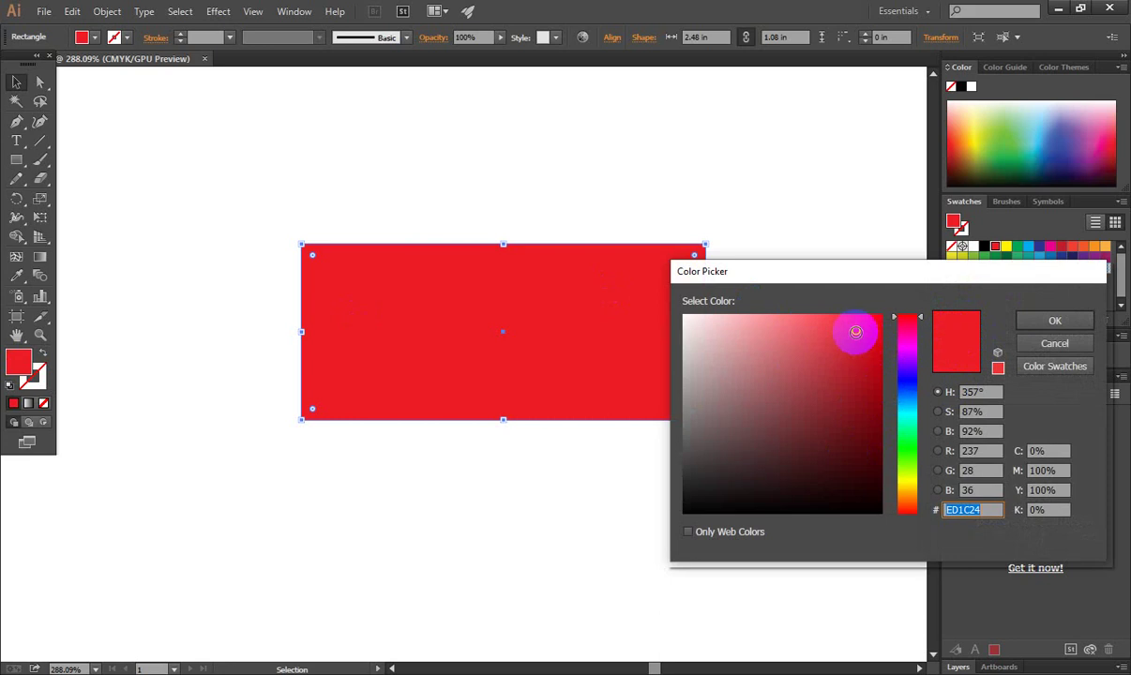
left_click_drag(855, 332, 861, 362)
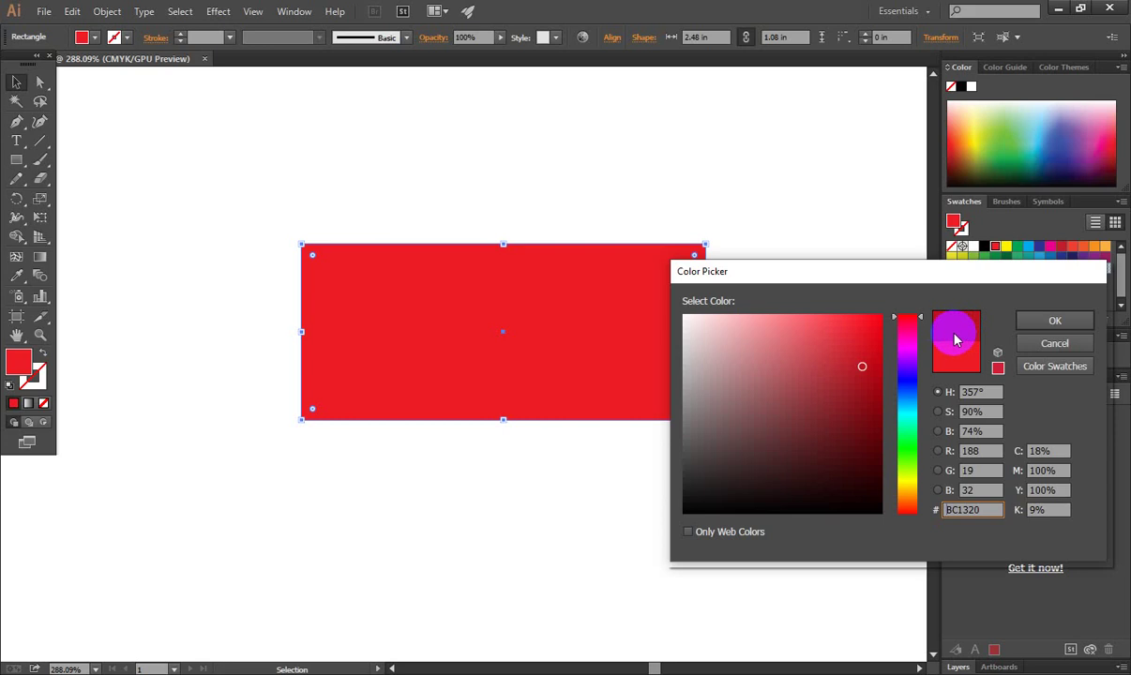
left_click(1029, 327)
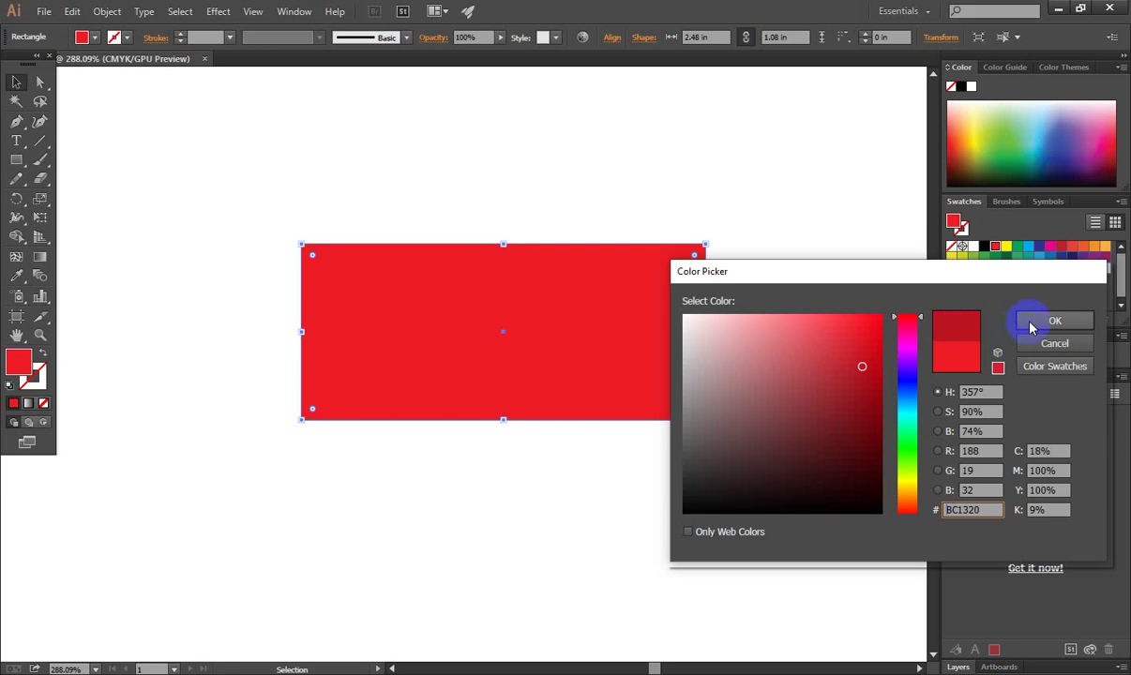
left_click(771, 356)
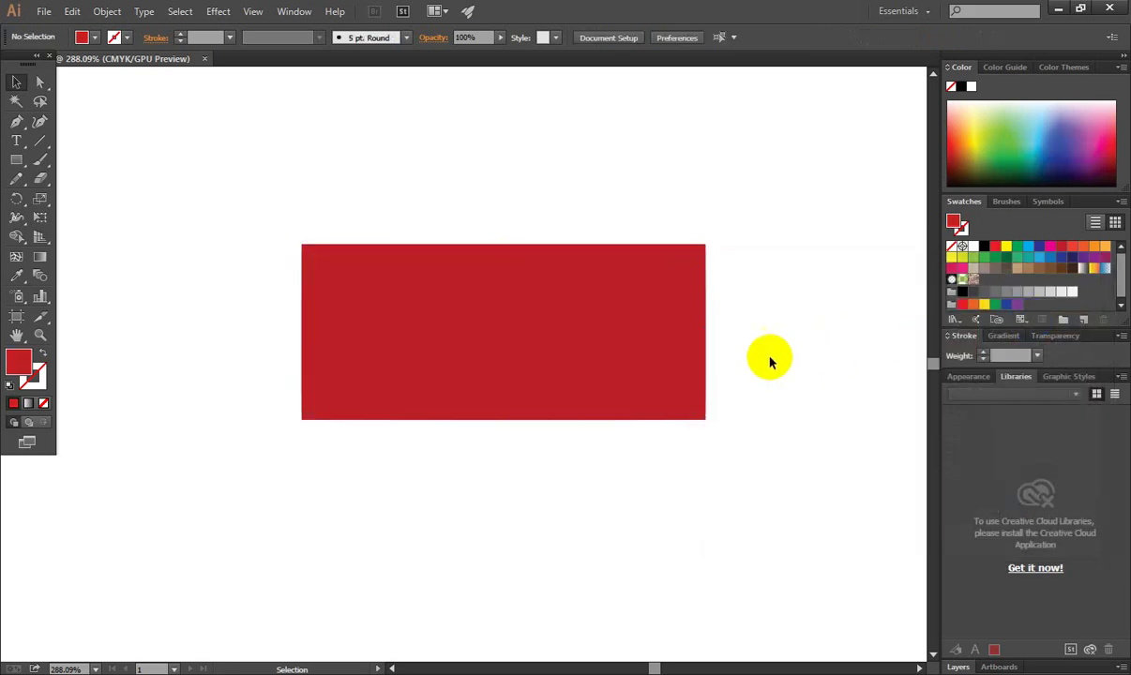
left_click(604, 354)
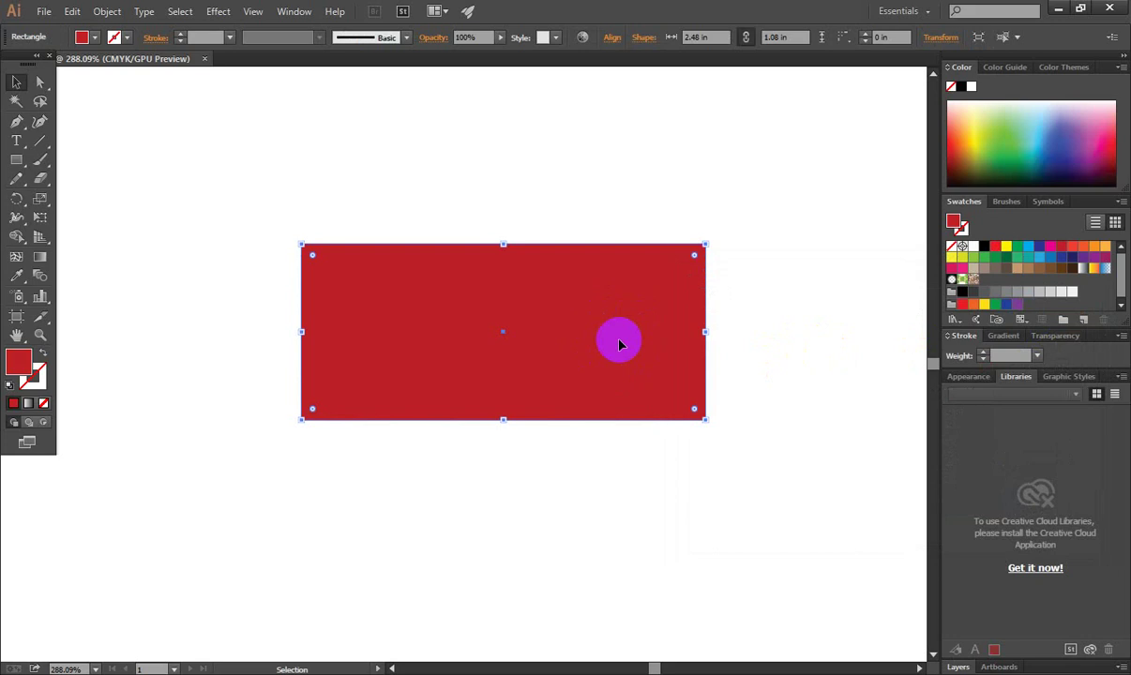
Change the rectangle's fill to brighter red #FC2B45 in the Color Picker
left_click(21, 363)
double_click(21, 363)
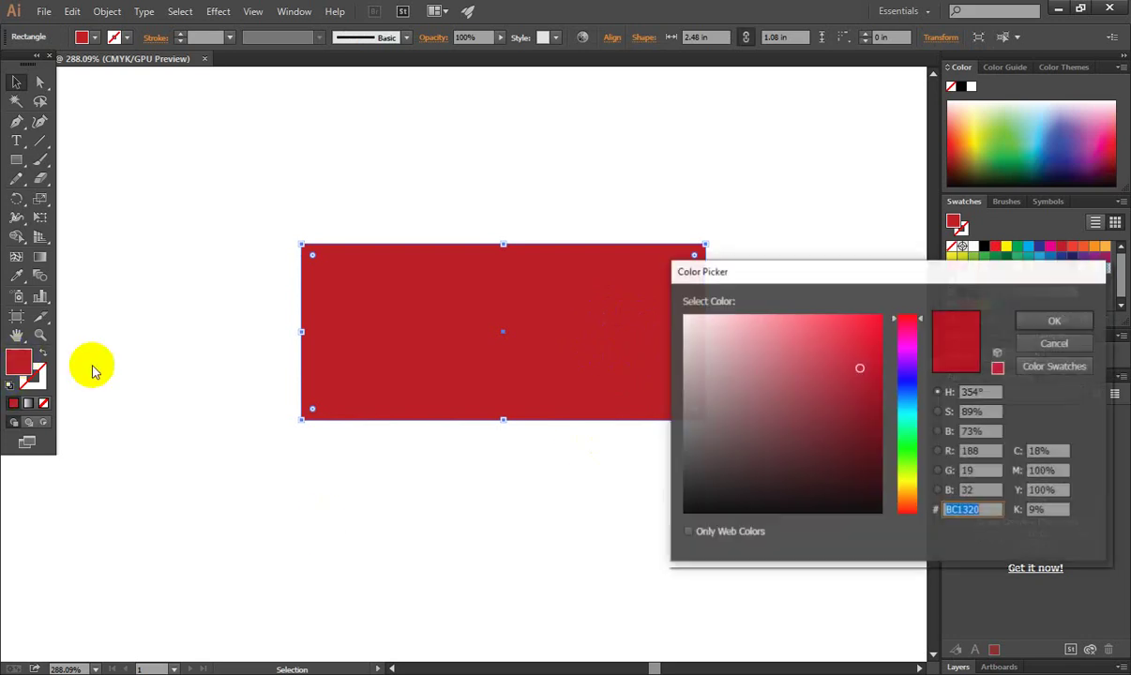
left_click_drag(858, 364, 850, 325)
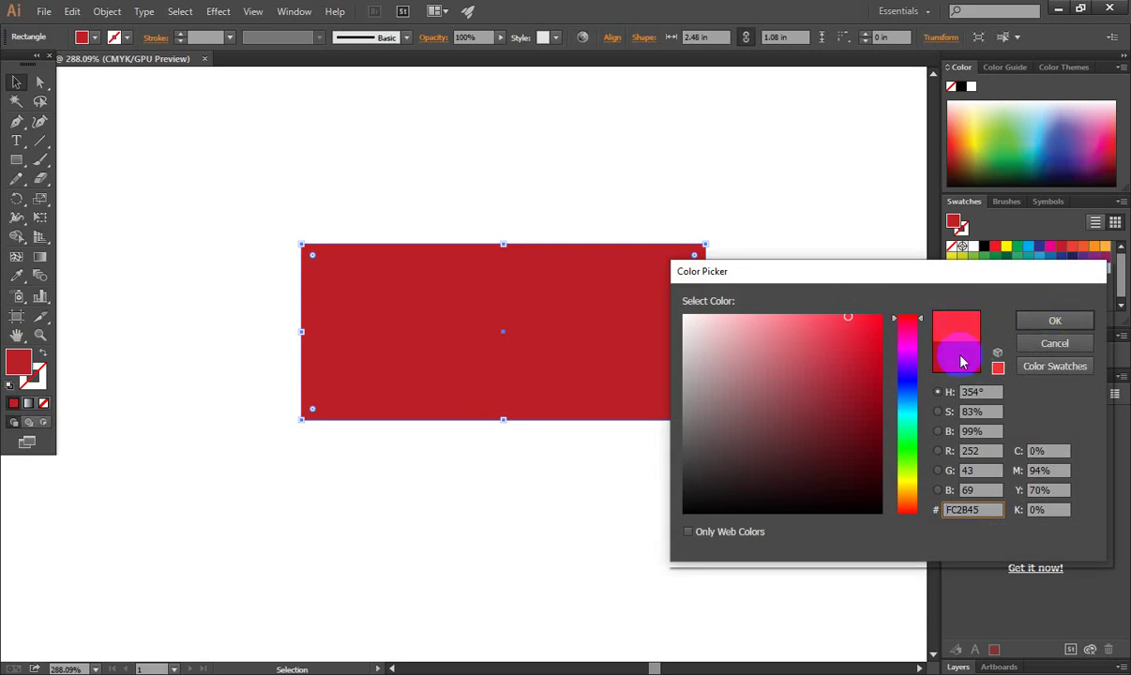
left_click(1038, 325)
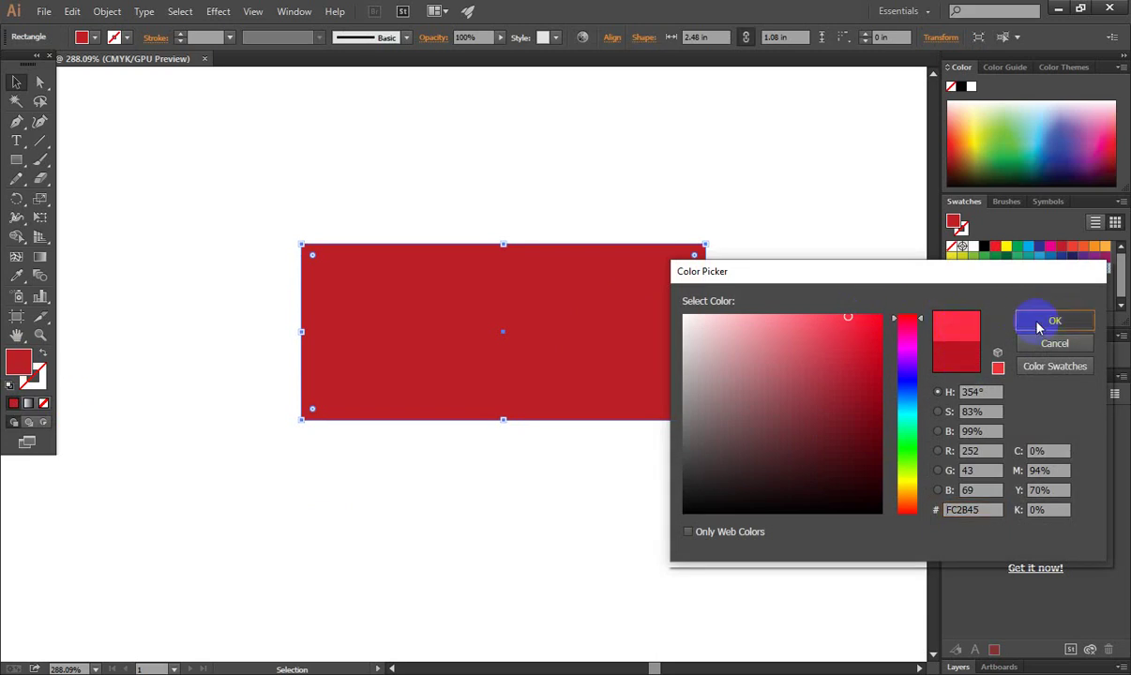
Reselect the rectangle and move it slightly higher on the artboard
left_click(791, 362)
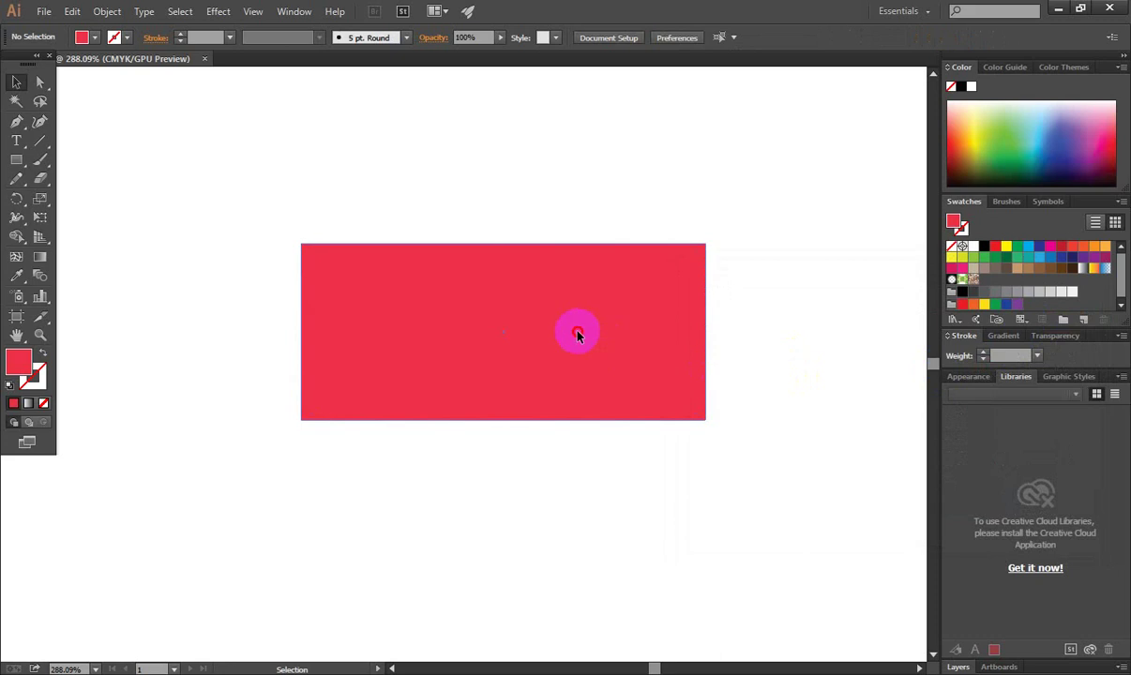
left_click(577, 336)
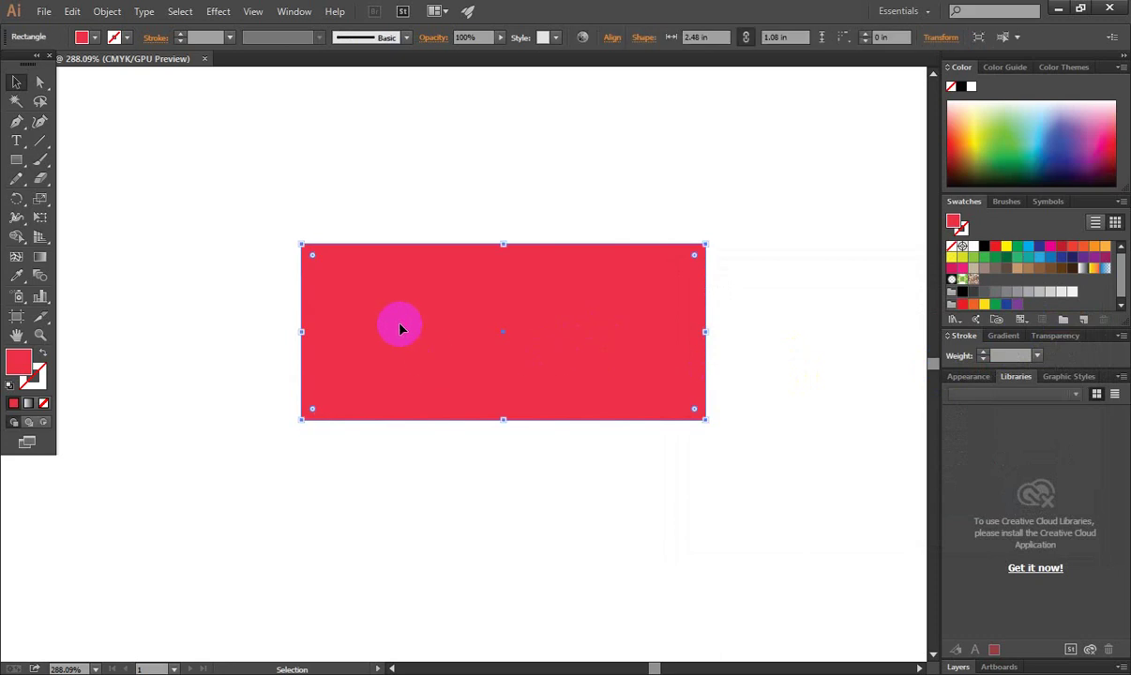
left_click(790, 428)
left_click(661, 396)
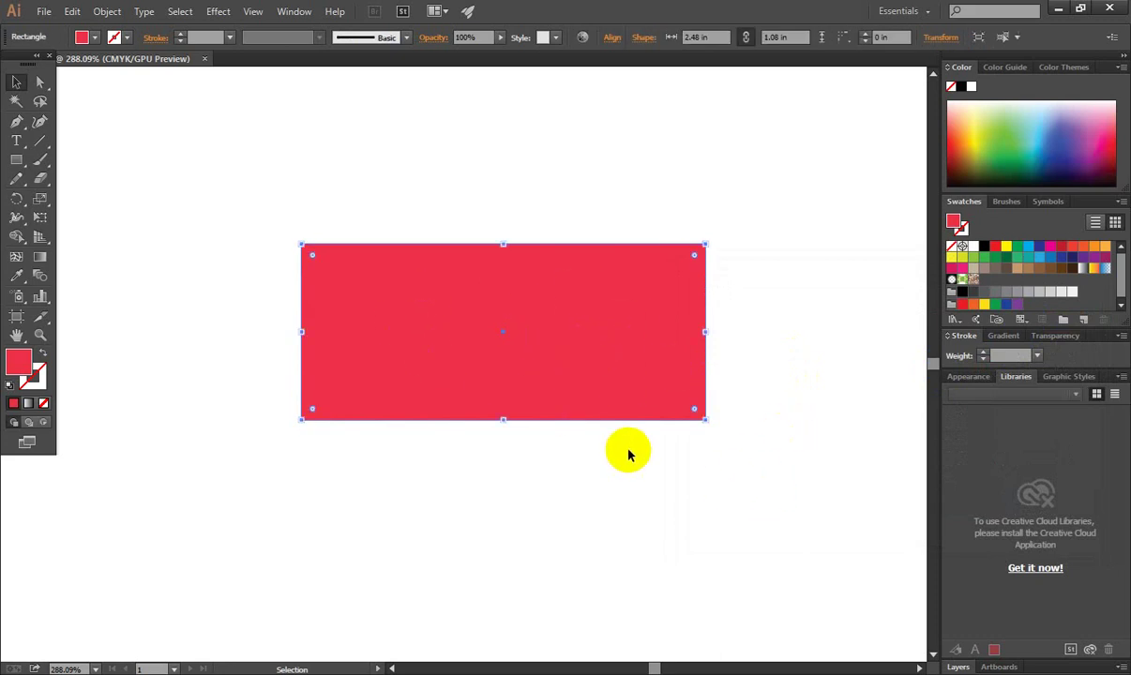
left_click_drag(595, 378, 596, 357)
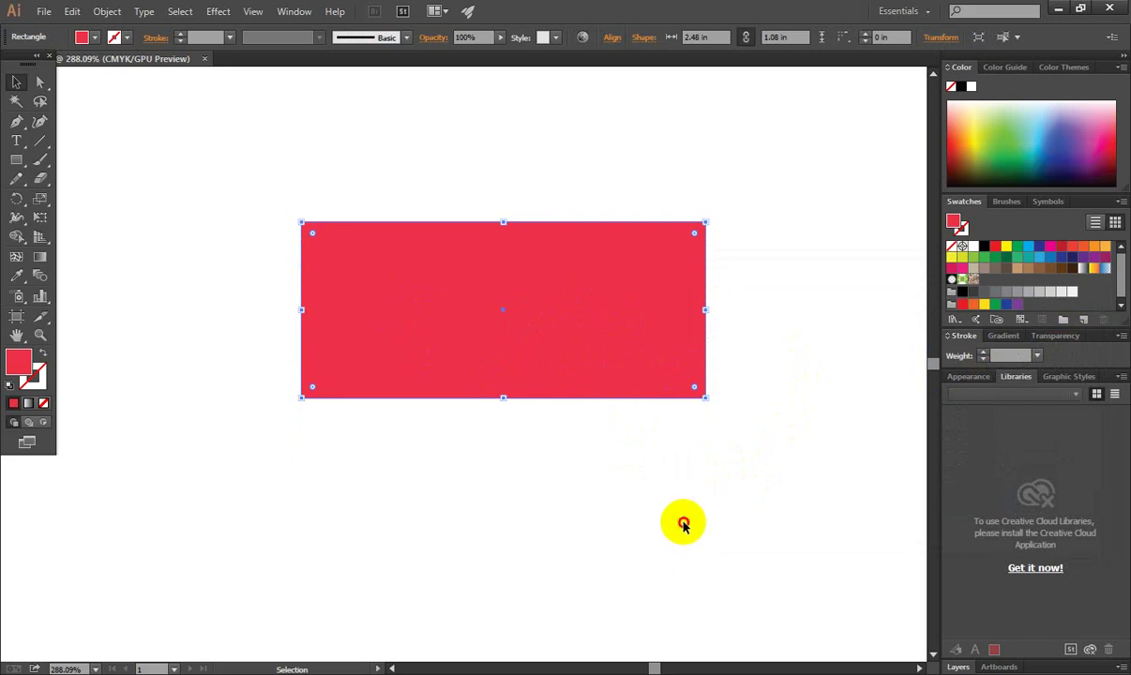
Drag the rectangle's left edge inward until it measures 1.699 × 1.08 in
left_click(551, 324)
left_click_drag(300, 310, 429, 310)
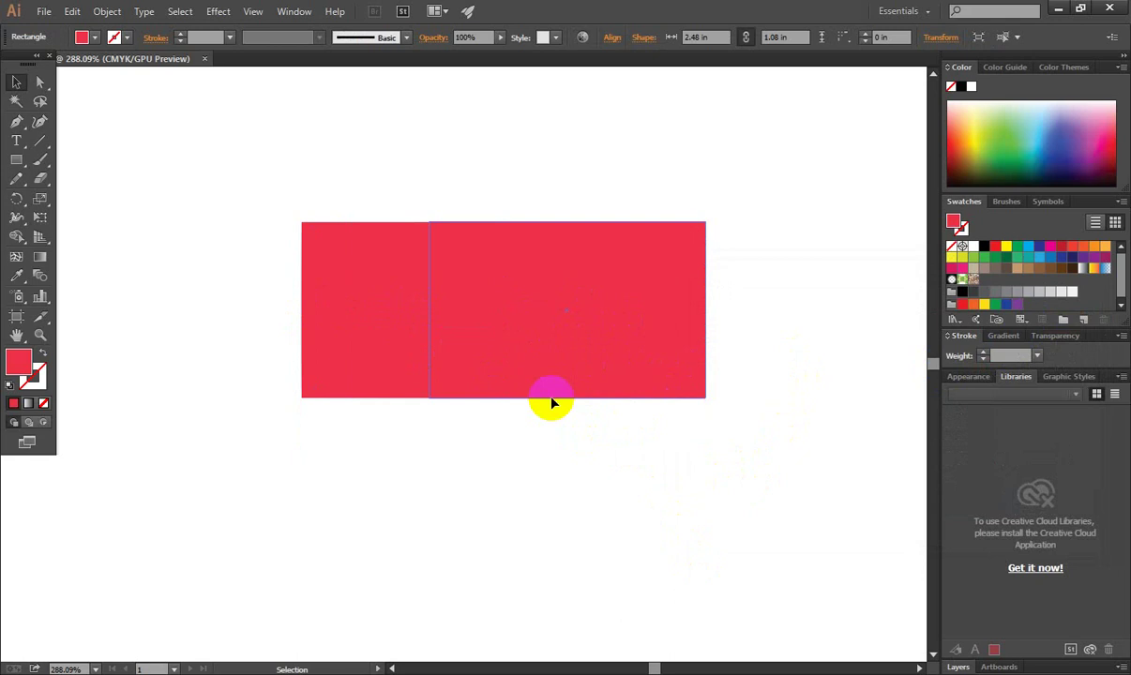
mouse_move(575, 331)
left_mouse_down()
mouse_move(535, 367)
mouse_move(559, 359)
left_mouse_up()
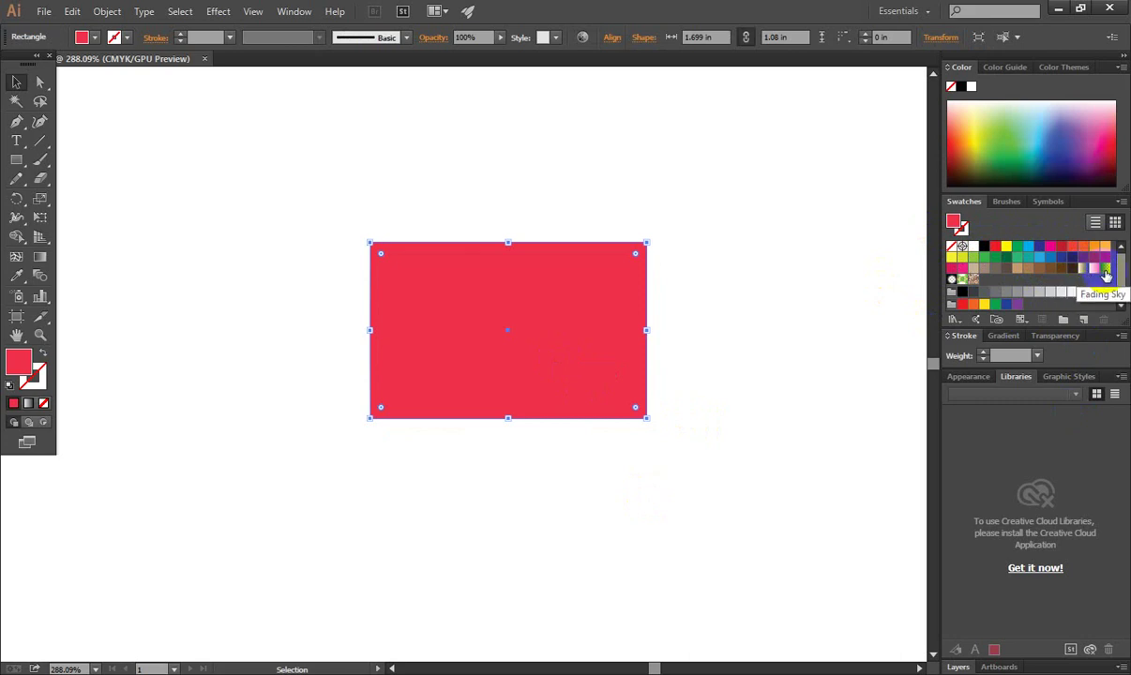
left_click(800, 337)
left_click(512, 334)
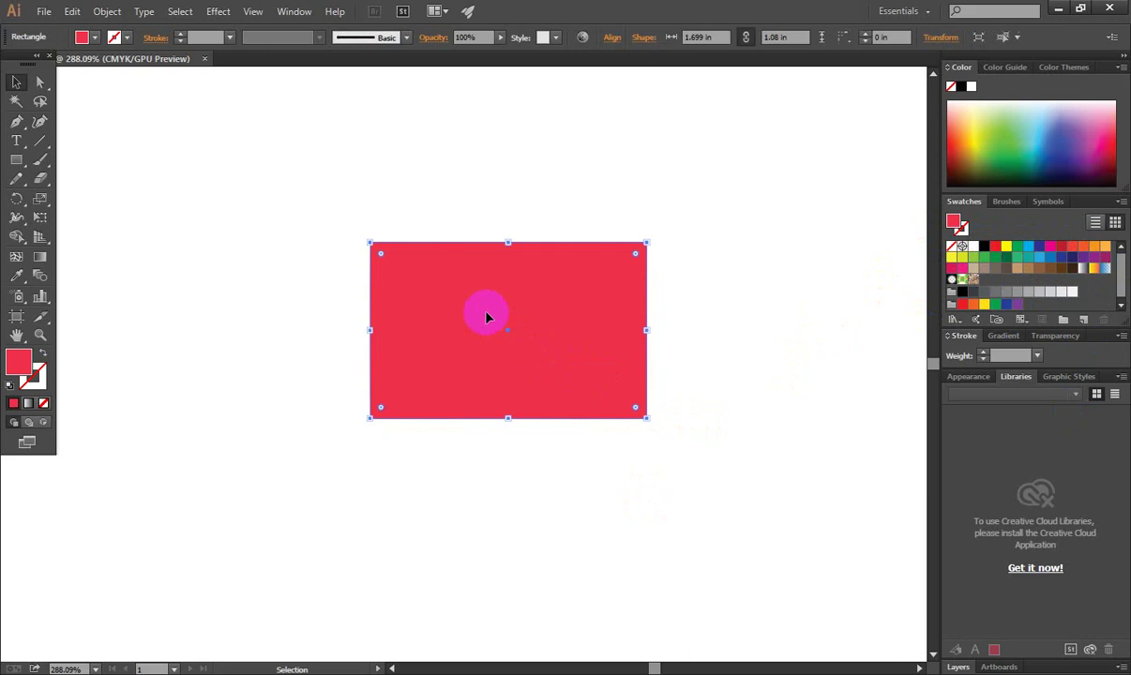
Refill the rectangle red, then switch it to the White, Black gradient swatch
left_click(996, 248)
left_click(777, 358)
left_click(596, 321)
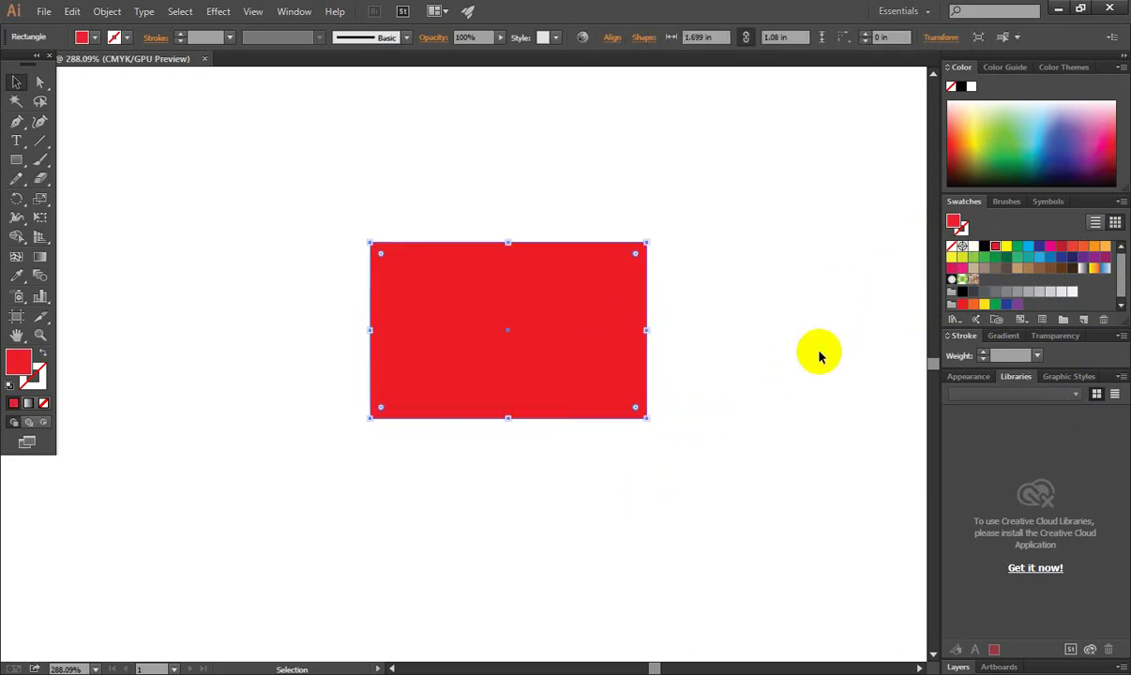
left_click(1083, 274)
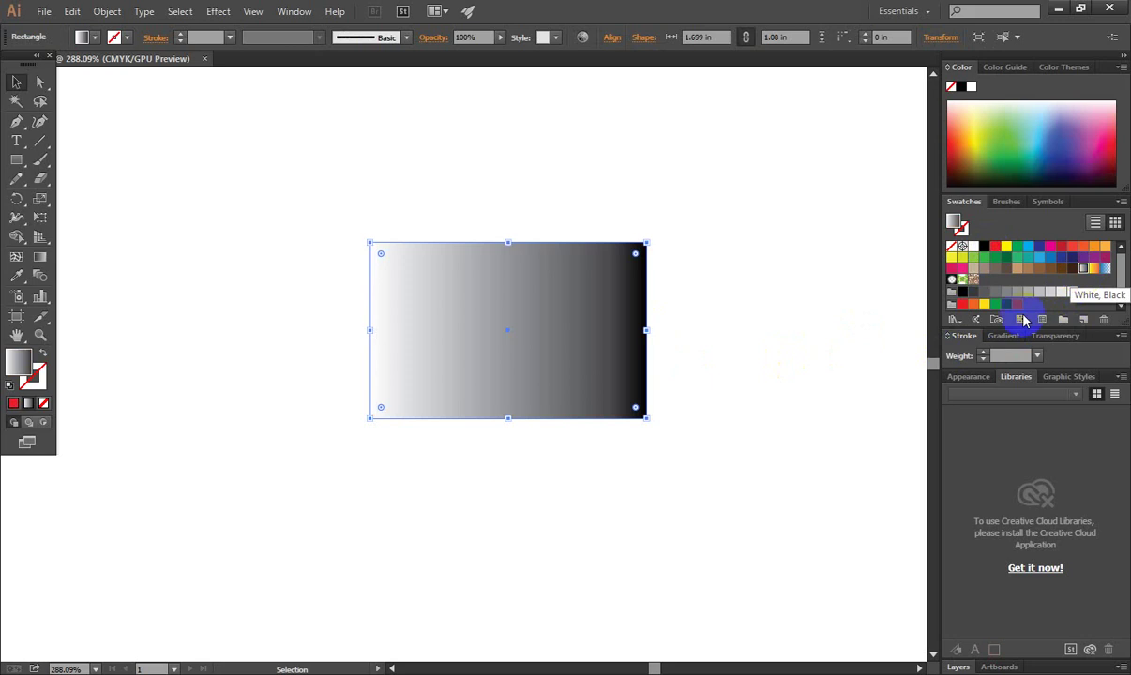
left_click(798, 345)
left_click(500, 340)
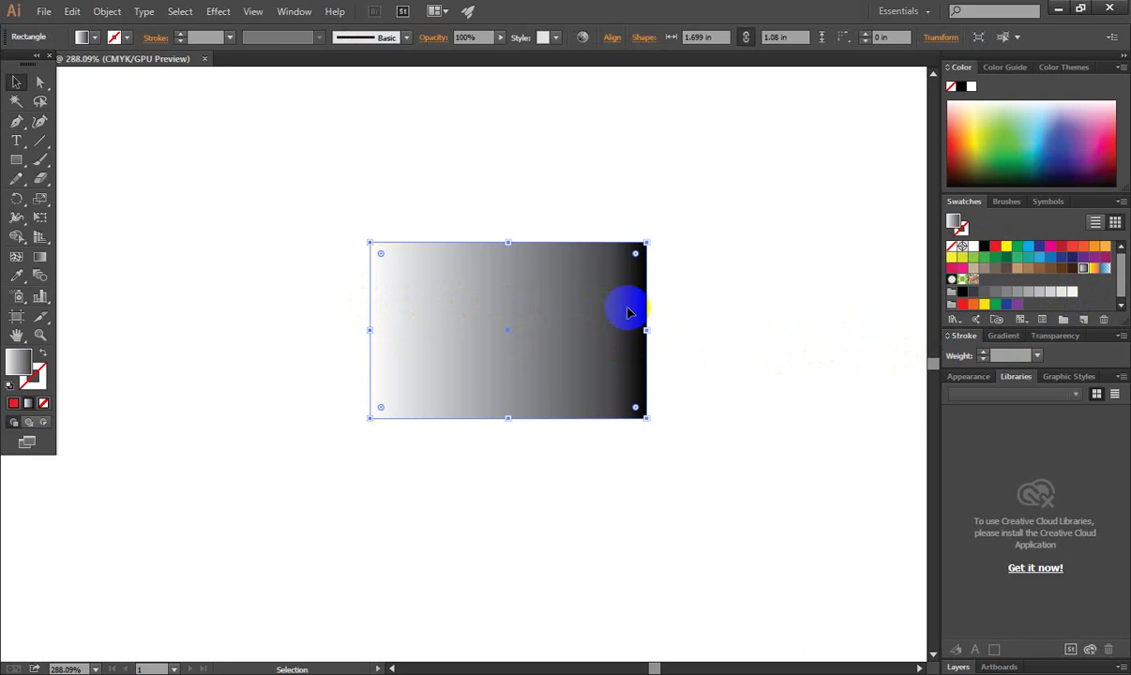
Reposition the gradient rectangle slightly lower and drag a gradient swatch onto the Fill box
left_click_drag(636, 312, 589, 325)
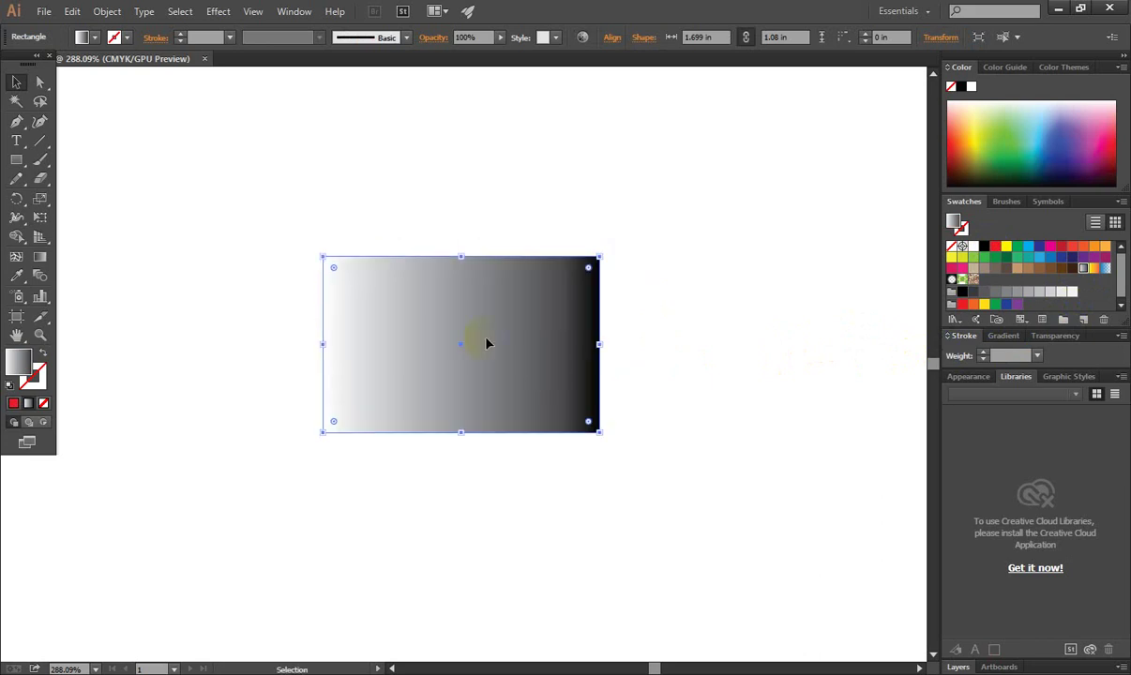
left_click_drag(503, 343, 512, 368)
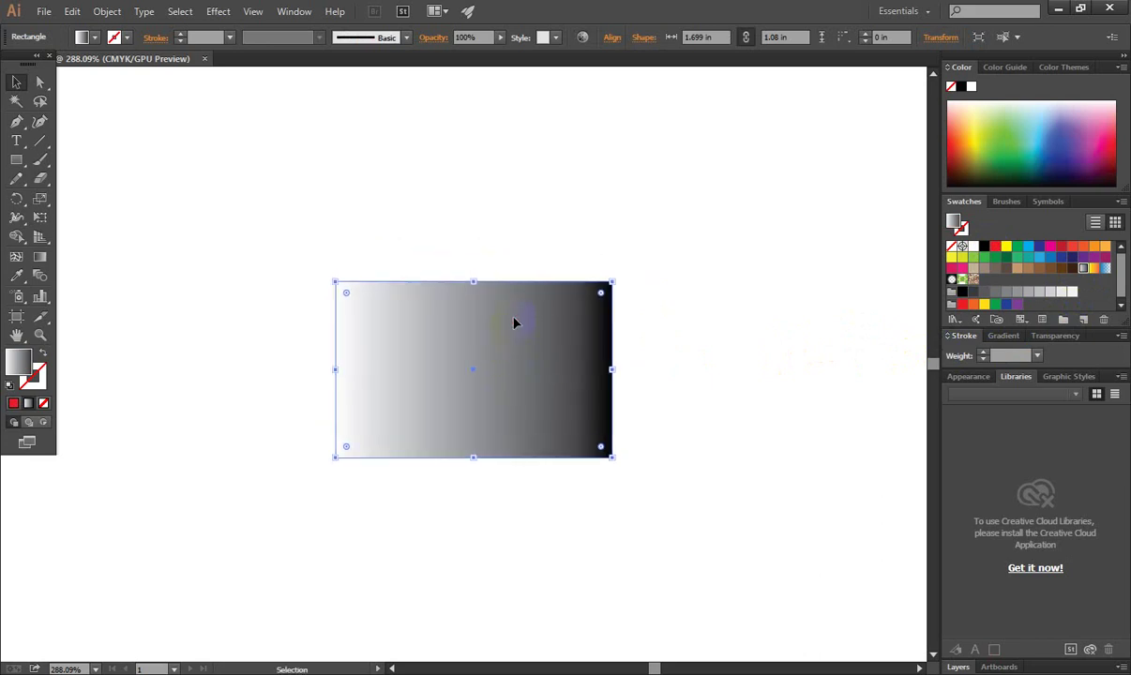
left_click_drag(604, 423, 657, 398)
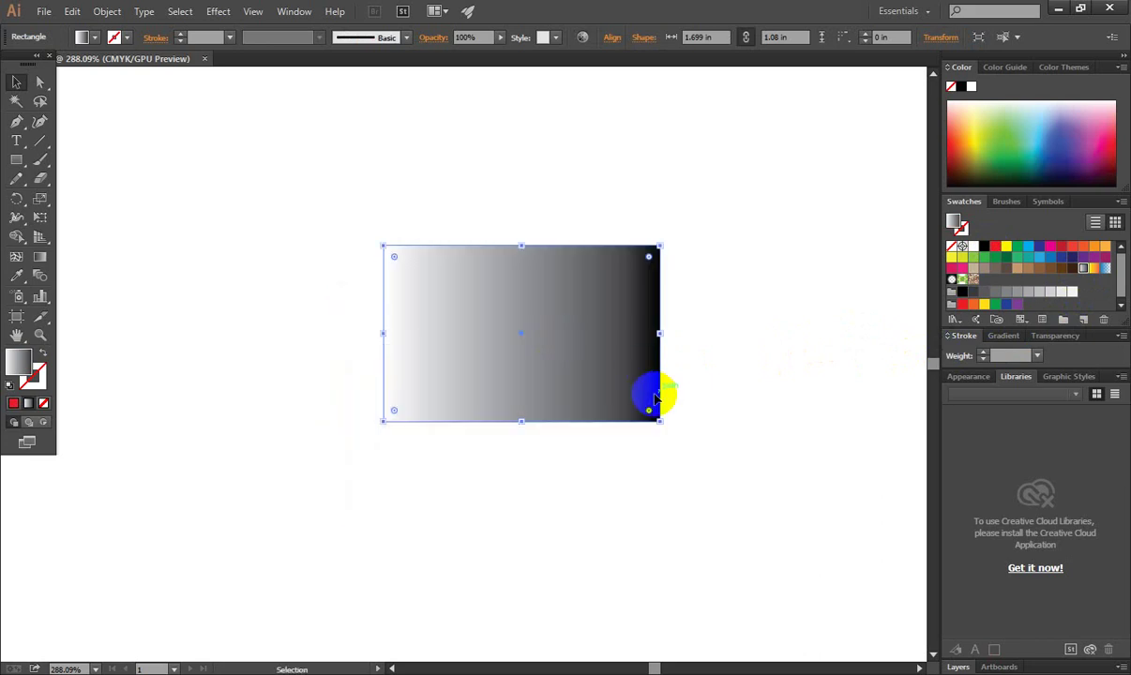
left_click_drag(588, 369, 583, 406)
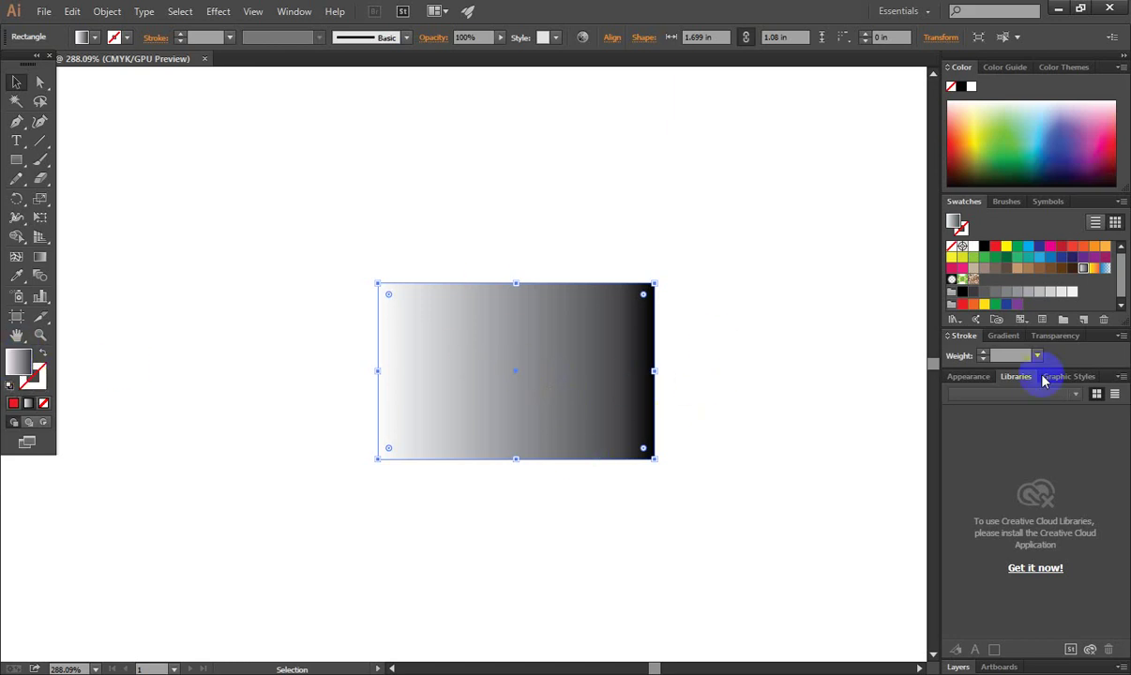
left_click_drag(1083, 271, 24, 375)
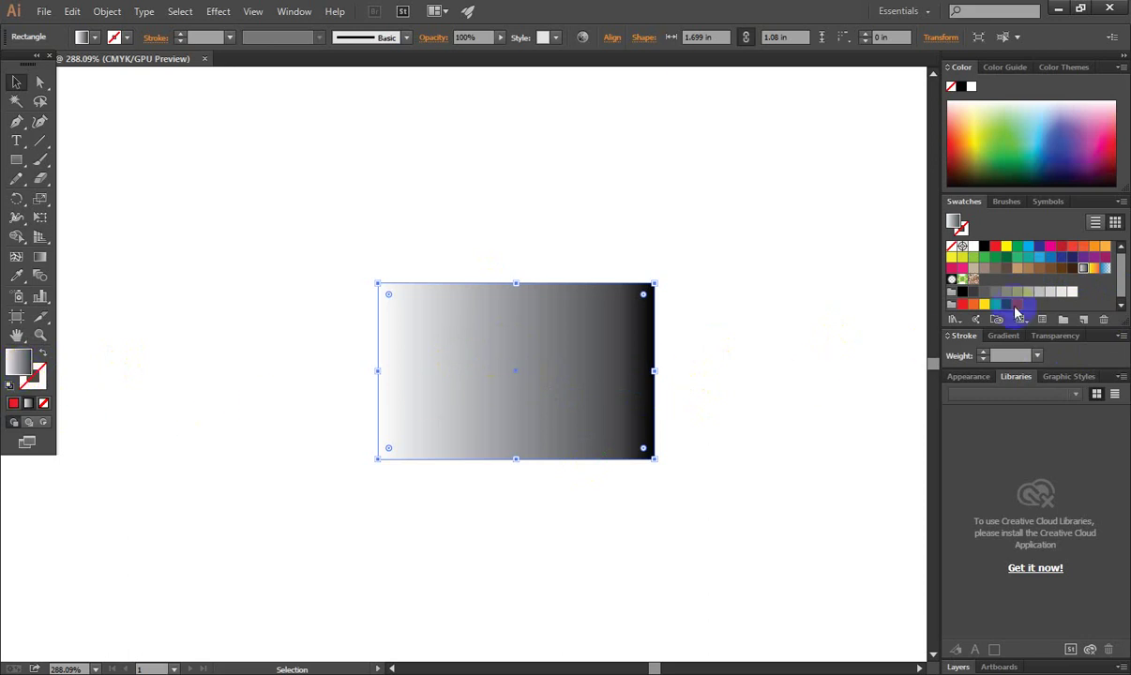
left_click_drag(566, 376, 3, 370)
Fill the rectangle with the yellow-to-red gradient swatch
left_click(533, 381)
left_click(1093, 272)
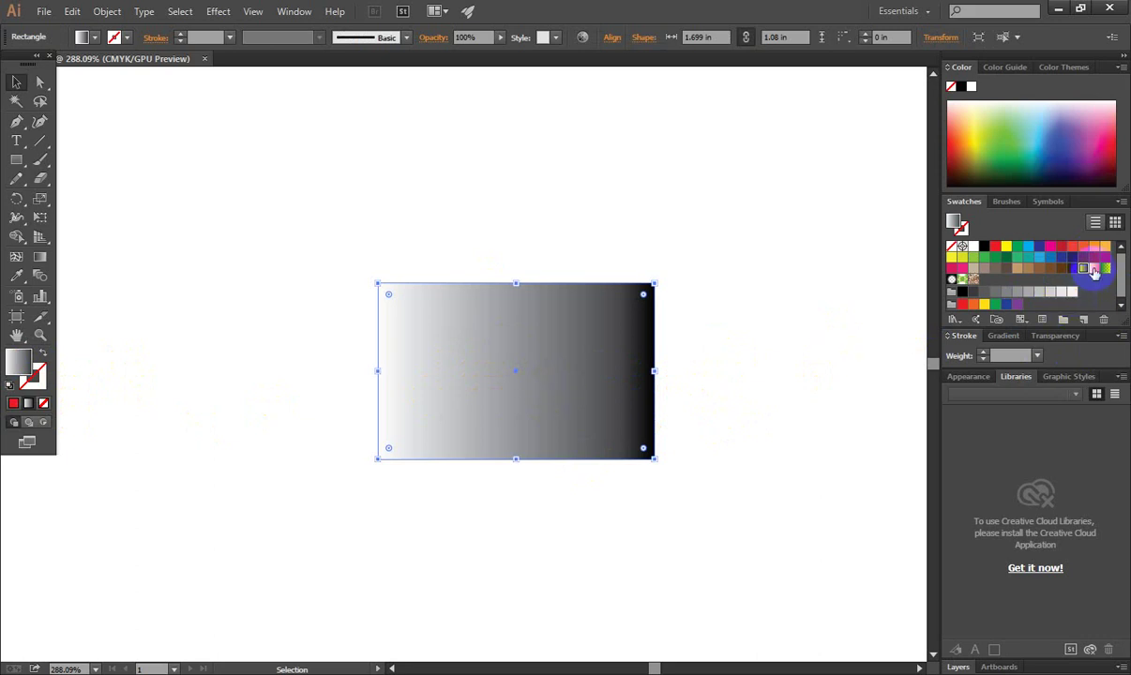
left_click(1094, 270)
left_click(480, 392)
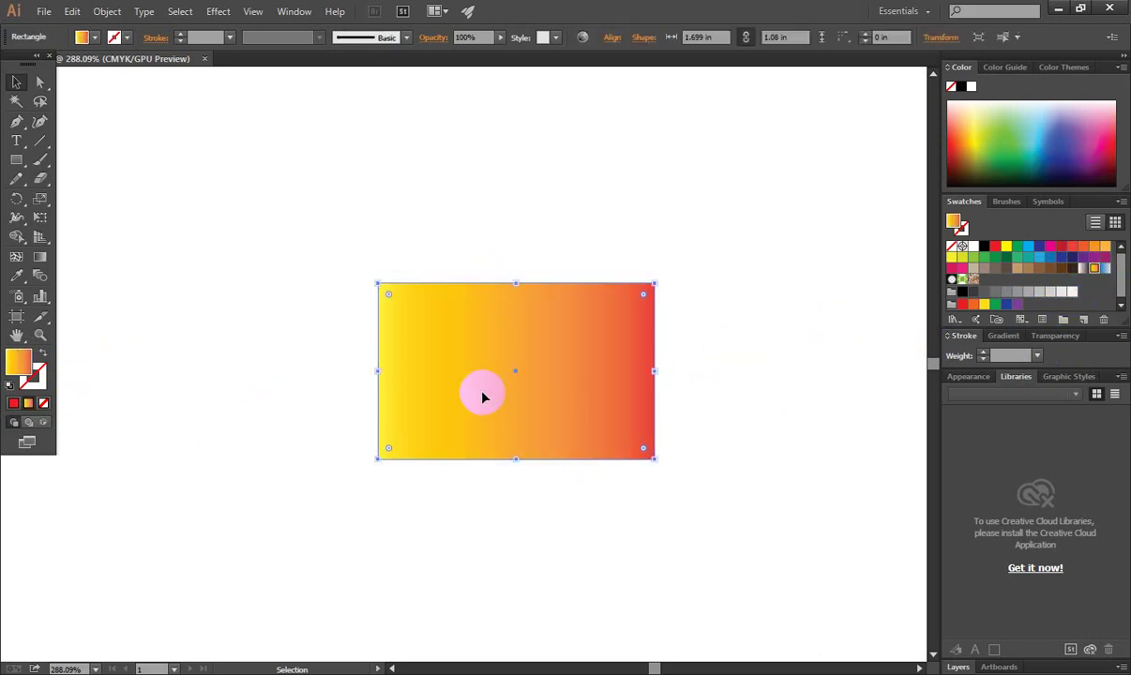
Nudge the rectangle slightly left and change its fill to plain white
left_click(391, 366)
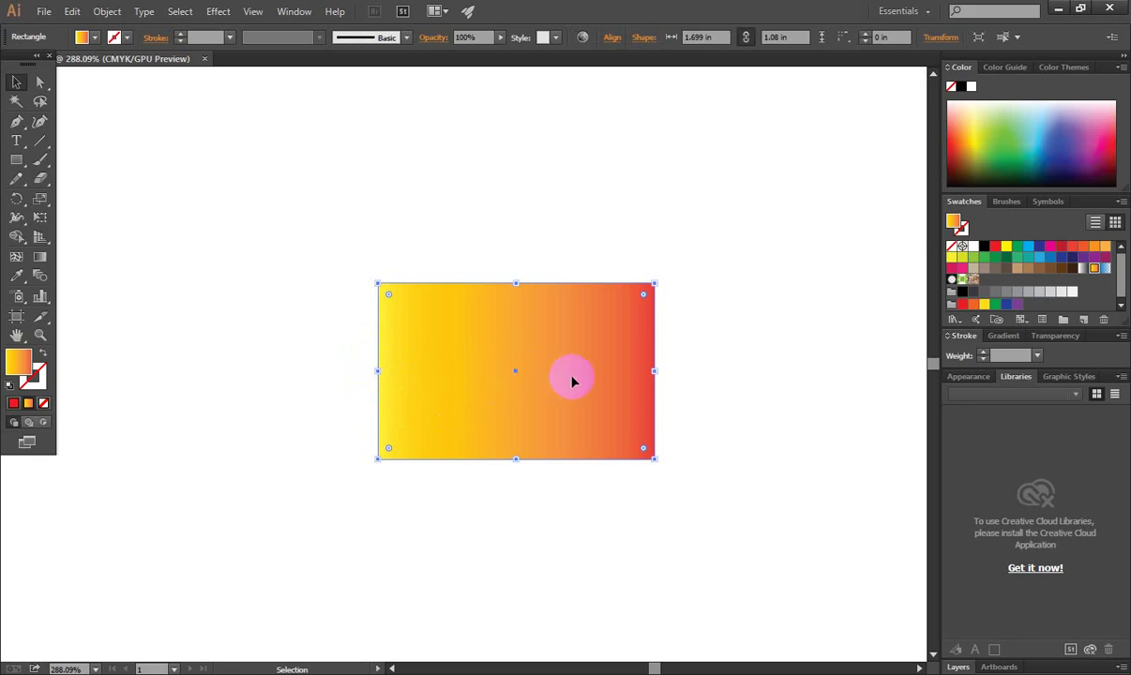
left_click(647, 344)
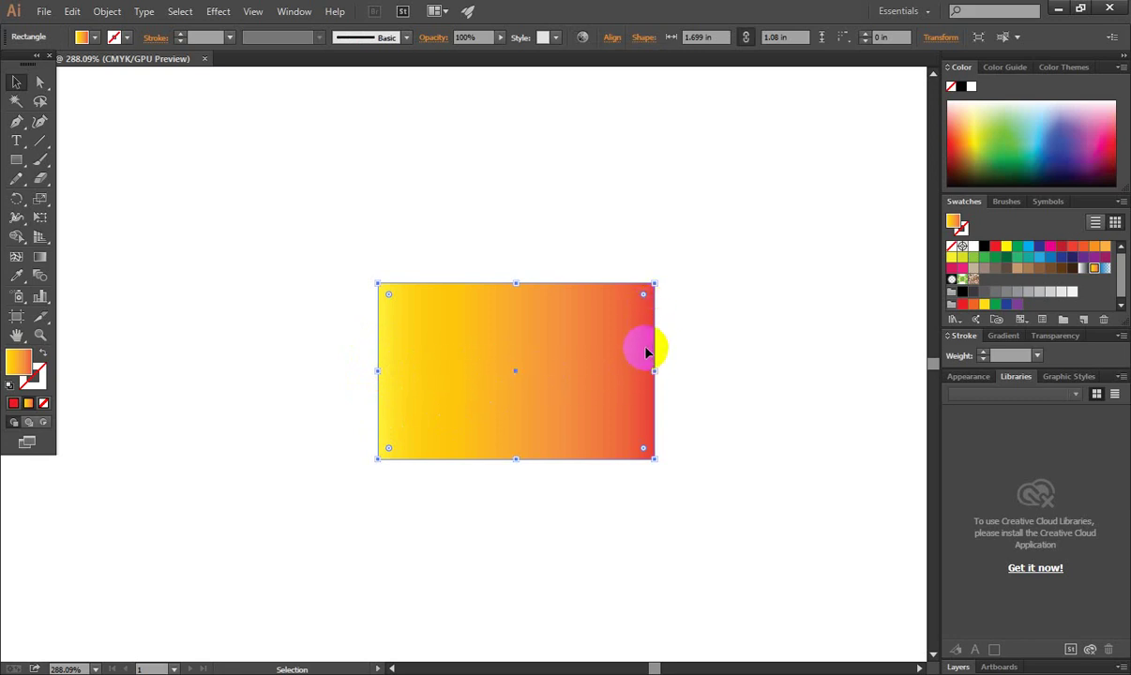
left_click_drag(648, 352, 645, 352)
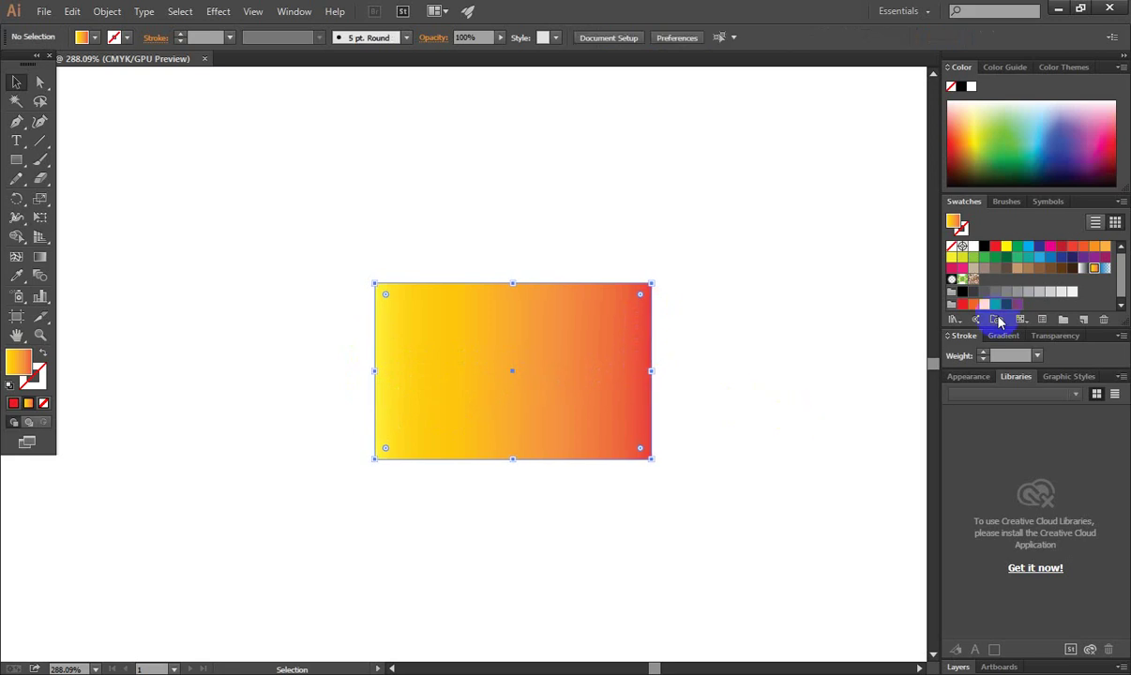
left_click(628, 384)
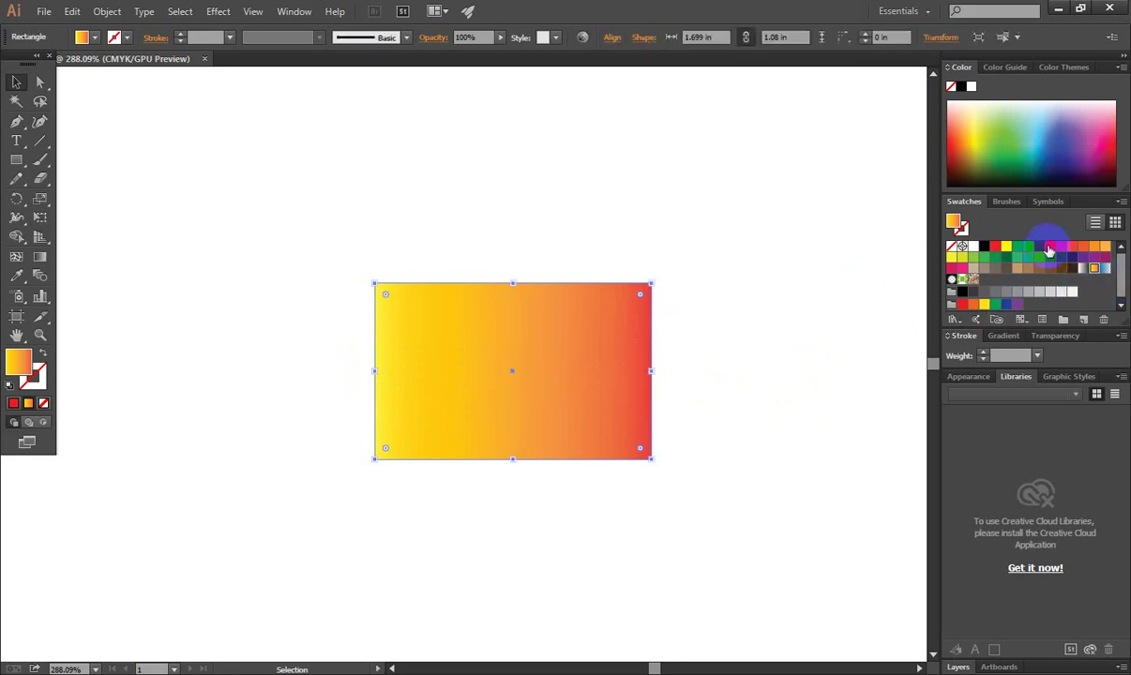
left_click(566, 346)
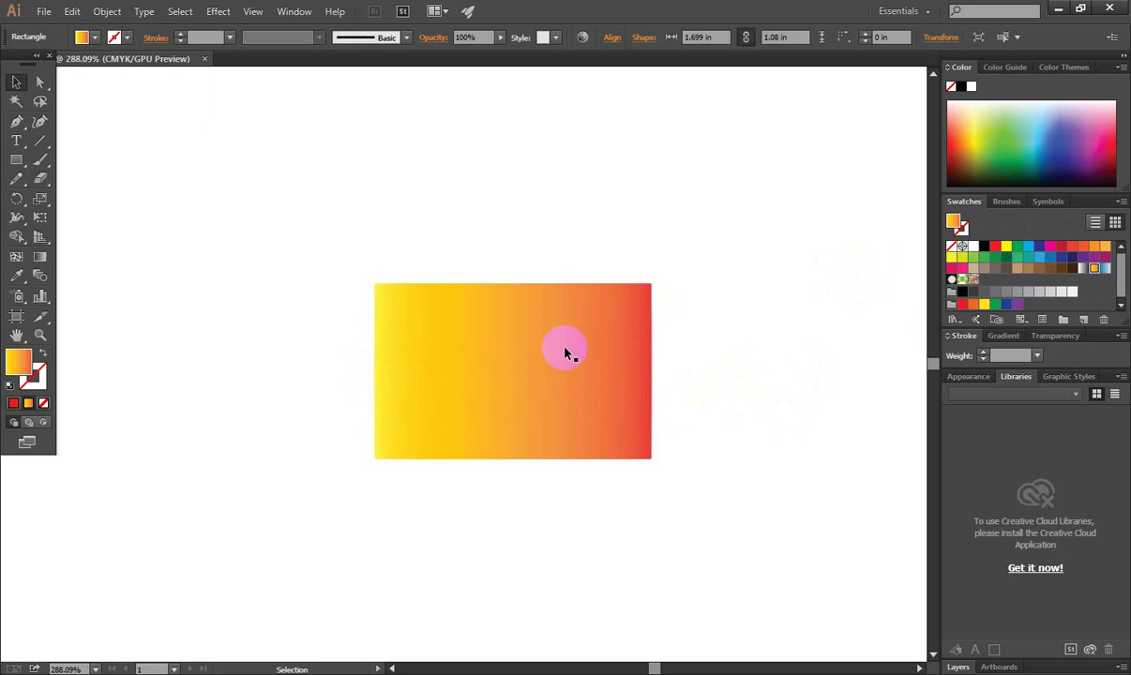
left_click(971, 248)
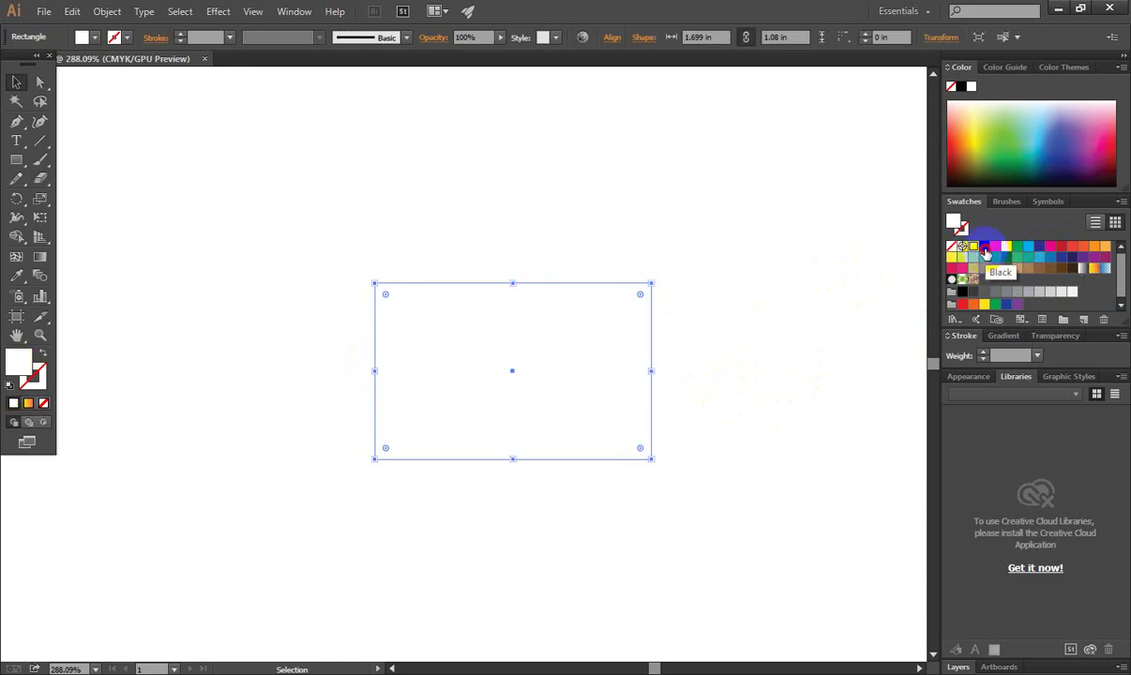
Try black, red, yellow and green fills, then reposition the green rectangle
left_click(983, 247)
left_click(995, 246)
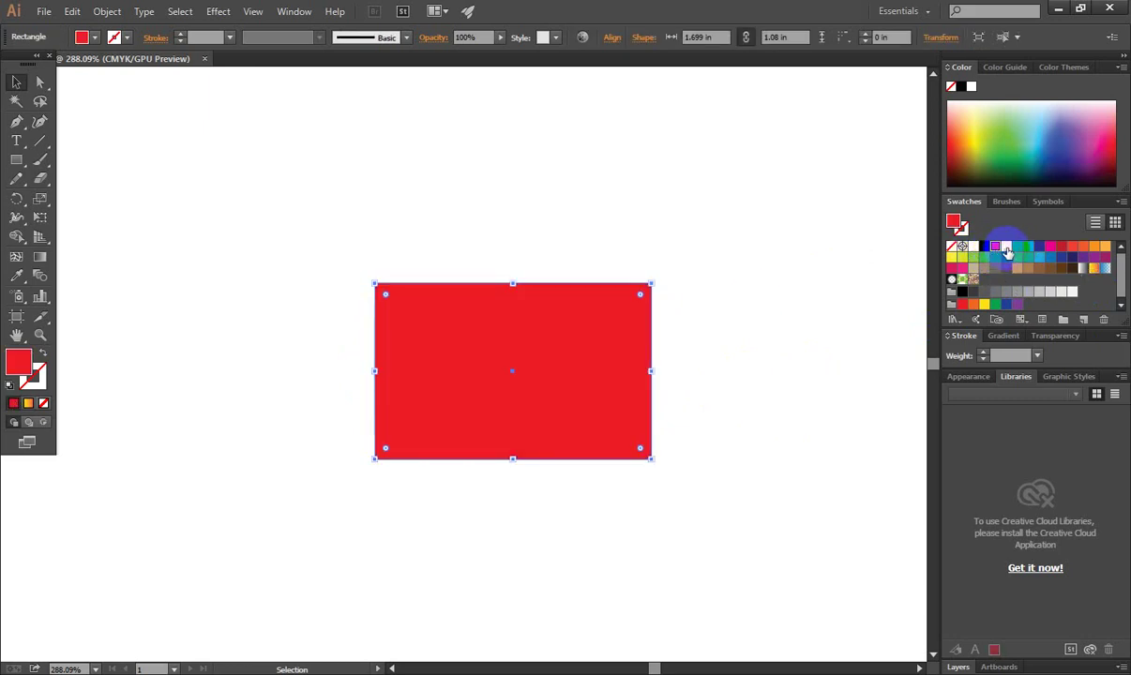
left_click(1006, 246)
left_click(1017, 246)
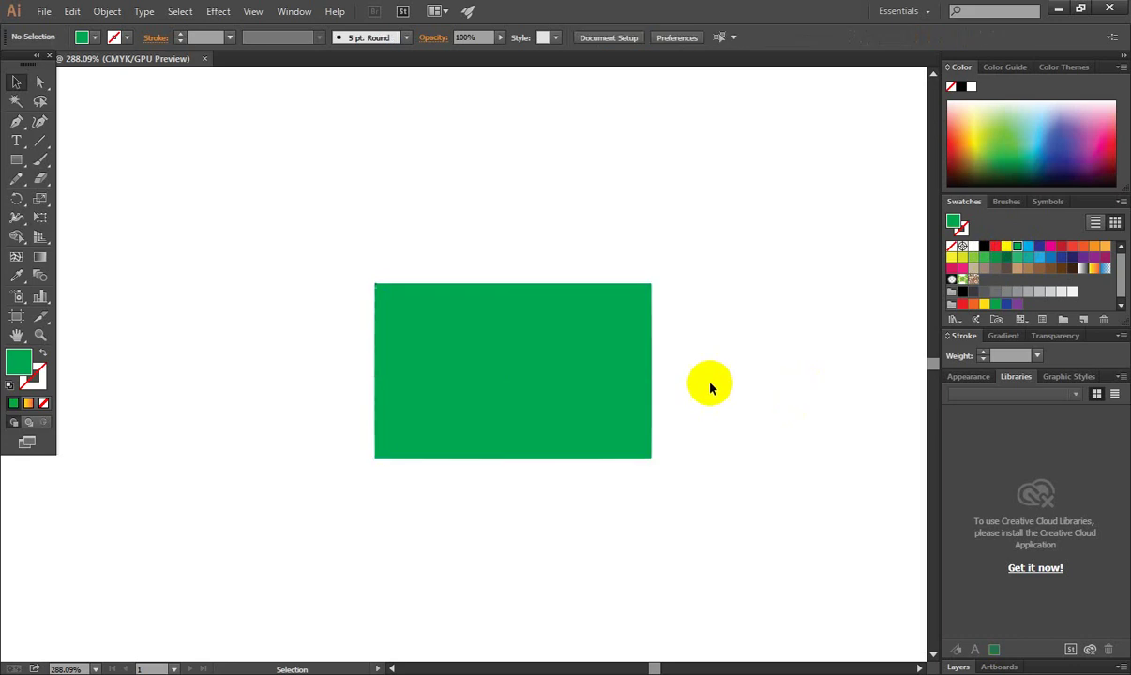
left_click_drag(598, 357, 571, 249)
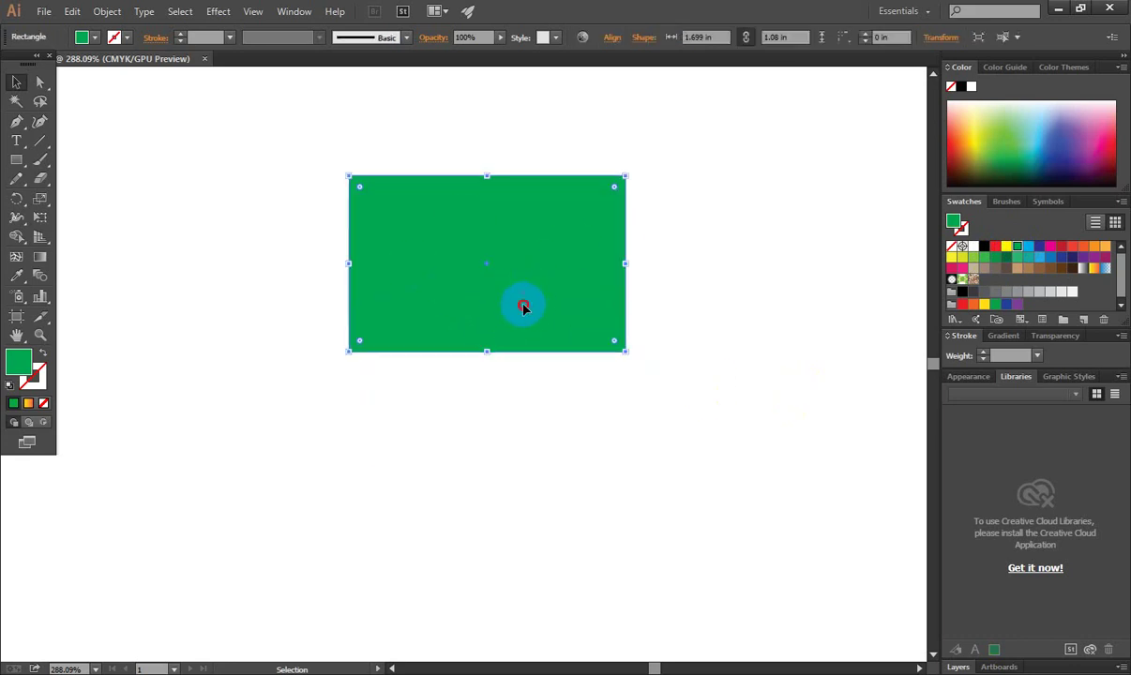
mouse_move(523, 307)
left_mouse_down()
mouse_move(504, 333)
mouse_move(525, 345)
left_mouse_up()
left_click(545, 342)
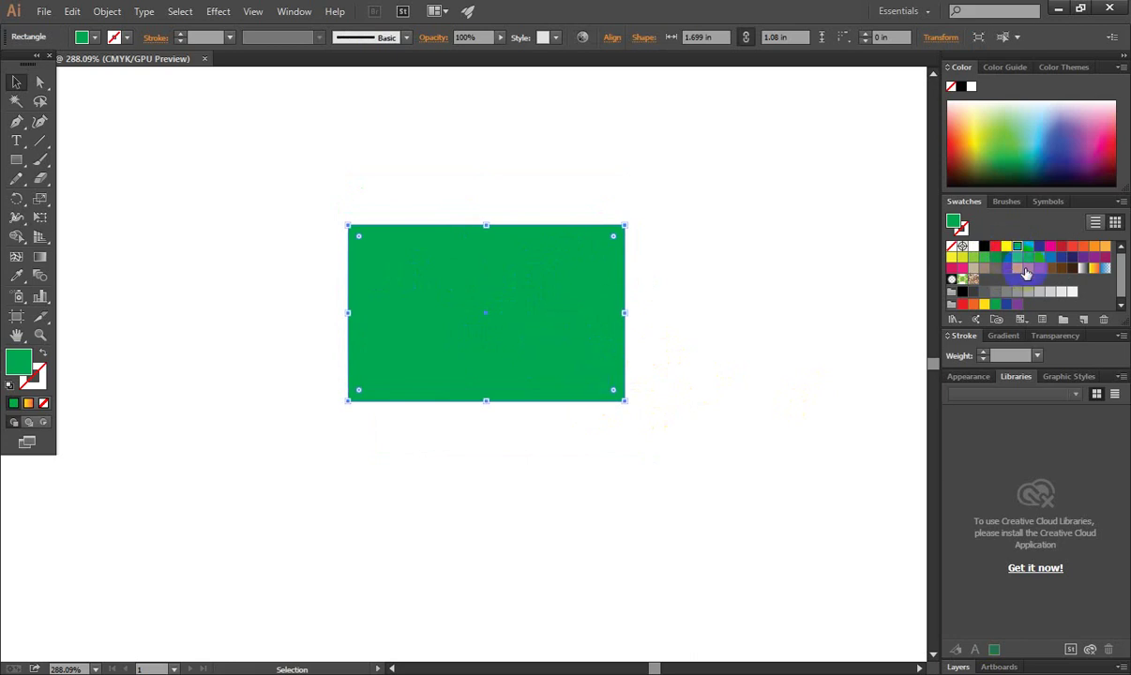
Cycle the fill through black, red, yellow, cyan and the white-to-black gradient
left_click(996, 247)
left_click(998, 249)
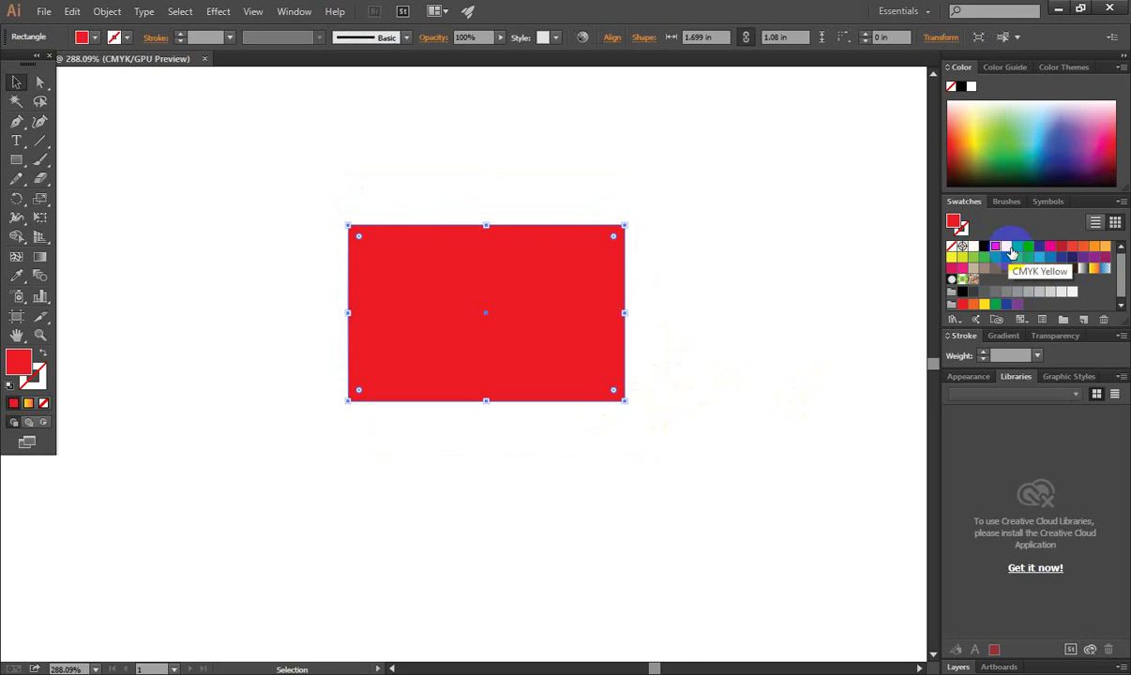
left_click(1008, 248)
left_click(1031, 250)
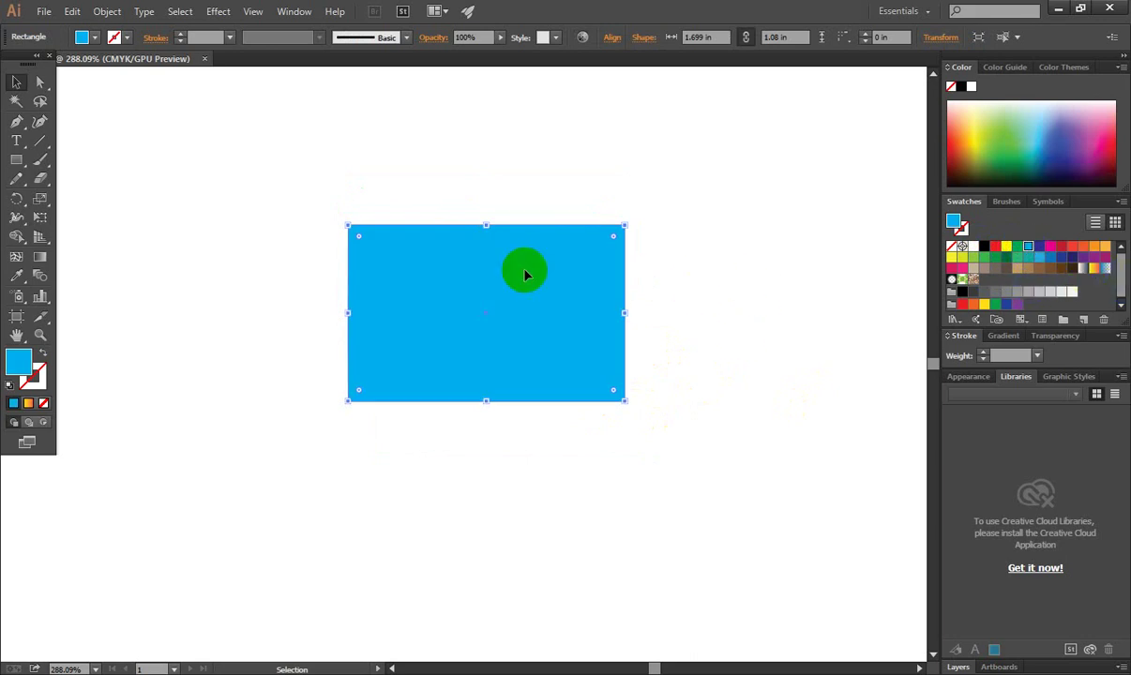
left_click(1083, 268)
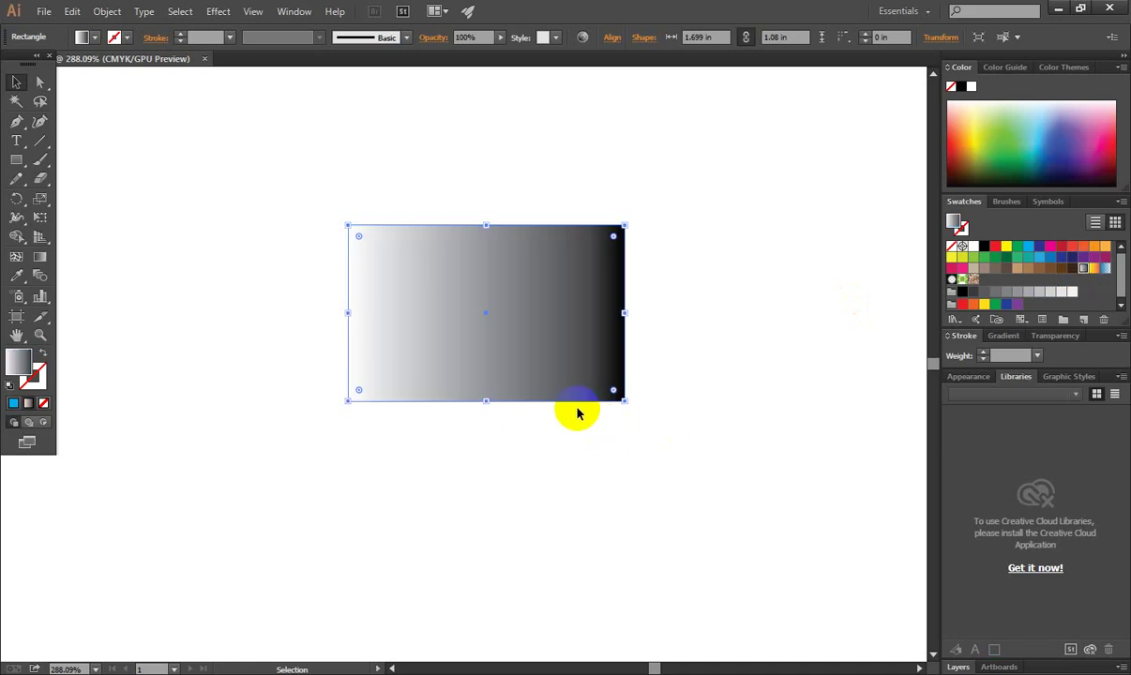
Apply the blue-to-white gradient fill and move the rectangle slightly lower
left_click_drag(573, 398, 593, 428)
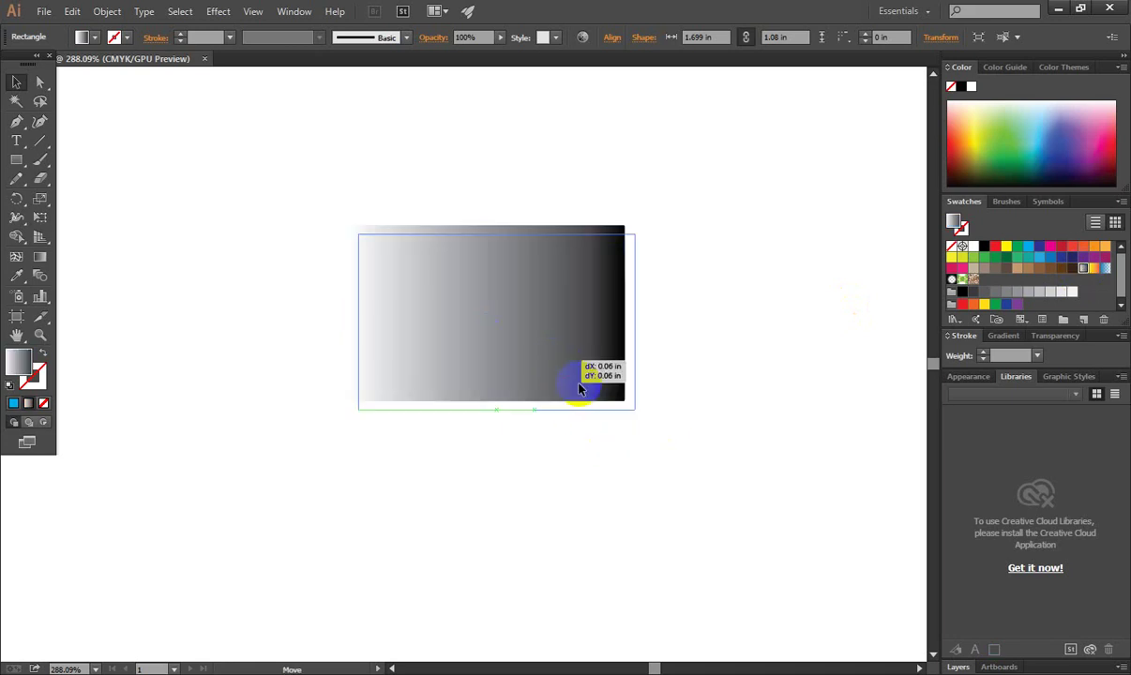
left_click(1094, 269)
left_click(1104, 270)
left_click(836, 387)
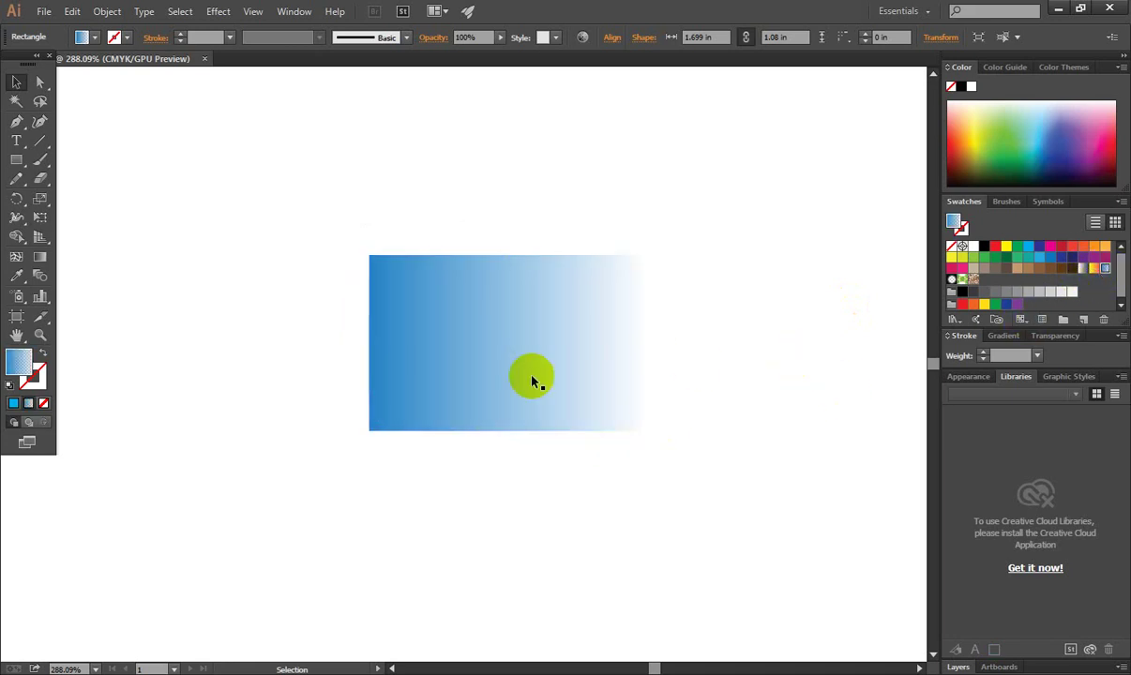
left_click(459, 345)
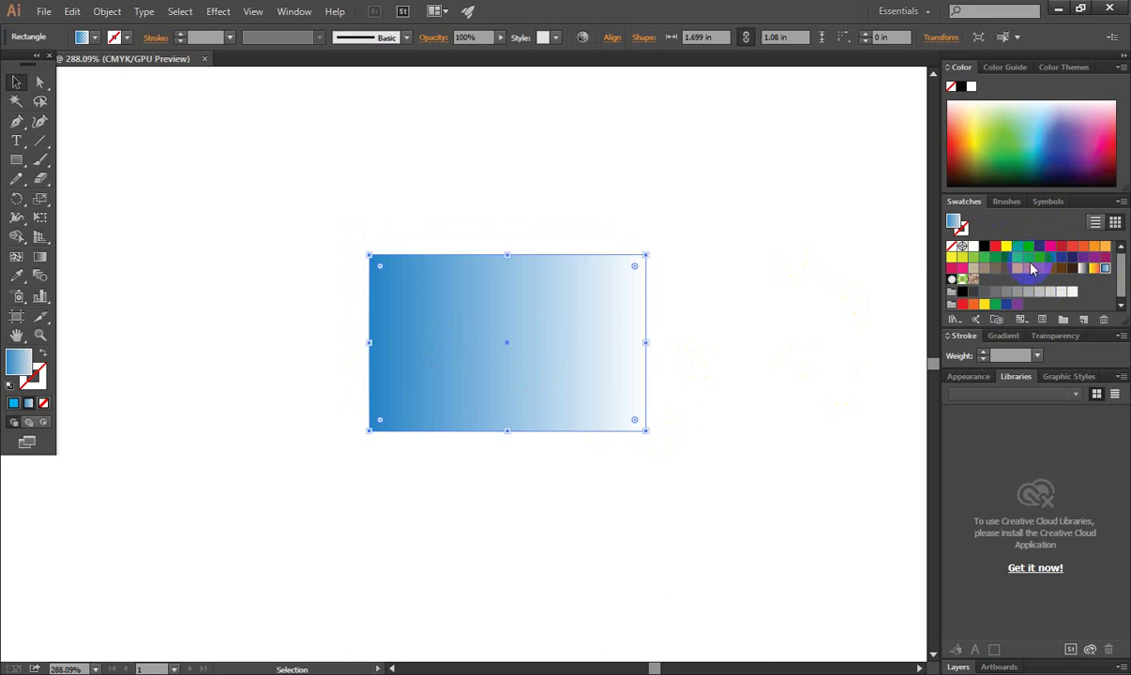
mouse_move(508, 341)
left_mouse_down()
mouse_move(505, 321)
mouse_move(530, 356)
left_mouse_up()
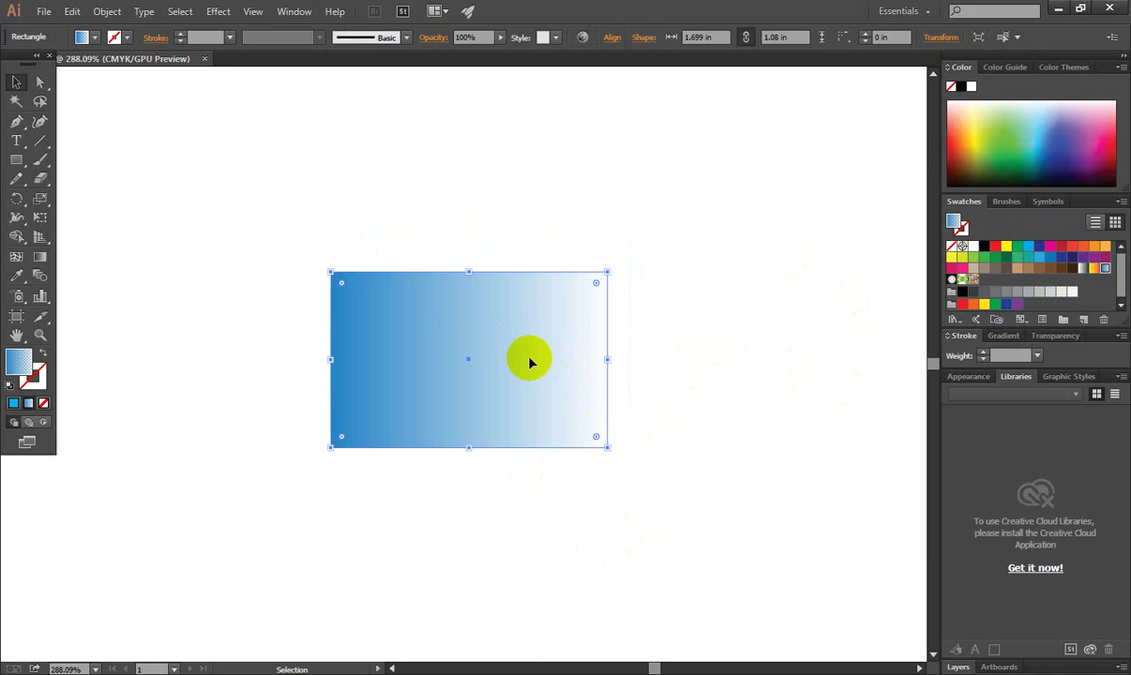
Delete the gradient rectangle and draw a new black-filled rectangle near the centre
key("Delete")
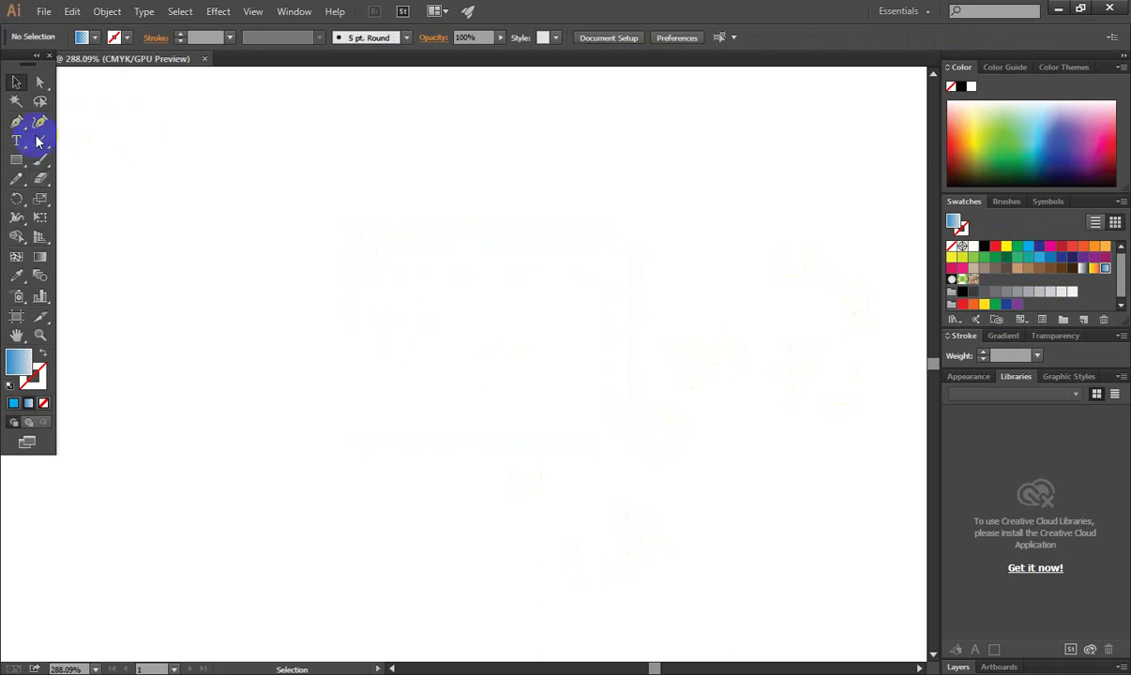
left_click(14, 165)
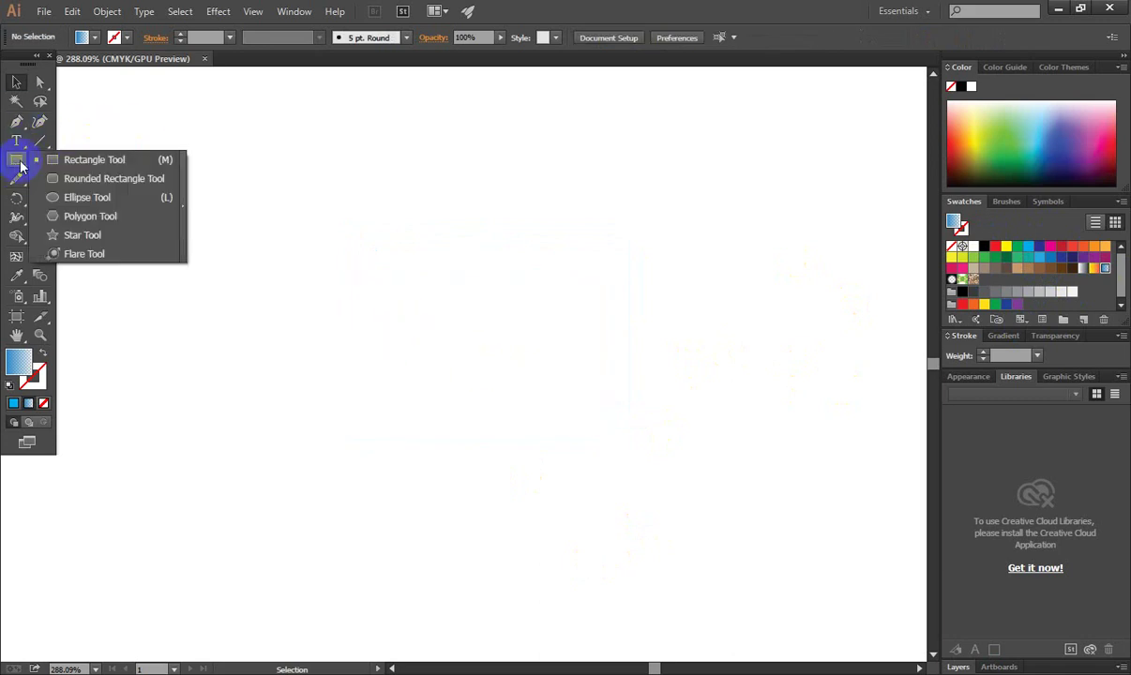
left_click(98, 174)
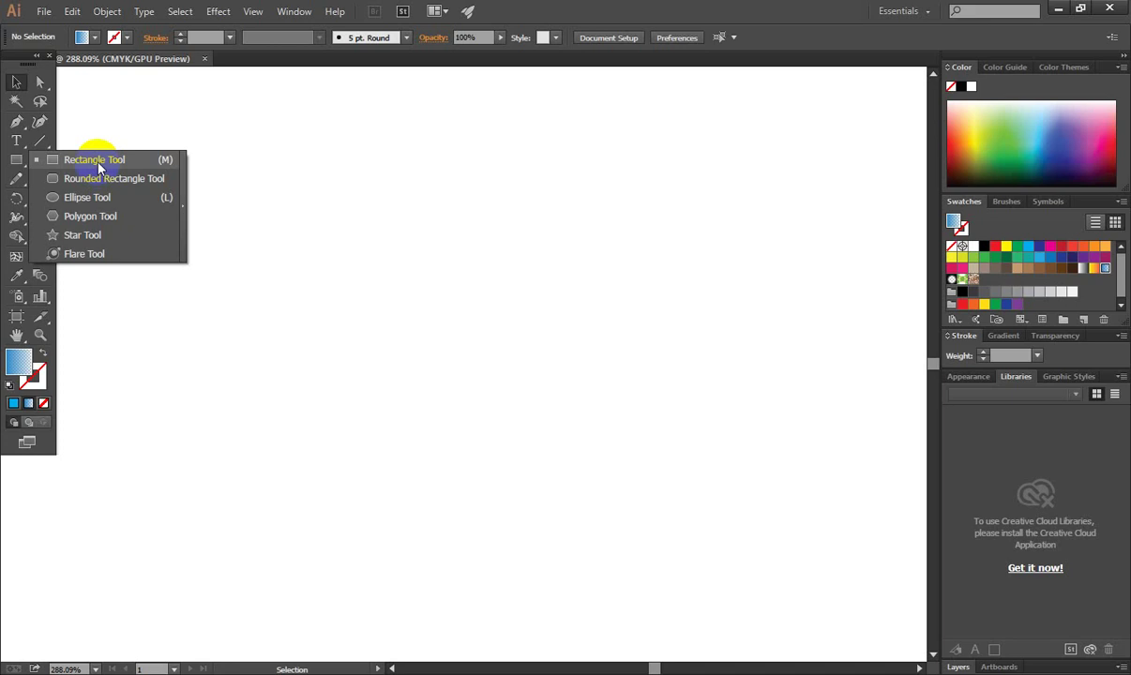
left_click(98, 166)
left_click_drag(315, 202, 684, 397)
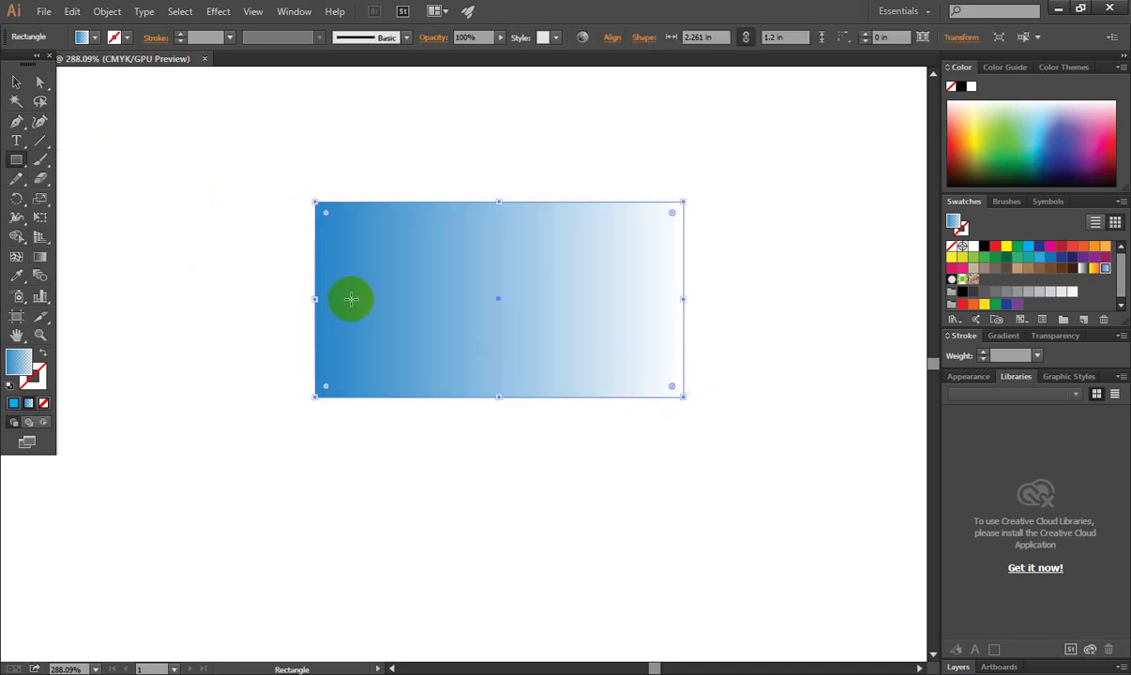
left_click_drag(963, 278, 712, 306)
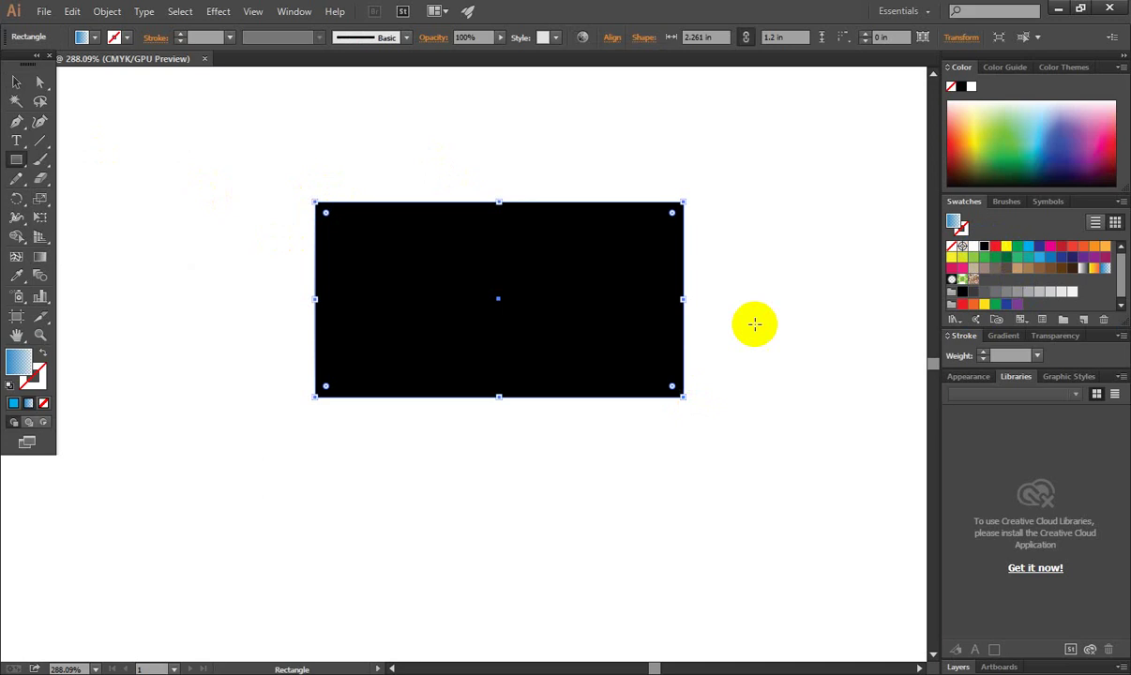
Select and delete the black rectangle, leaving the canvas empty
left_click(16, 82)
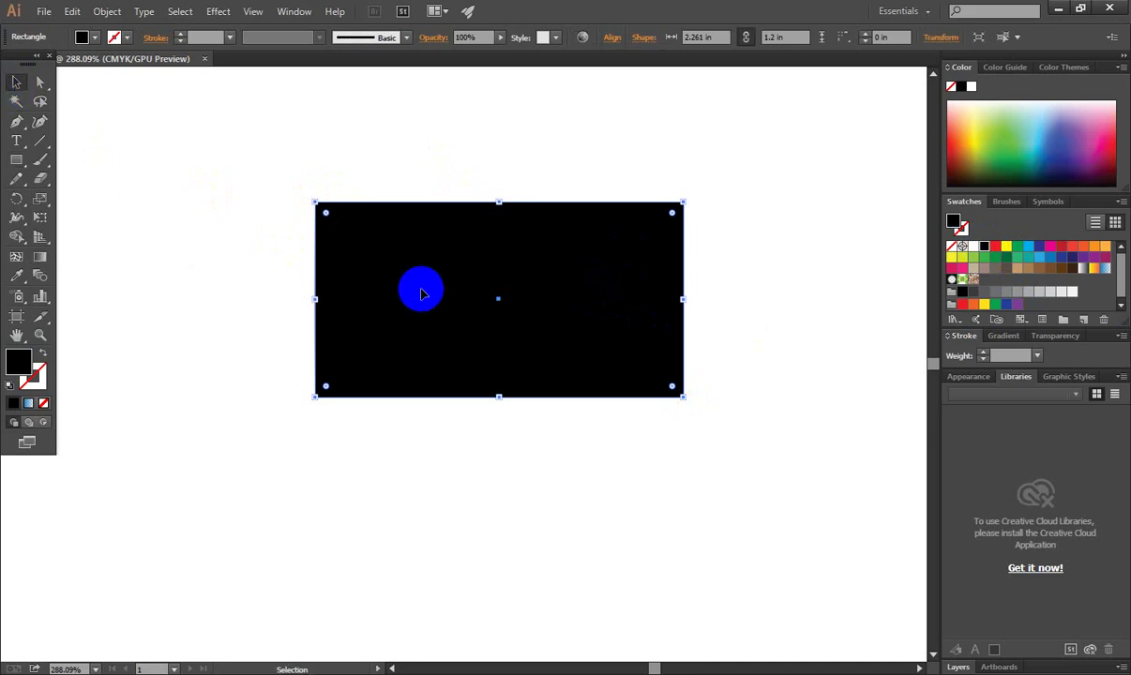
key("Delete")
left_click(13, 166)
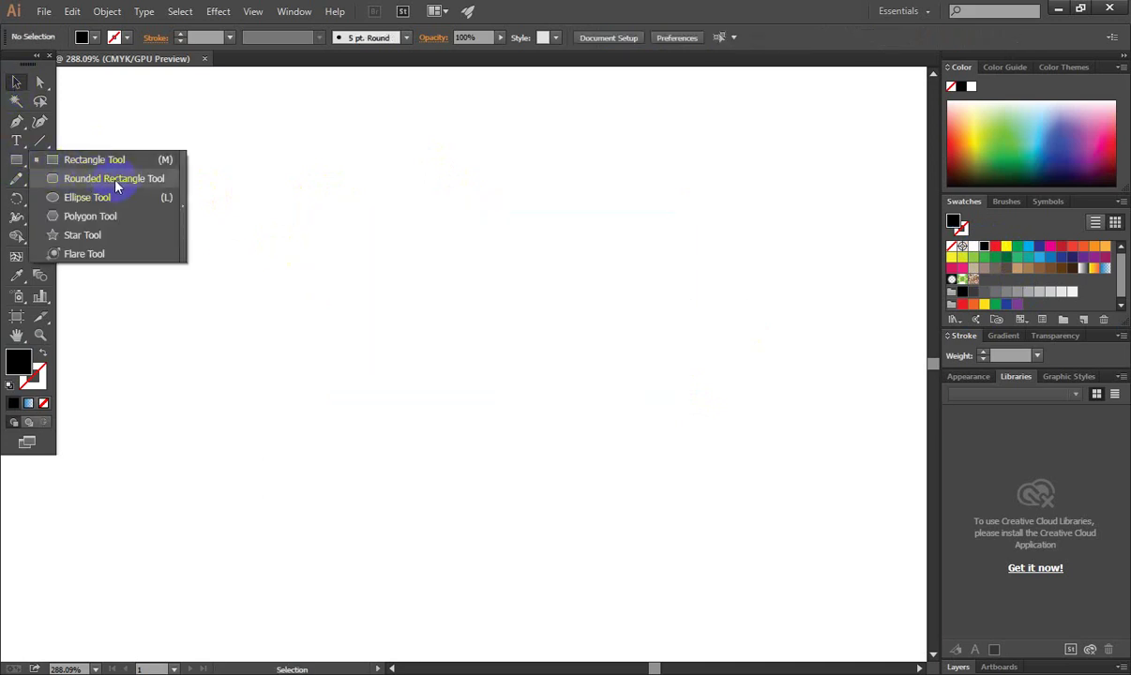
Draw a black rounded rectangle across the canvas centre
left_click(117, 185)
mouse_move(334, 224)
left_mouse_down()
mouse_move(684, 407)
mouse_move(713, 409)
left_mouse_up()
left_click(16, 81)
left_click(459, 321)
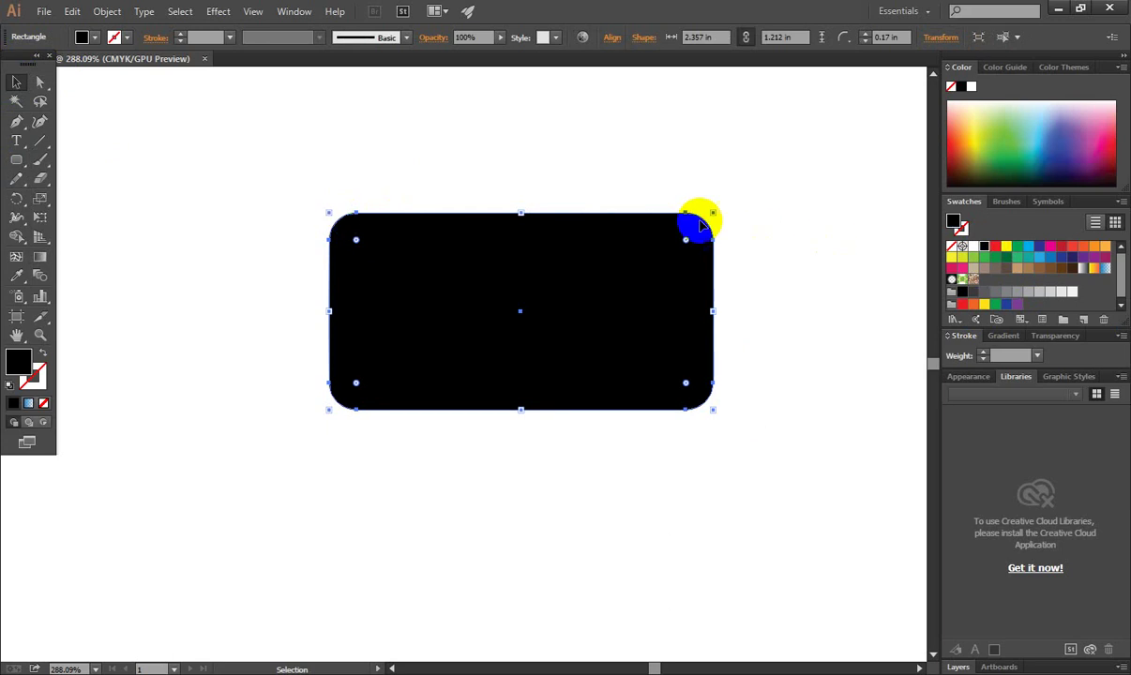
Narrow the rounded rectangle to about 1.345 × 1.212 in and move it right and down
left_click(16, 159)
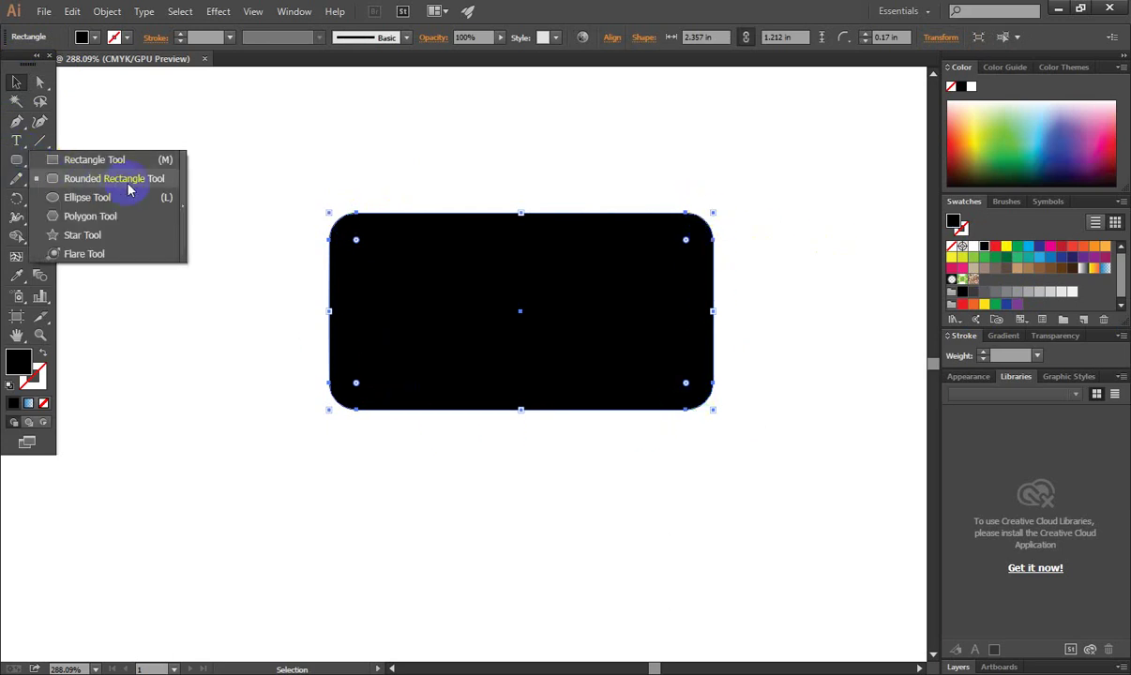
left_click(416, 183)
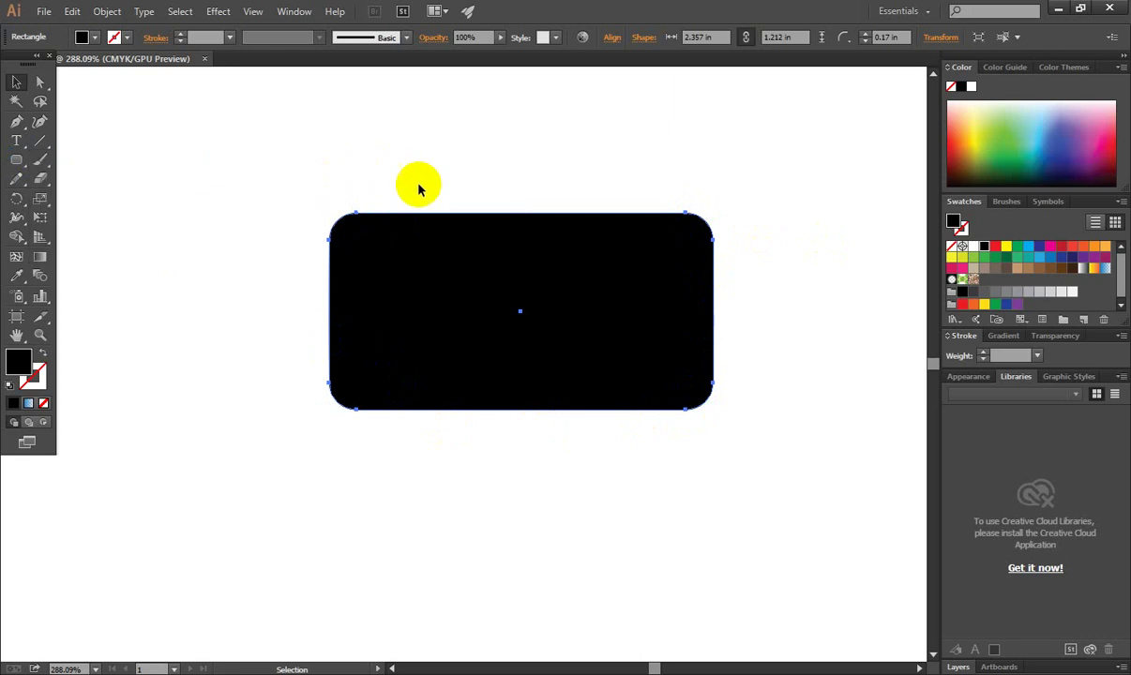
left_click(622, 298)
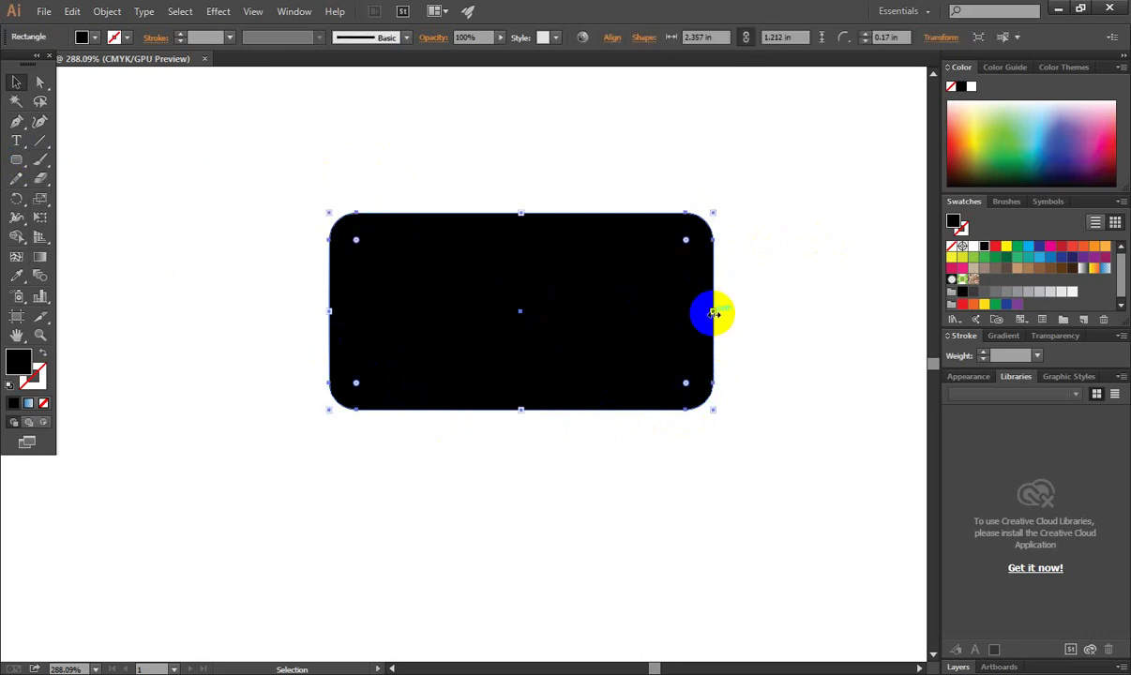
left_click_drag(713, 311, 548, 311)
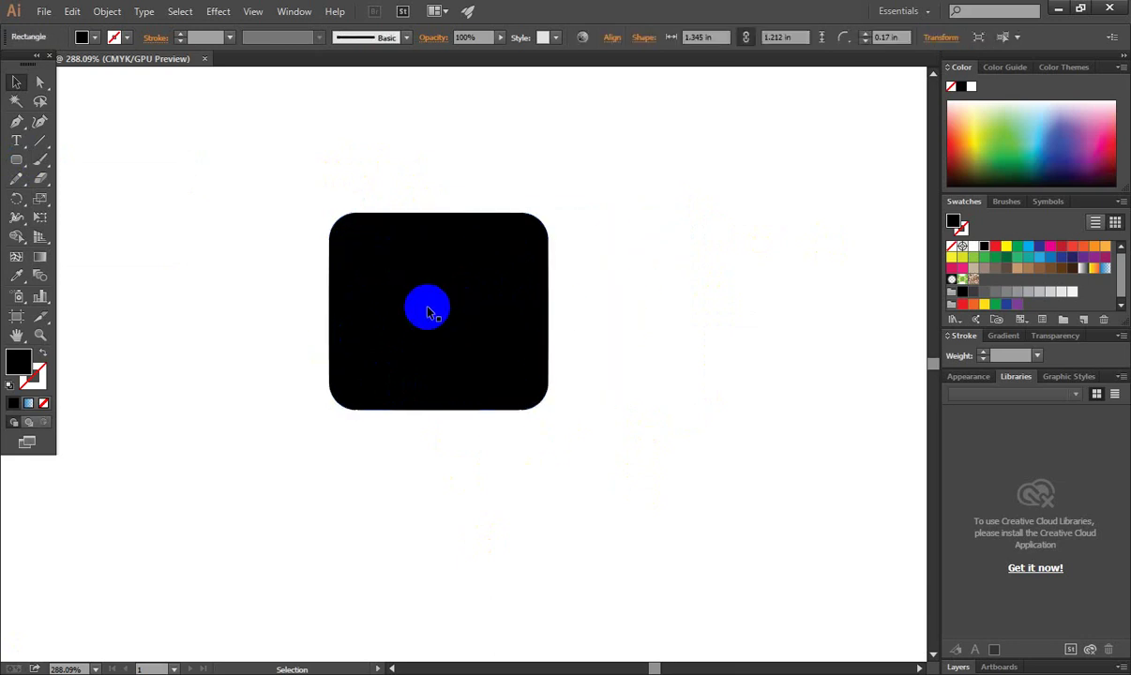
mouse_move(417, 281)
left_mouse_down()
mouse_move(540, 315)
mouse_move(657, 375)
left_mouse_up()
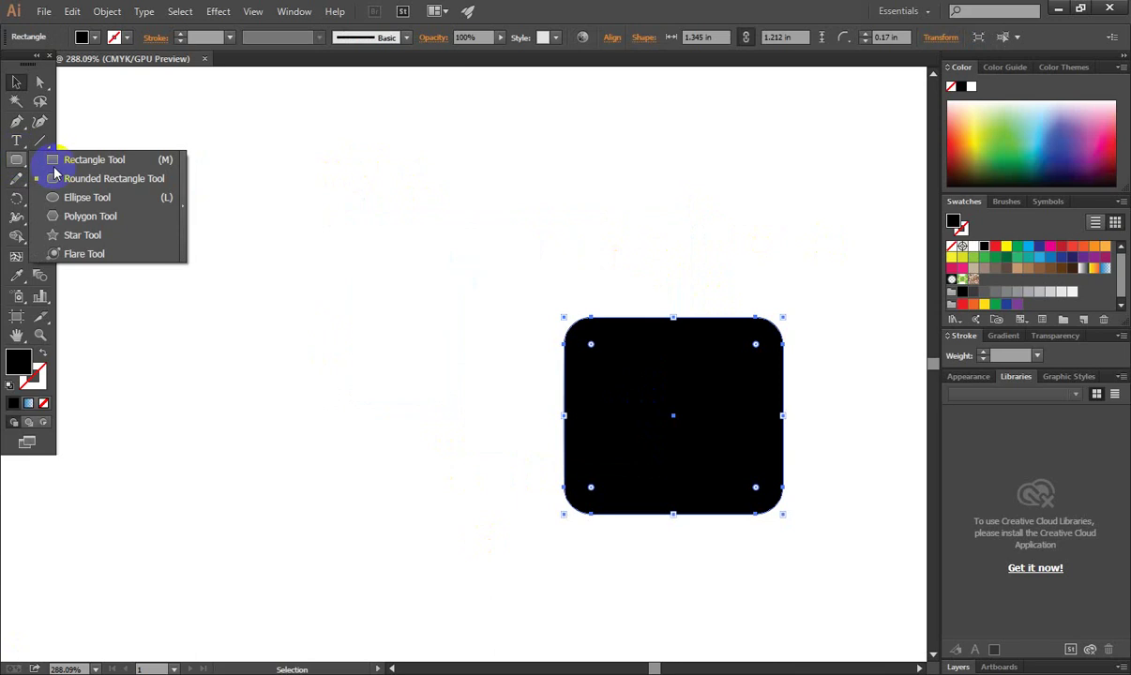
Move the rounded rectangle right, draw a small square, round it into a circle, then delete it
left_click_drag(21, 161, 62, 167)
left_click_drag(211, 171, 312, 278)
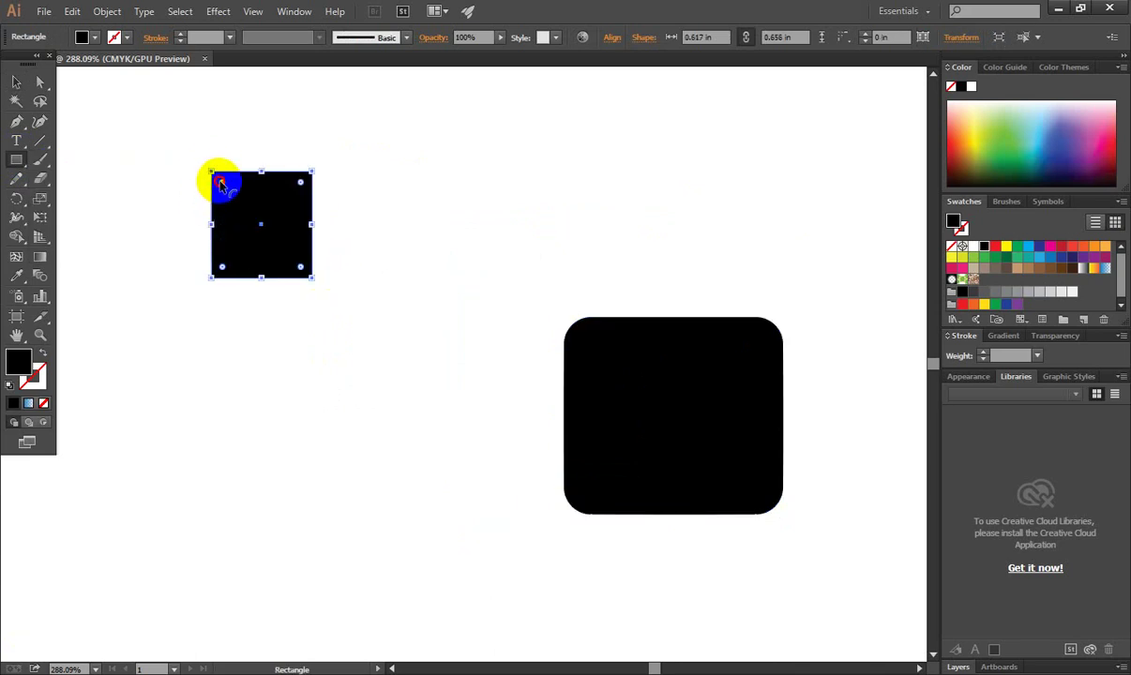
left_click_drag(222, 184, 253, 240)
left_click(15, 85)
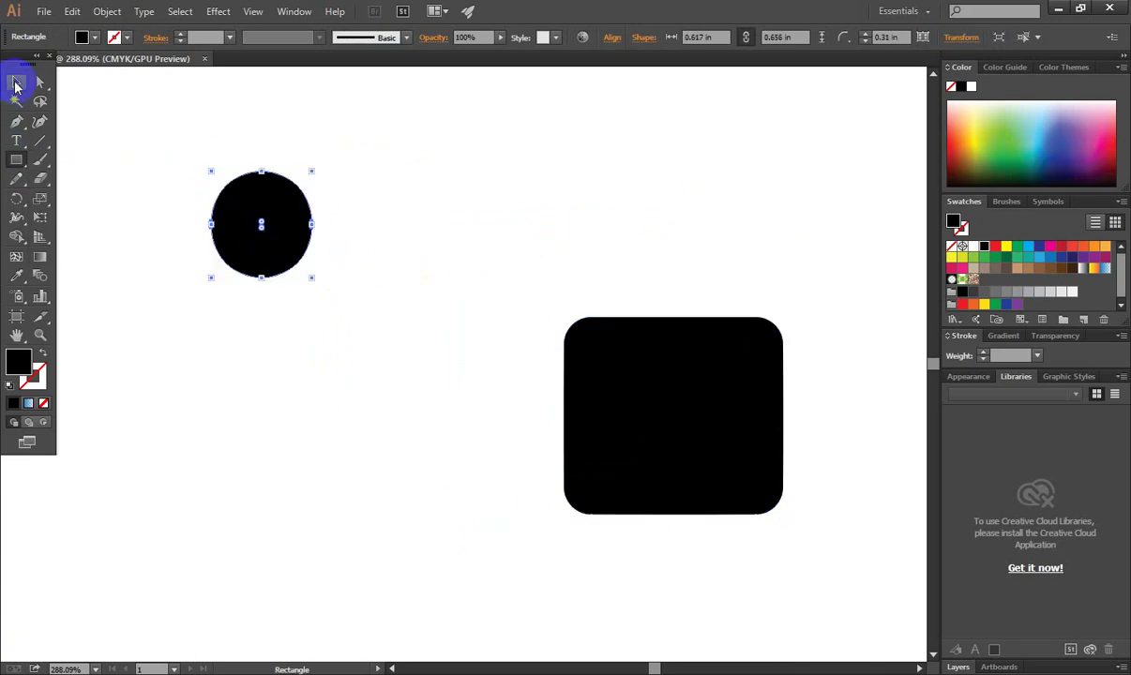
left_click(266, 340)
left_click(266, 253)
key("Delete")
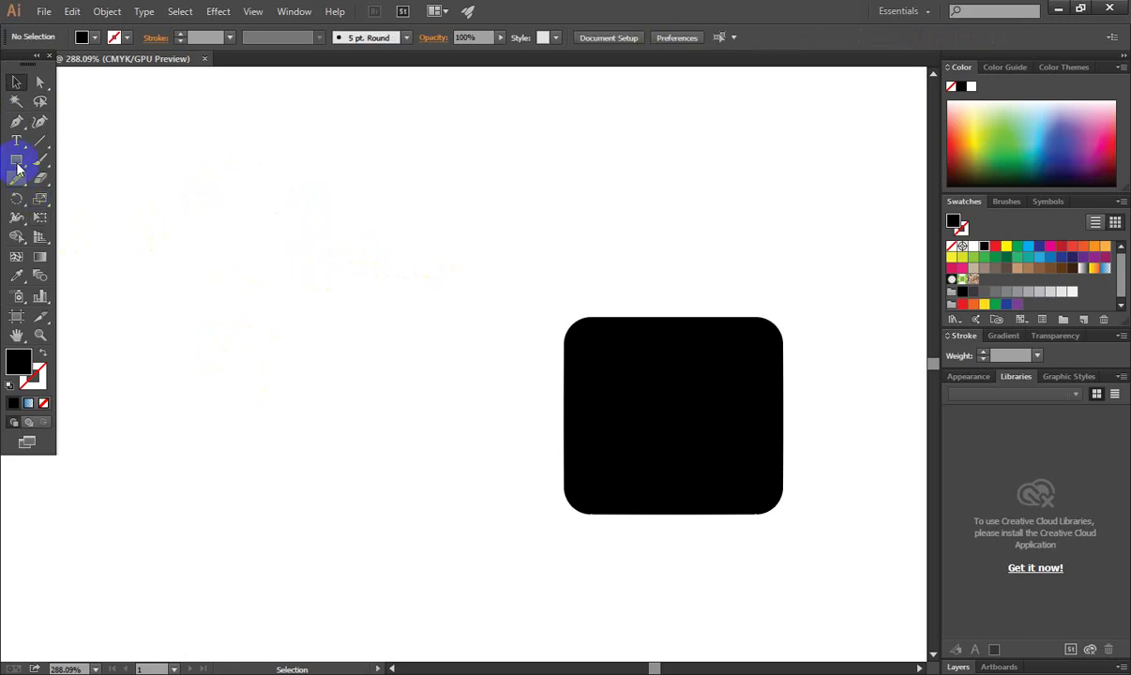
Draw a small rounded square at the upper left, nudge it down-left, then delete it
left_click_drag(17, 167, 76, 176)
left_click_drag(309, 202, 410, 311)
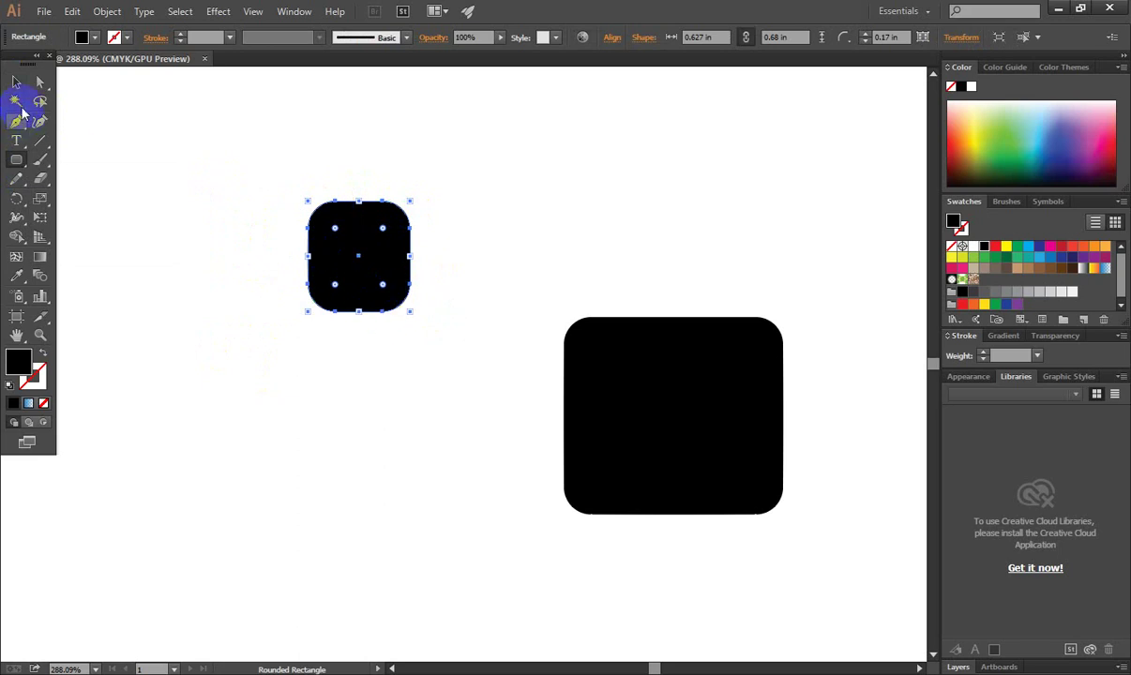
left_click(15, 84)
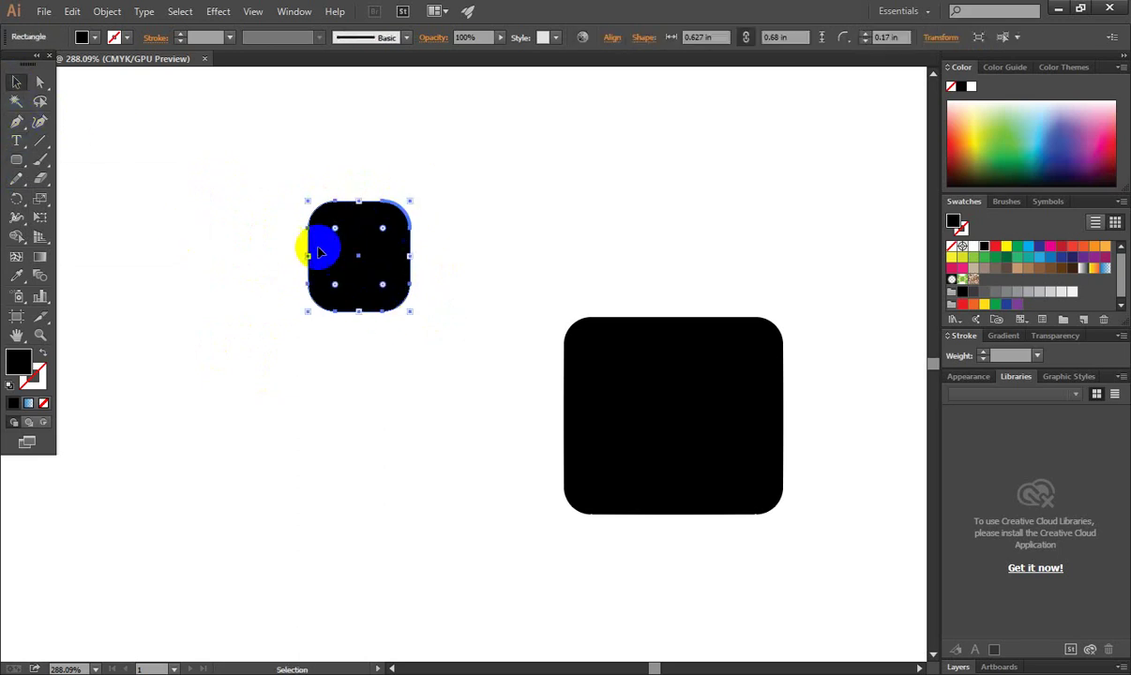
left_click_drag(366, 240, 396, 293)
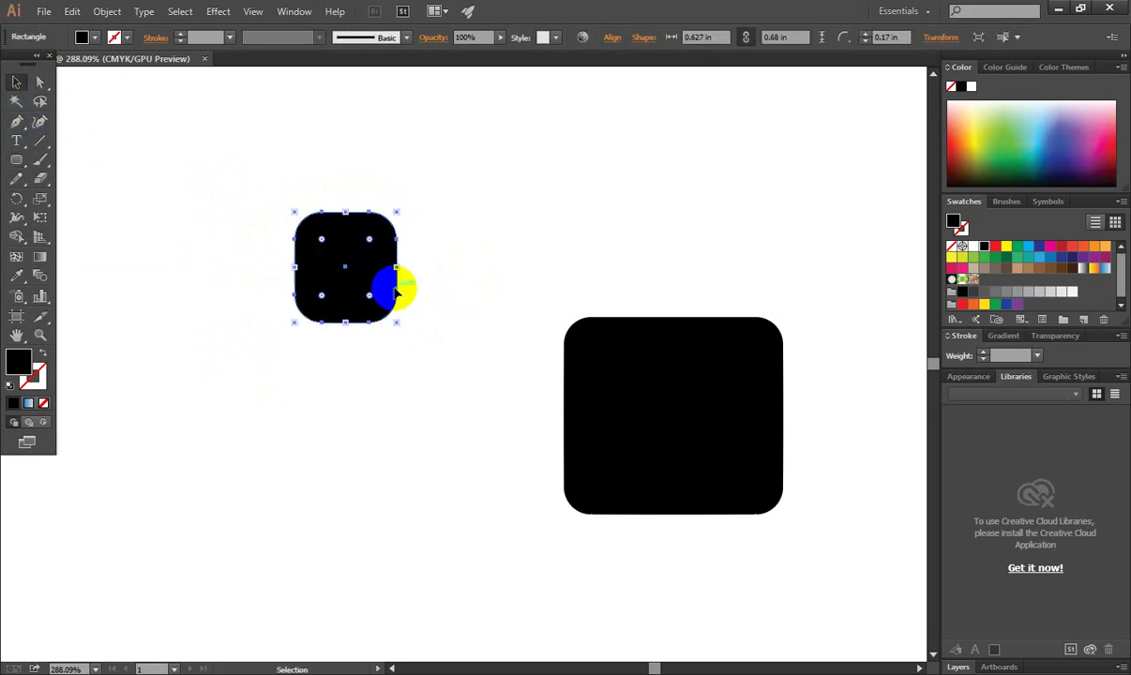
key("Delete")
Draw a black plain rectangle at the upper left of the artboard
left_click(17, 152)
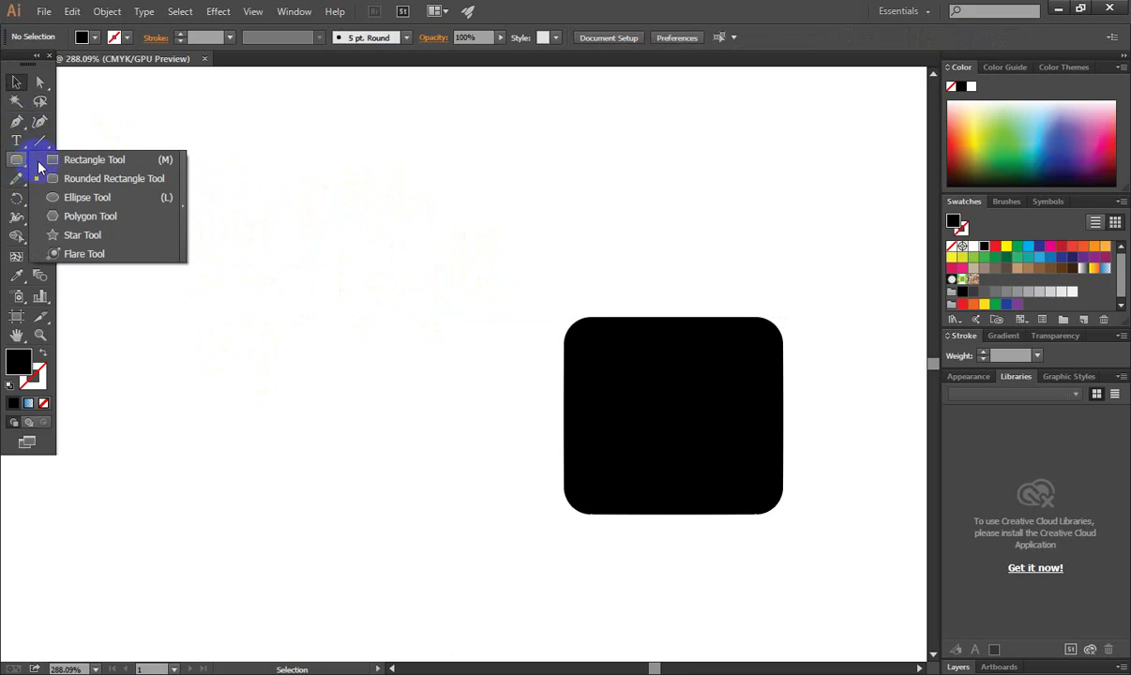
mouse_move(15, 167)
left_mouse_down()
mouse_move(72, 159)
mouse_move(79, 186)
mouse_move(91, 178)
left_mouse_up()
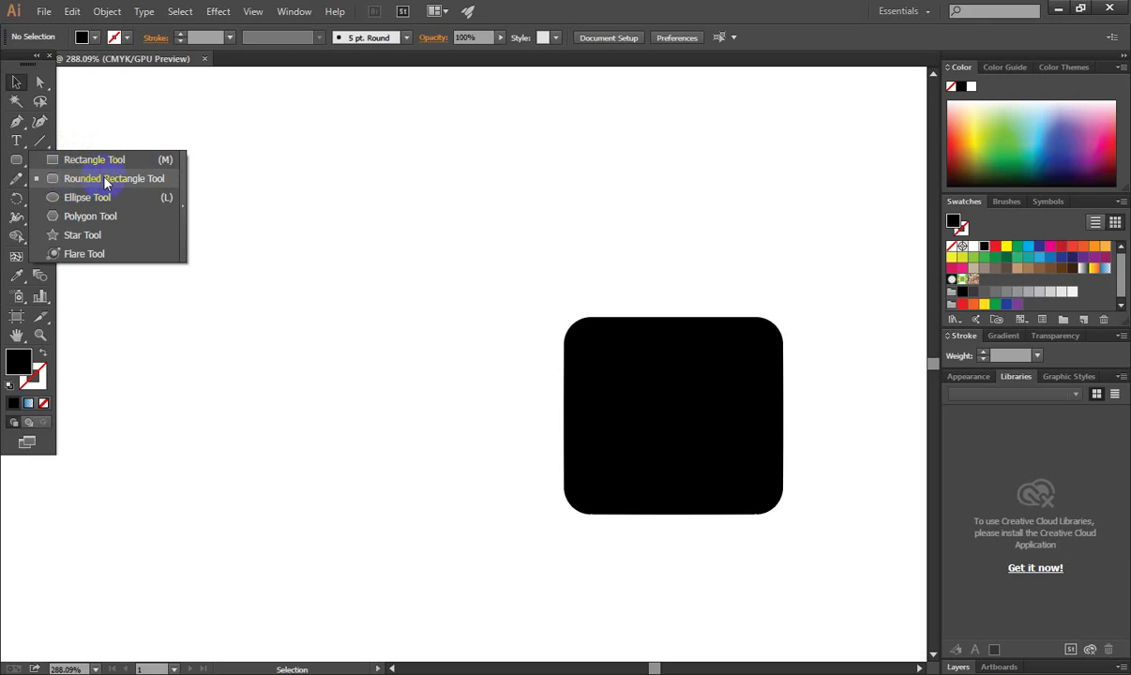
mouse_move(97, 179)
left_mouse_down()
mouse_move(105, 159)
mouse_move(104, 182)
left_mouse_up()
left_click_drag(83, 182, 89, 159)
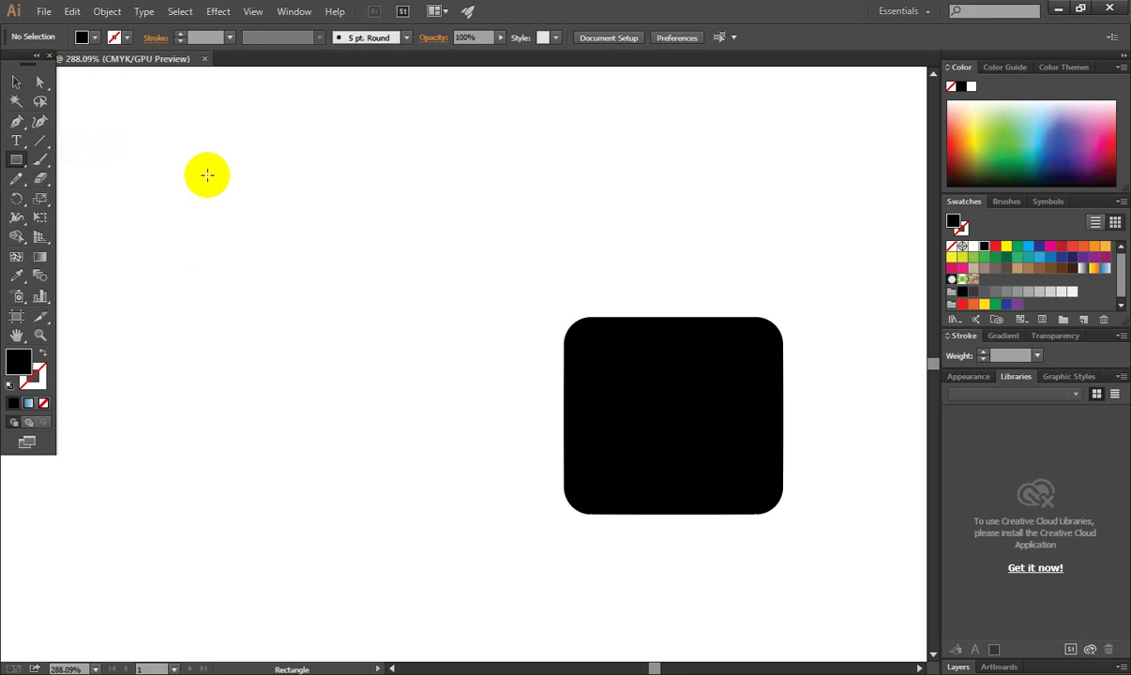
left_click_drag(190, 138, 338, 222)
Draw a second rectangle to its right, set its corner radius to 0, shorten it and shift it left
left_click_drag(16, 160, 88, 186)
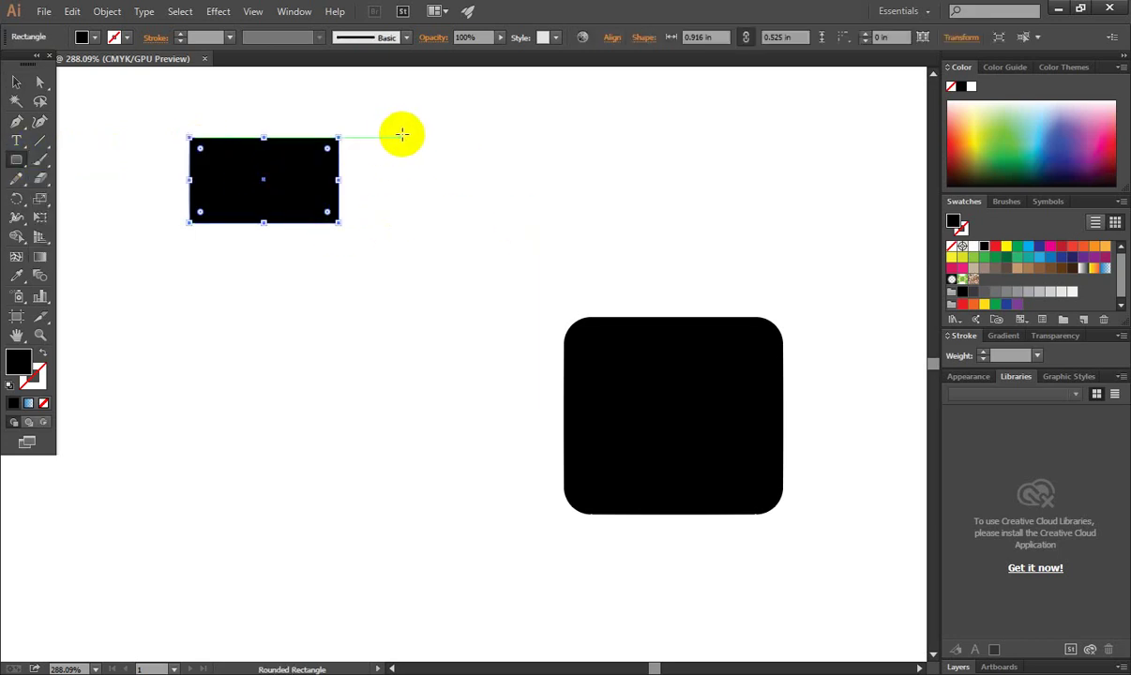
mouse_move(404, 138)
left_mouse_down()
mouse_move(592, 260)
mouse_move(583, 260)
left_mouse_up()
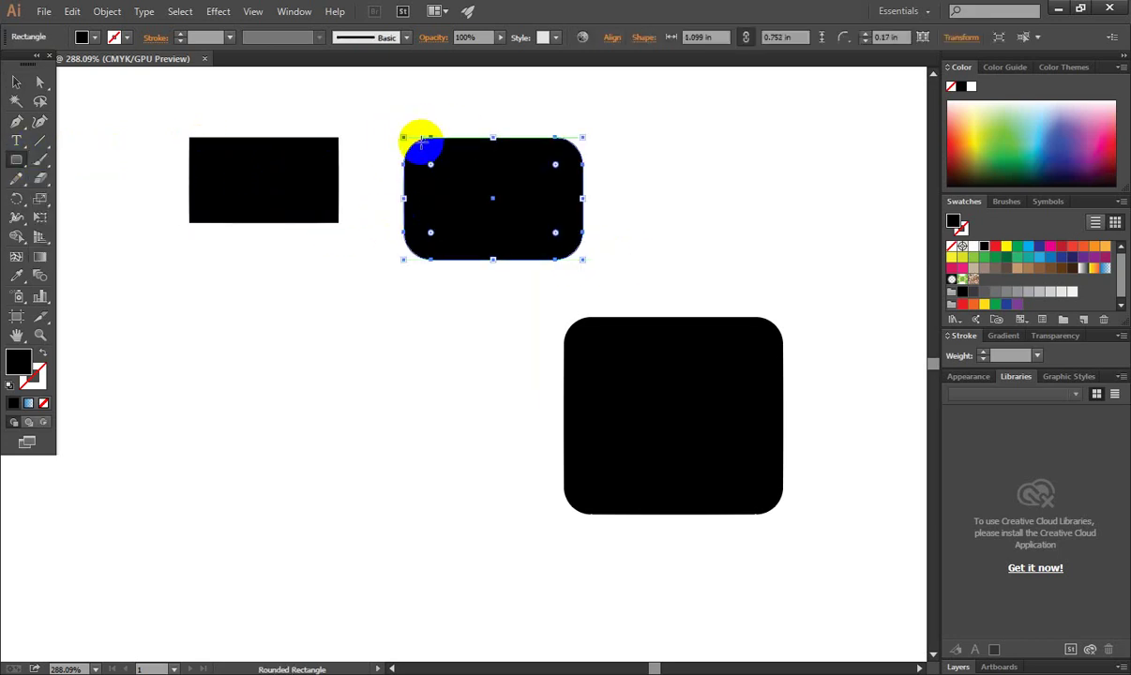
left_click(430, 169)
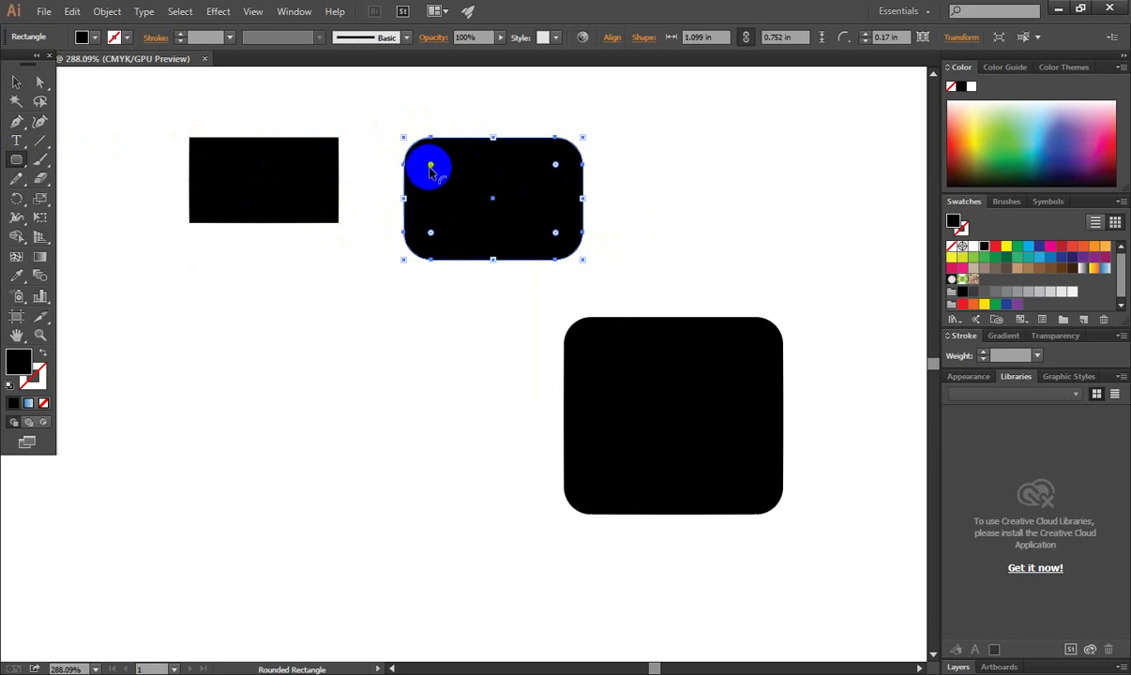
left_click_drag(431, 168, 366, 113)
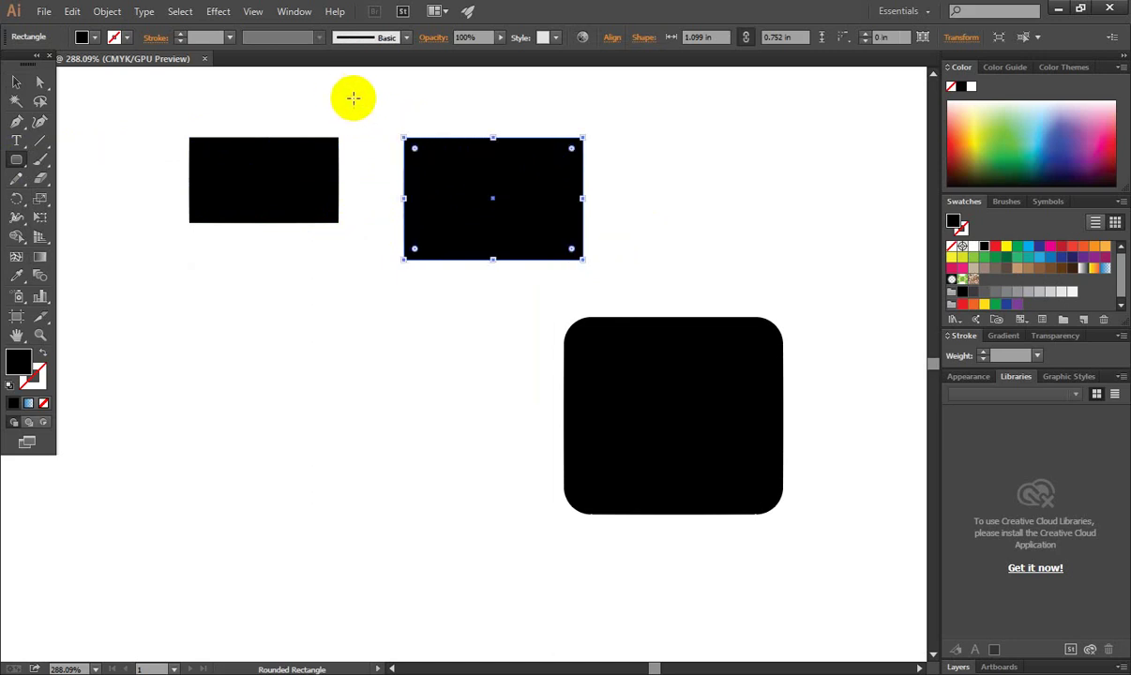
left_click(16, 82)
left_click(464, 239)
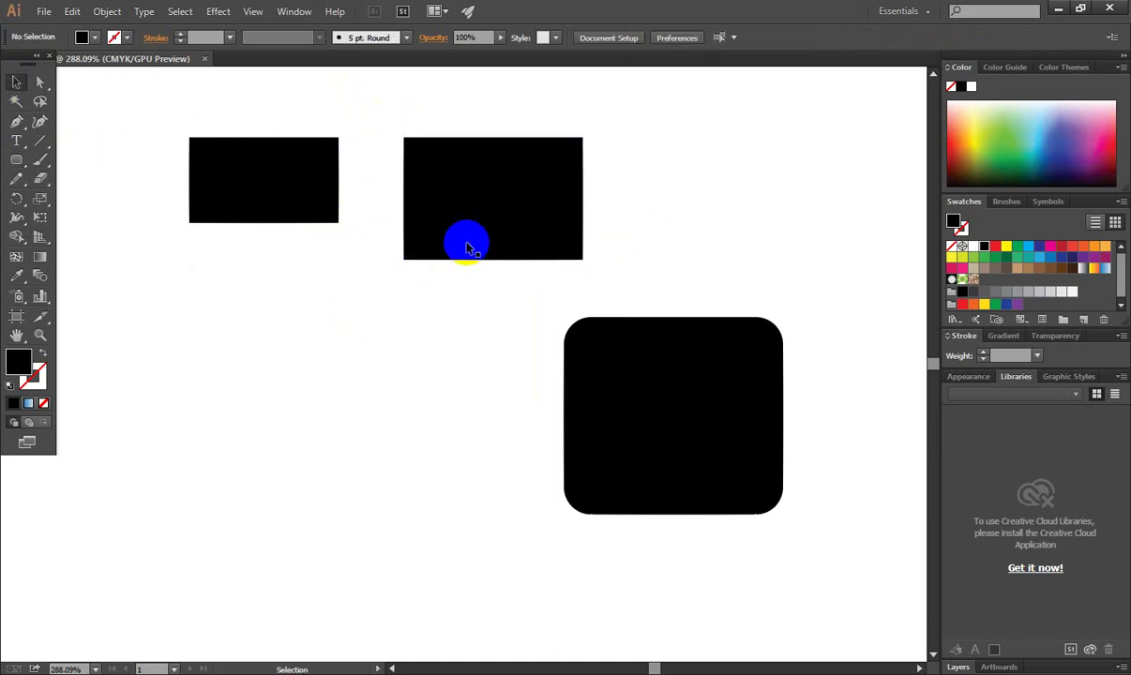
left_click_drag(494, 263, 493, 238)
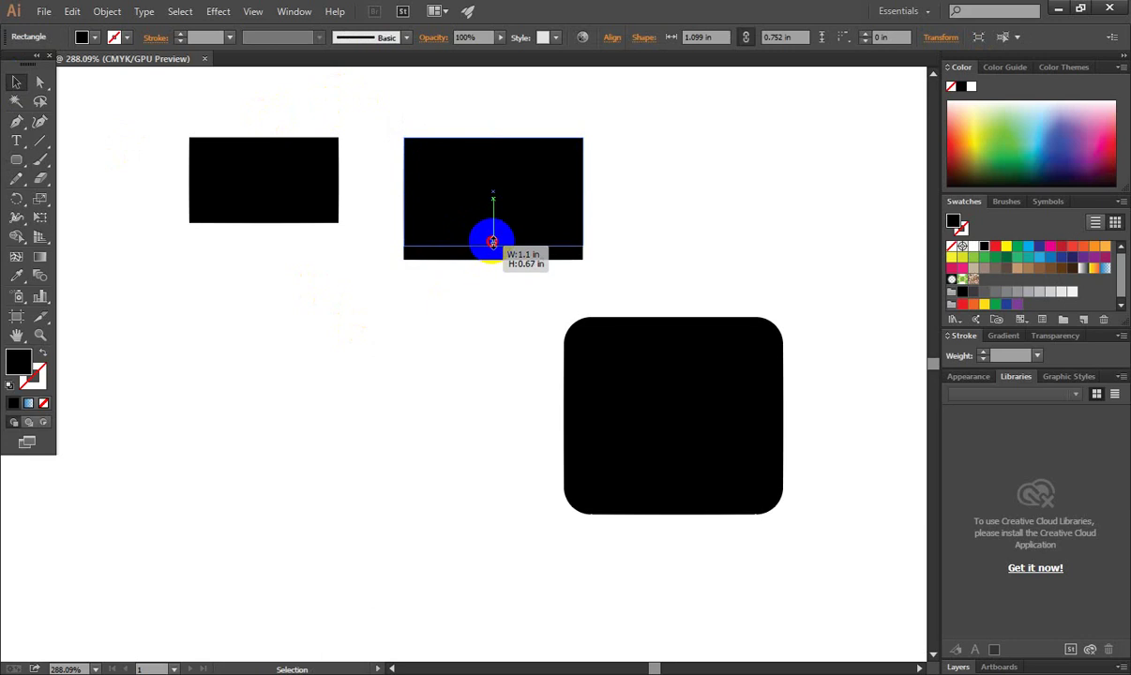
left_click(482, 300)
left_click_drag(474, 198, 445, 195)
Reselect the second rectangle, then delete the large rounded square
left_click(460, 184)
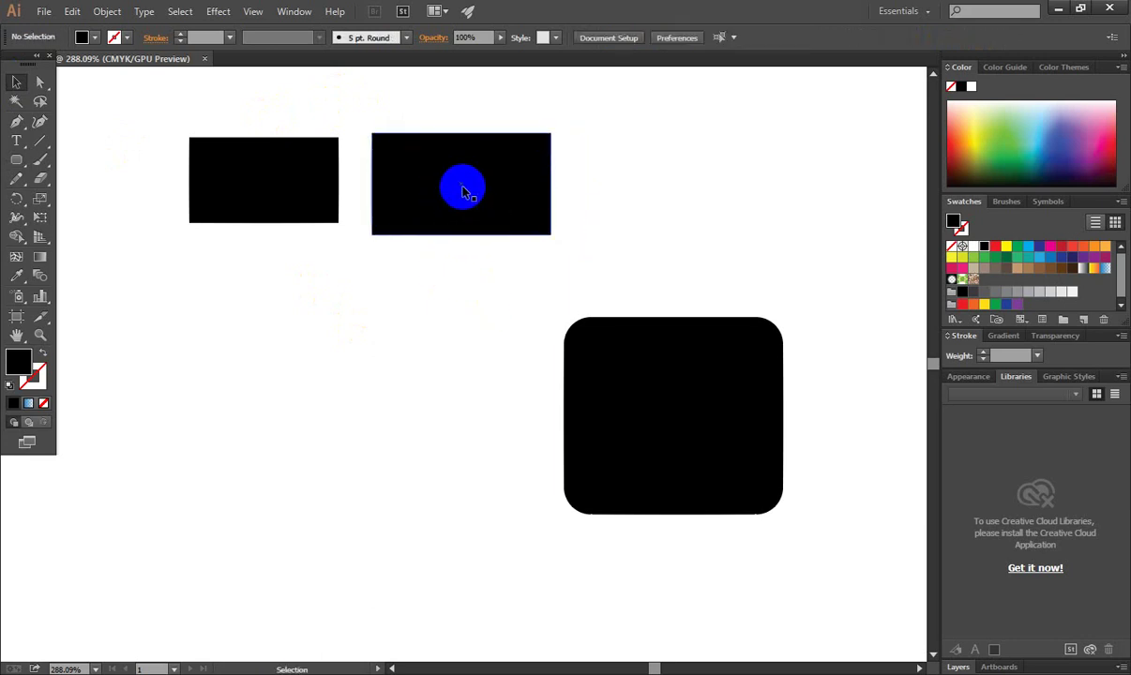
left_click(491, 215)
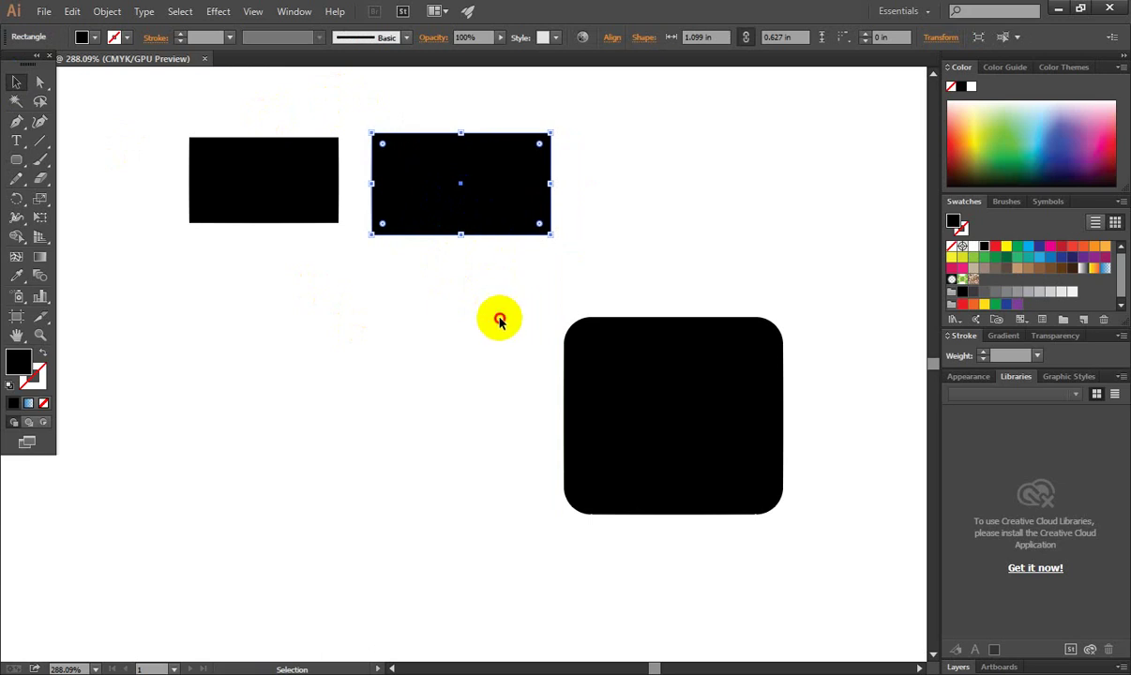
left_click(459, 189)
left_click(544, 223)
left_click(479, 194)
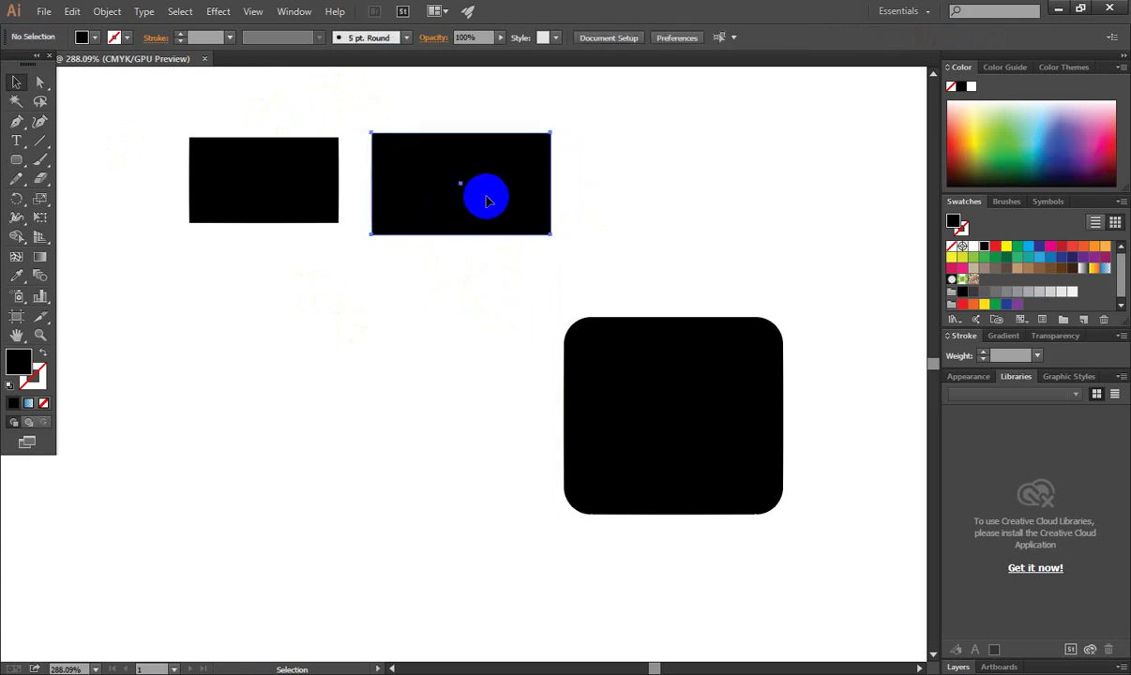
left_click(649, 249)
left_click(525, 221)
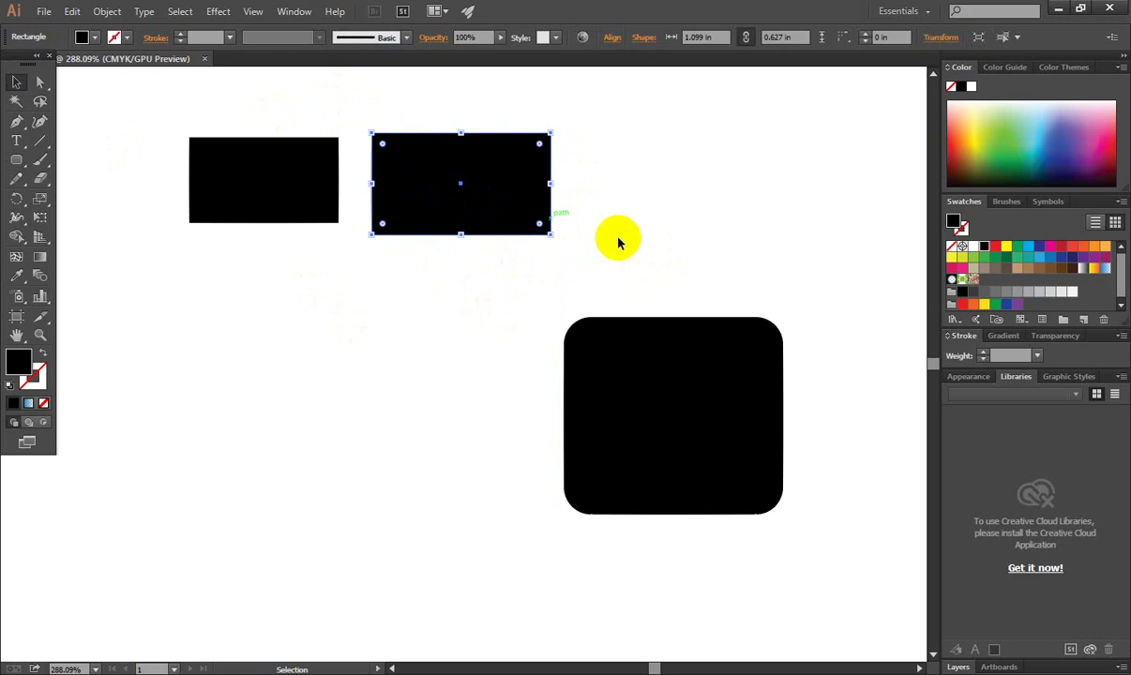
left_click(633, 240)
left_click(500, 207)
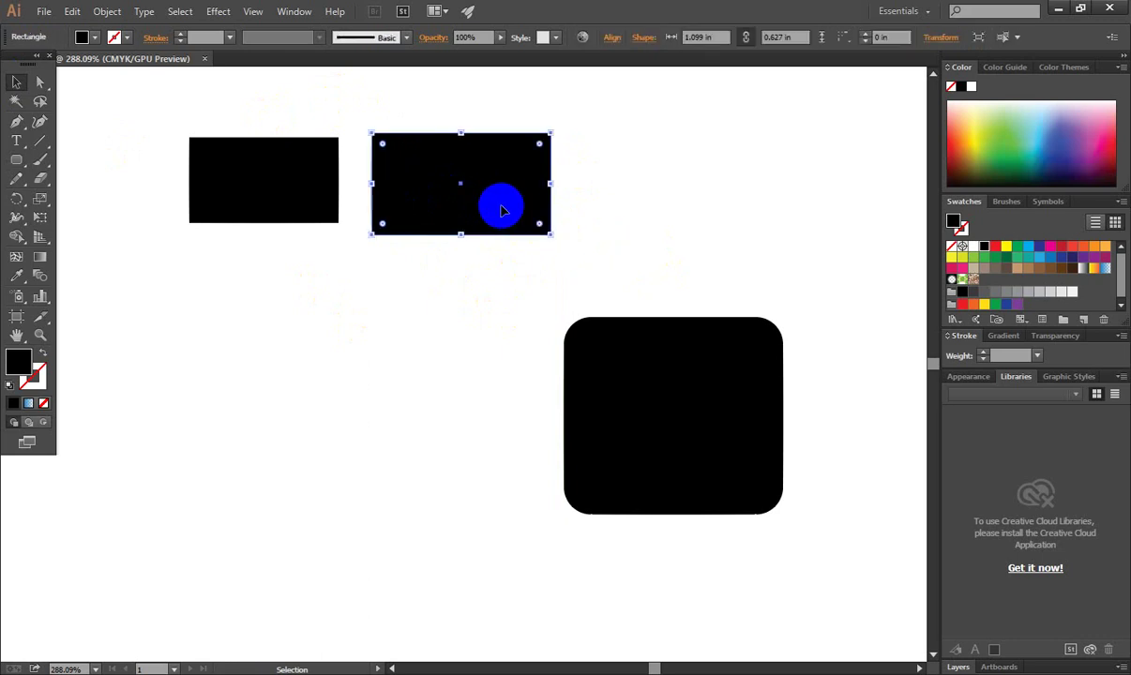
left_click(636, 255)
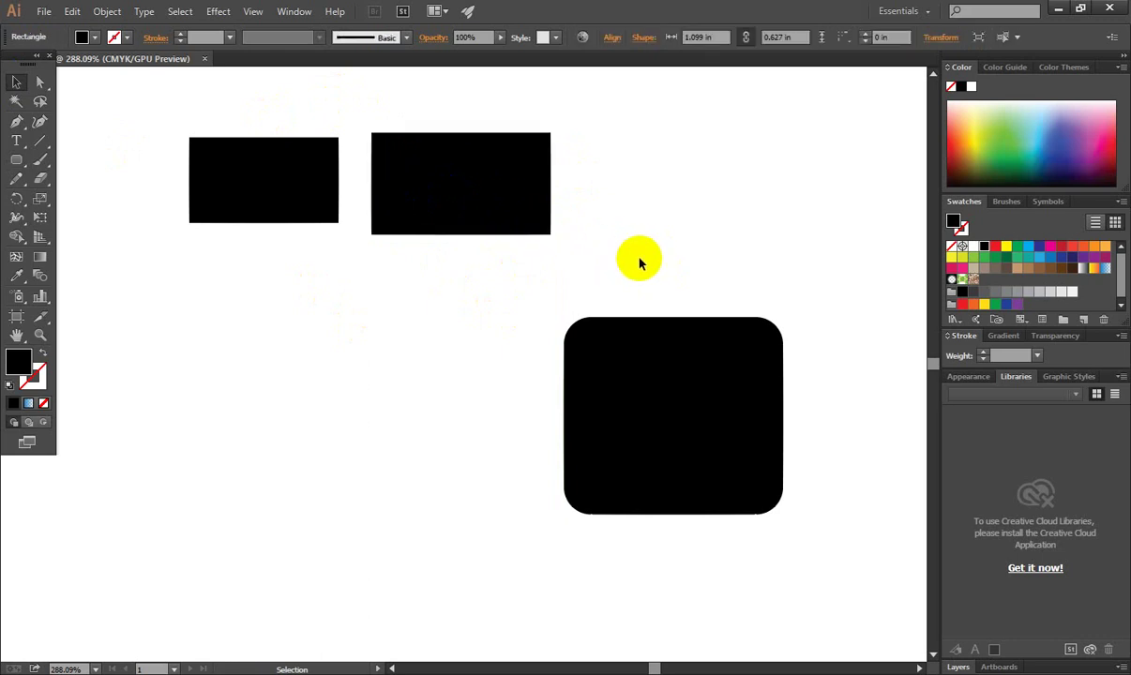
left_click(631, 366)
key("Delete")
left_click(467, 190)
Delete the second rectangle, centre the remaining one, and widen it toward the left
key("Delete")
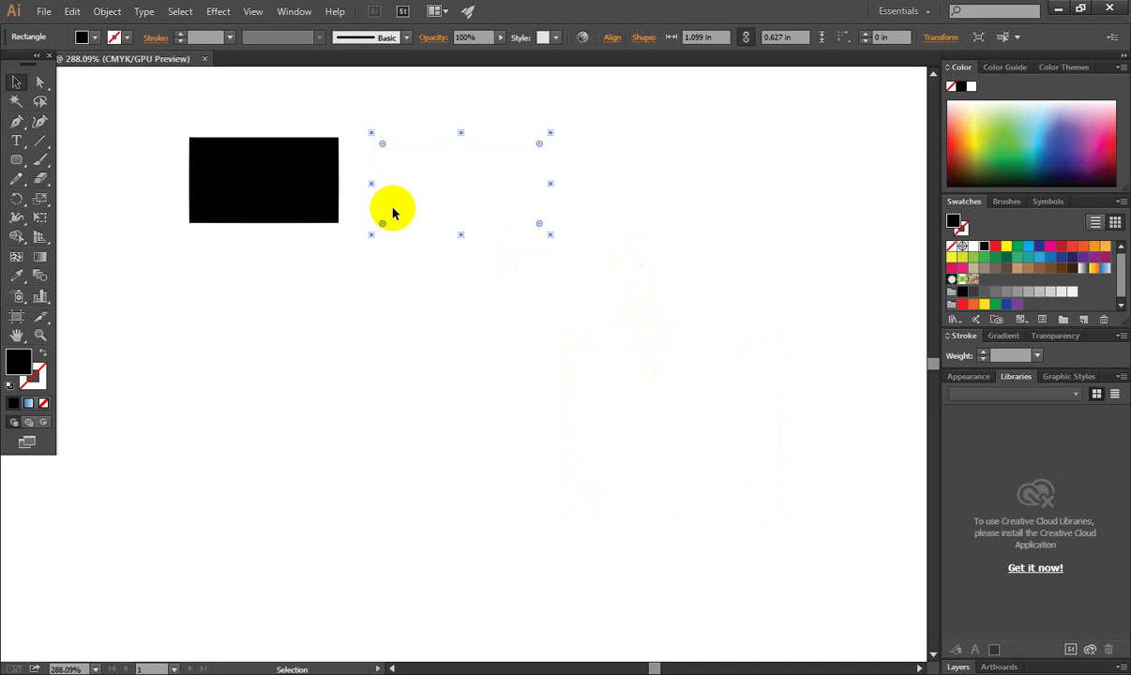
mouse_move(273, 172)
left_mouse_down()
mouse_move(454, 325)
mouse_move(651, 359)
left_mouse_up()
left_click(366, 330)
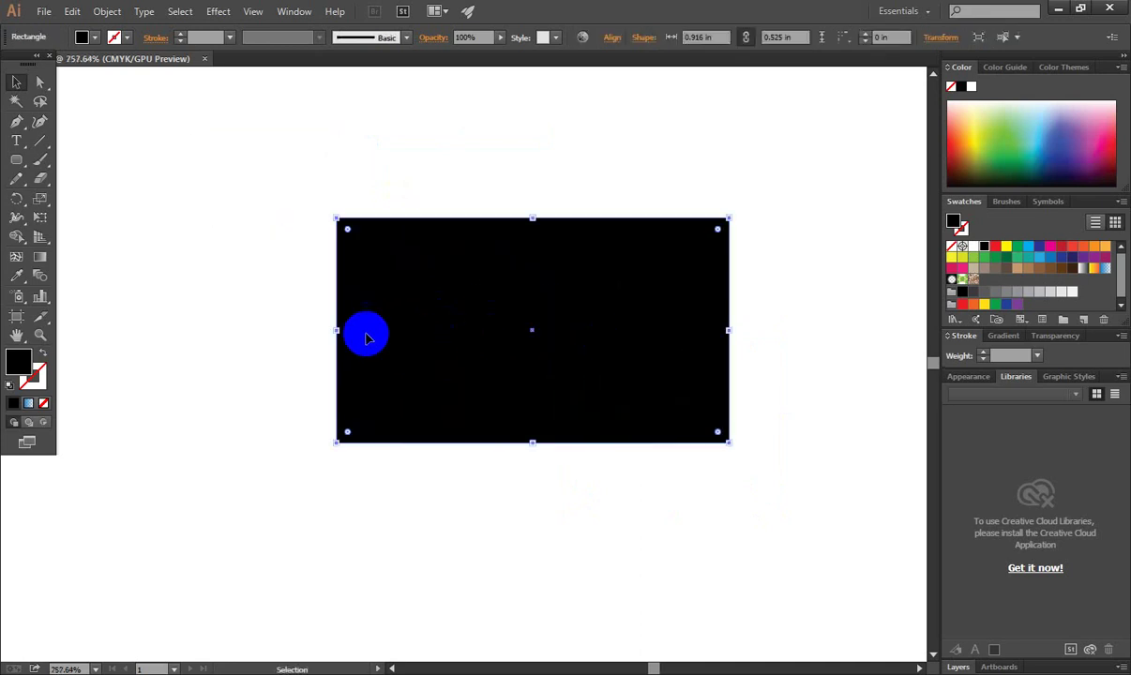
left_click_drag(336, 330, 233, 332)
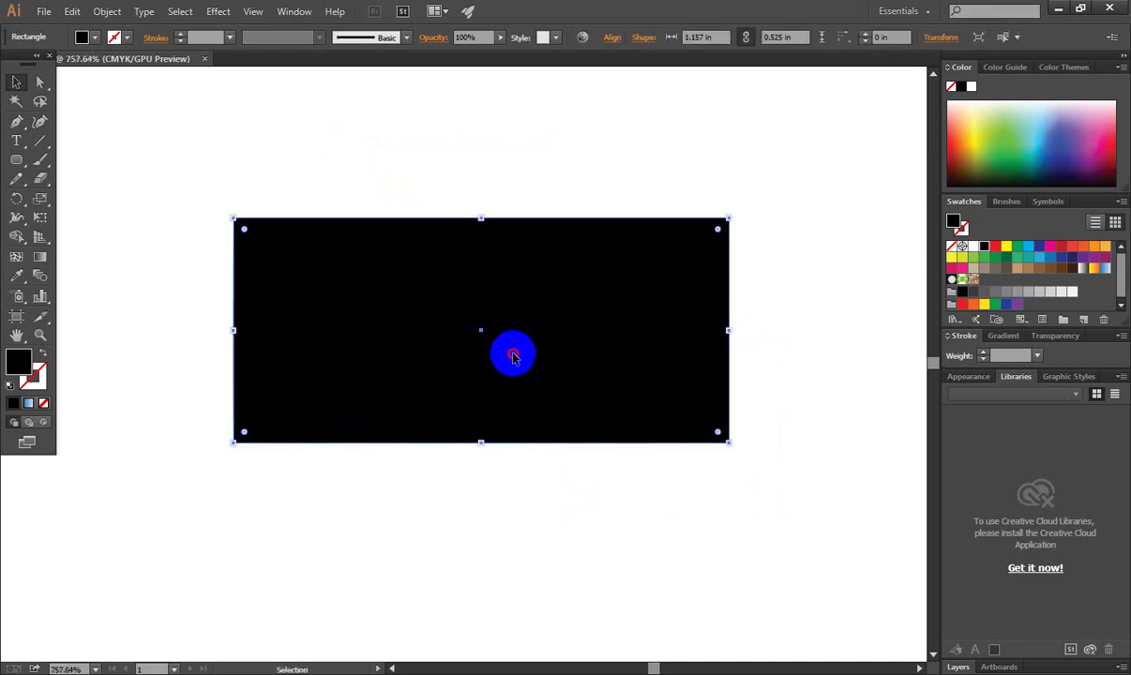
Deselect and reselect the 1.157 × 0.525 in rectangle, then pick the line tool
left_click(506, 174)
left_click(529, 279)
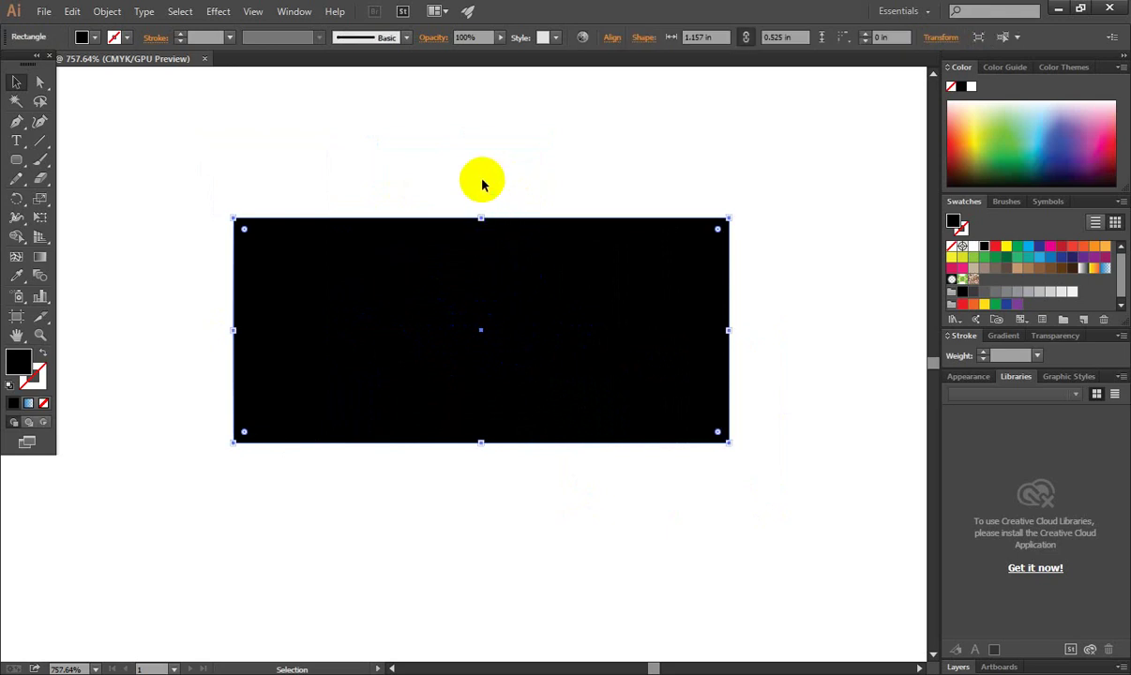
left_click(469, 253)
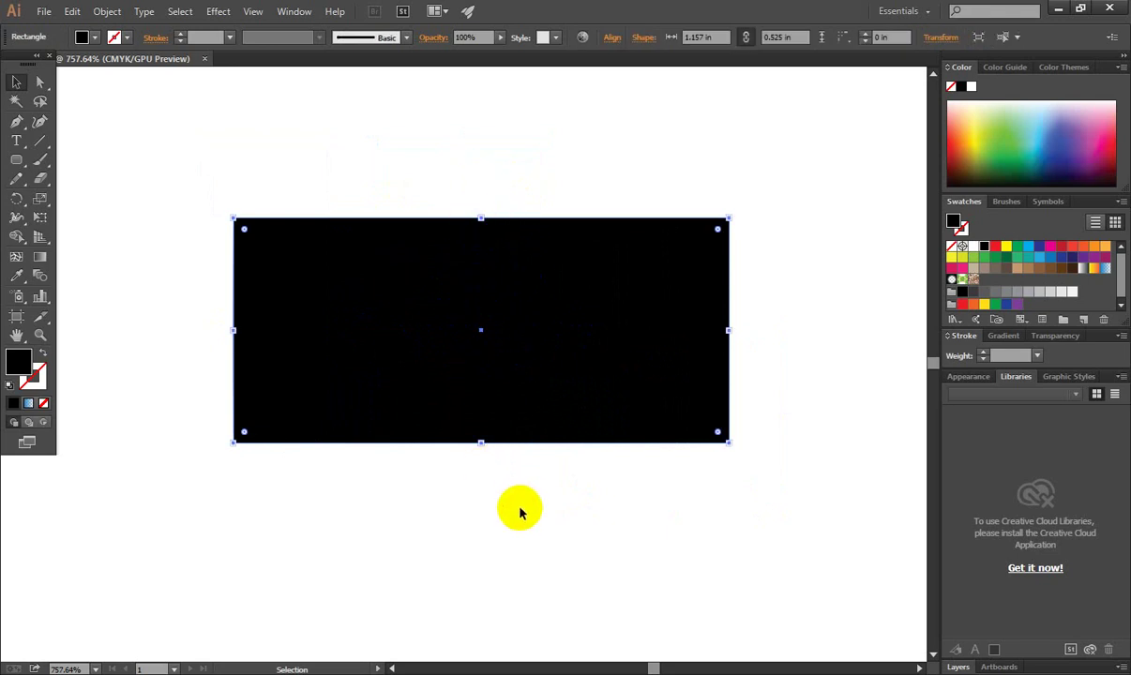
left_click(505, 371)
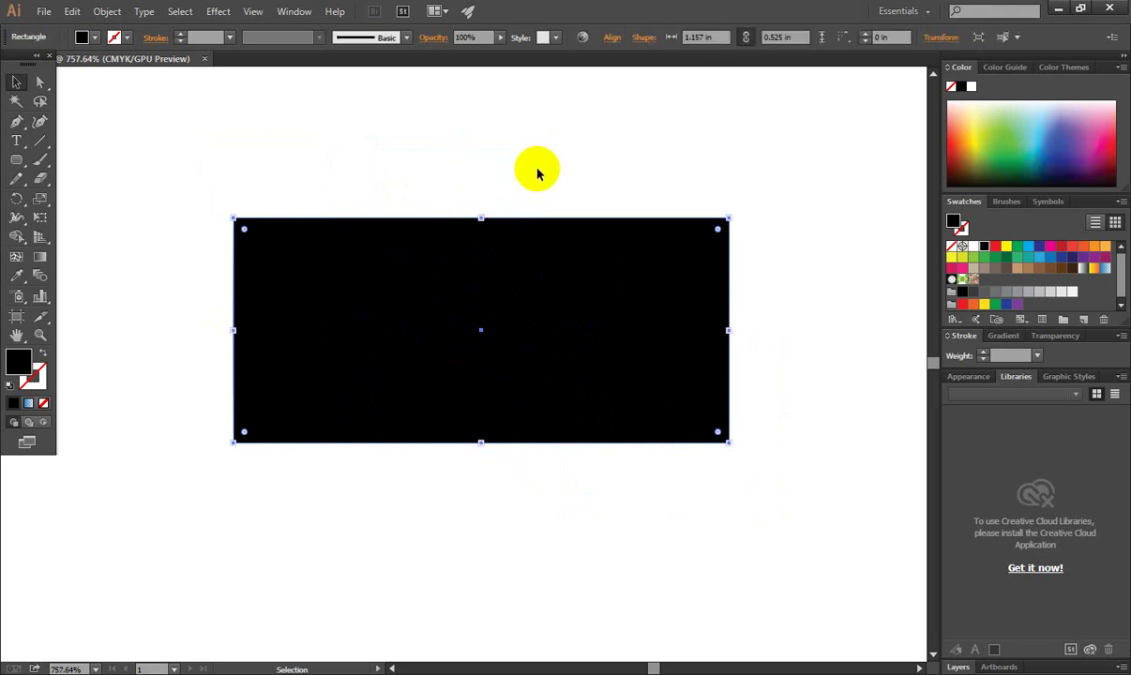
left_click(531, 324)
left_click(527, 319)
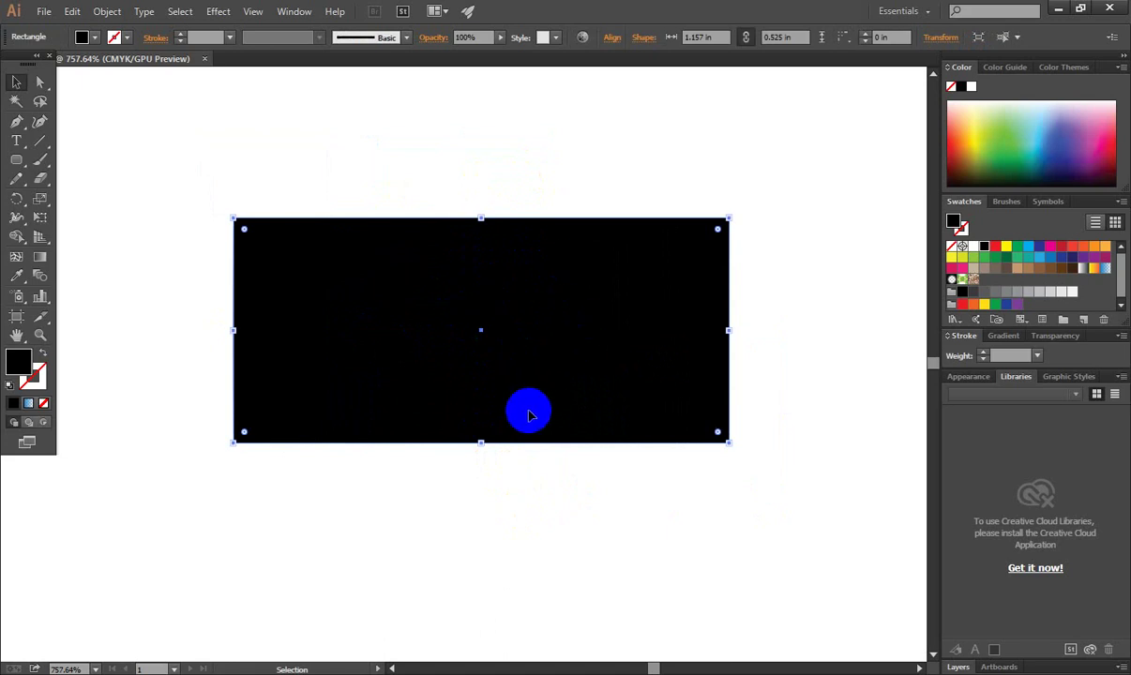
left_click(534, 497)
left_click(524, 365)
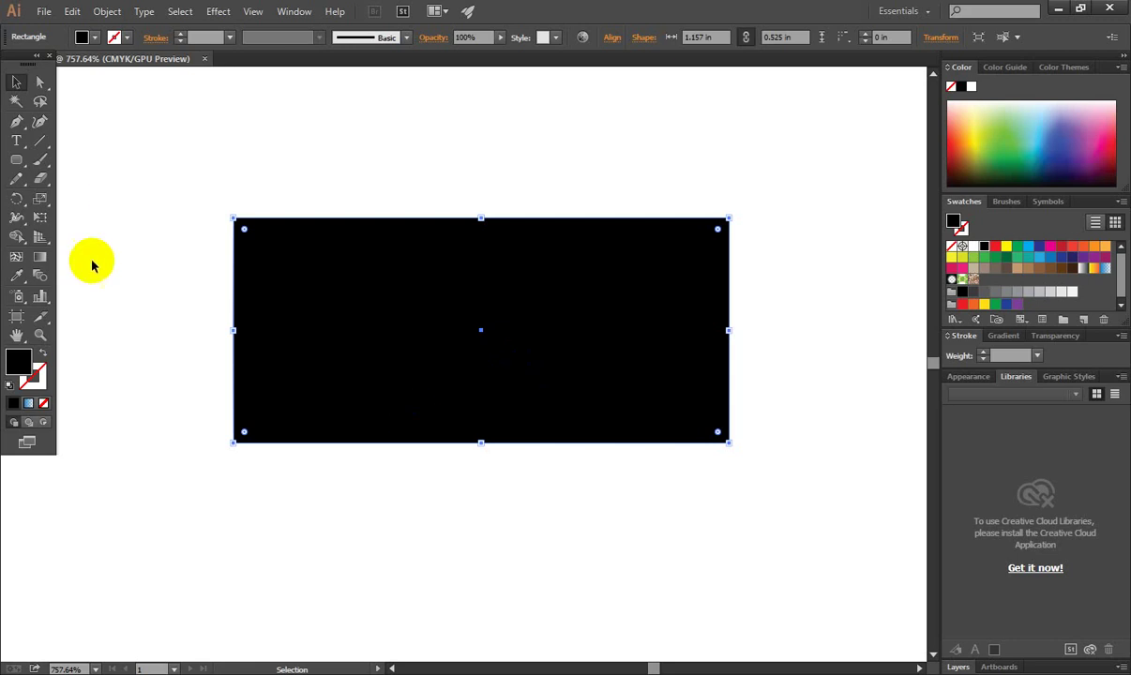
left_click(34, 146)
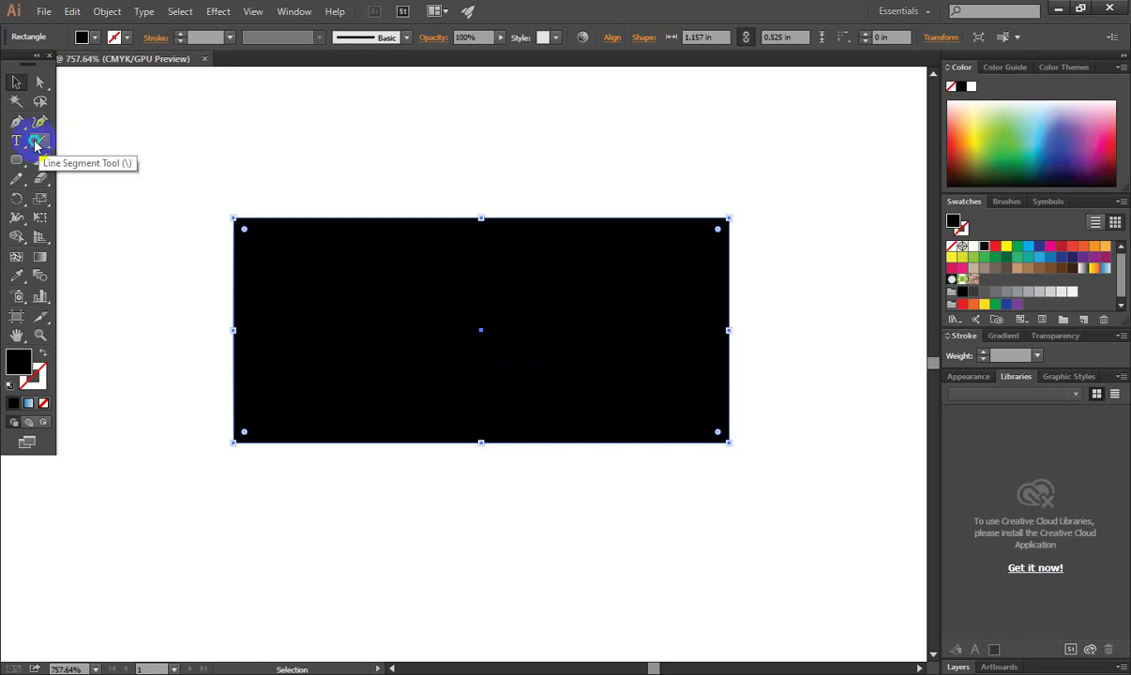
Draw a vertical line segment down through the rectangle's centre
left_click(36, 145)
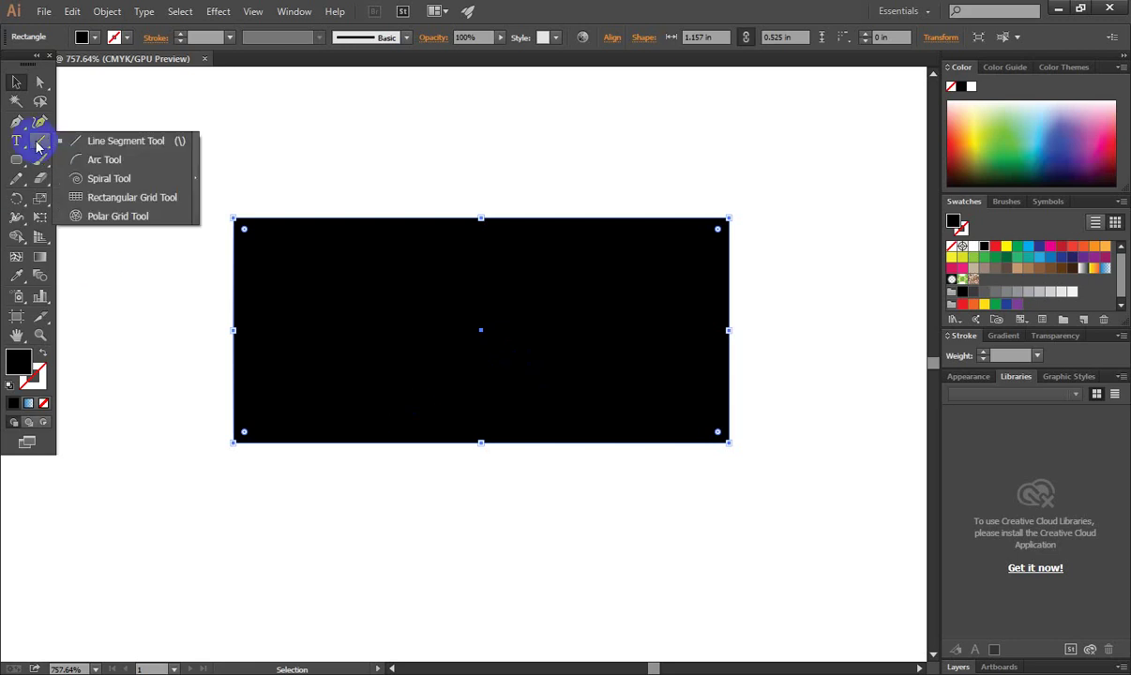
left_click(126, 144)
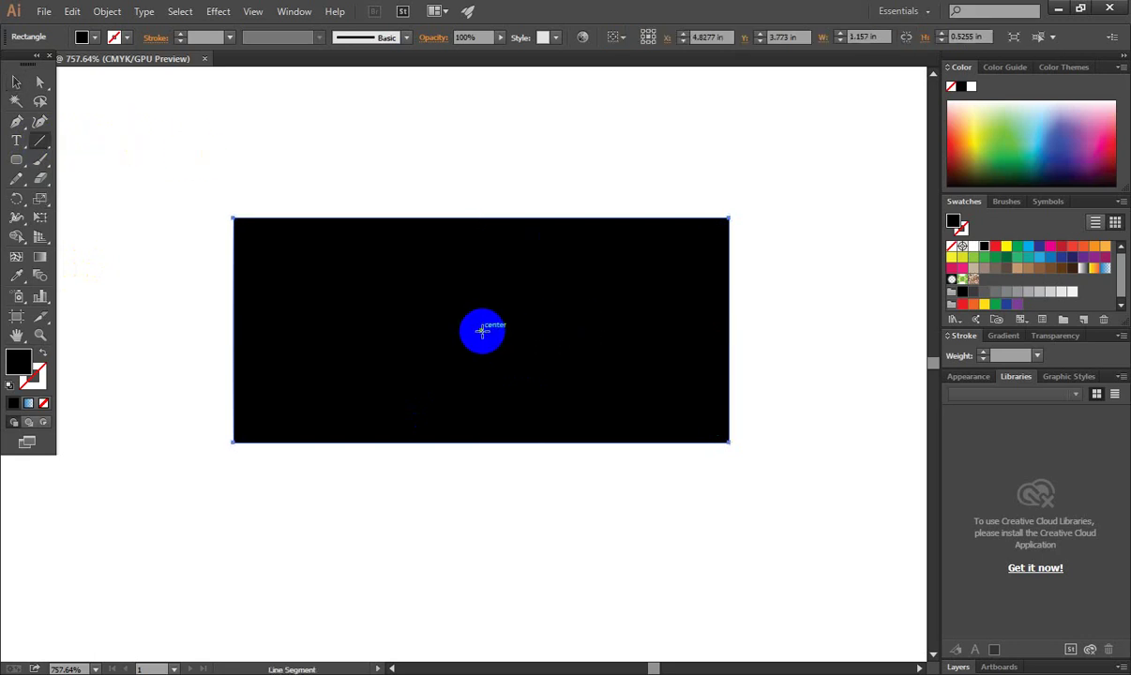
mouse_move(482, 331)
left_mouse_down()
mouse_move(489, 552)
mouse_move(487, 531)
left_mouse_up()
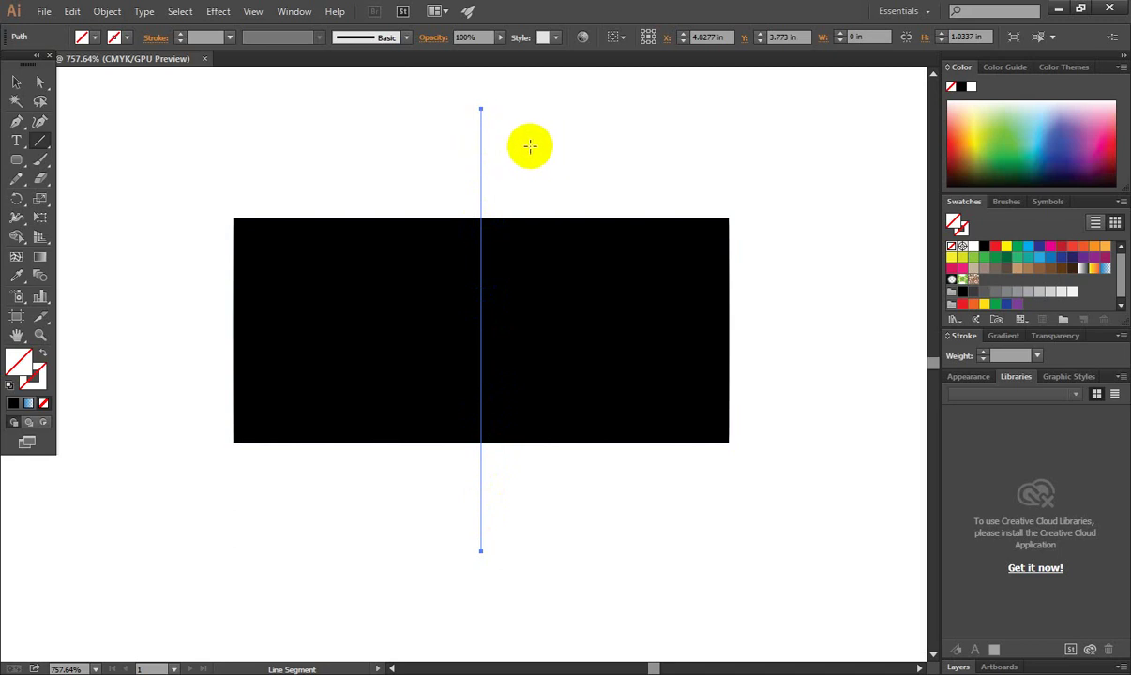
left_click(17, 82)
left_click(207, 131)
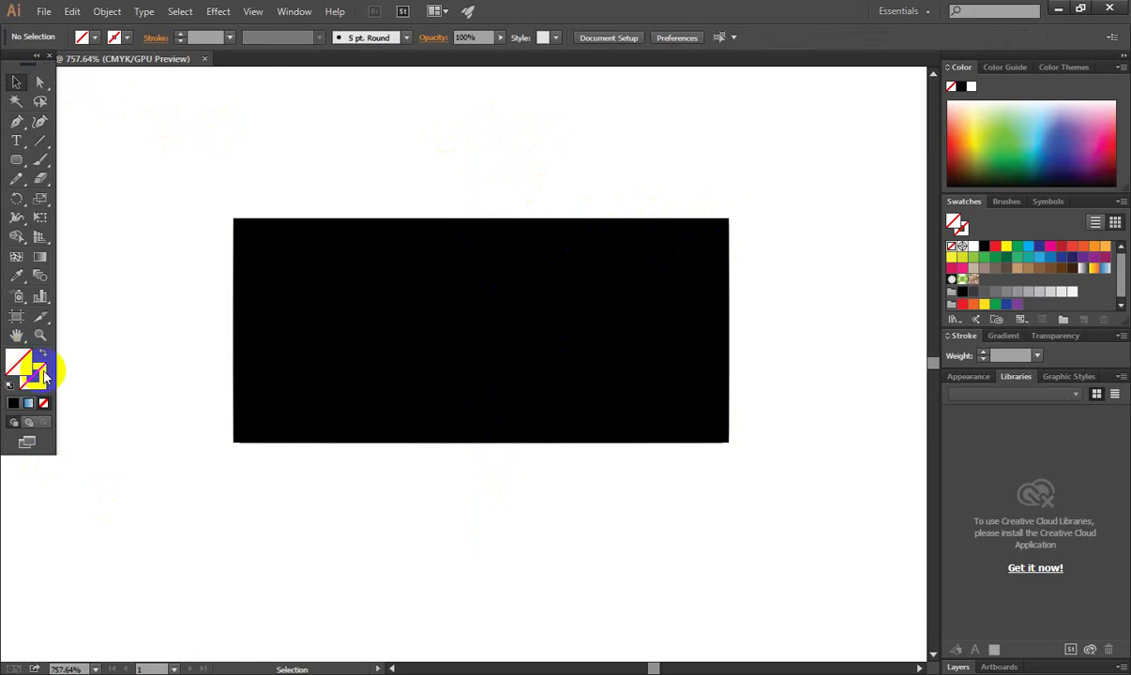
Select the vertical line and give it a red stroke
left_click(21, 117)
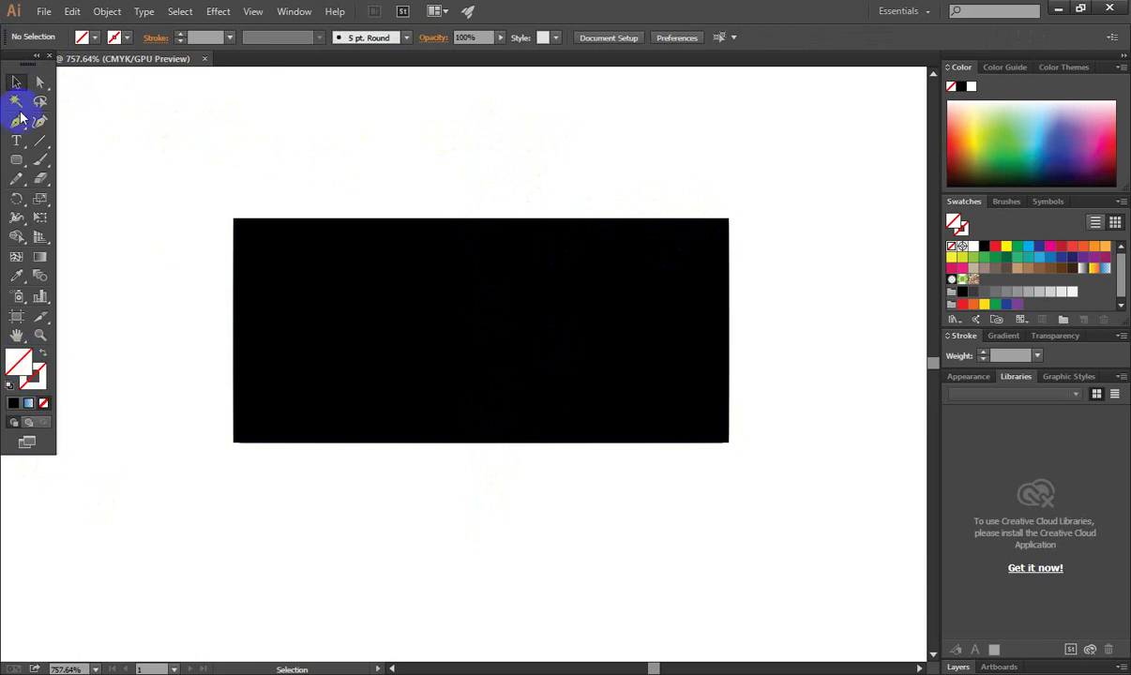
left_click_drag(368, 119, 575, 177)
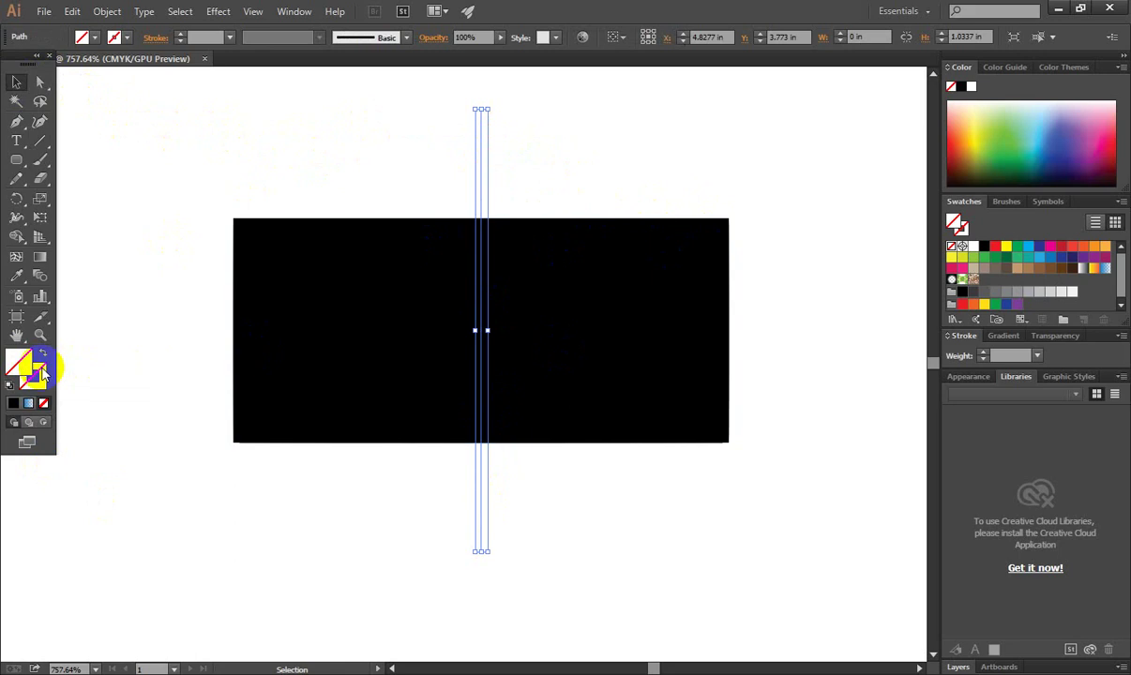
left_click(1020, 228)
left_click(996, 247)
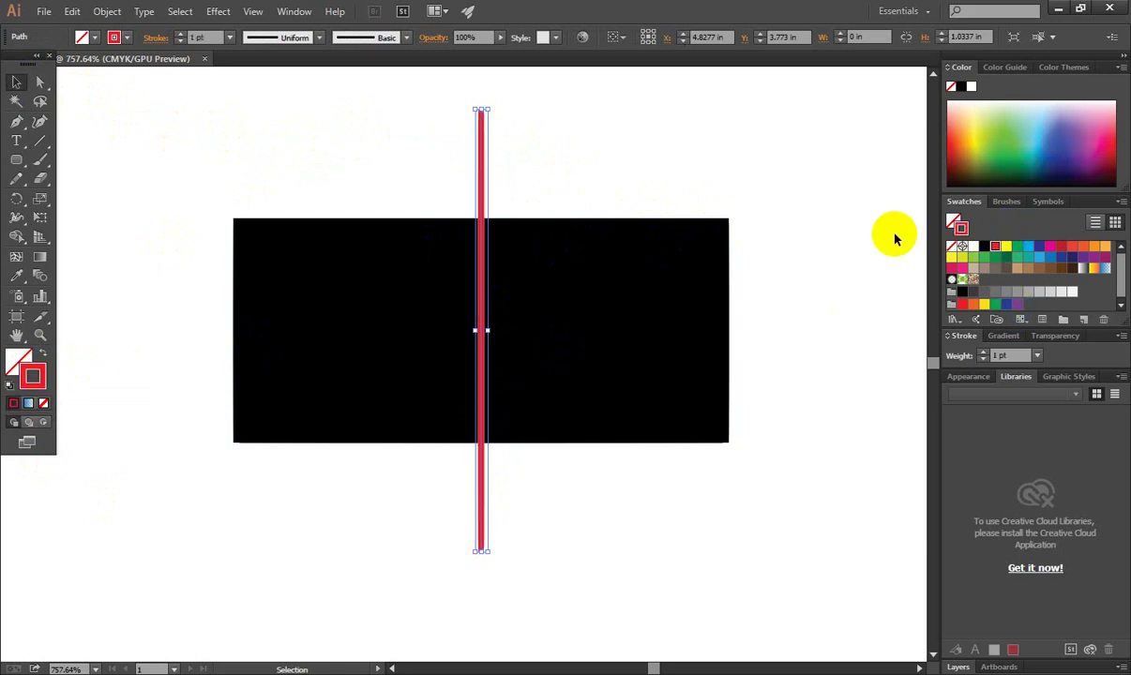
Reselect the line and set its stroke to None
left_click(555, 235)
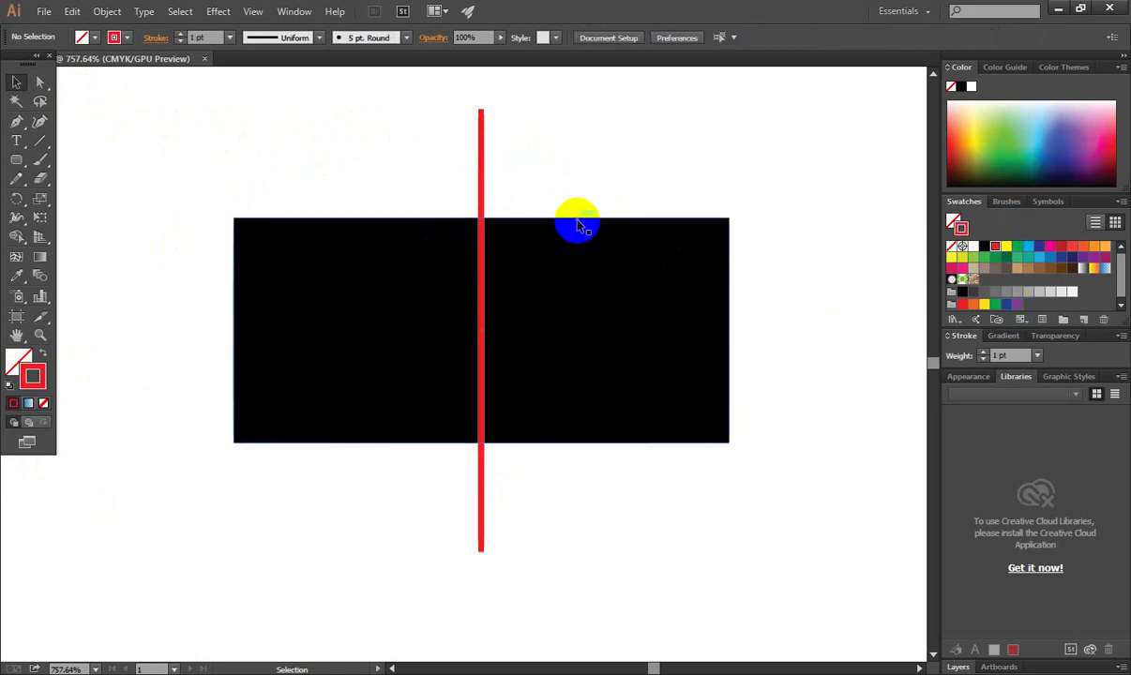
left_click(575, 292)
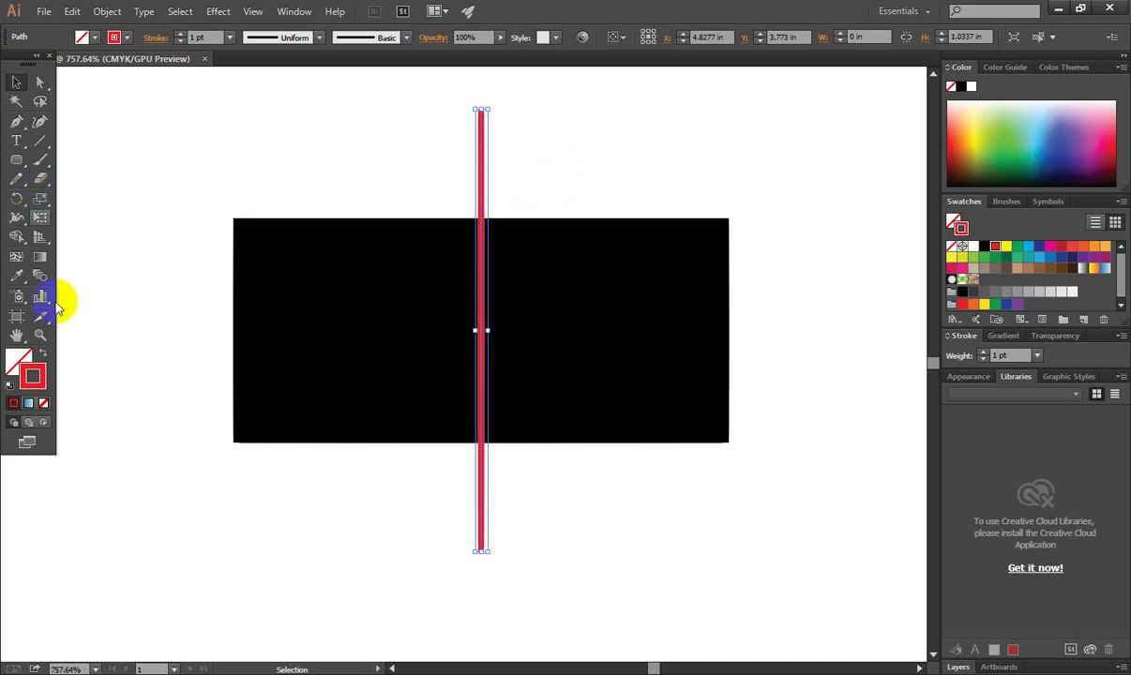
mouse_move(465, 204)
left_mouse_down()
mouse_move(511, 364)
mouse_move(493, 383)
left_mouse_up()
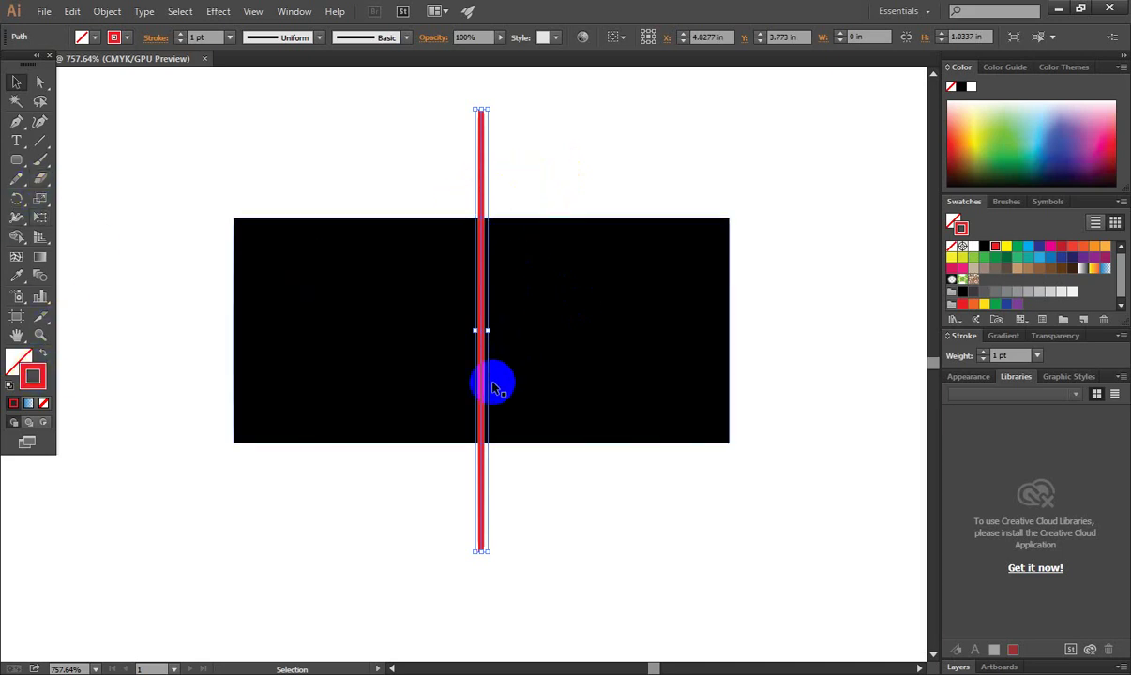
left_click(43, 405)
left_click(314, 130)
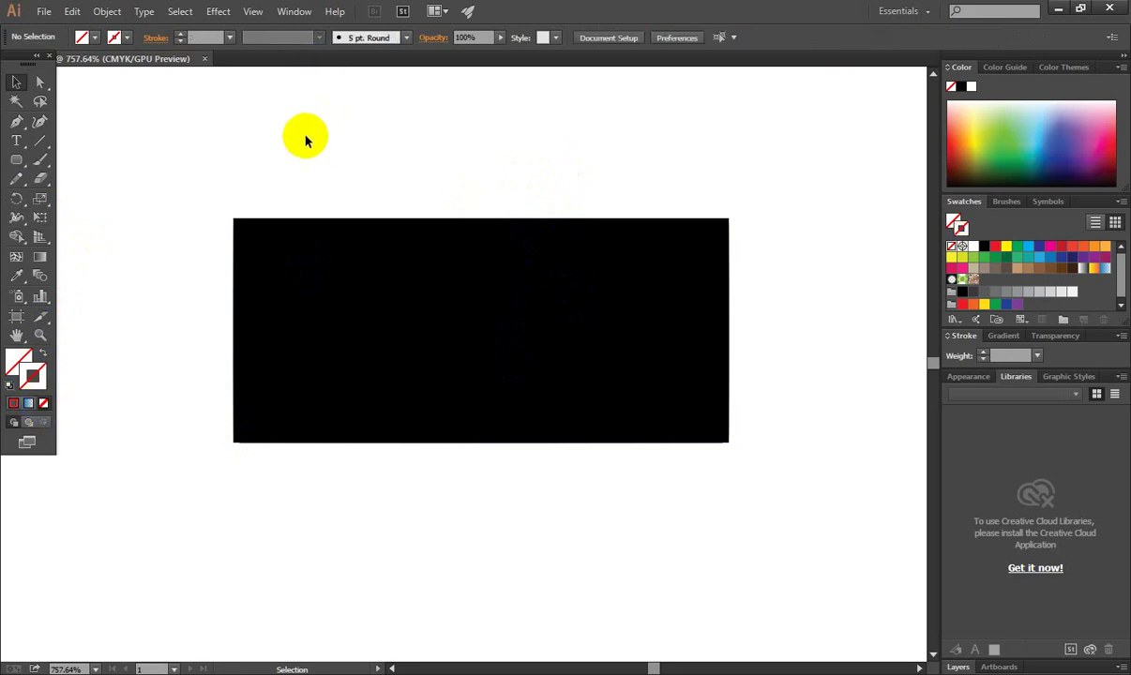
left_click(17, 83)
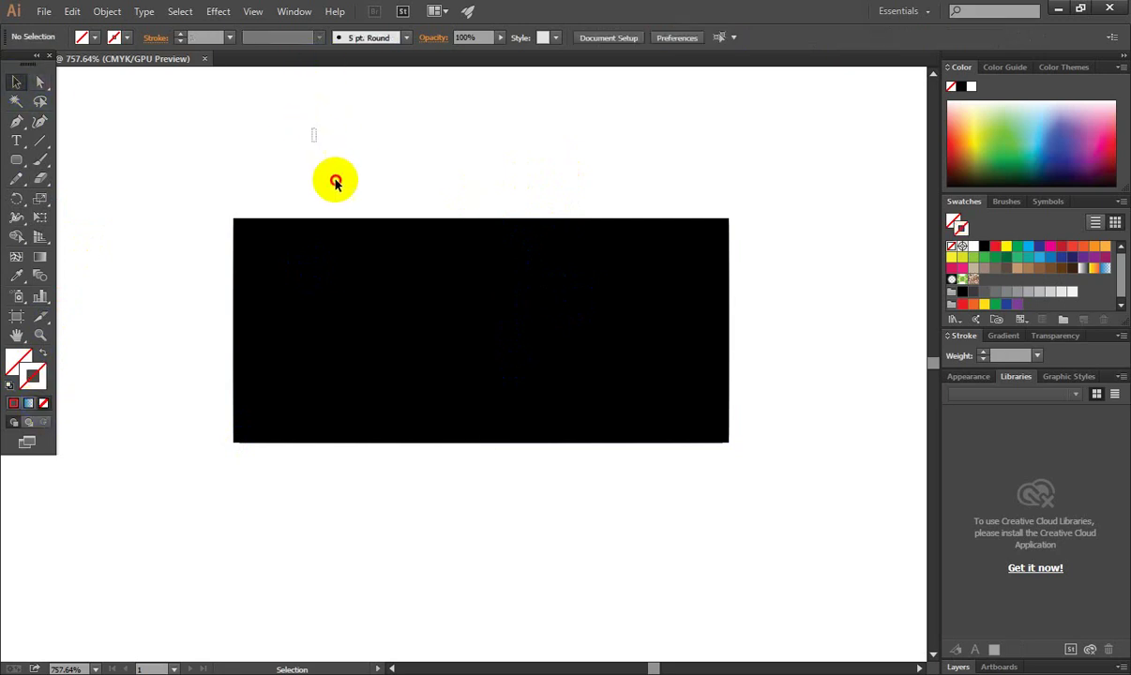
Select the rectangle and line, show the Pathfinder panel, and apply Divide
mouse_move(313, 128)
left_mouse_down()
mouse_move(642, 514)
mouse_move(682, 531)
left_mouse_up()
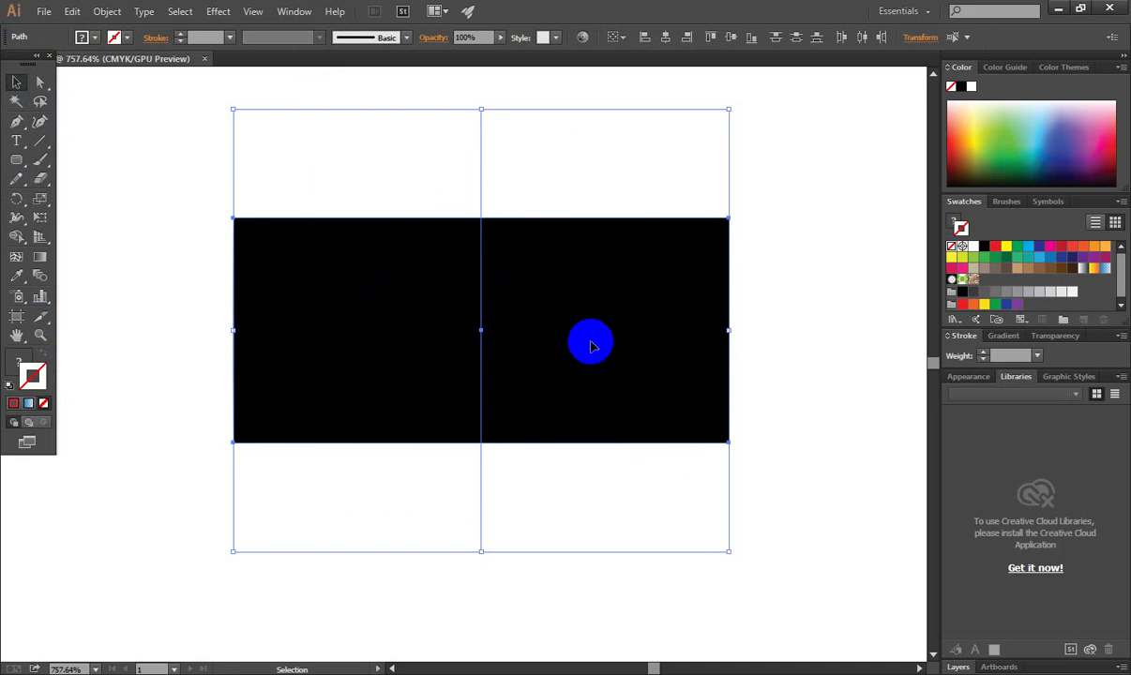
left_click(290, 12)
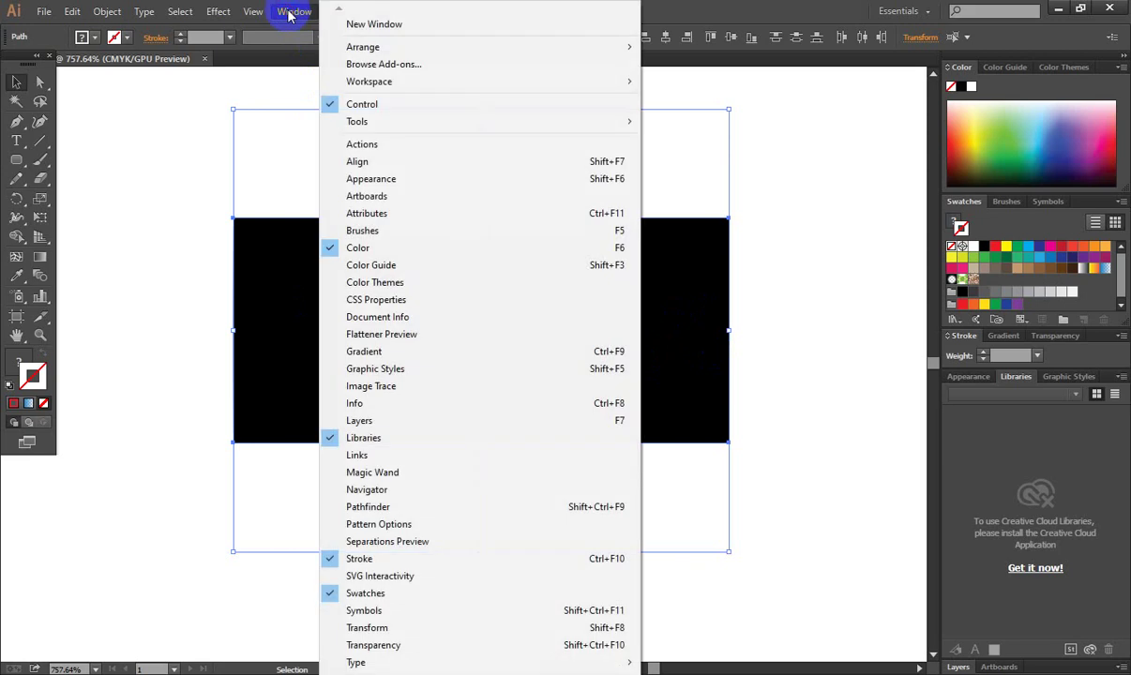
left_click(381, 507)
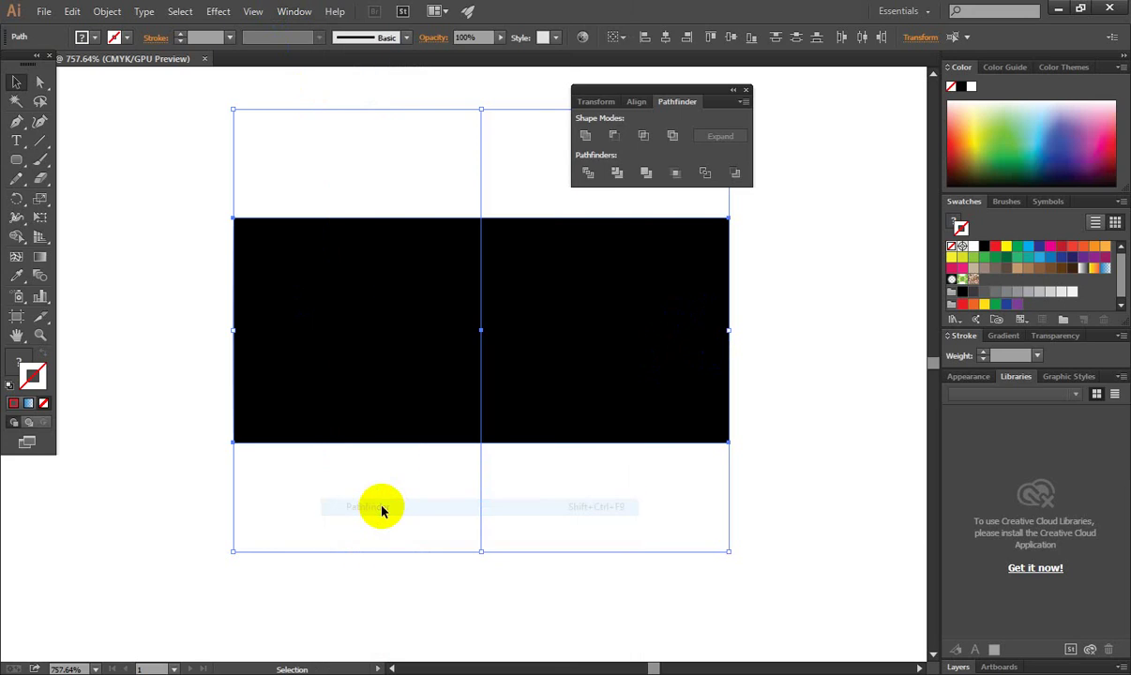
left_click_drag(707, 105, 820, 117)
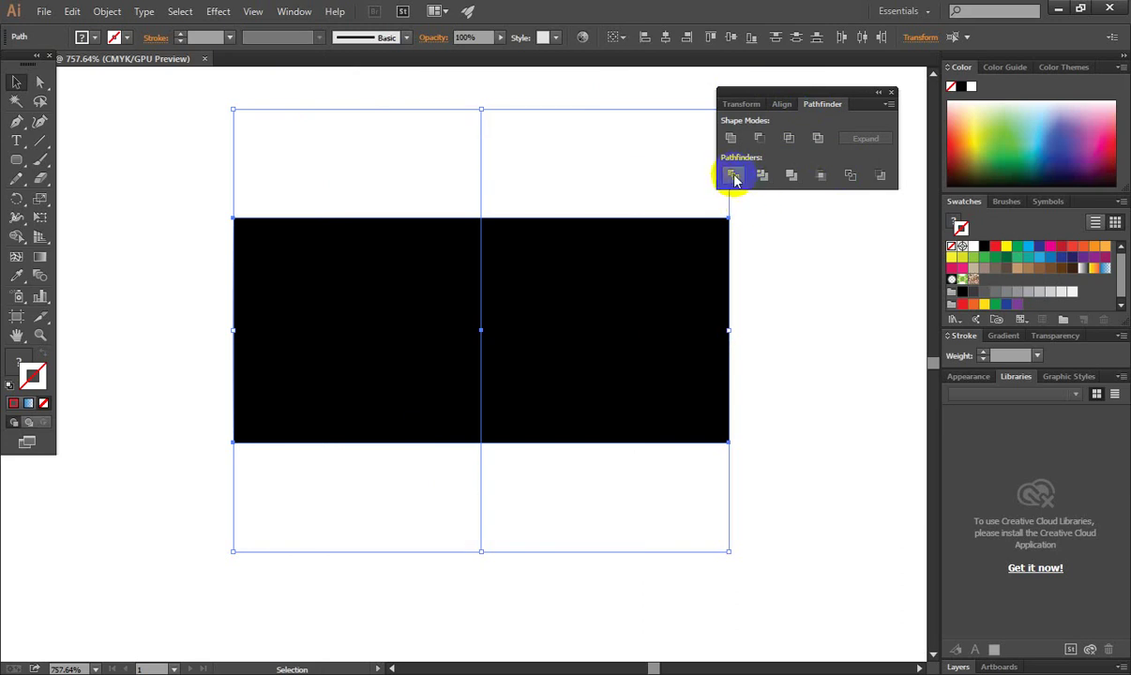
left_click(734, 176)
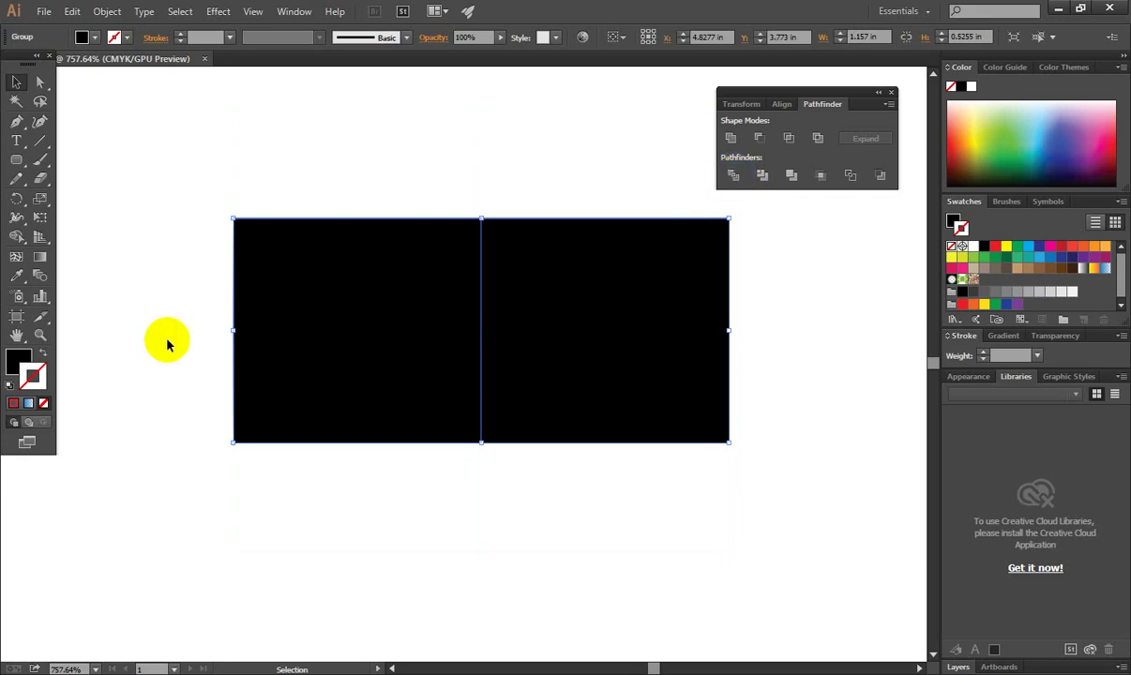
Reposition the Pathfinder panel and the divided group, then ungroup the two halves
left_click(668, 234)
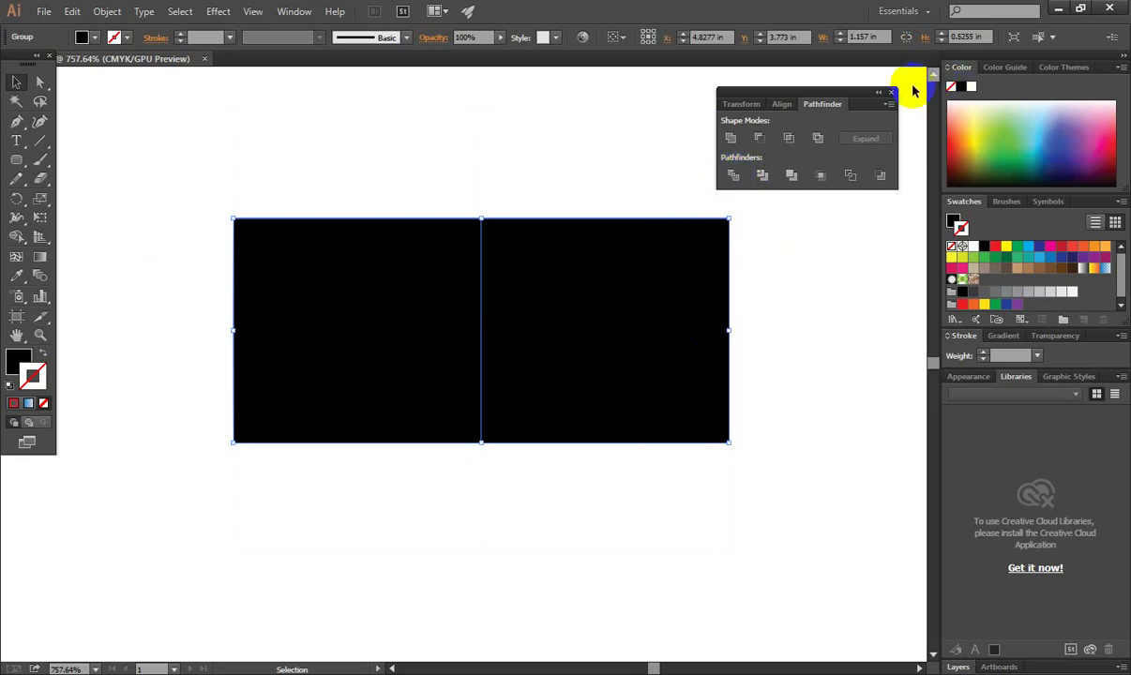
left_click_drag(852, 91, 888, 75)
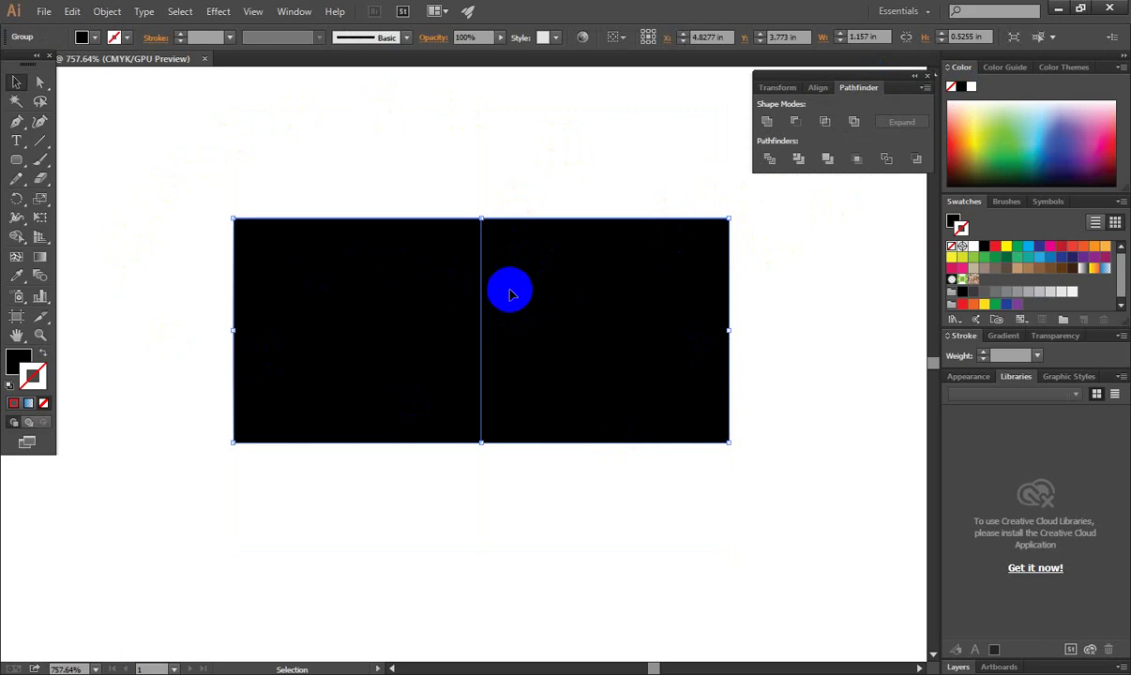
left_click_drag(565, 345, 551, 330)
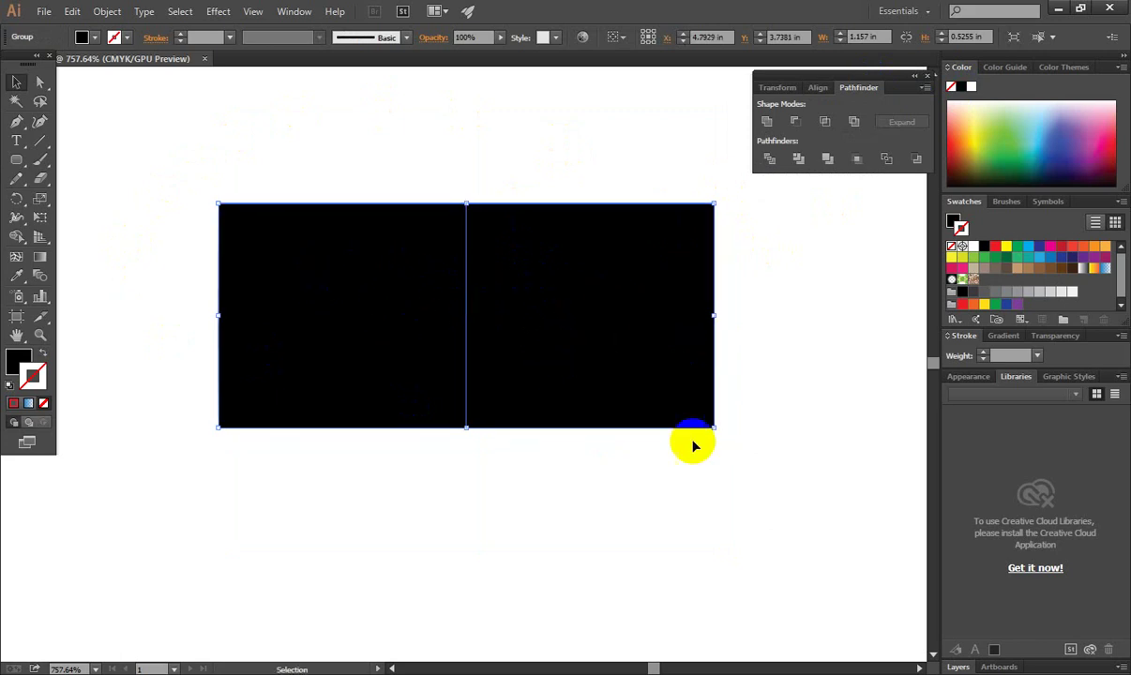
left_click(653, 439)
left_click(562, 347)
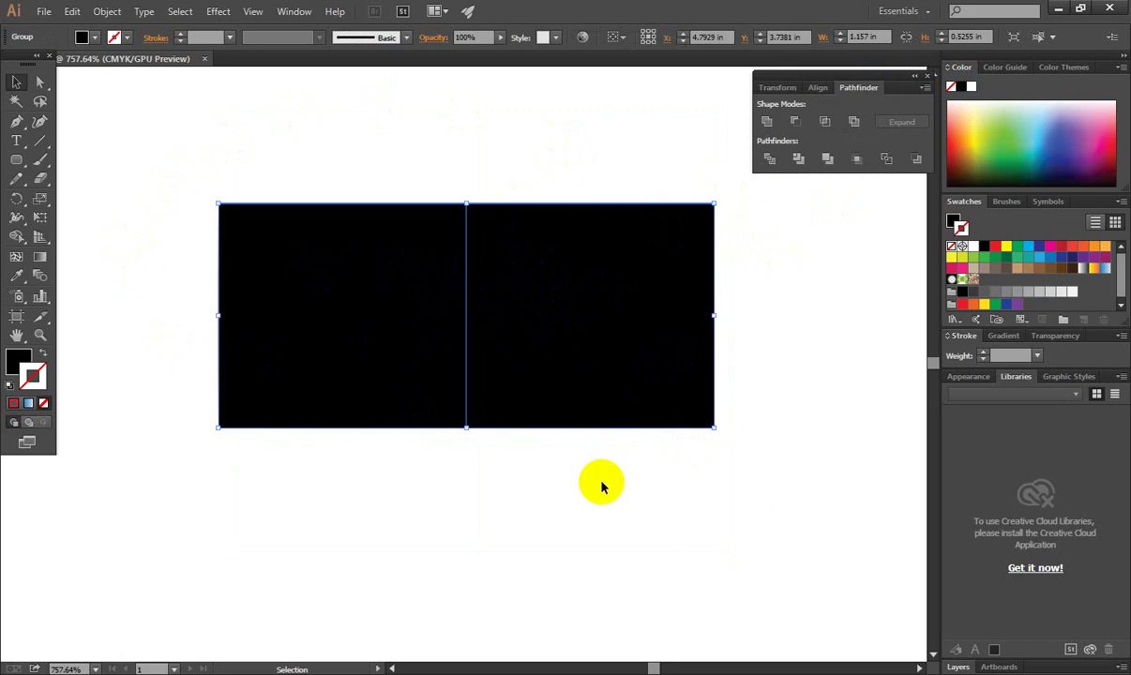
left_click(603, 444)
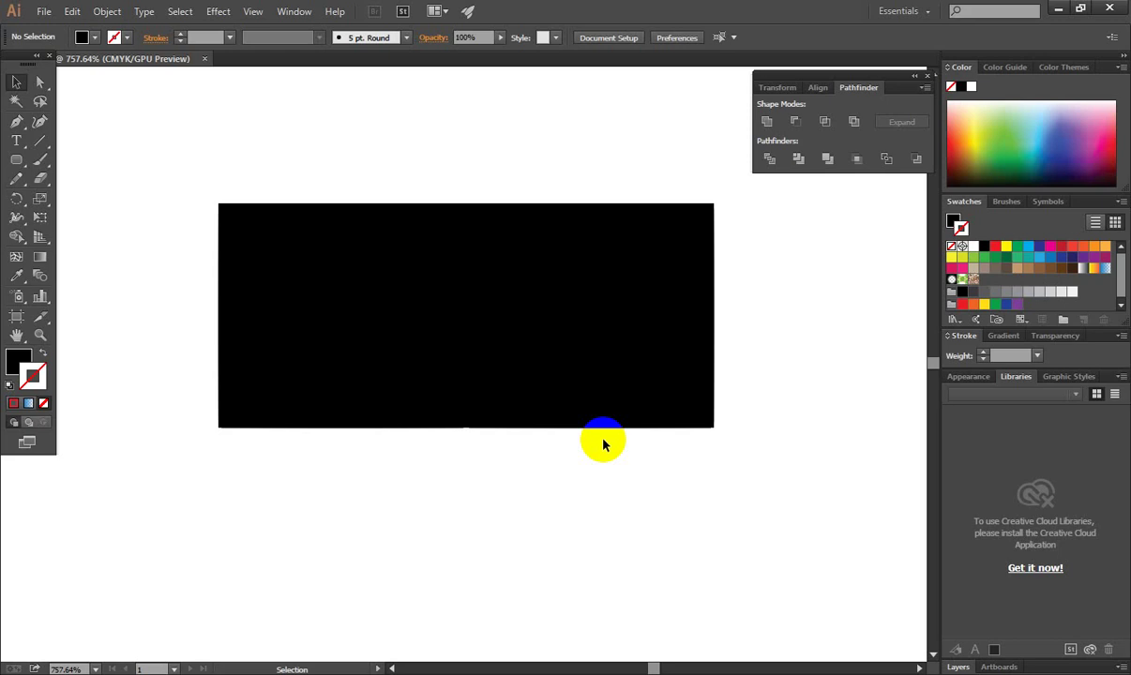
left_click_drag(595, 328, 636, 391)
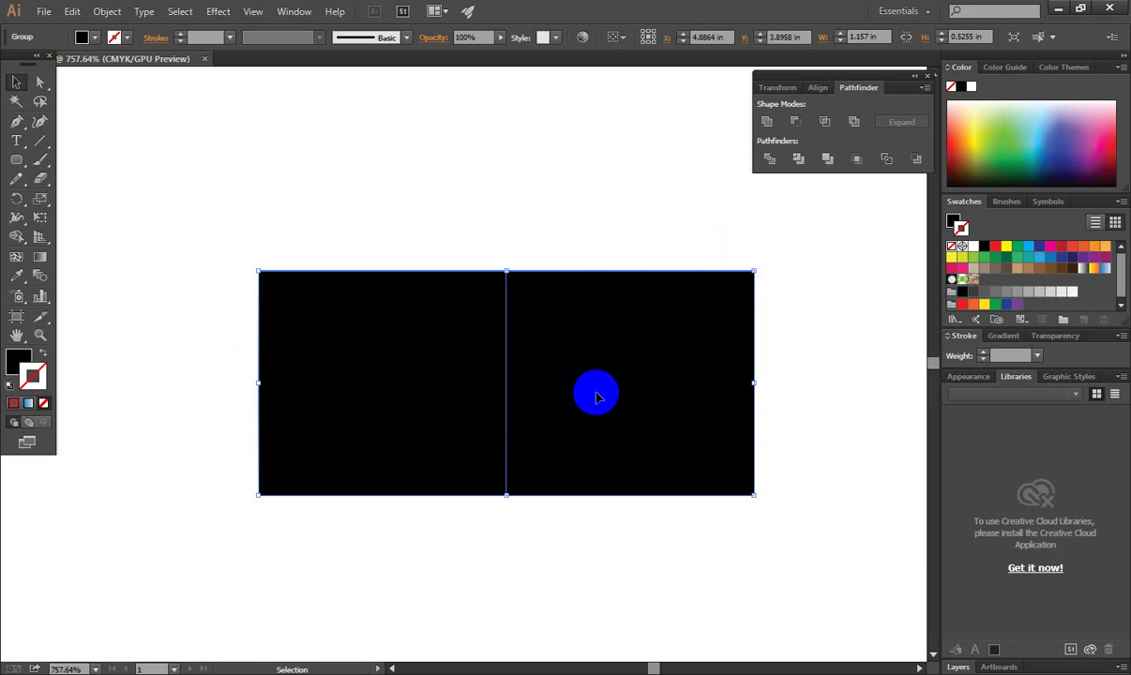
mouse_move(596, 397)
left_mouse_down()
mouse_move(557, 305)
mouse_move(551, 318)
left_mouse_up()
left_click(577, 492)
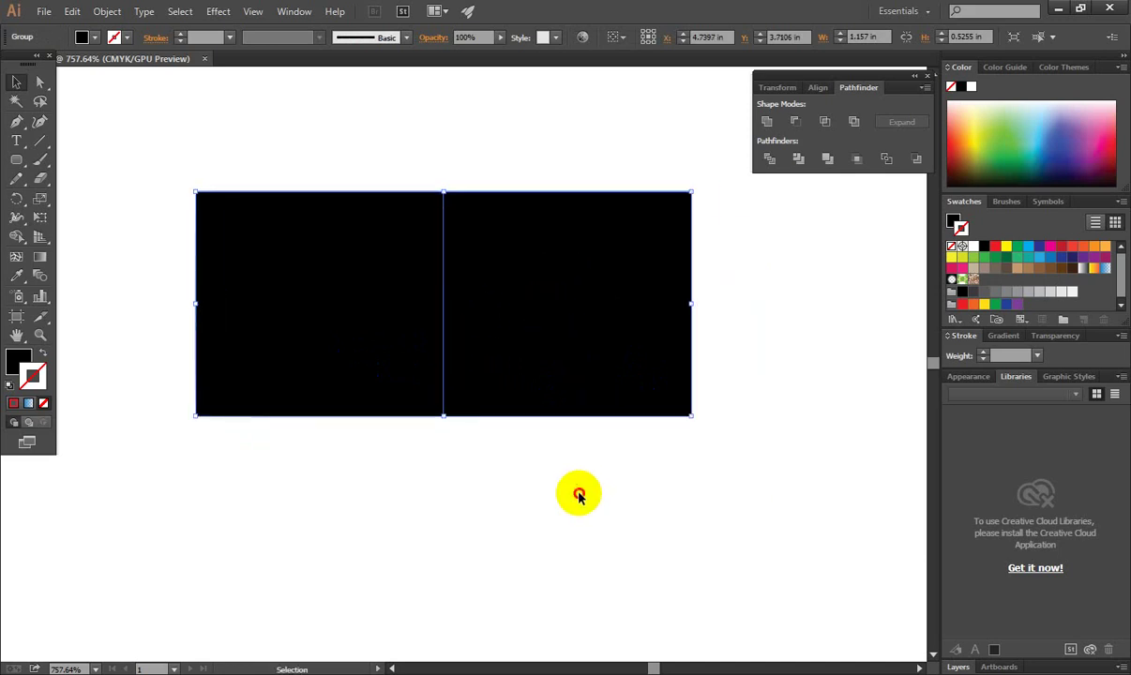
left_click(491, 309)
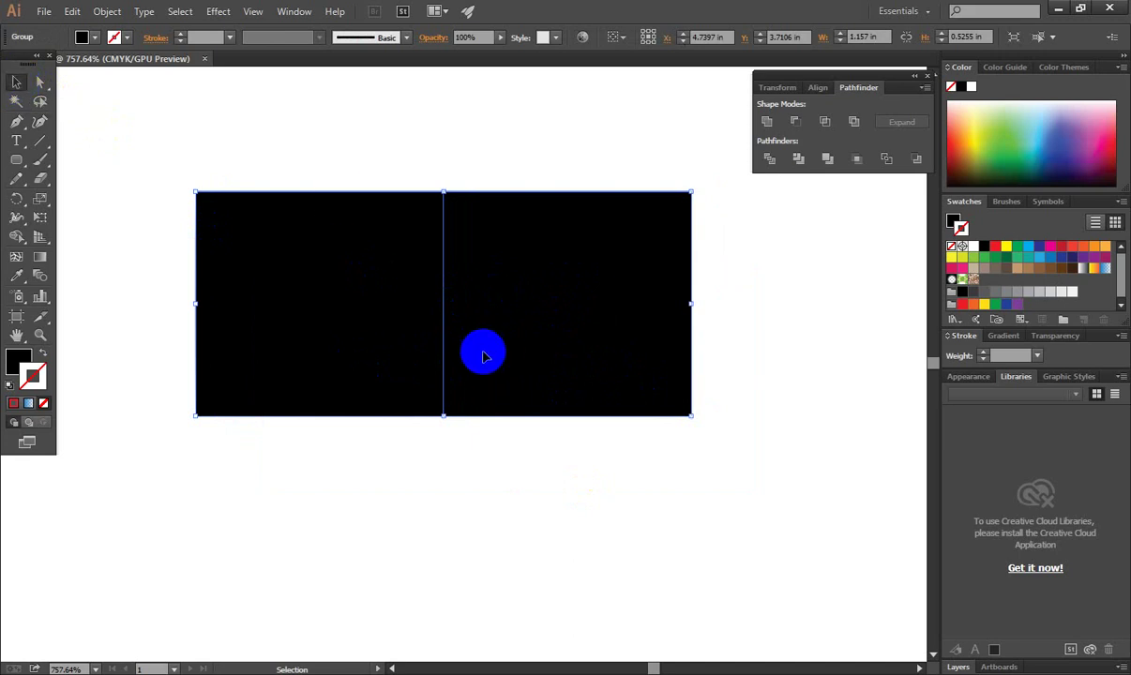
right_click(473, 264)
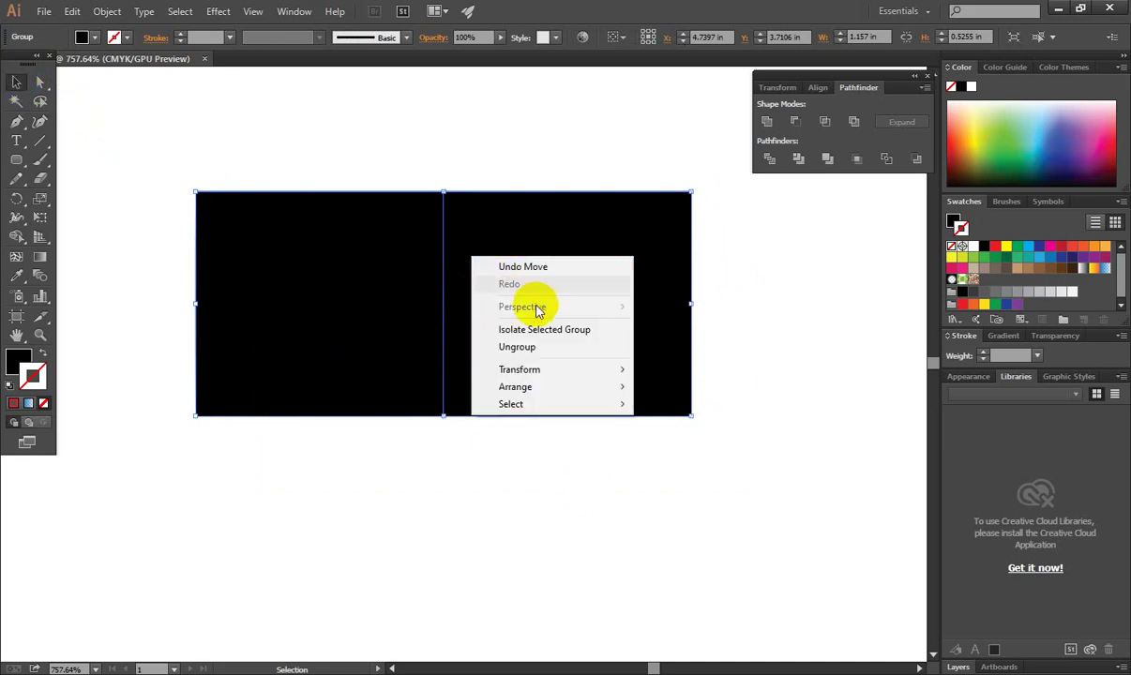
left_click(528, 354)
left_click(619, 535)
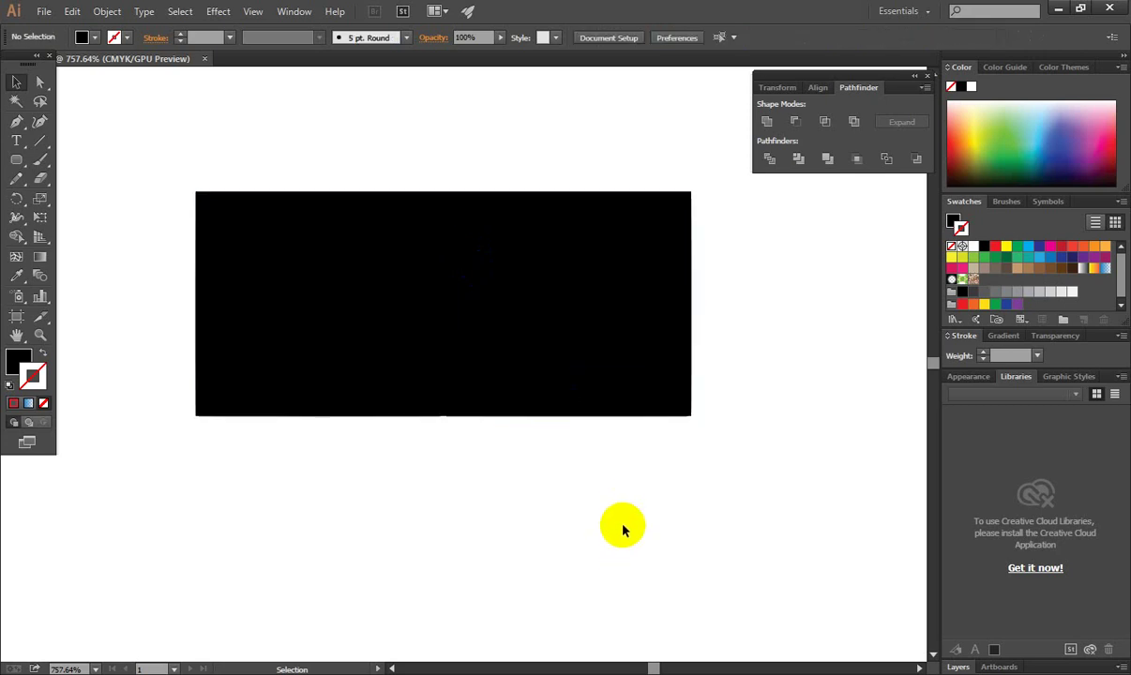
Drag the right 0.5785 × 0.5255 in half rightward, leaving a gap between the pieces
left_click(537, 325)
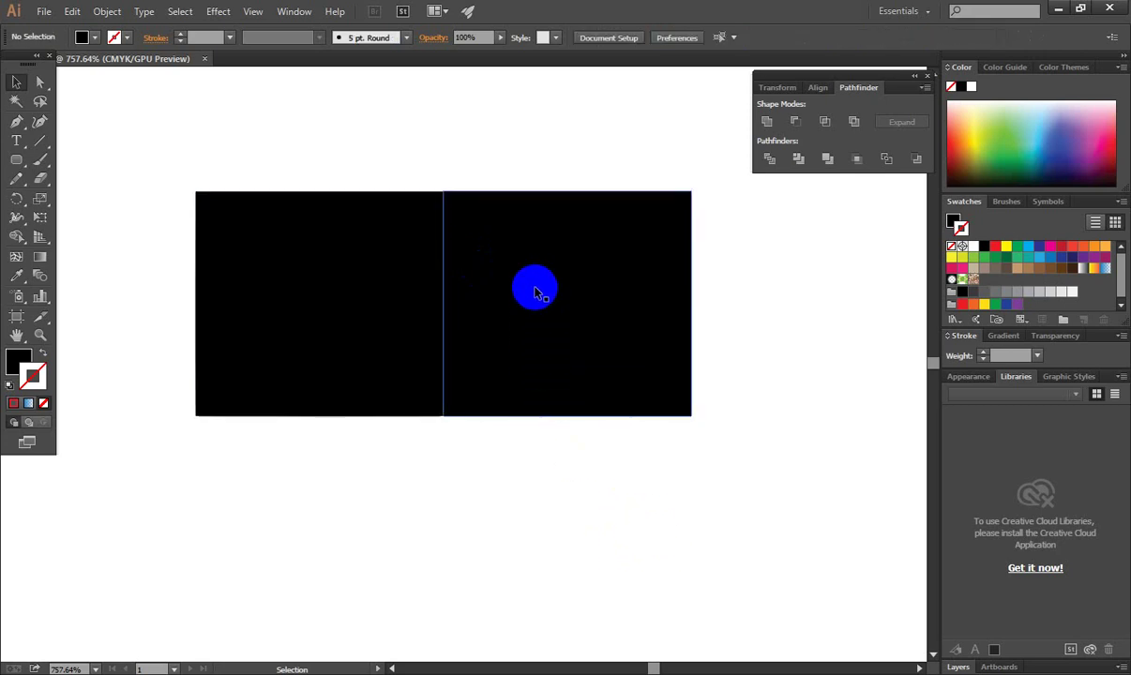
left_click(535, 292)
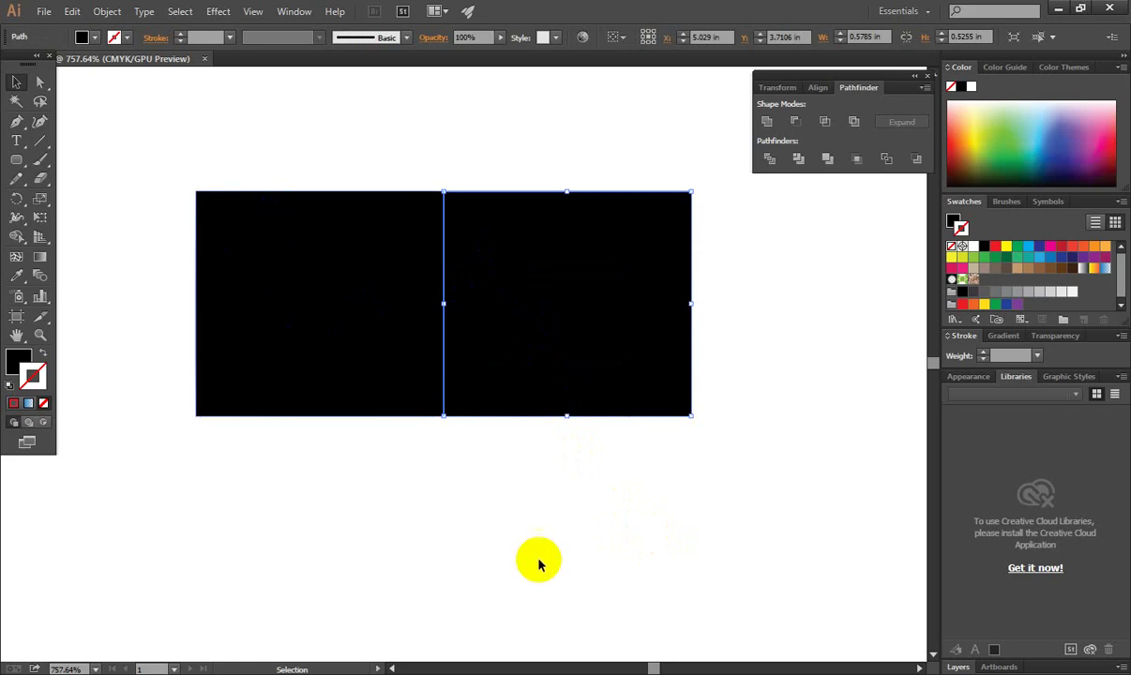
left_click(523, 399)
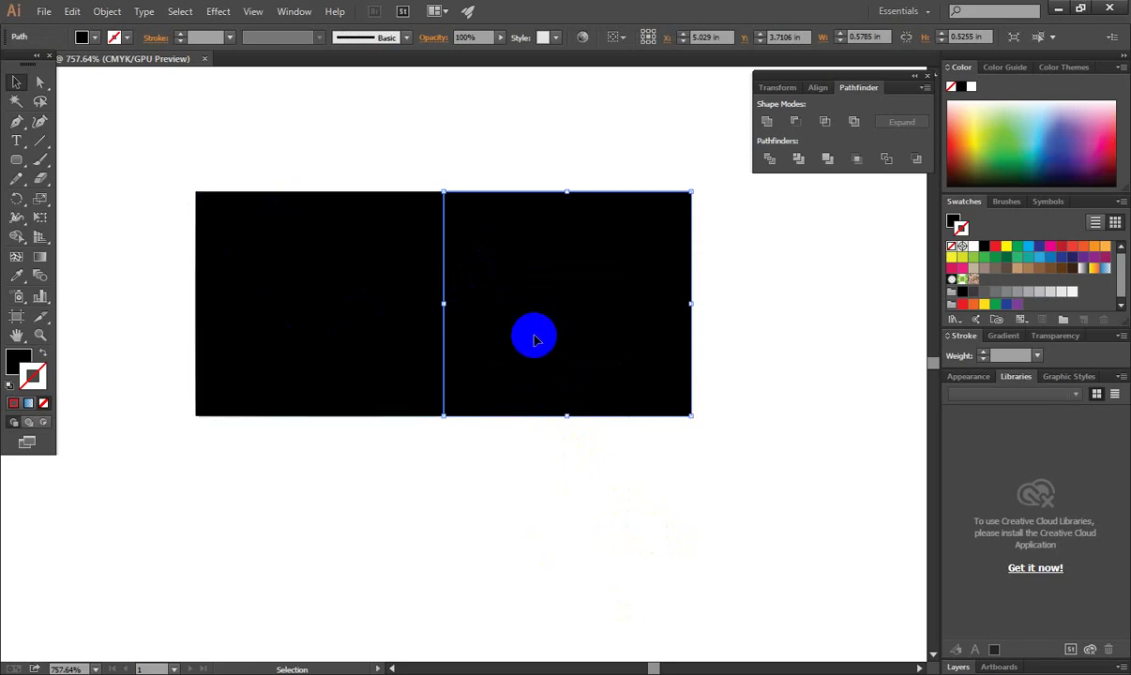
left_click_drag(534, 335, 638, 340)
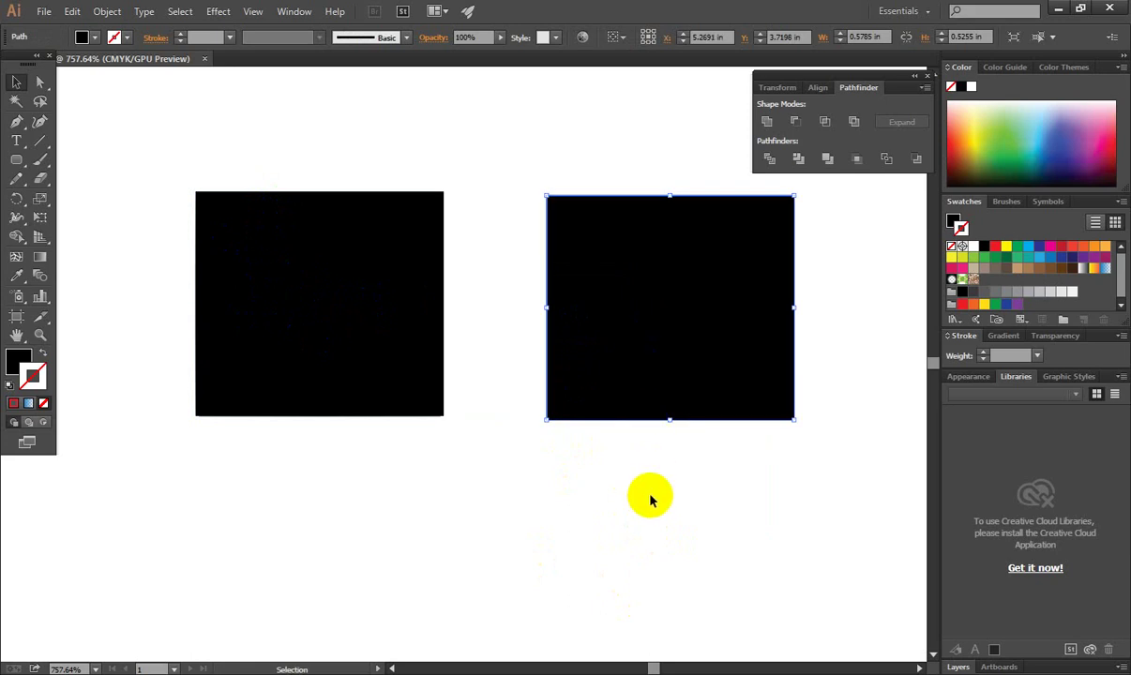
left_click(455, 298)
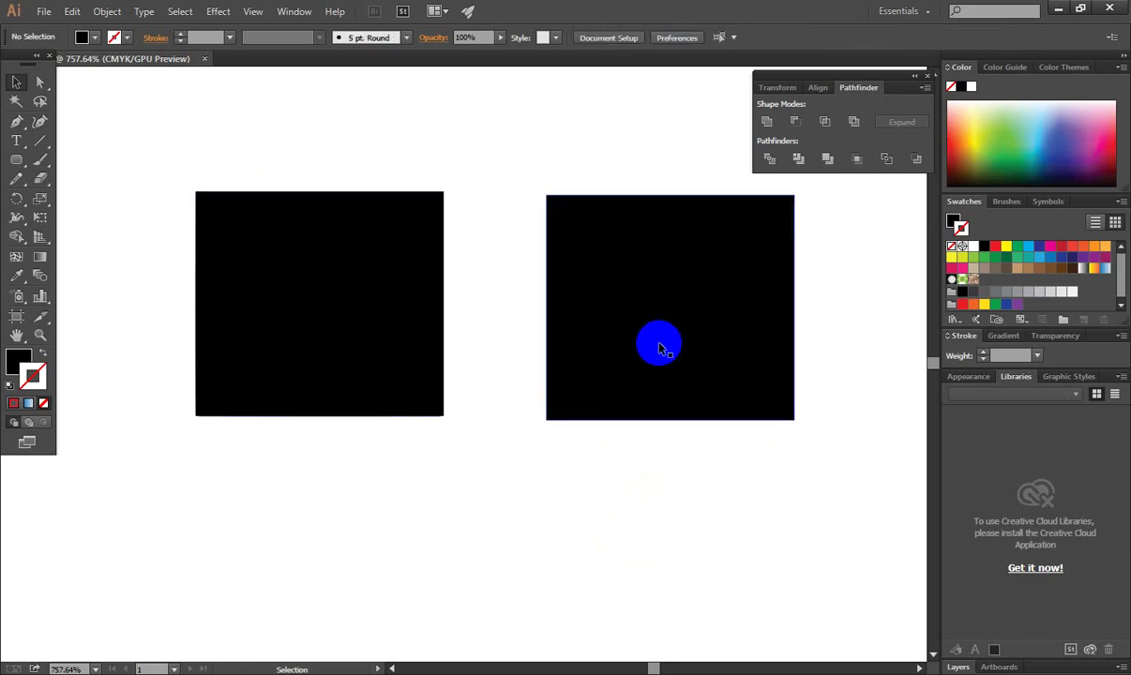
left_click(659, 348)
left_click(682, 497)
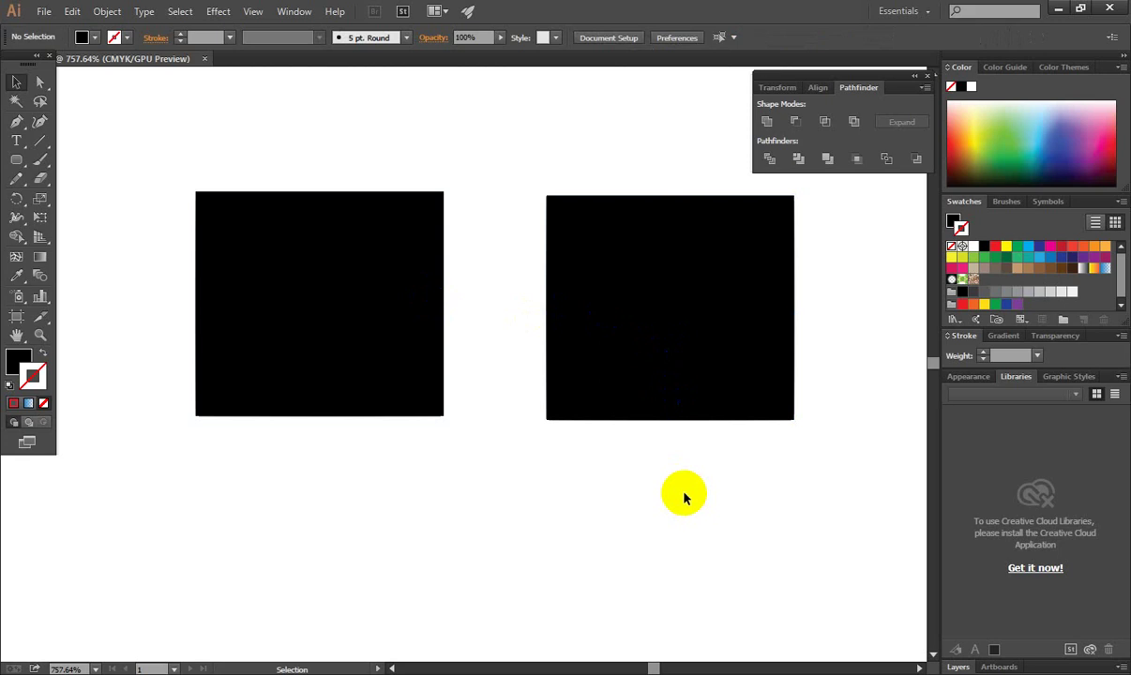
left_click(633, 345)
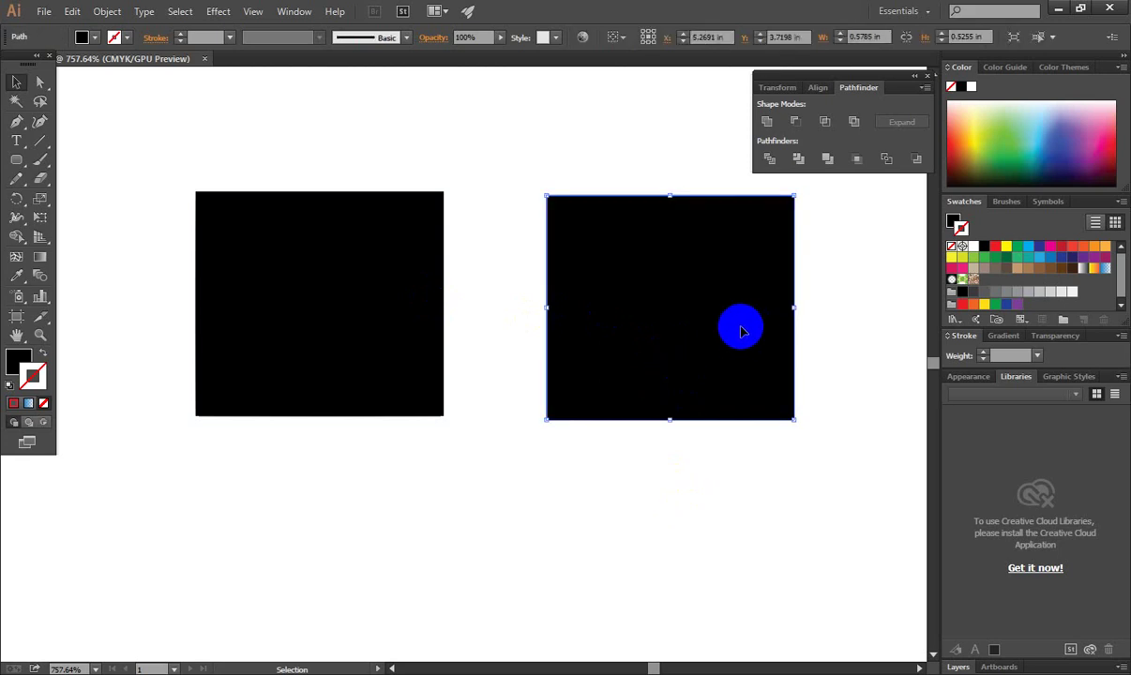
left_click_drag(704, 308, 683, 303)
left_click(656, 489)
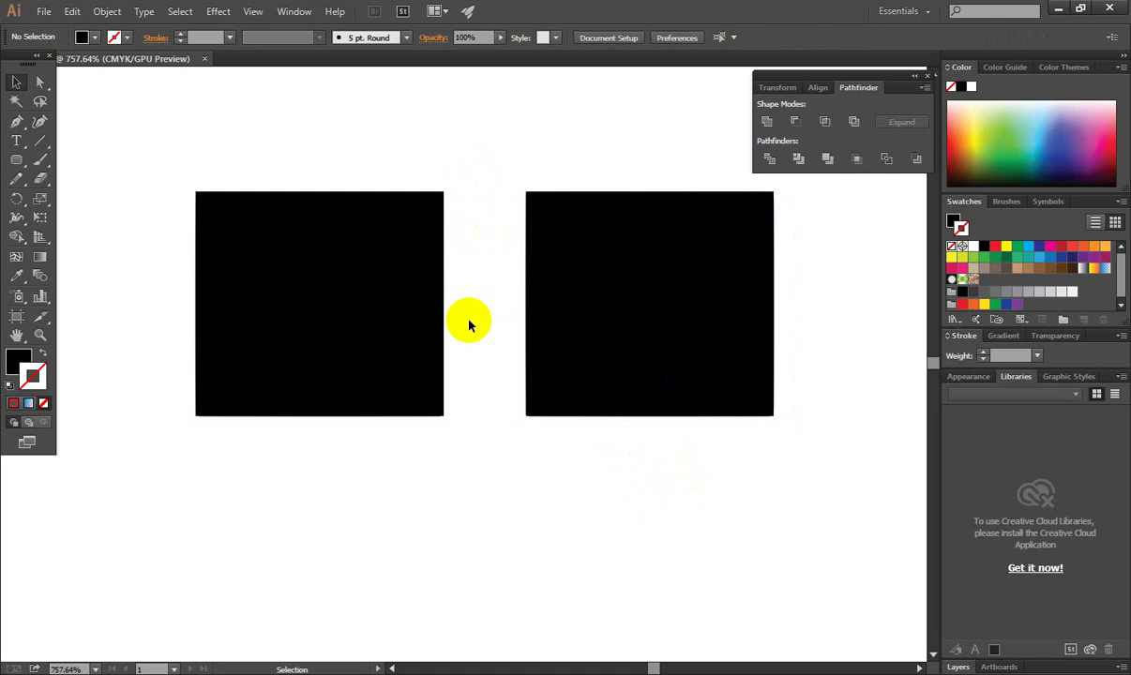
left_click(349, 339)
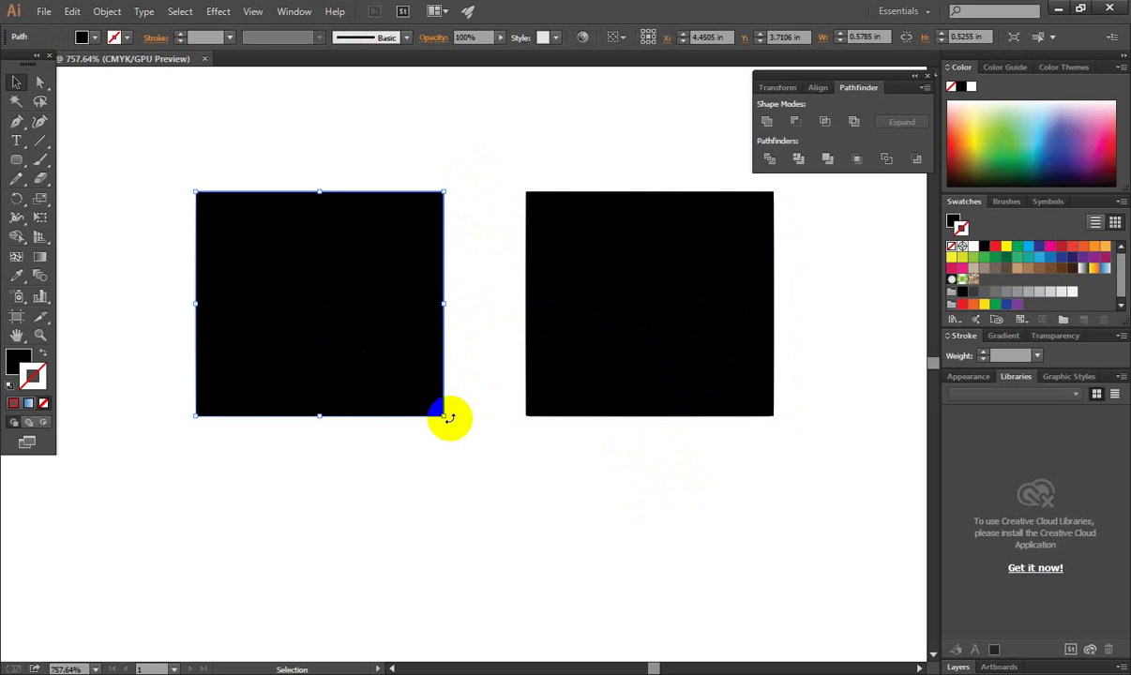
Rotate the left half 45° into a diamond and reposition the right half
left_click_drag(449, 418, 467, 256)
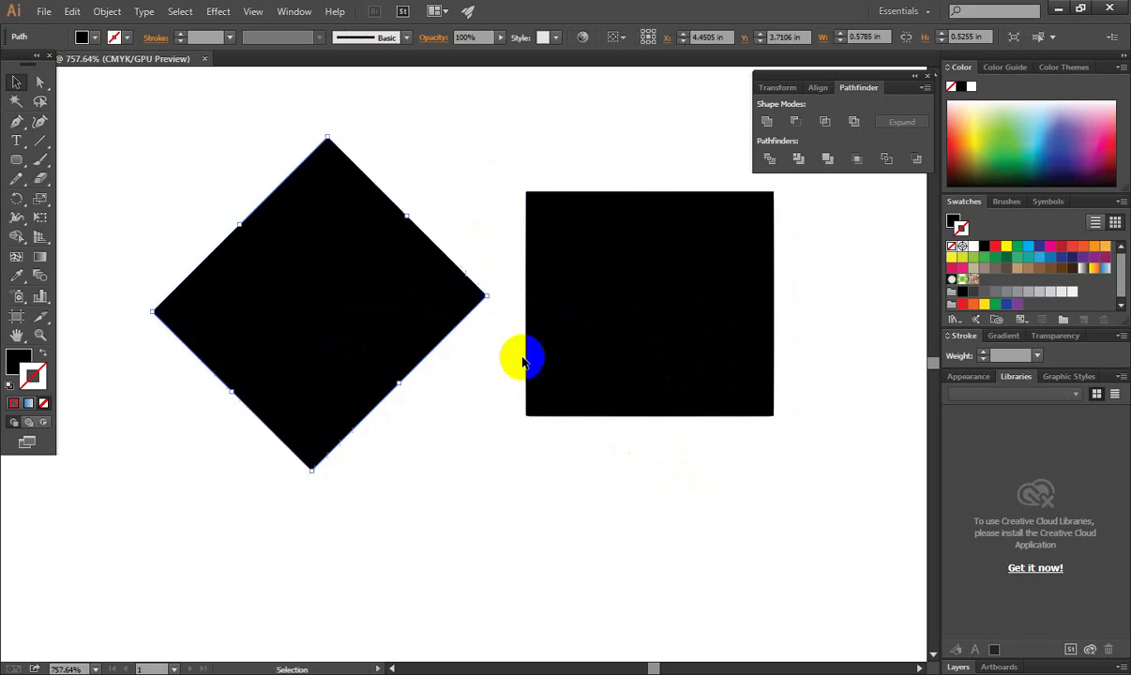
left_click(611, 330)
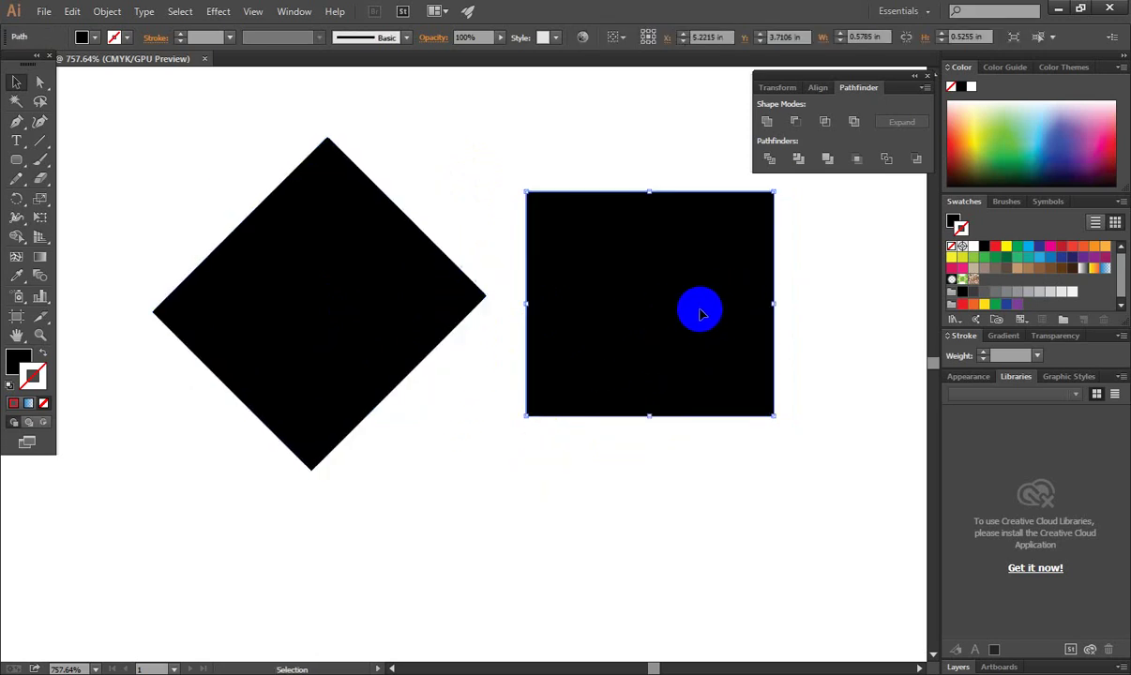
left_click_drag(702, 330, 685, 367)
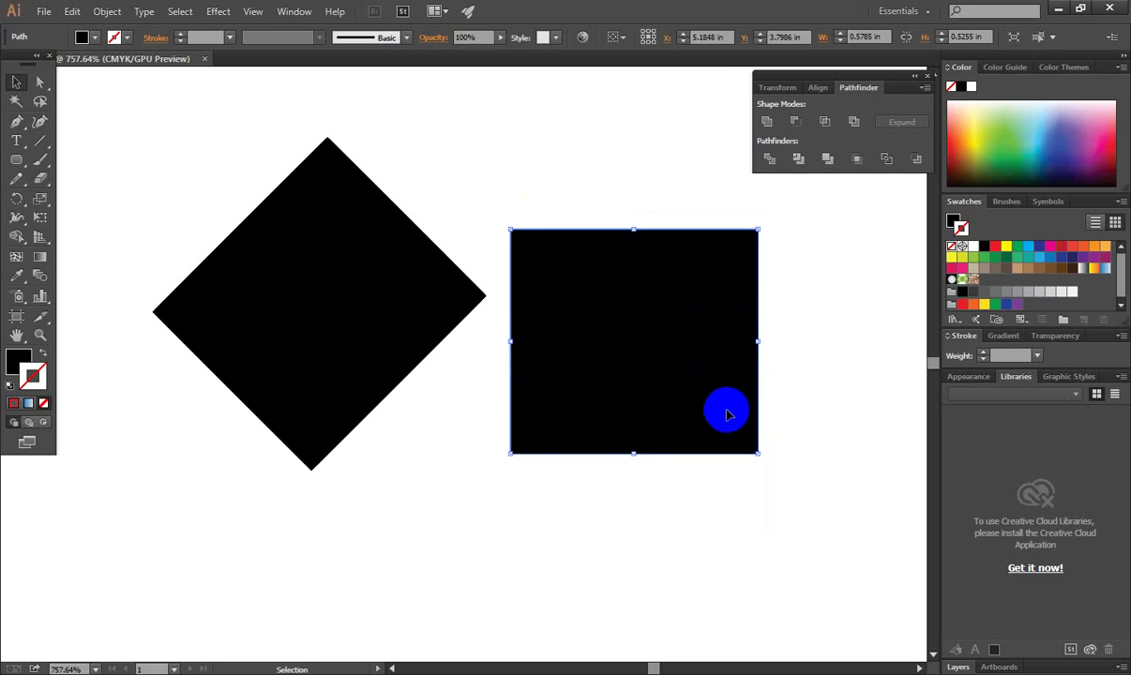
left_click_drag(709, 407, 686, 375)
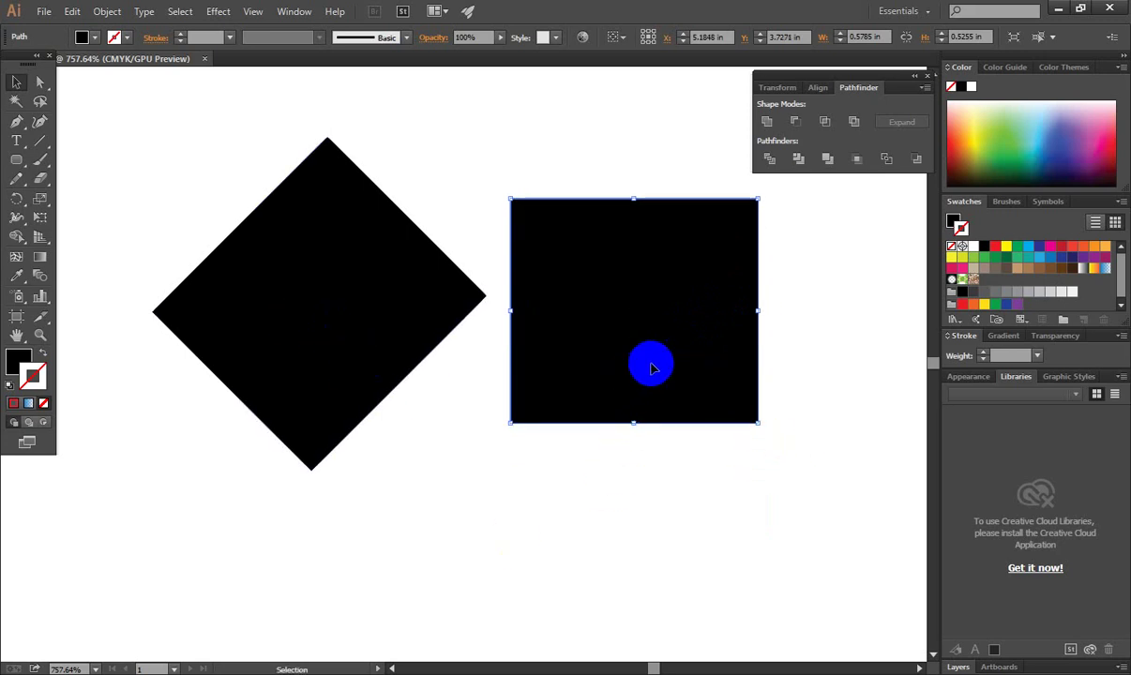
left_click(127, 151)
left_click(606, 257)
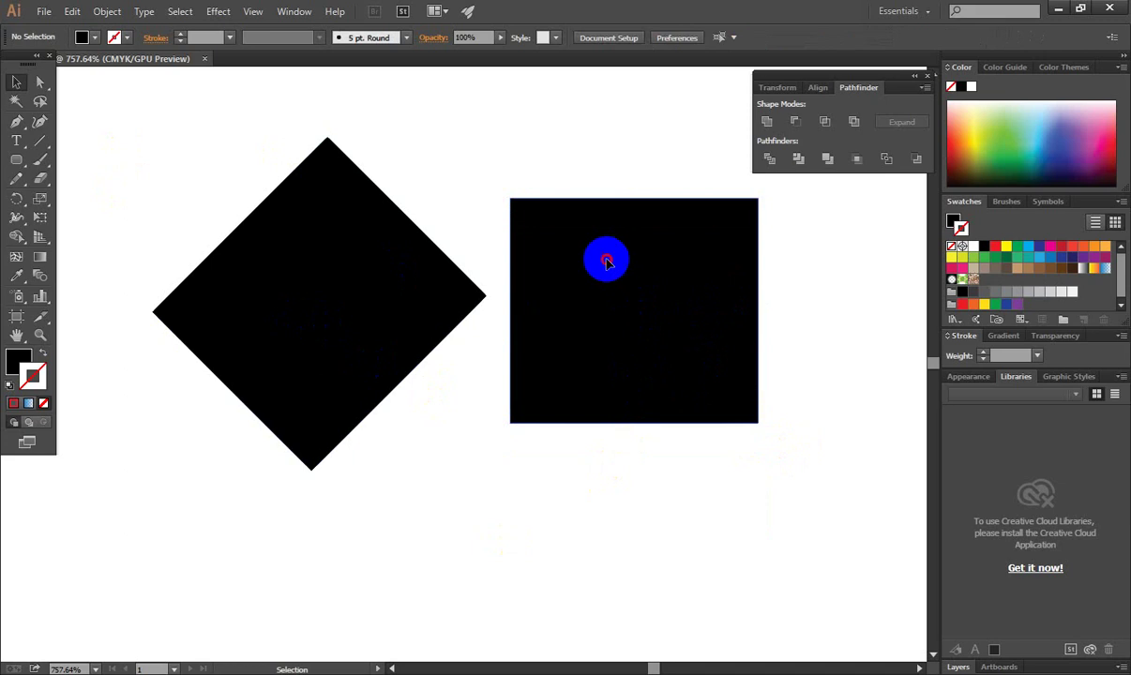
Drag the right half's live corners inward to round it into an oval with 0.26 in corners
left_click(42, 83)
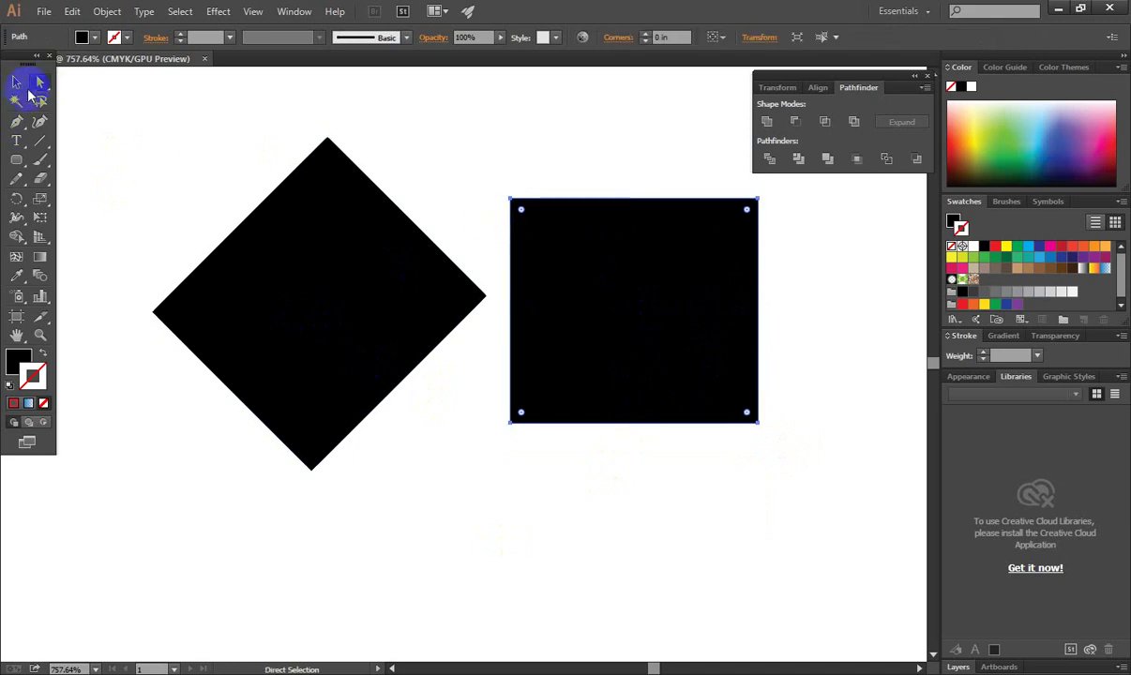
left_click(536, 228)
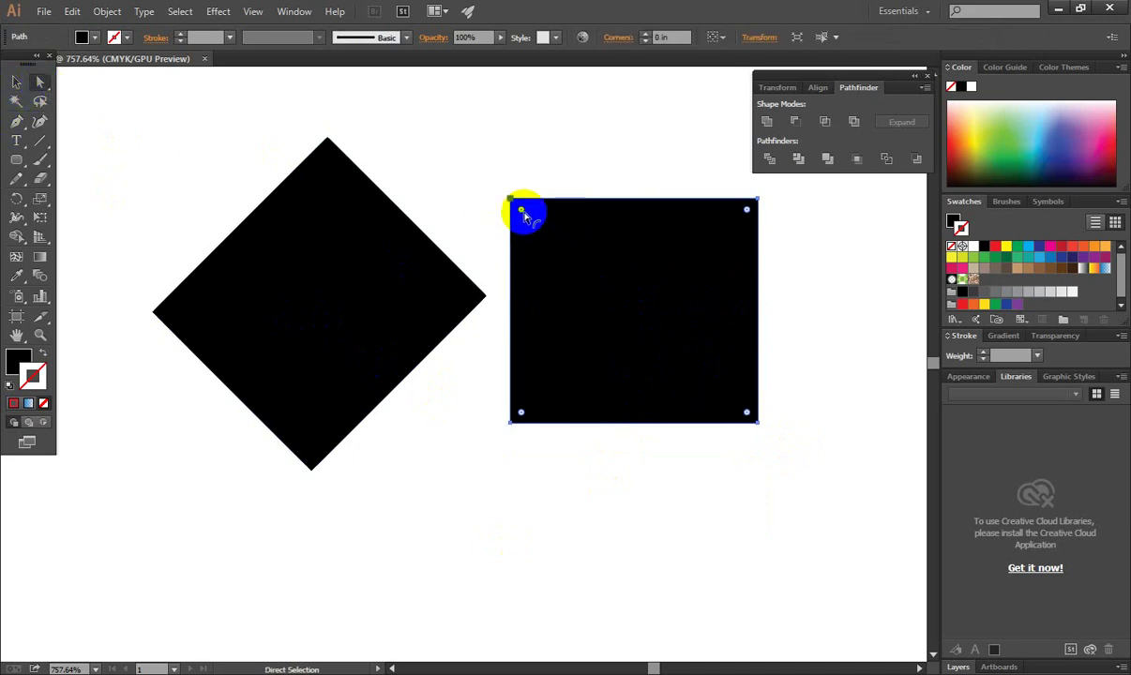
left_click_drag(524, 214, 735, 444)
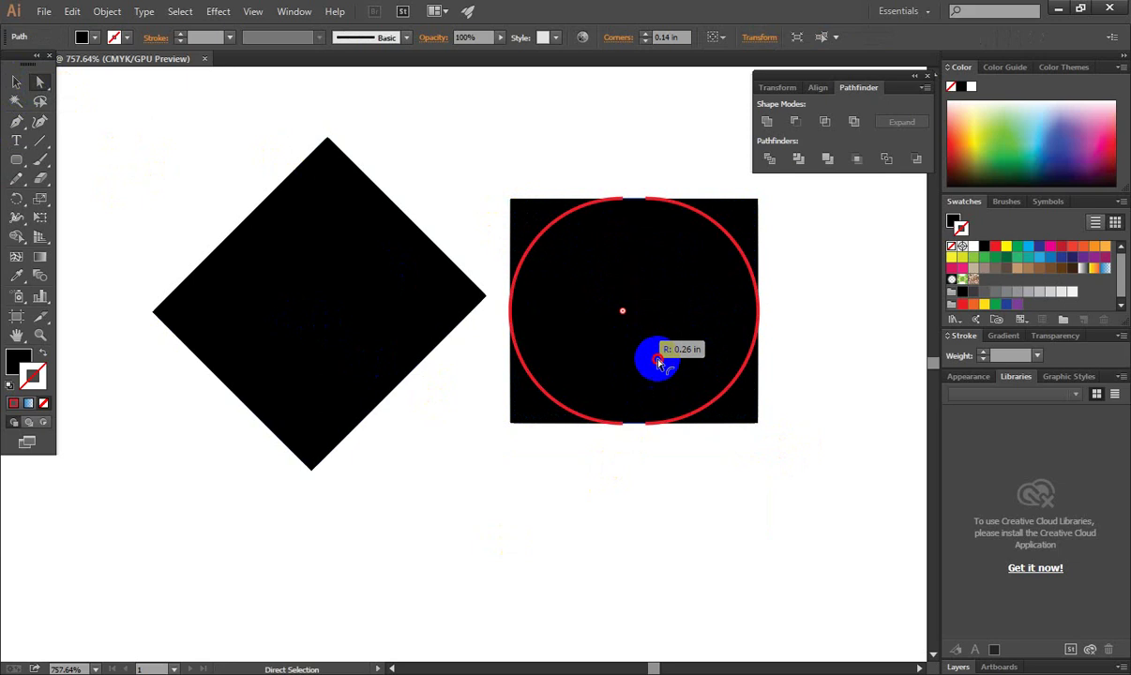
left_click(624, 314)
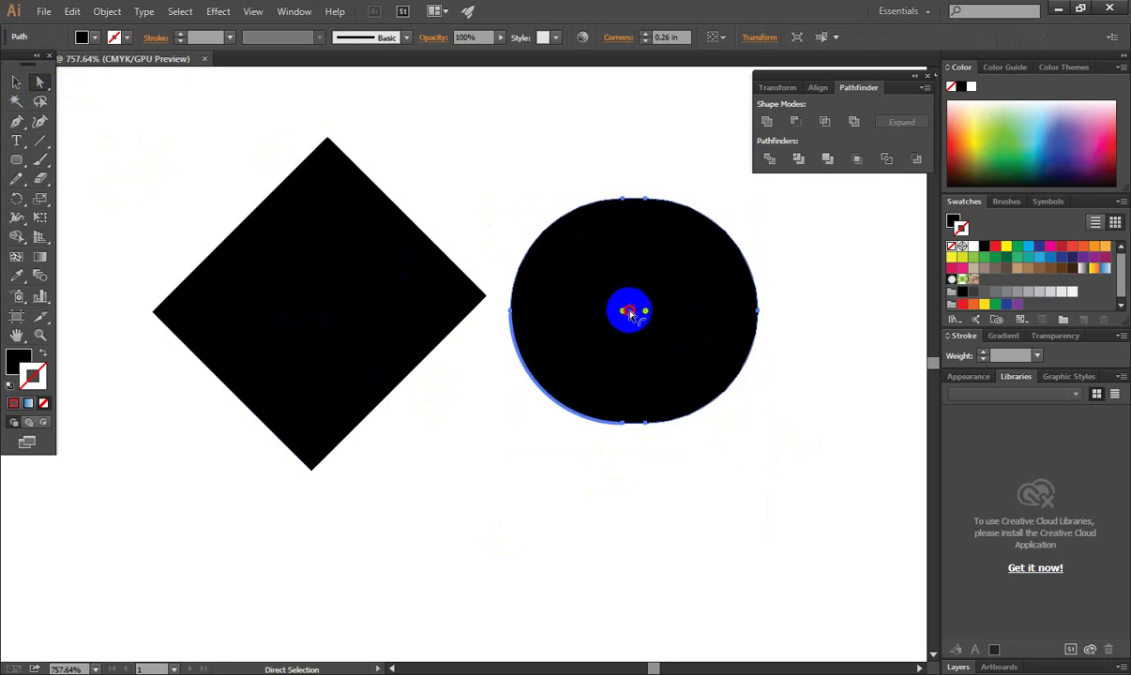
left_click_drag(630, 315, 644, 313)
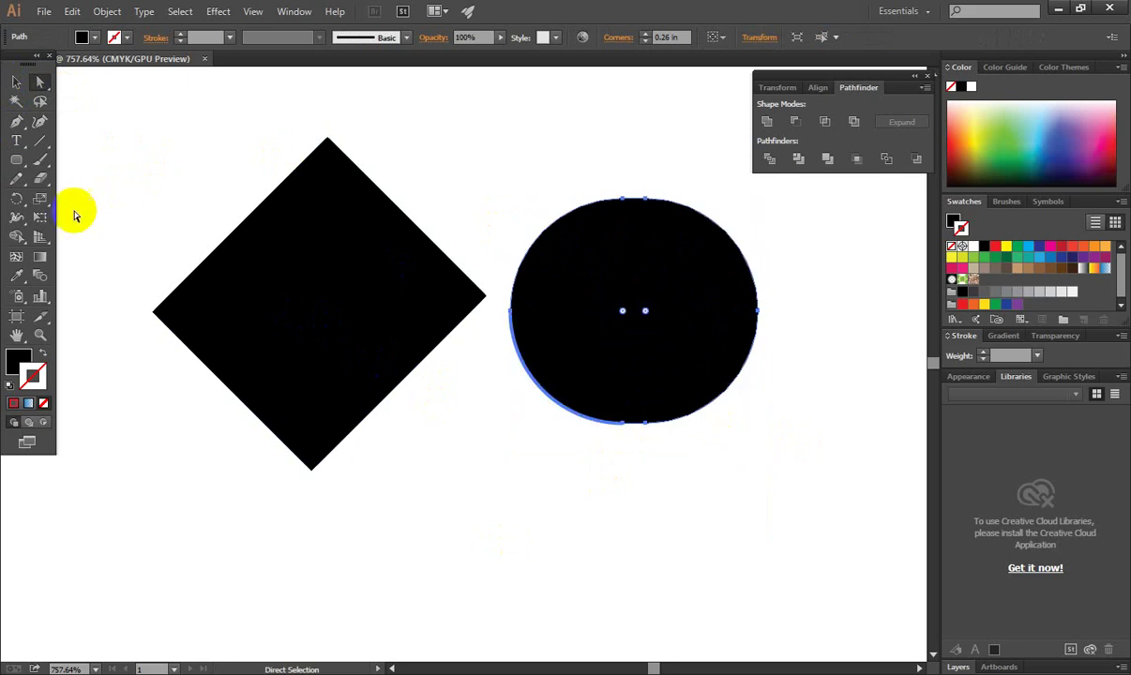
left_click(16, 81)
left_click(654, 420)
left_click(672, 357)
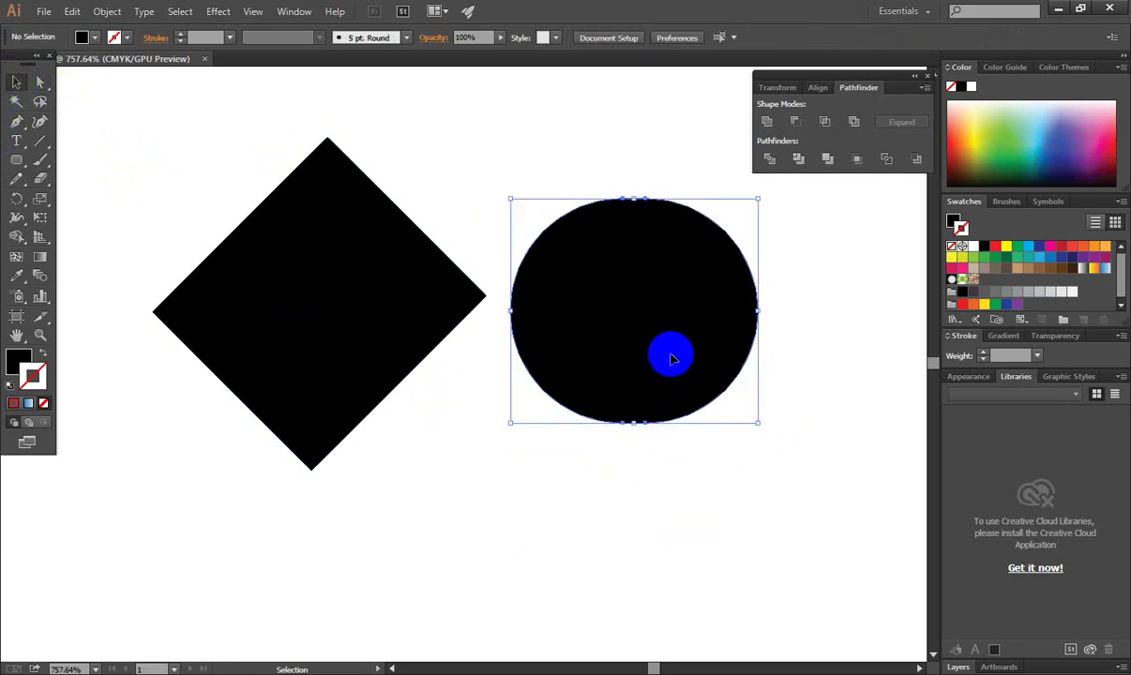
Move the oval onto the diamond and scale it down to fit inside
left_click_drag(671, 357, 352, 349)
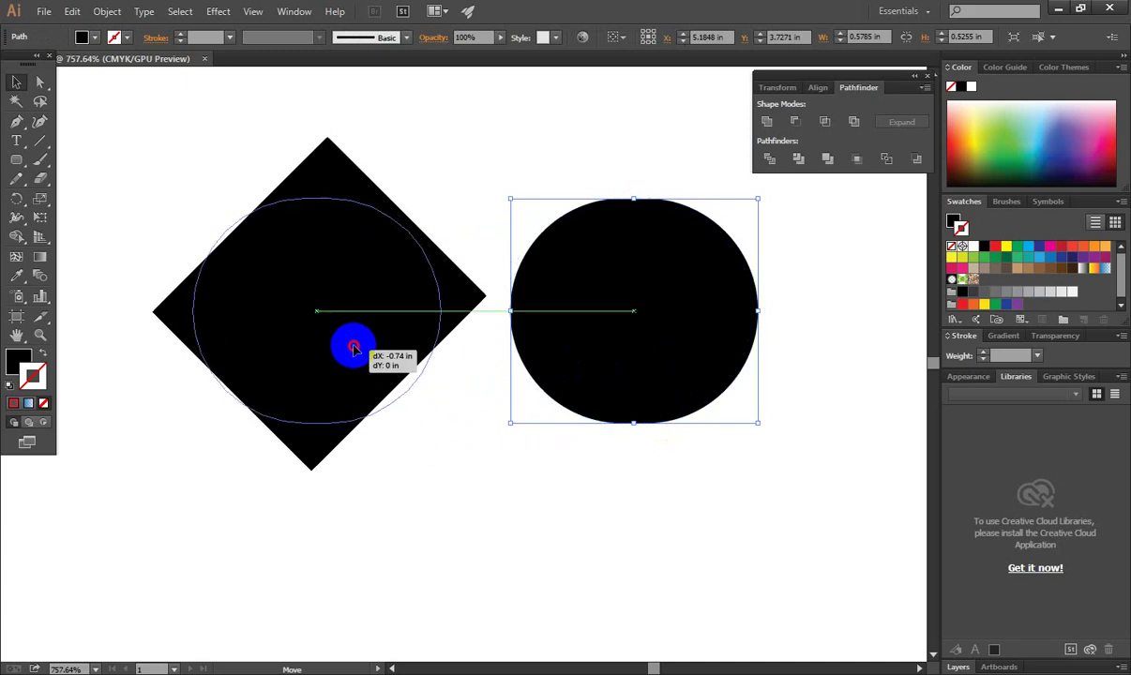
left_click_drag(353, 349, 389, 362)
left_click(172, 260)
left_click_drag(135, 160, 564, 530)
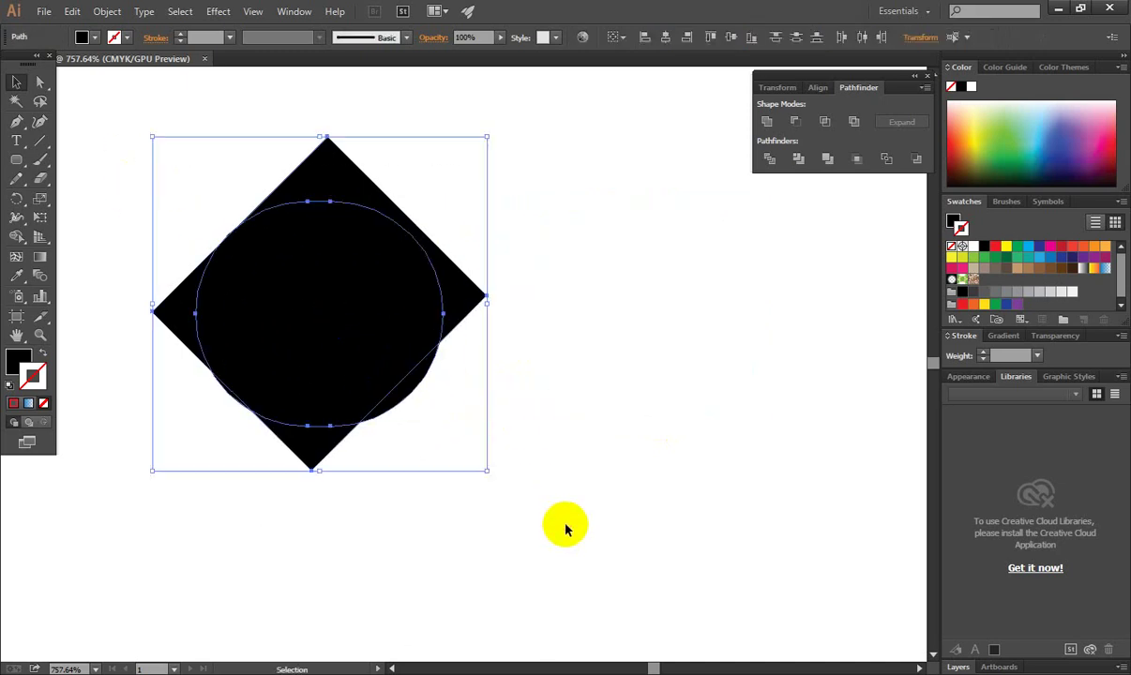
left_click(330, 338)
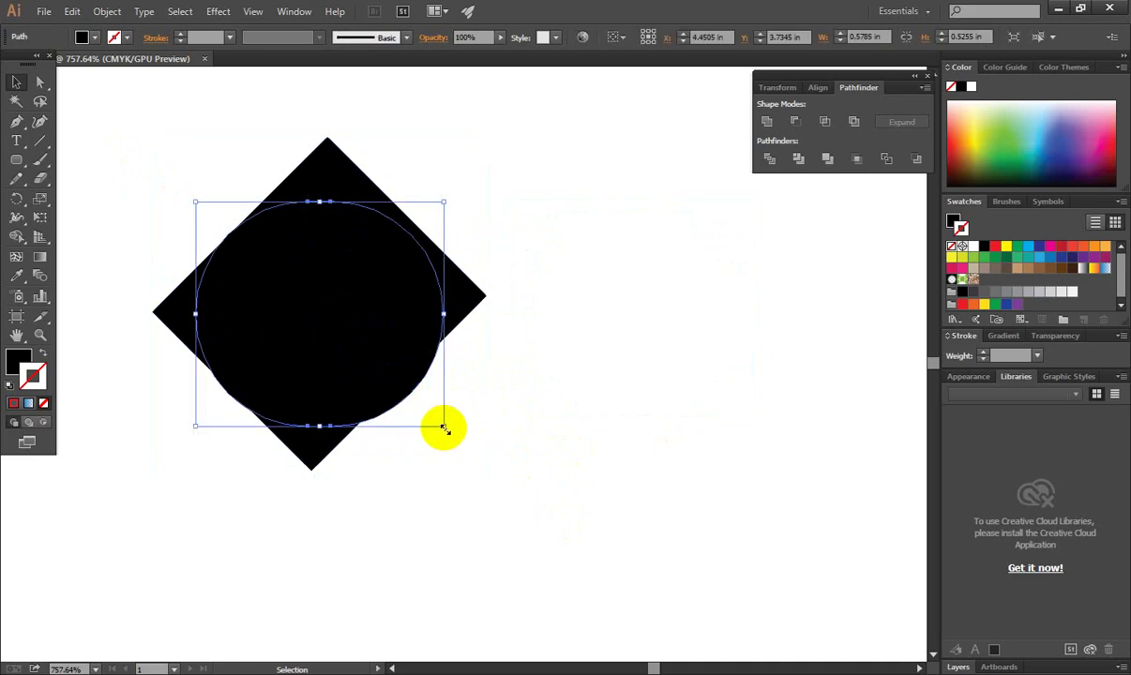
left_click_drag(443, 428, 419, 409)
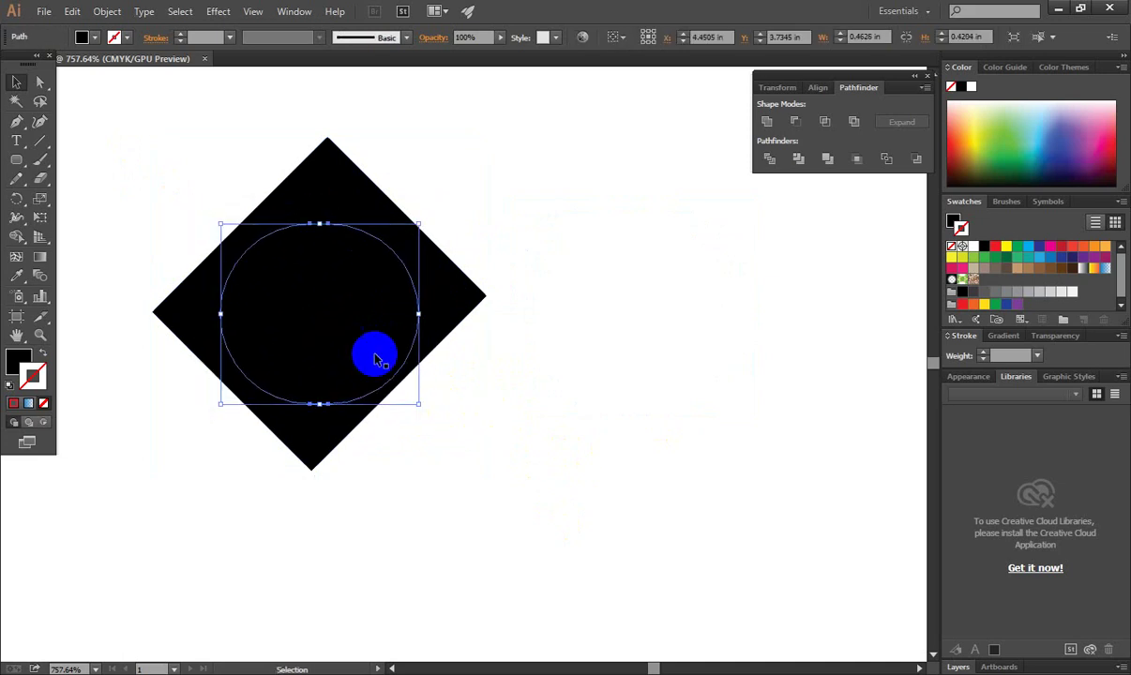
Select both shapes and apply Horizontal and Vertical Align Center
left_click(214, 188)
left_click_drag(214, 187, 429, 434)
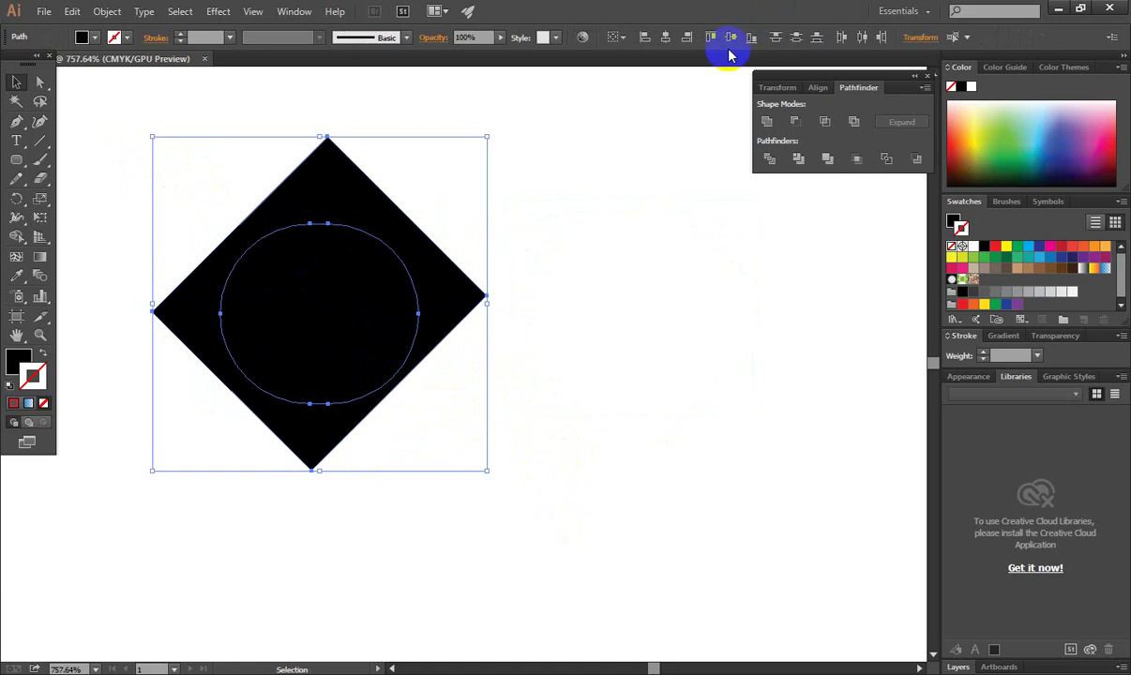
left_click(665, 41)
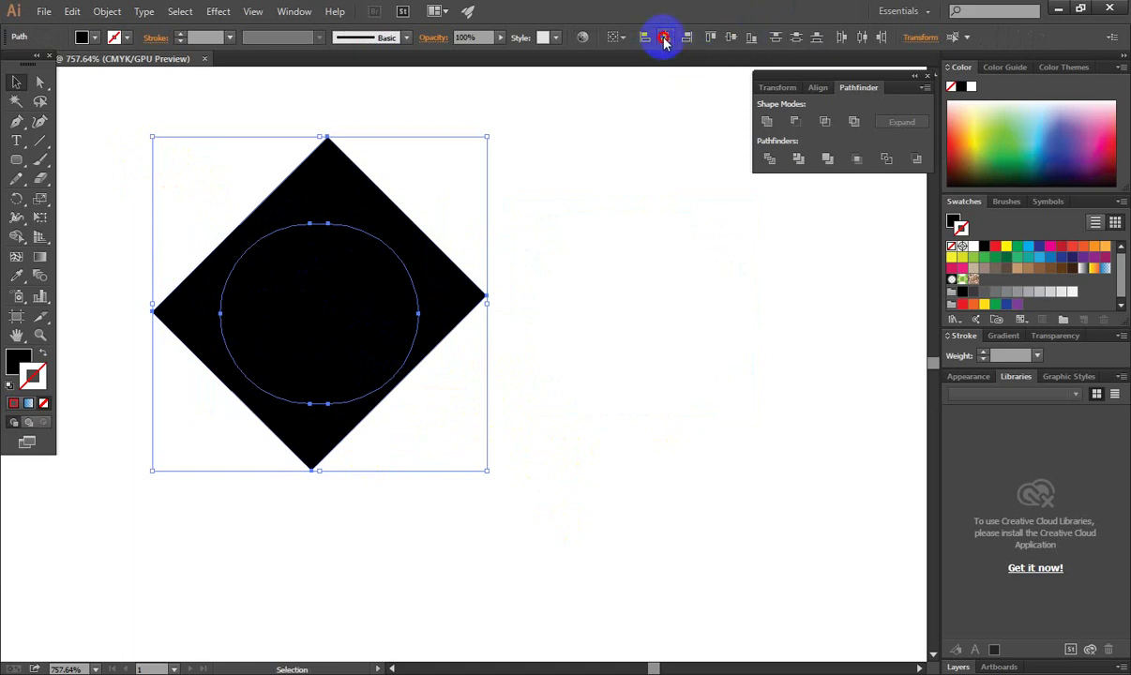
left_click(732, 41)
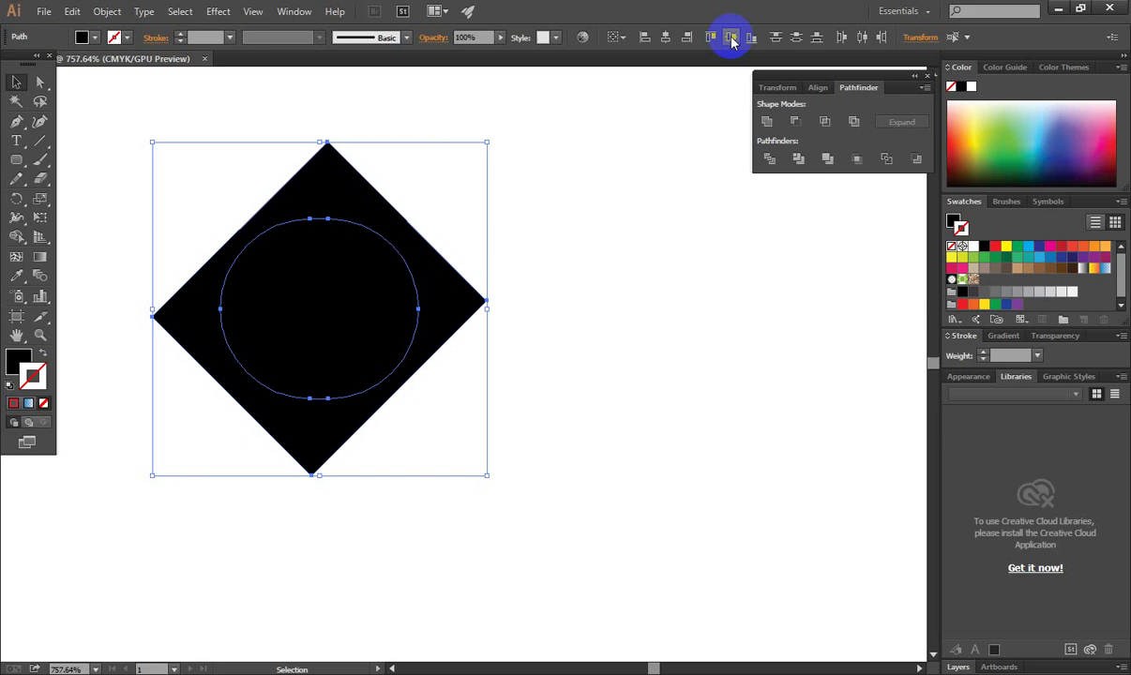
left_click(617, 321)
left_click(328, 295)
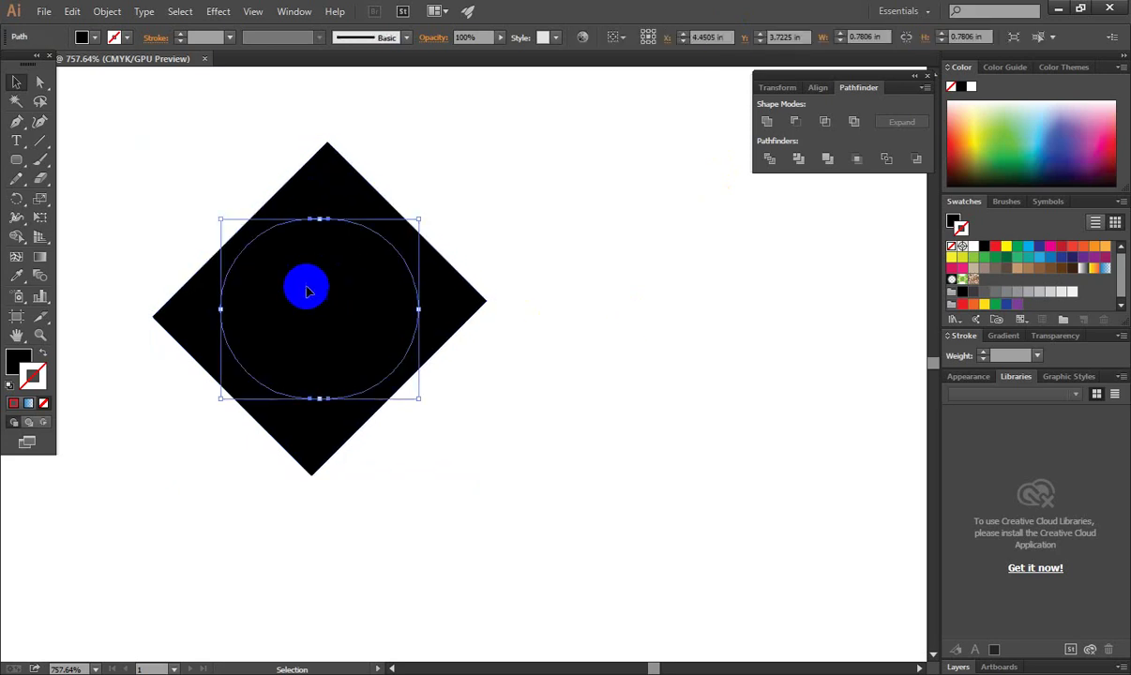
left_click_drag(189, 118, 486, 460)
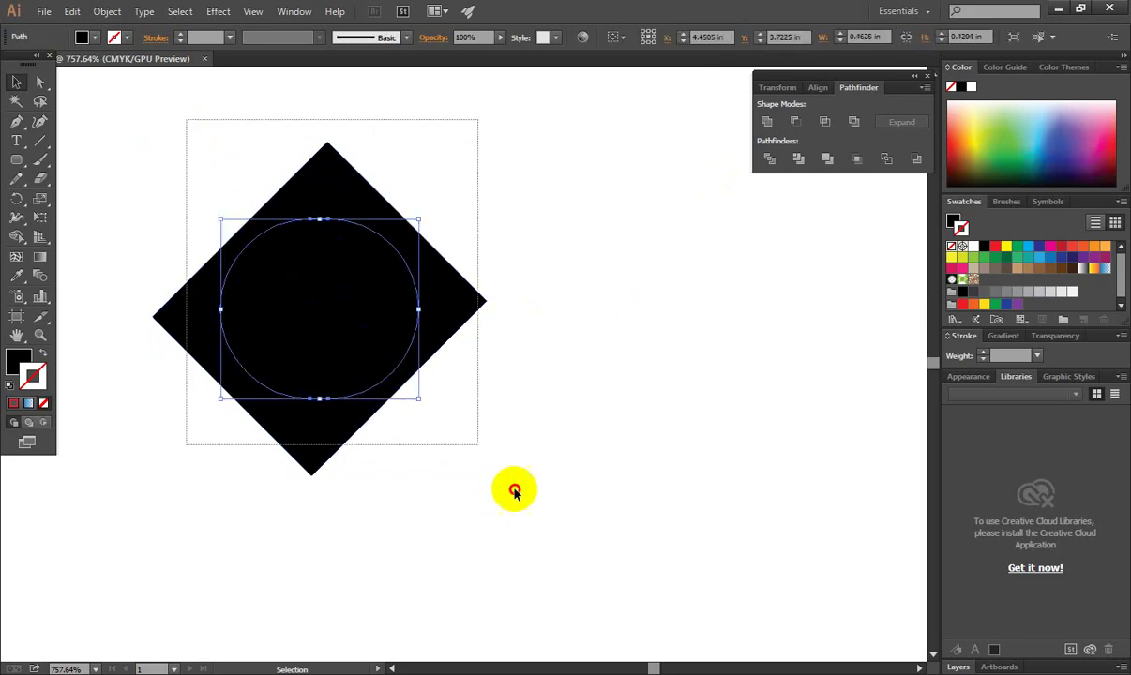
left_click(338, 324)
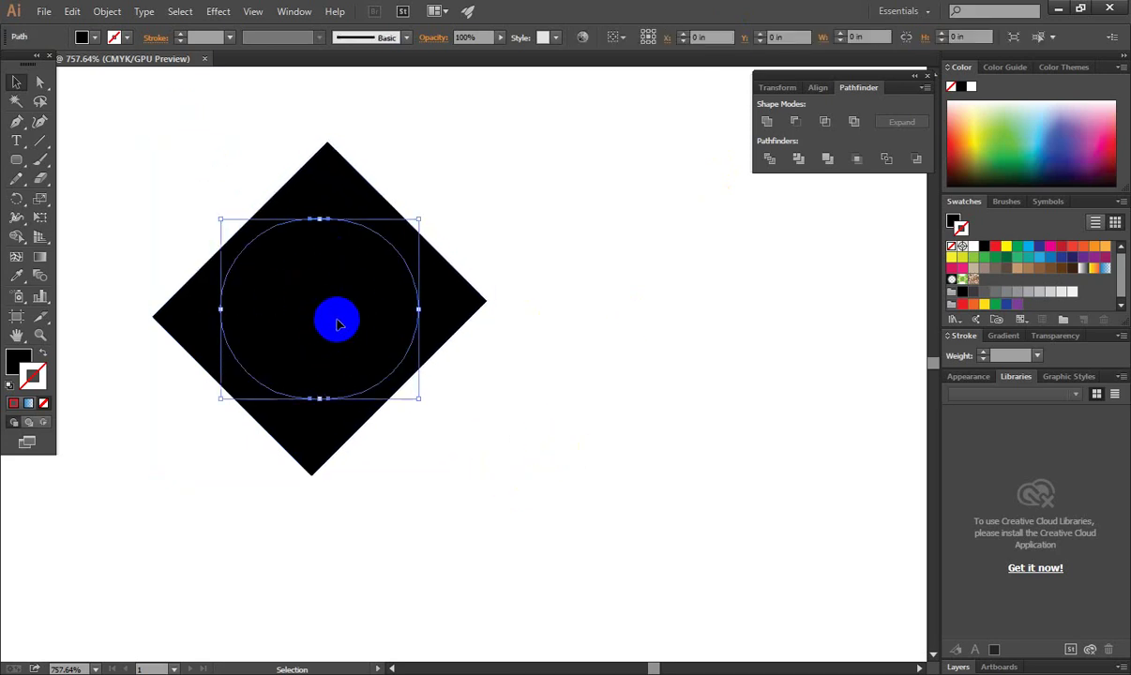
Give the oval a red outline and move the oval and diamond toward the canvas centre
left_click(995, 247)
left_click(573, 419)
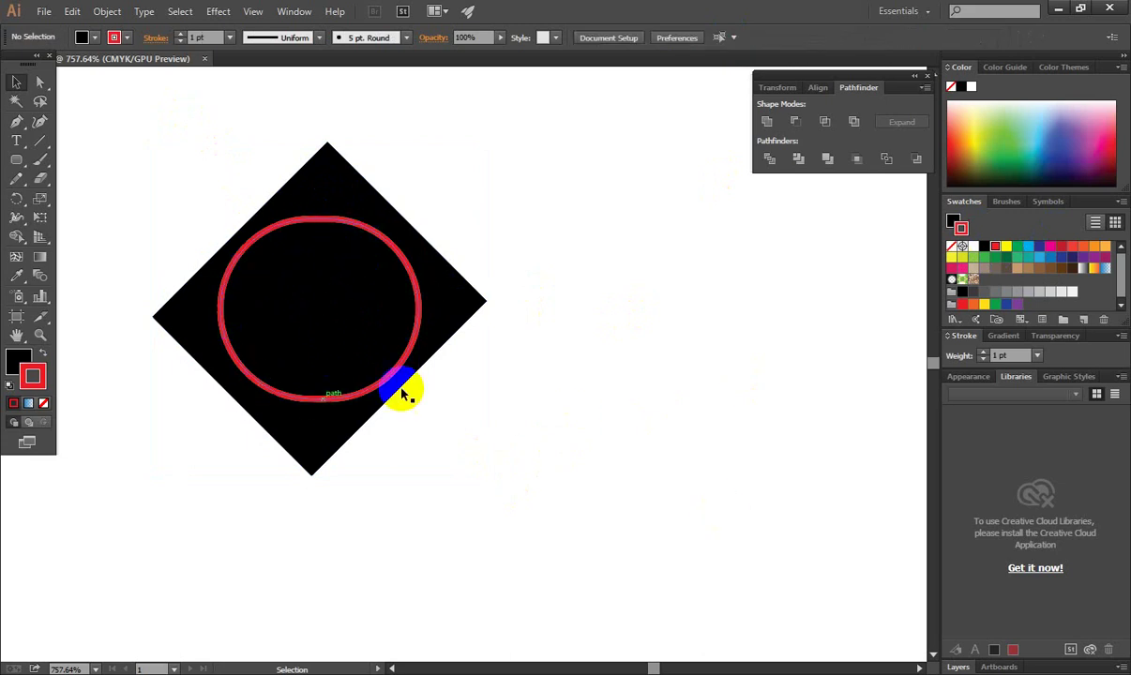
left_click_drag(141, 131, 493, 480)
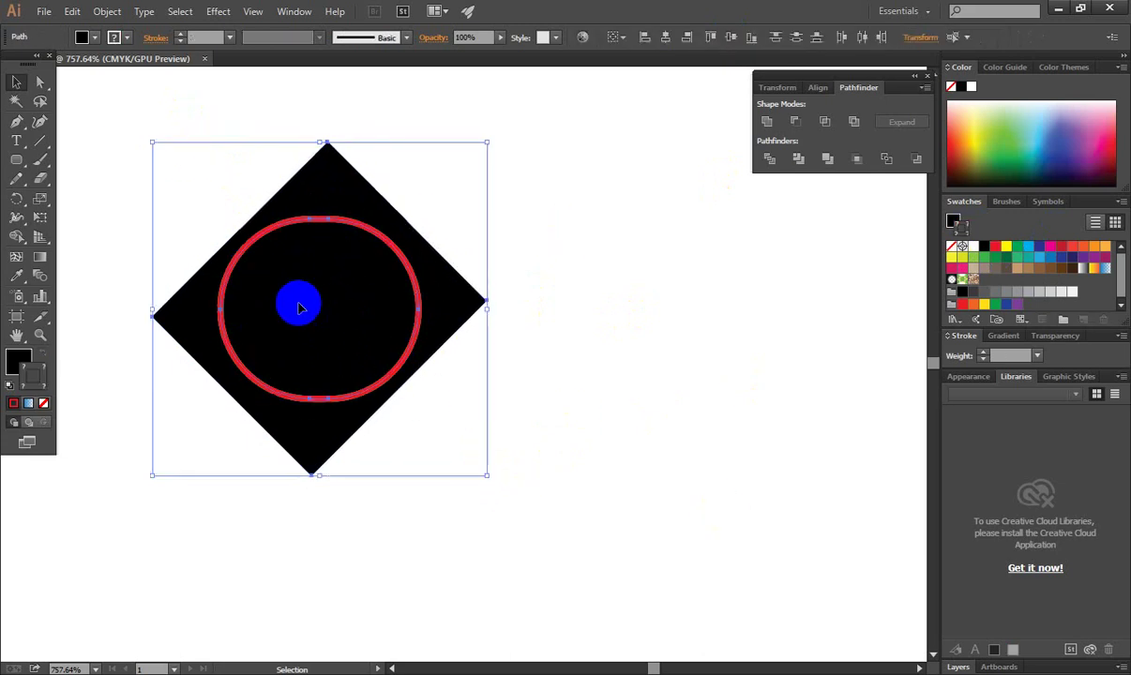
left_click_drag(298, 308, 467, 327)
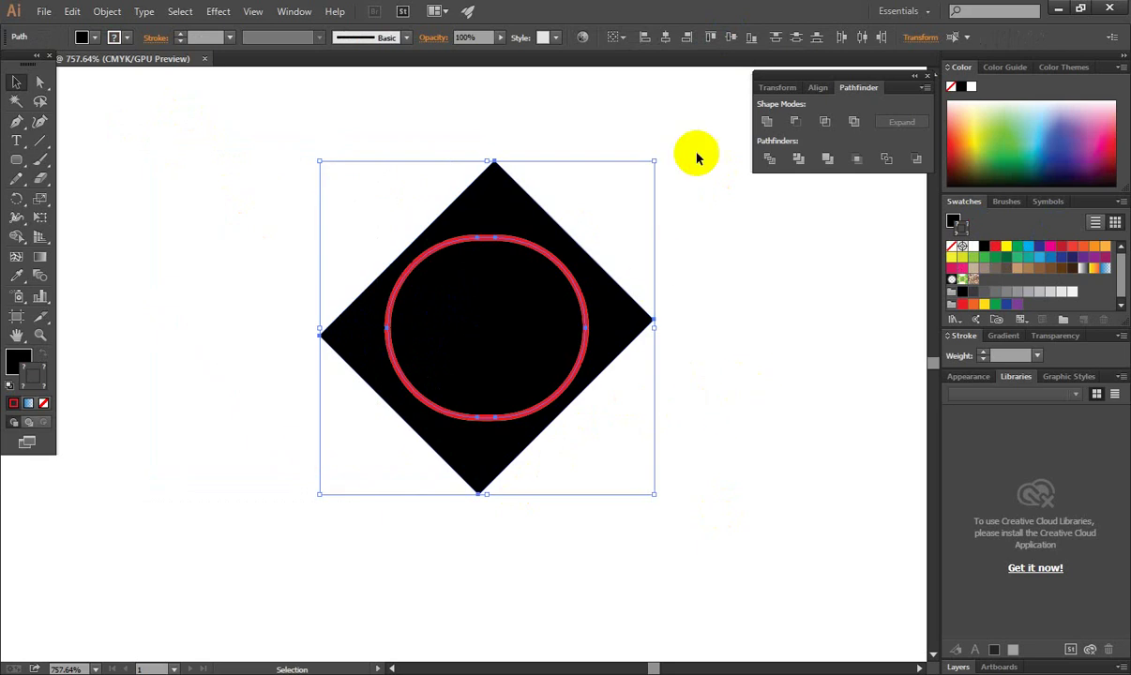
left_click(769, 162)
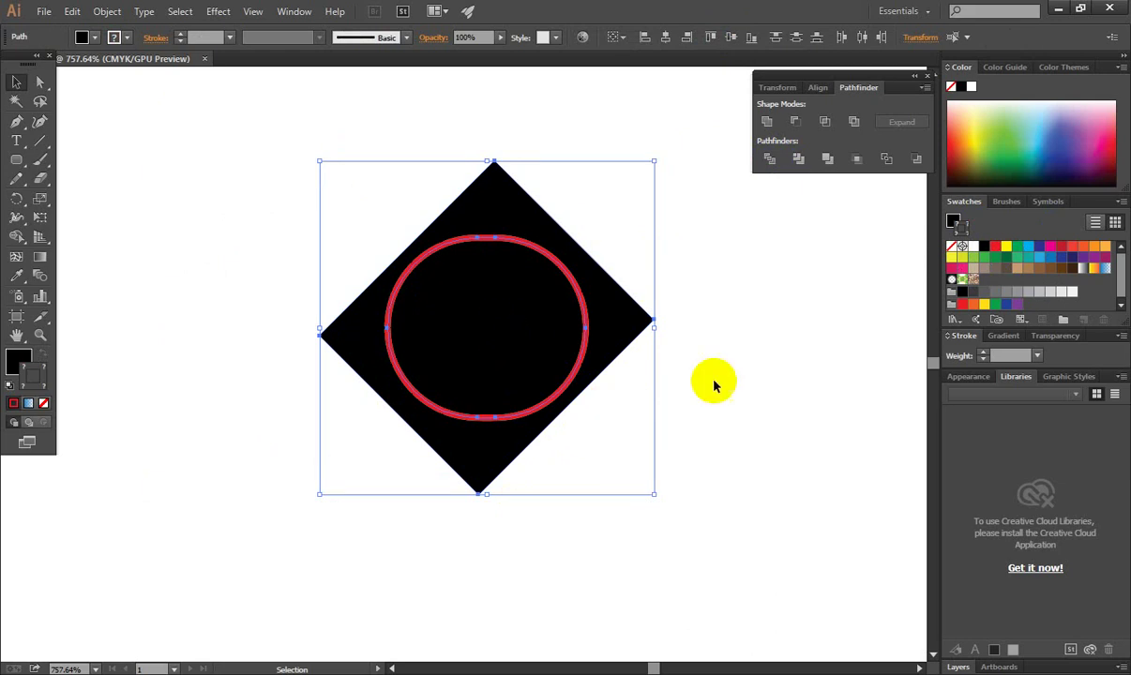
left_click(744, 389)
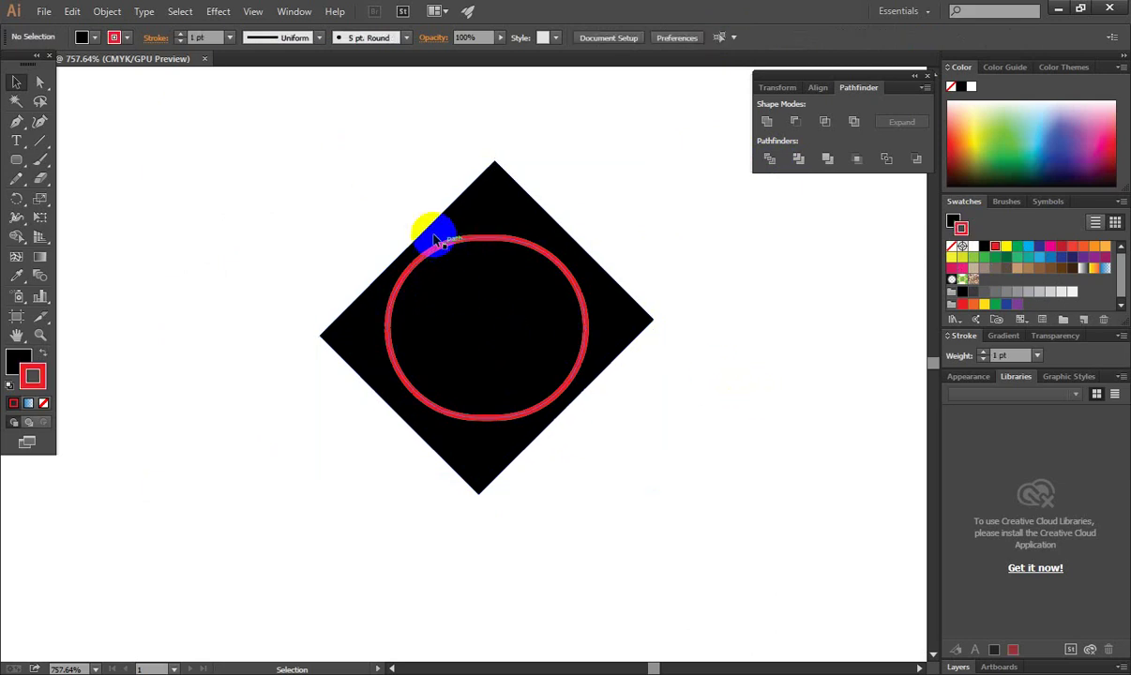
left_click_drag(361, 143, 631, 506)
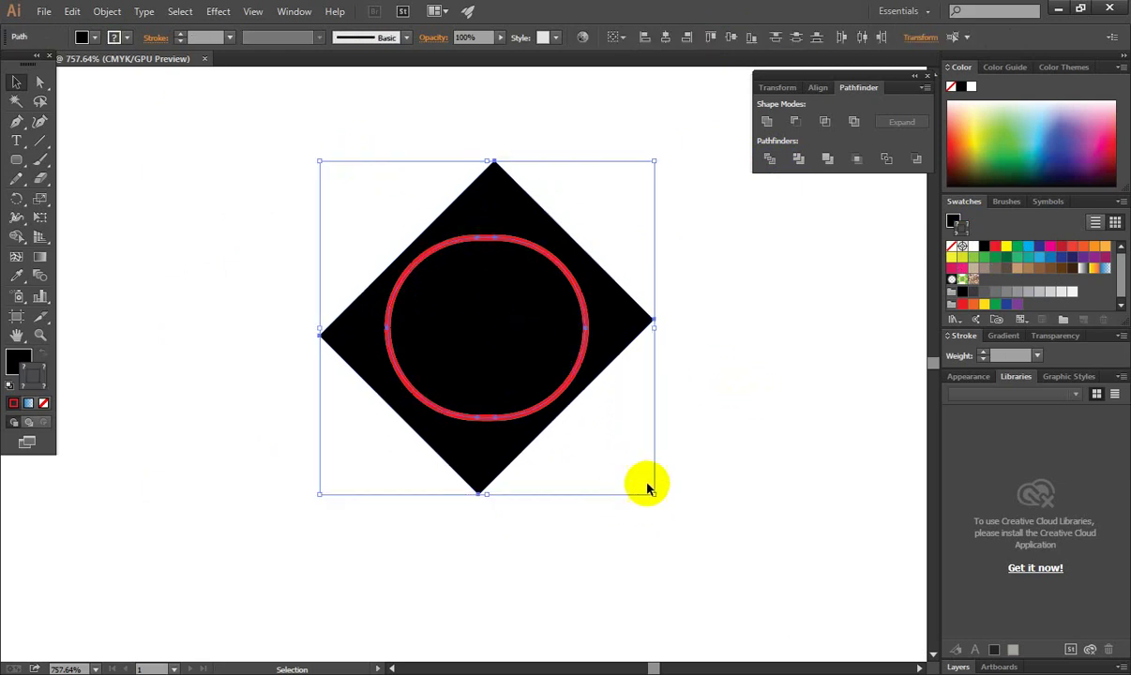
Divide the diamond along the oval with Pathfinder and ungroup the resulting pieces
left_click(767, 162)
left_click(497, 311)
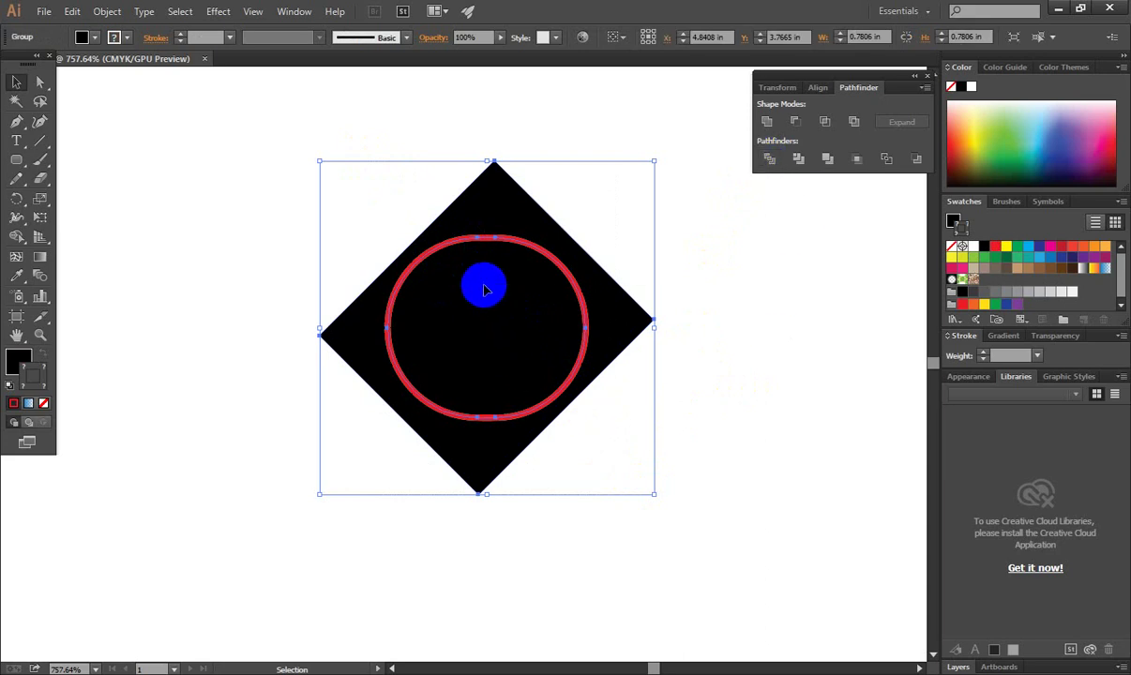
right_click(485, 291)
left_click(540, 376)
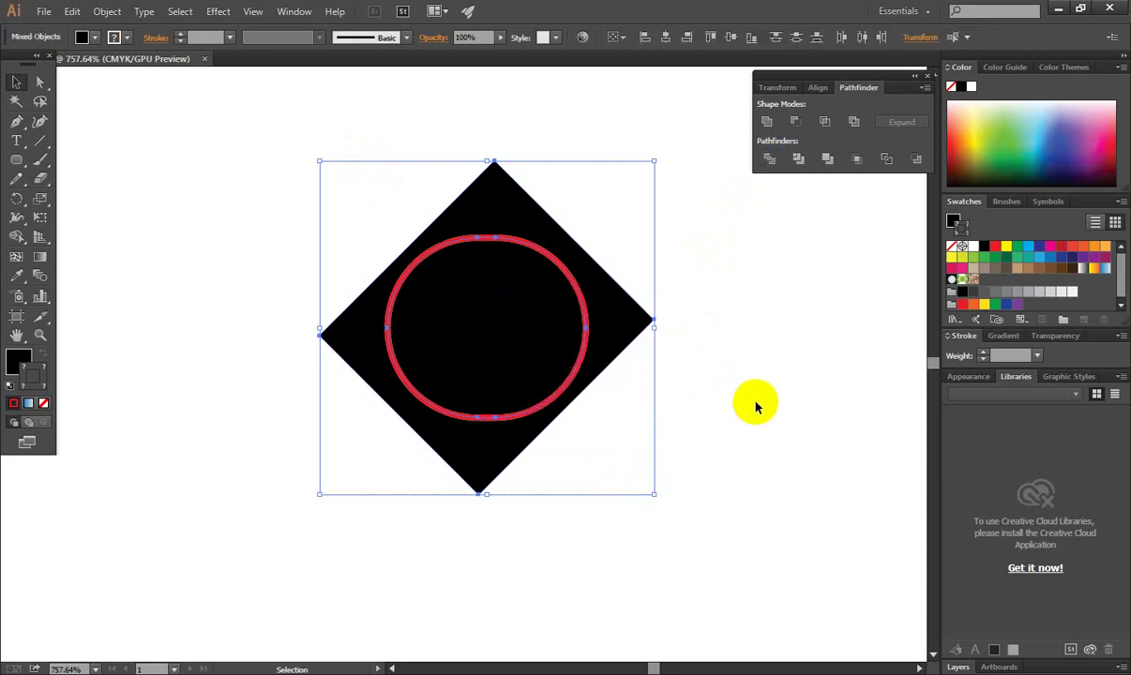
left_click(758, 398)
Place the holed diamond on the left beside the red-outlined oval piece
left_click_drag(494, 185, 190, 187)
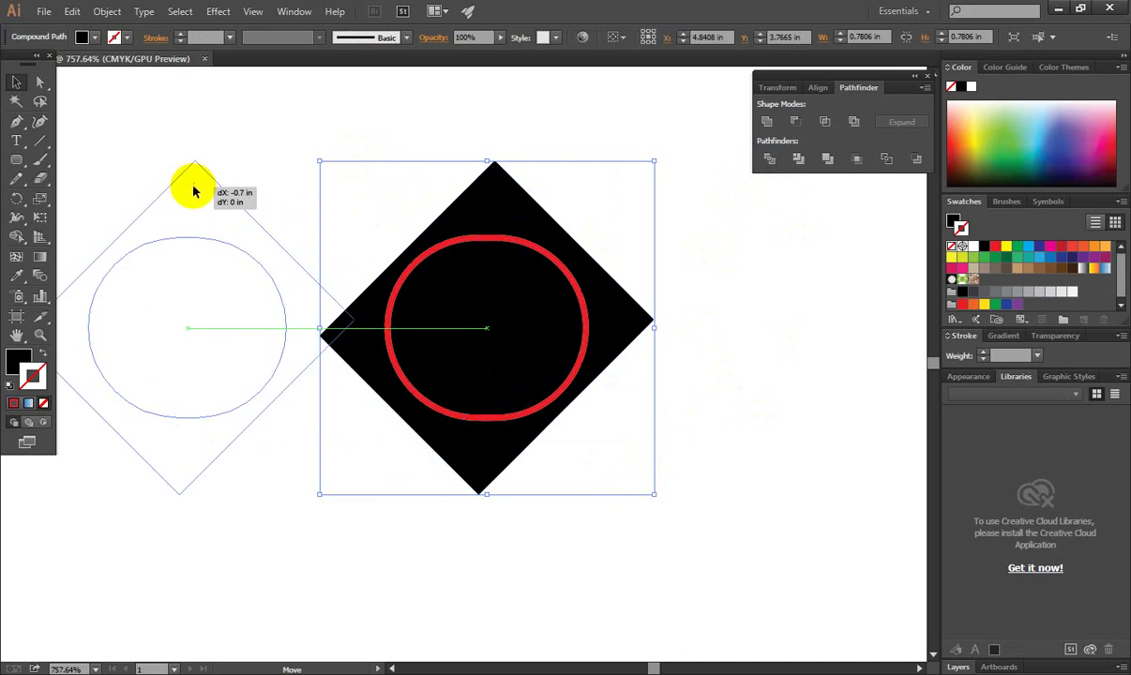
left_click_drag(480, 335, 663, 327)
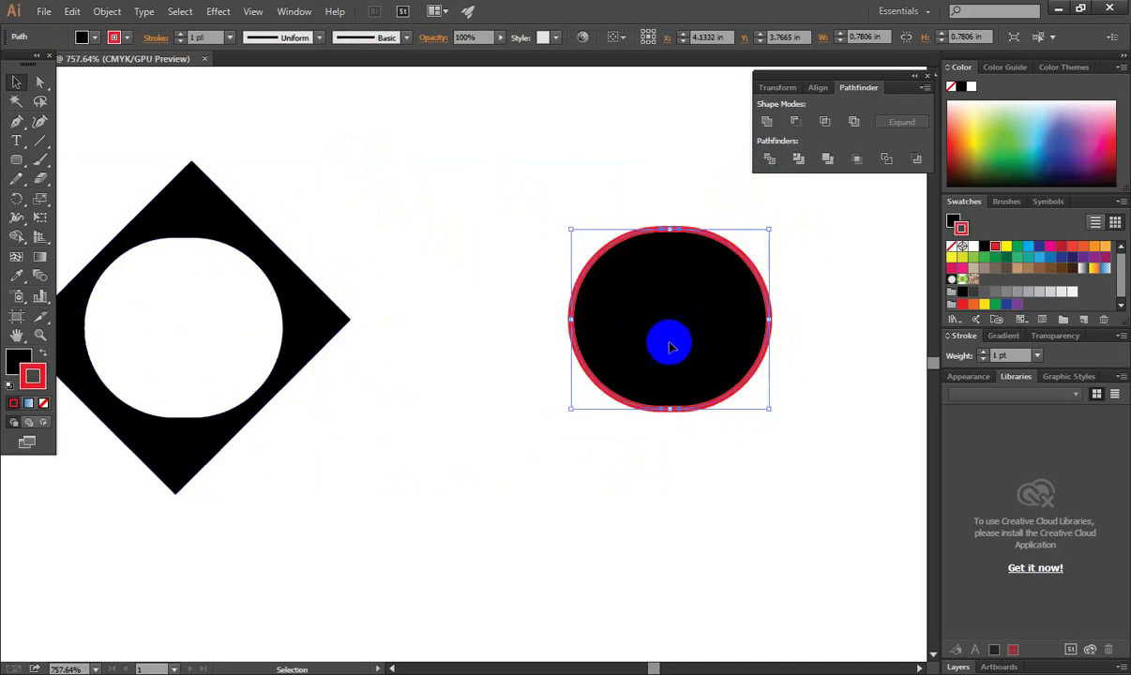
left_click_drag(305, 336, 453, 336)
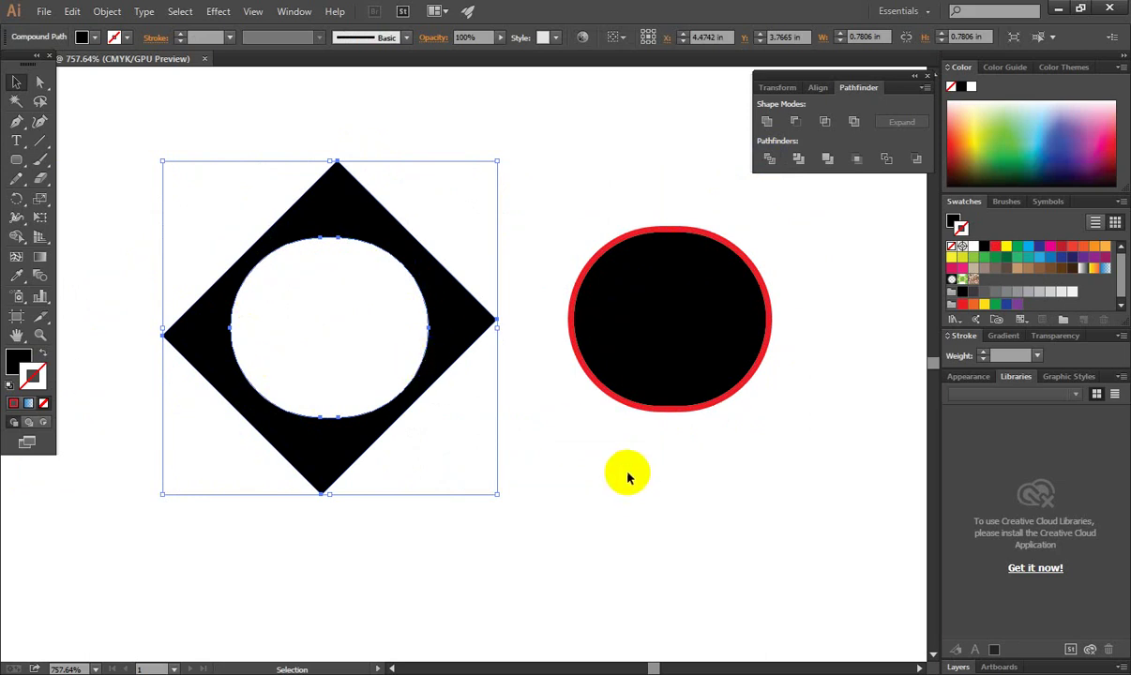
left_click_drag(798, 508, 336, 283)
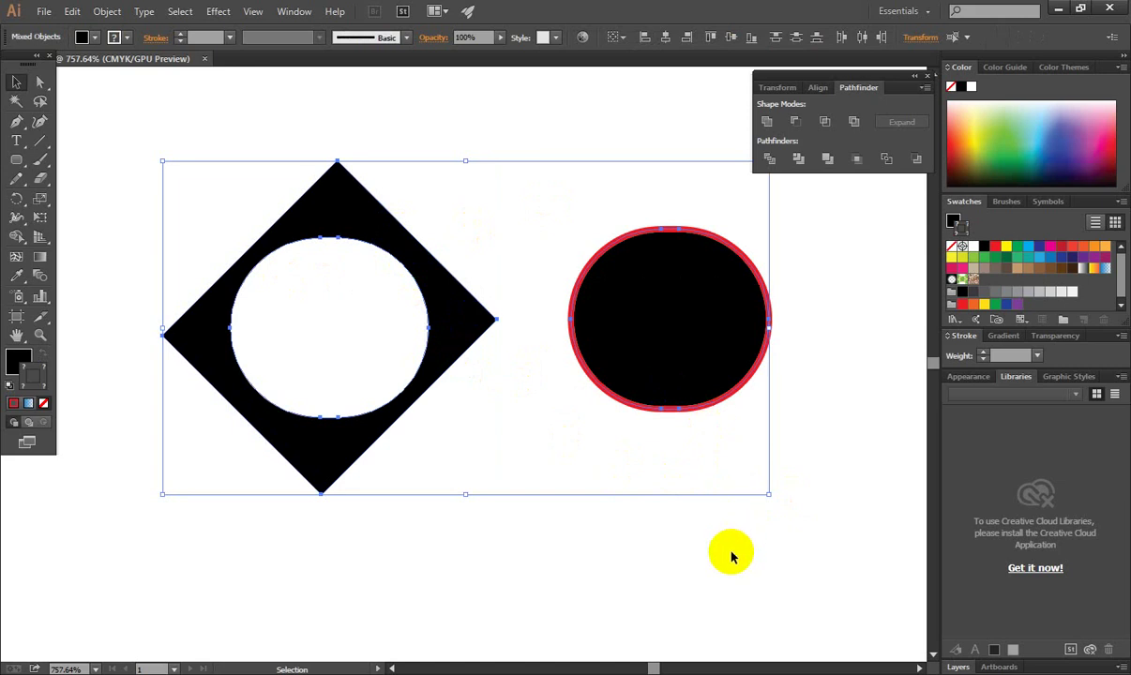
left_click(230, 377)
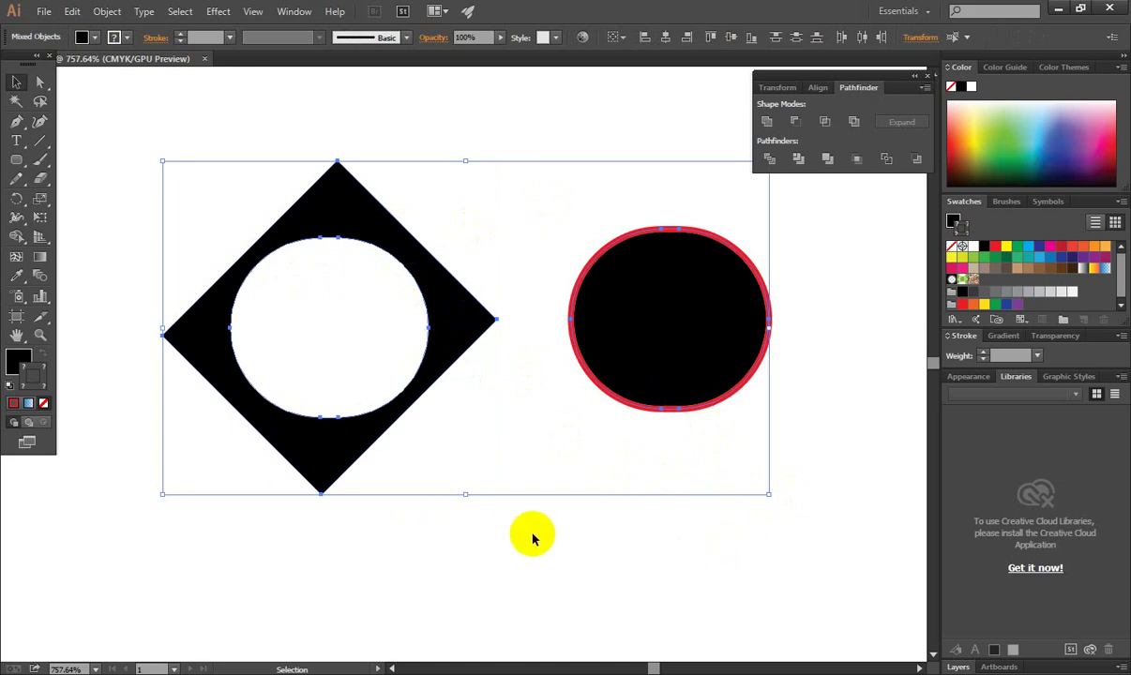
Delete the holed diamond and oval piece, and close the Pathfinder panel
key("Delete")
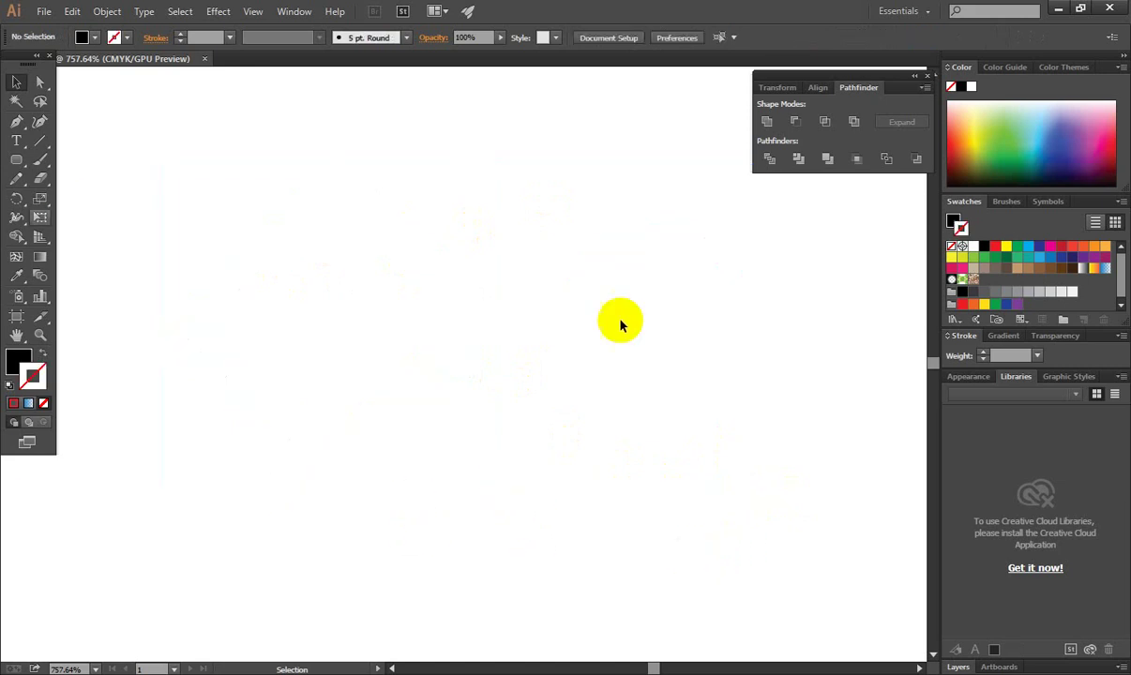
left_click_drag(809, 86, 710, 166)
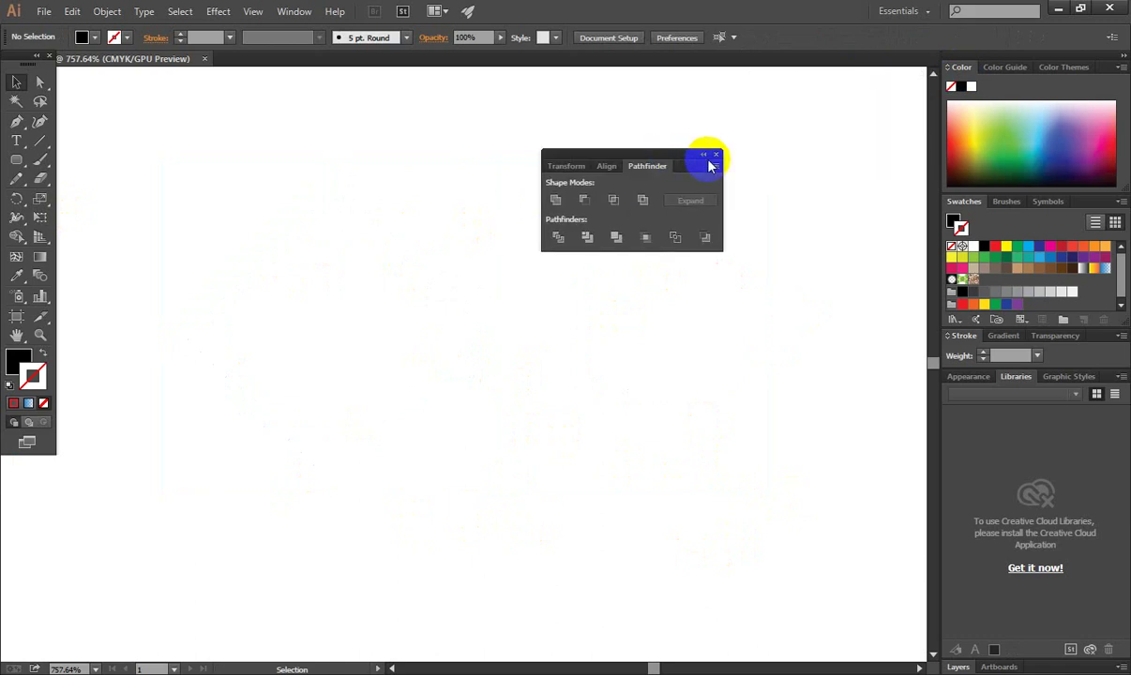
left_click(717, 155)
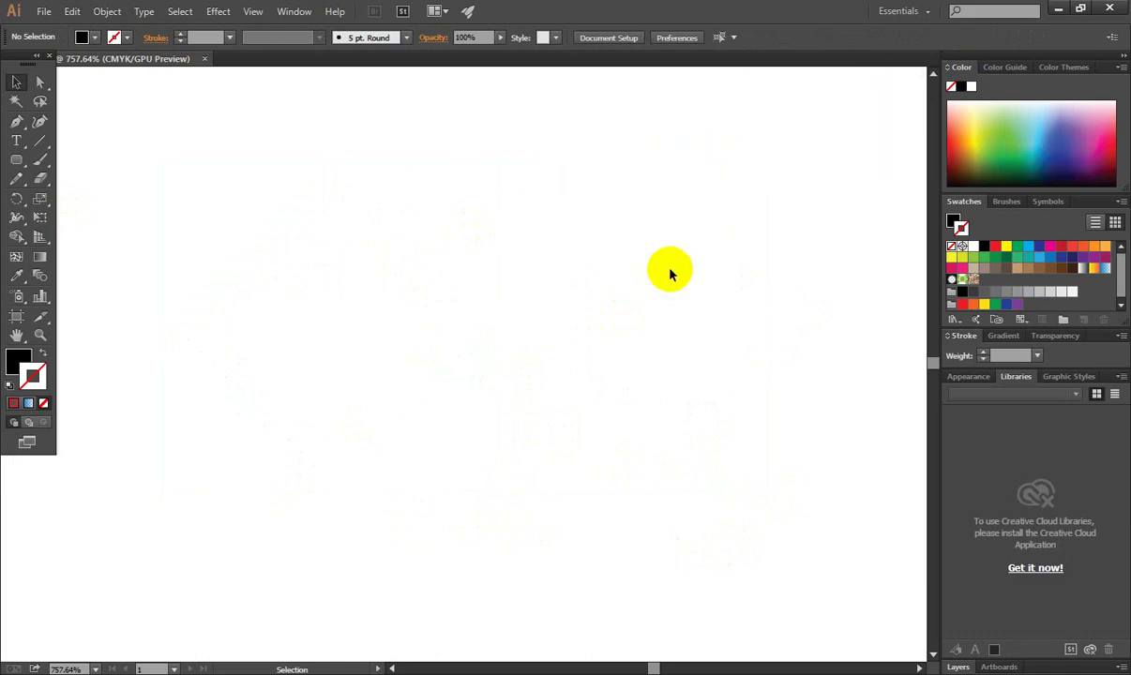